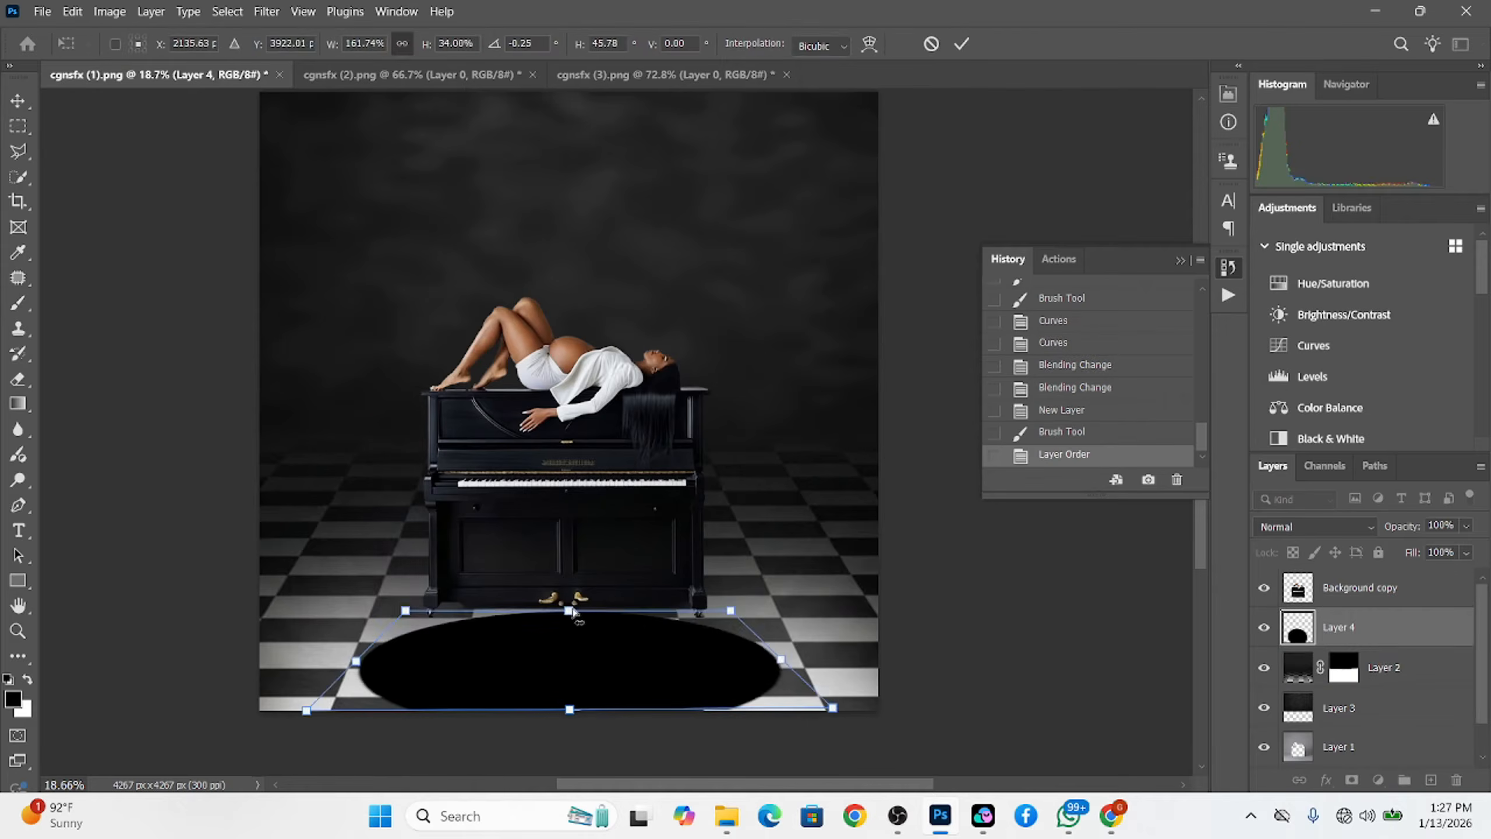
Commit the perspective transform of the black ellipse on Layer 4 and soften it with Gaussian Blur
key(Return)
drag(807, 612, 869, 613)
click(1029, 347)
Position the blurred shadow on Layer 4 beneath the piano and resize it to fit the piano's base
drag(683, 649, 683, 642)
drag(782, 507, 758, 547)
drag(758, 602, 732, 601)
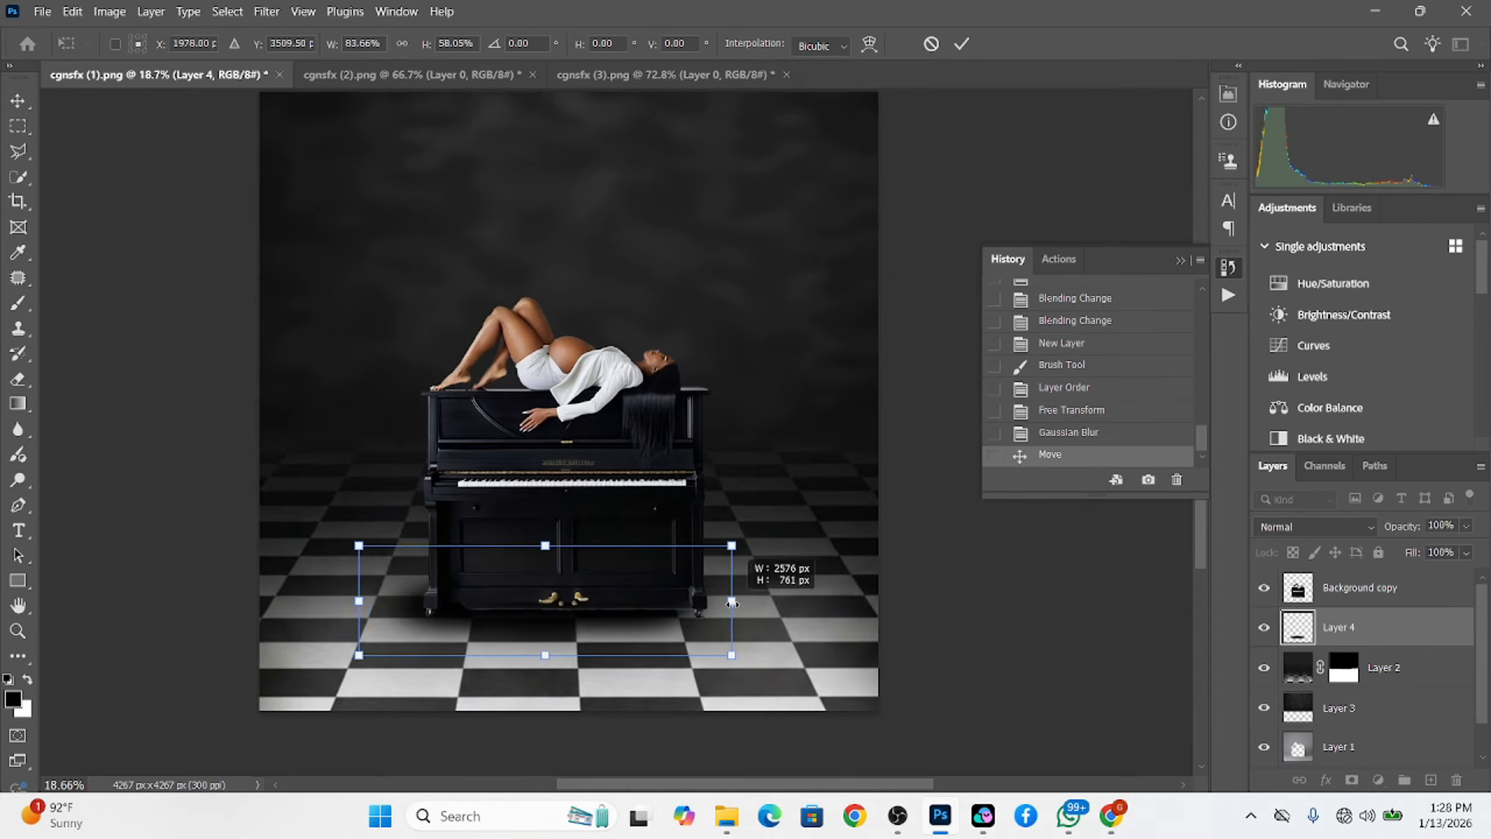
drag(625, 632, 639, 641)
mouse_move(749, 605)
mouse_down()
mouse_move(702, 637)
mouse_move(660, 547)
mouse_move(383, 476)
mouse_up()
click(962, 46)
Paint a small black brush spot for a caster shadow on a new layer and transform it
click(1431, 780)
scroll(729, 662, up, 9)
key(b)
click(702, 648)
key(ctrl+t)
key(Return)
Soften the small caster shadow with Gaussian Blur and place a duplicate of it under the other caster
click(1376, 629)
click(267, 11)
click(551, 305)
click(1030, 348)
key(ctrl+j)
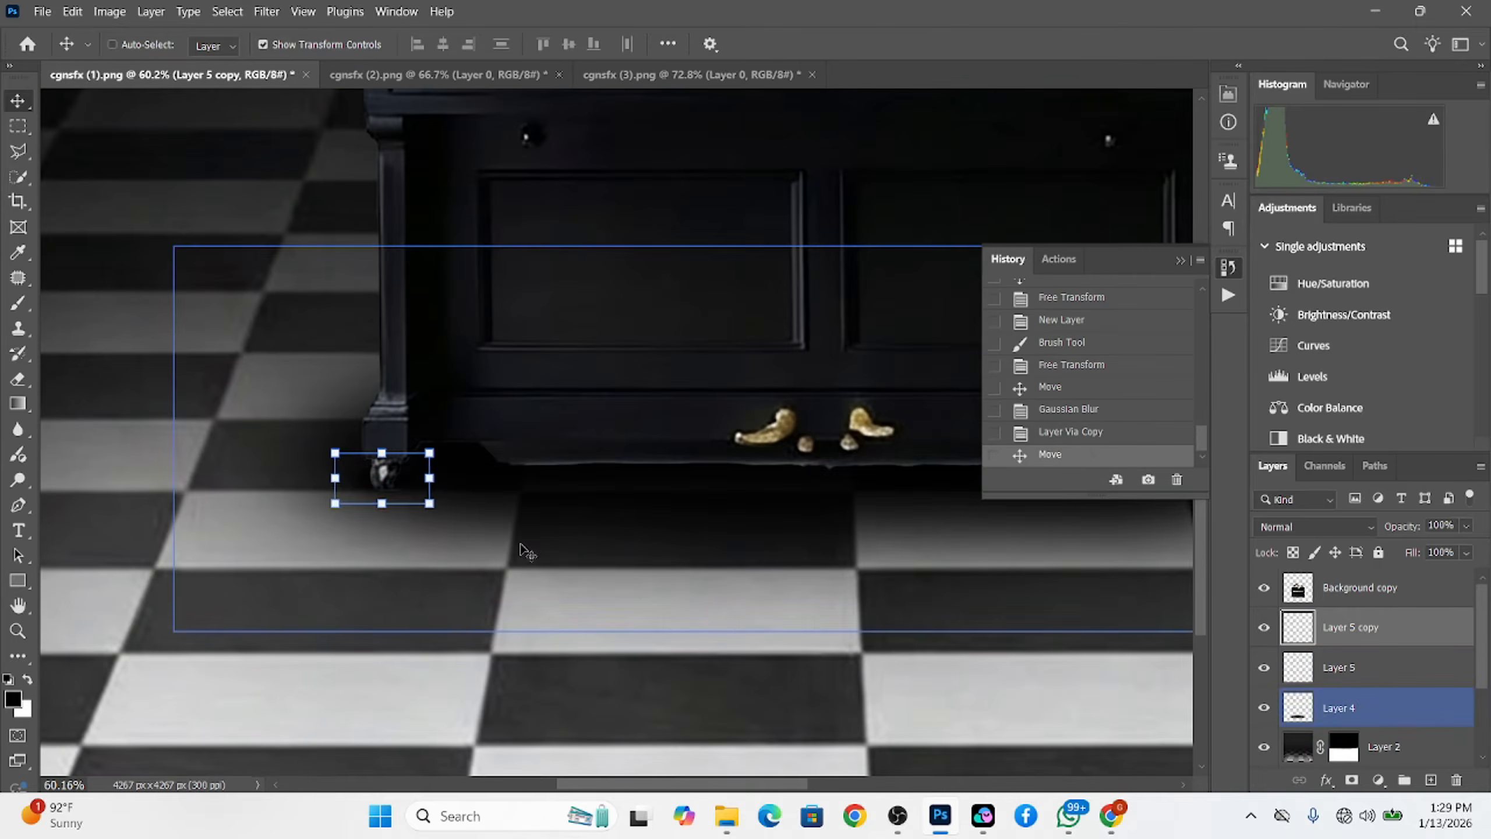
drag(707, 723, 709, 739)
Clip a darkening Curves adjustment (input 141, output 95) to Background copy, invert its mask and paint it over the lower piano
scroll(829, 546, down, 10)
click(1361, 587)
click(1314, 346)
drag(1109, 264, 1110, 281)
key(ctrl+alt+g)
key(ctrl+i)
key(b)
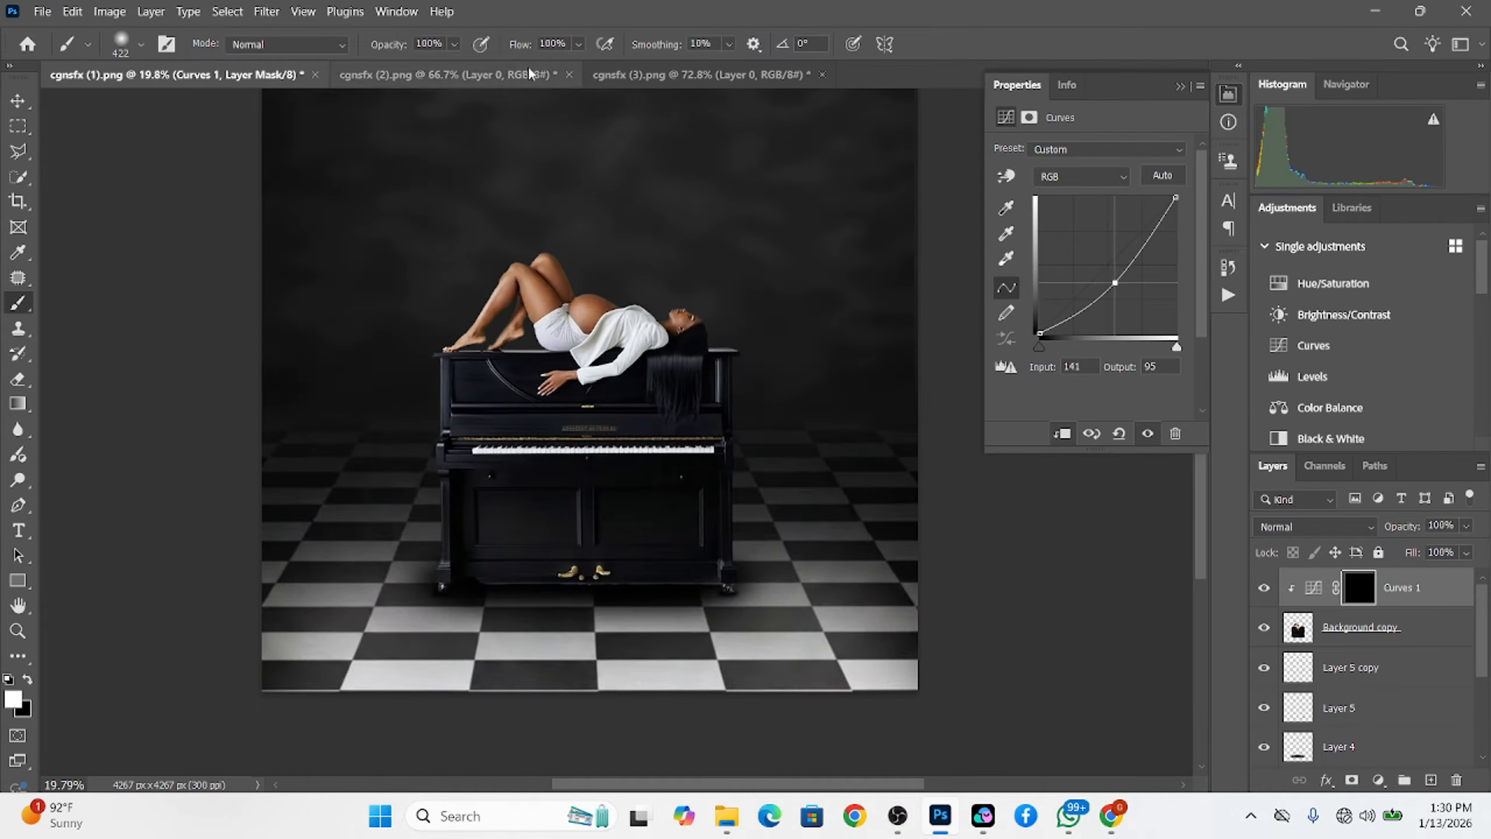
drag(531, 607, 484, 566)
Add a brightening Curves adjustment with an inverted mask and paint the effect over the woman's legs and body
click(1313, 346)
drag(1104, 270, 1099, 264)
key(ctrl+i)
scroll(634, 311, up, 10)
drag(375, 293, 308, 376)
Add another Curves adjustment (input 89, output 114) with an inverted mask and brighten the hanging hair
click(1314, 346)
drag(1090, 284, 1086, 273)
key(ctrl+i)
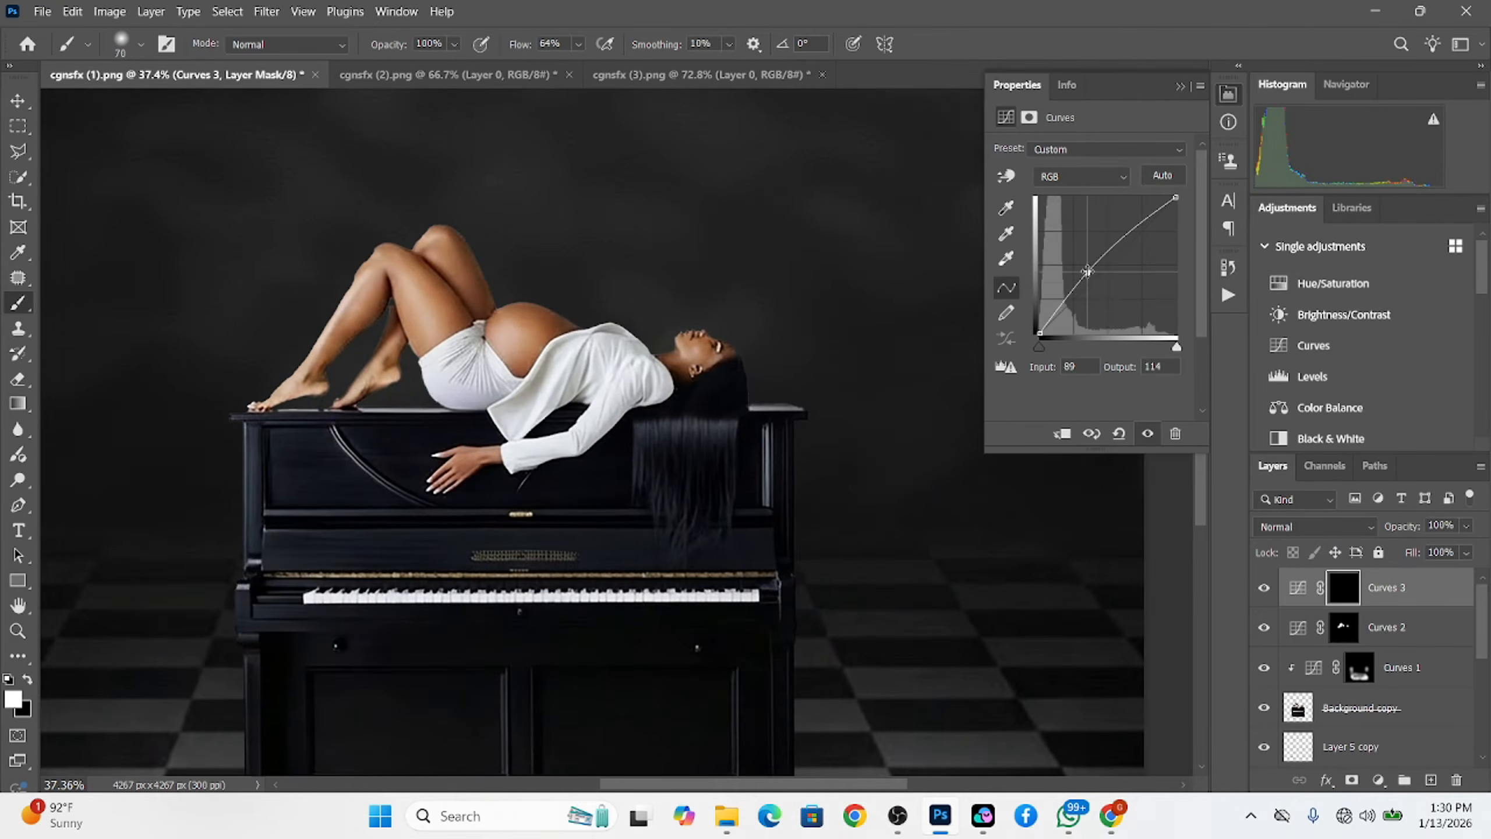
drag(646, 429, 729, 429)
Add a Curves adjustment over the whole composite and set its black point to input 9, output 0
scroll(666, 520, down, 8)
click(1314, 346)
drag(1040, 333, 1044, 333)
drag(558, 395, 551, 429)
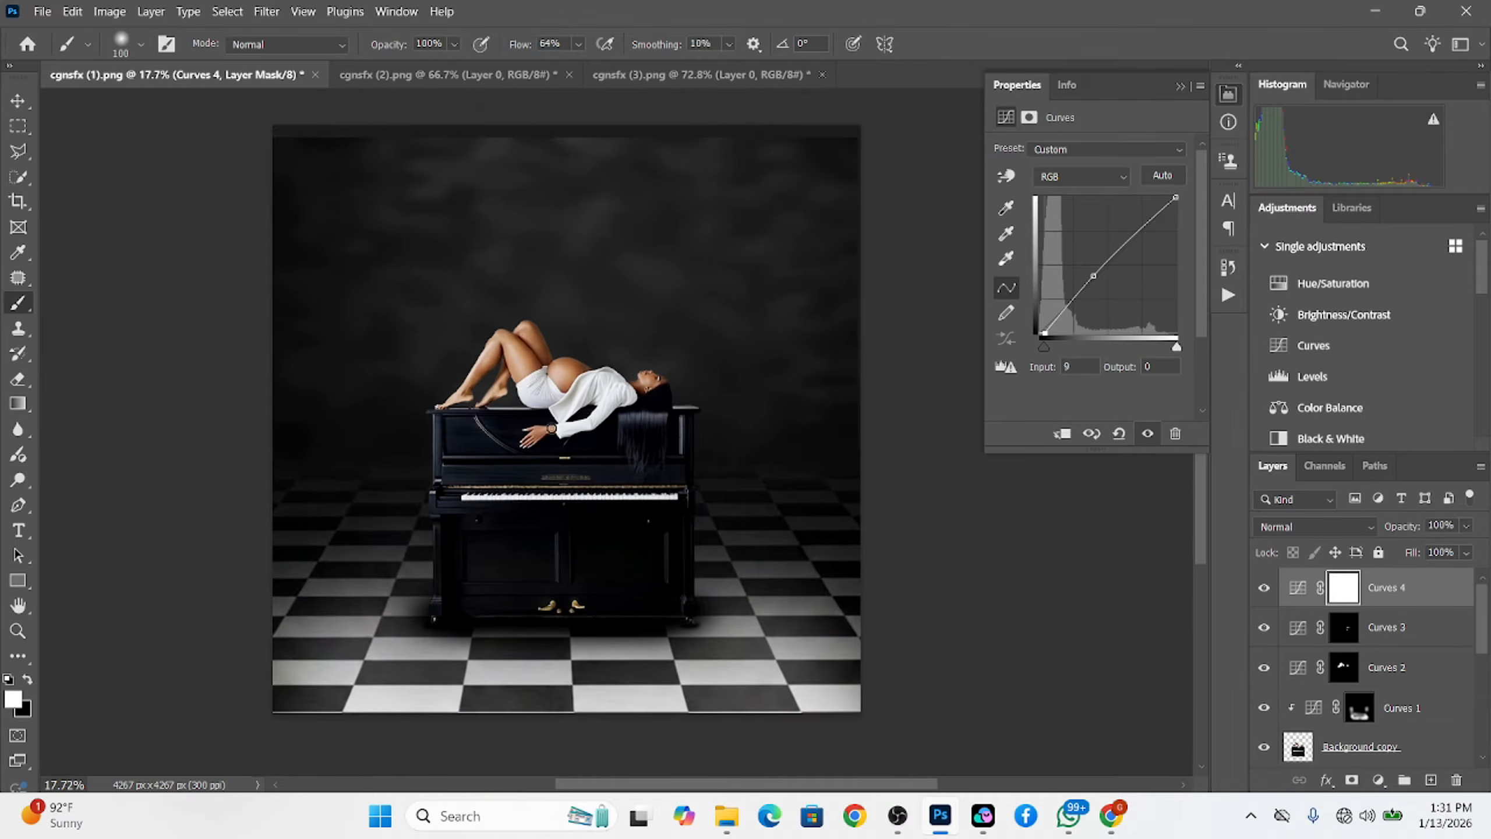
Create a white Solid Color fill layer, invert its mask and stamp a large hard-edged circle around the woman
click(1435, 626)
drag(548, 322, 720, 340)
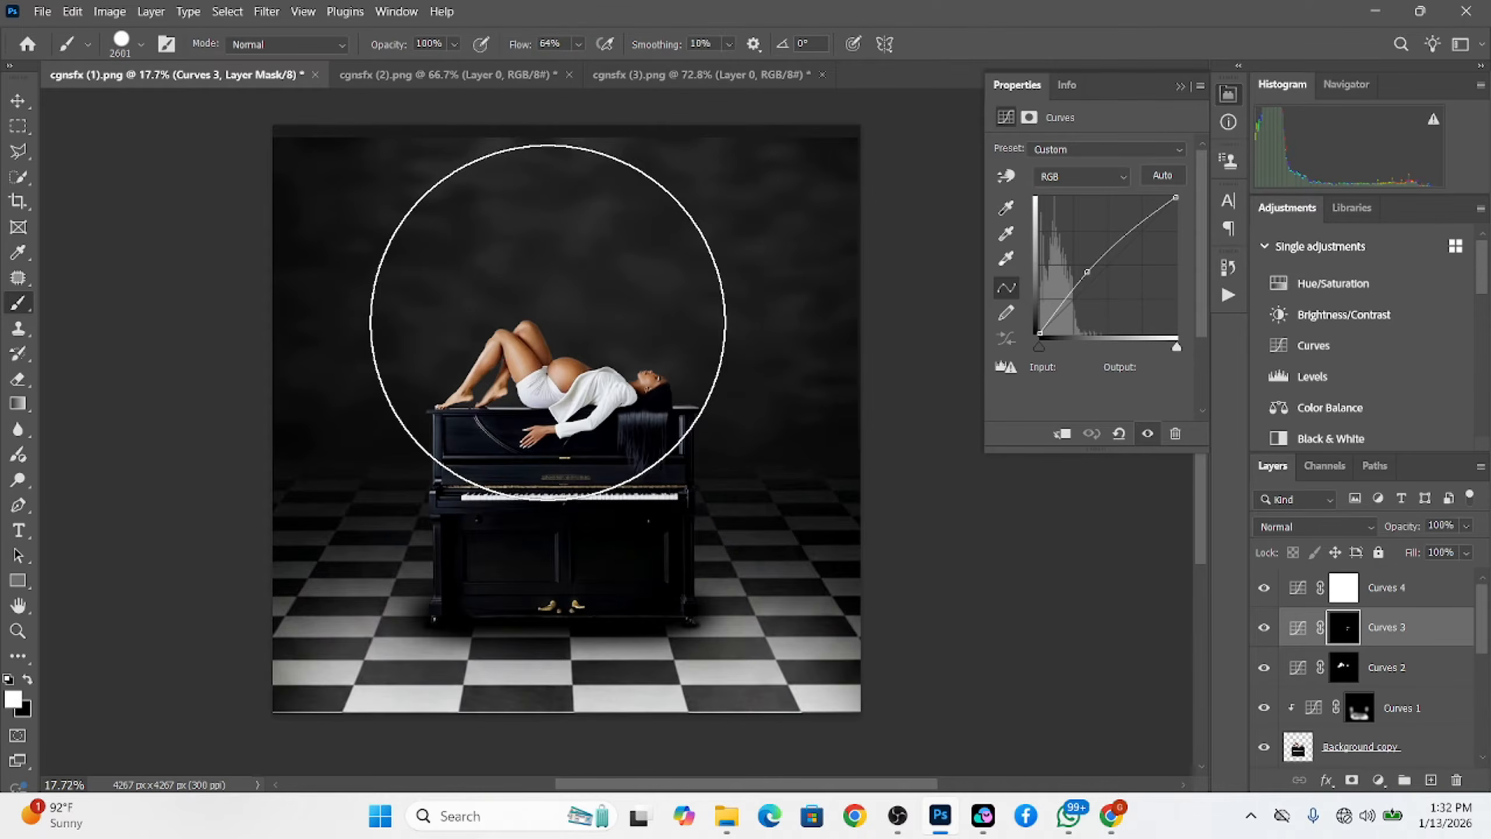
click(1378, 780)
click(1381, 447)
key(Return)
key(ctrl+i)
drag(567, 325, 515, 314)
drag(519, 45, 563, 45)
click(549, 323)
Place the white circle's layer below Background copy, lower the circle behind the woman and adjust the layer's opacity
drag(1459, 636, 1420, 762)
key(v)
scroll(703, 460, down, 3)
drag(694, 251, 669, 357)
drag(1402, 526, 1361, 549)
scroll(587, 389, up, 4)
Add a Solid Color fill layer in a brown skin tone
key(m)
click(1378, 780)
click(1382, 447)
click(923, 272)
click(1182, 240)
Replace Background copy with its duplicate and restrict the brown fill to the woman's skin using Color Range
click(1371, 626)
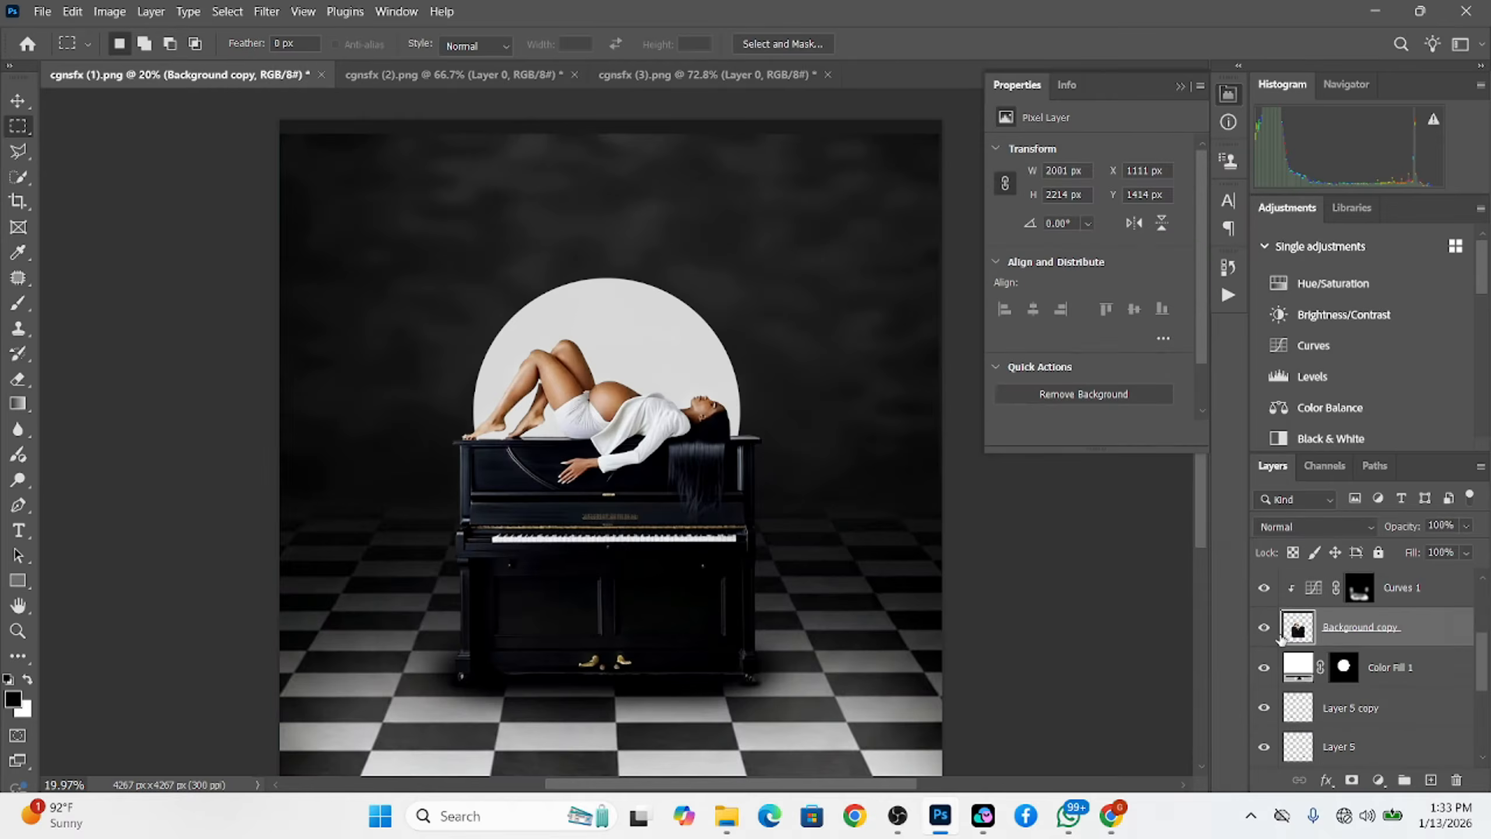
key(ctrl+j)
click(1125, 347)
click(548, 395)
click(1153, 171)
click(1378, 780)
click(1264, 627)
key(Delete)
key(b)
scroll(558, 388, up, 4)
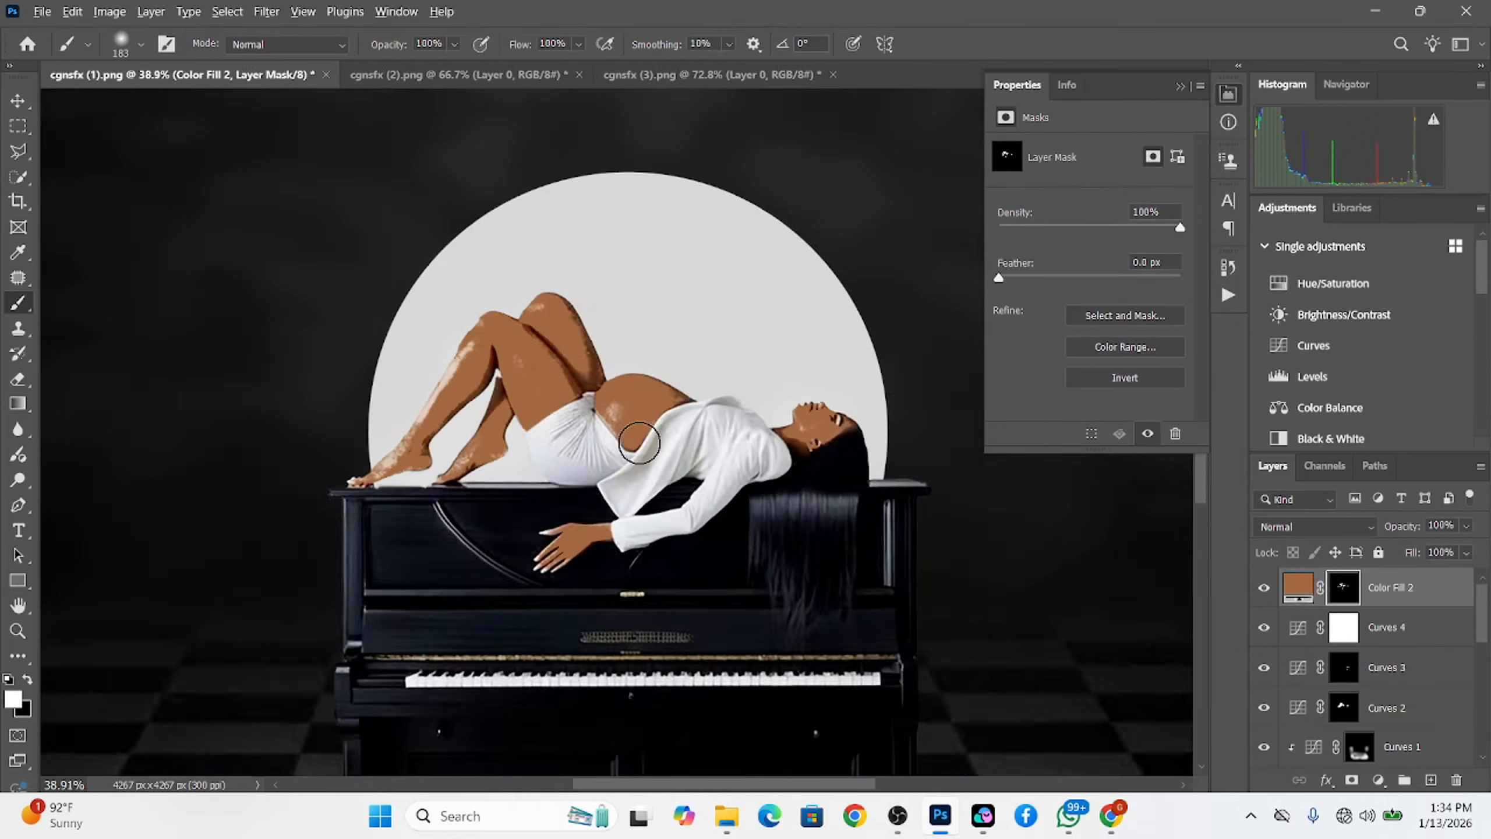
Set the blending mode of the brown skin fill to Soft Light
scroll(557, 388, up, 5)
click(1315, 527)
scroll(441, 356, up, 4)
scroll(1331, 642, down, 7)
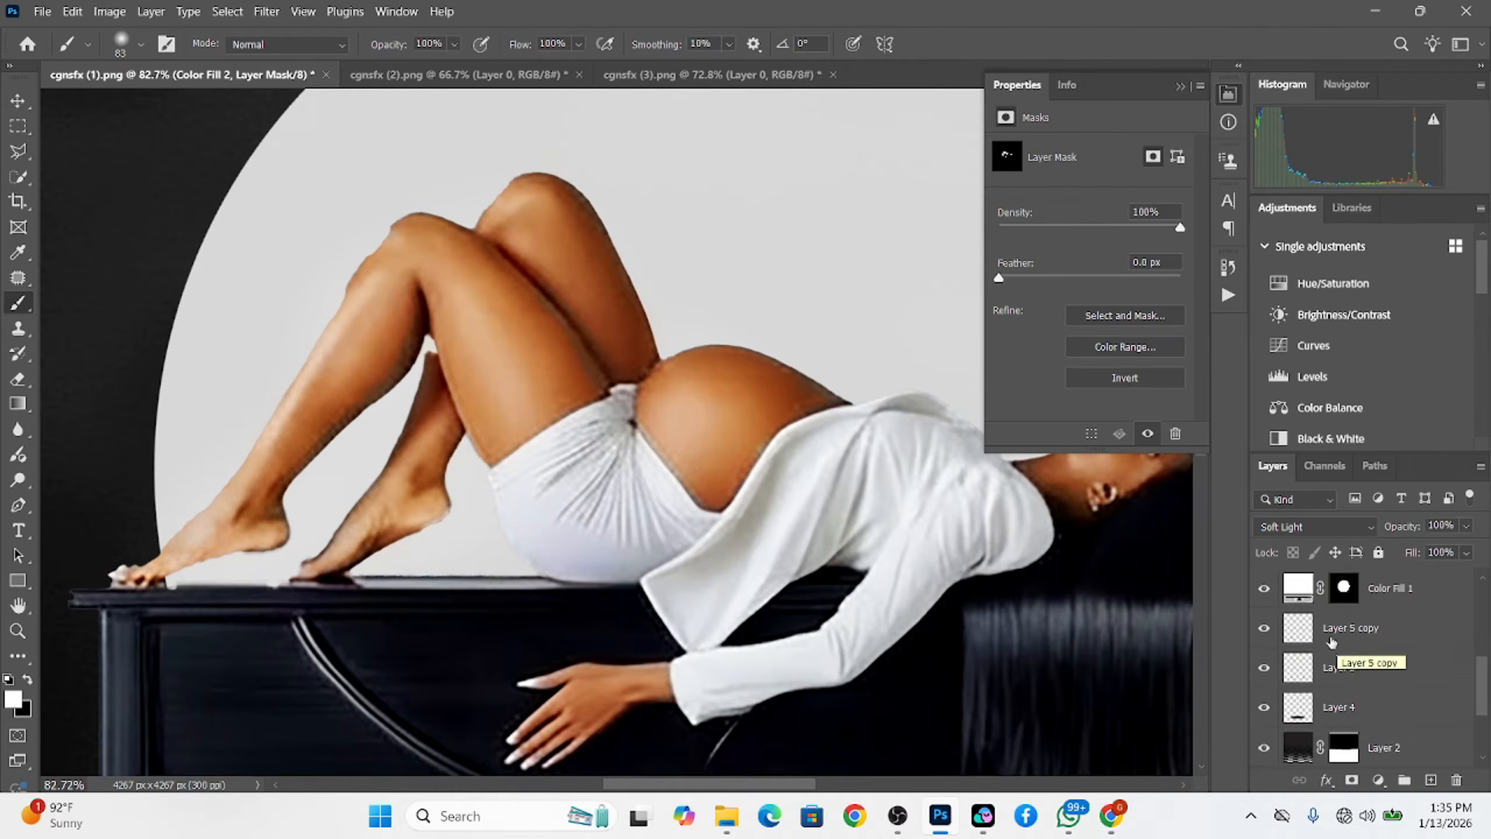
Toggle the visibility of the composite's layers to review what each one contributes
alt+click(1264, 746)
click(1264, 707)
drag(1264, 668, 1264, 587)
scroll(1265, 629, up, 4)
drag(1264, 746, 1265, 596)
scroll(1265, 628, up, 3)
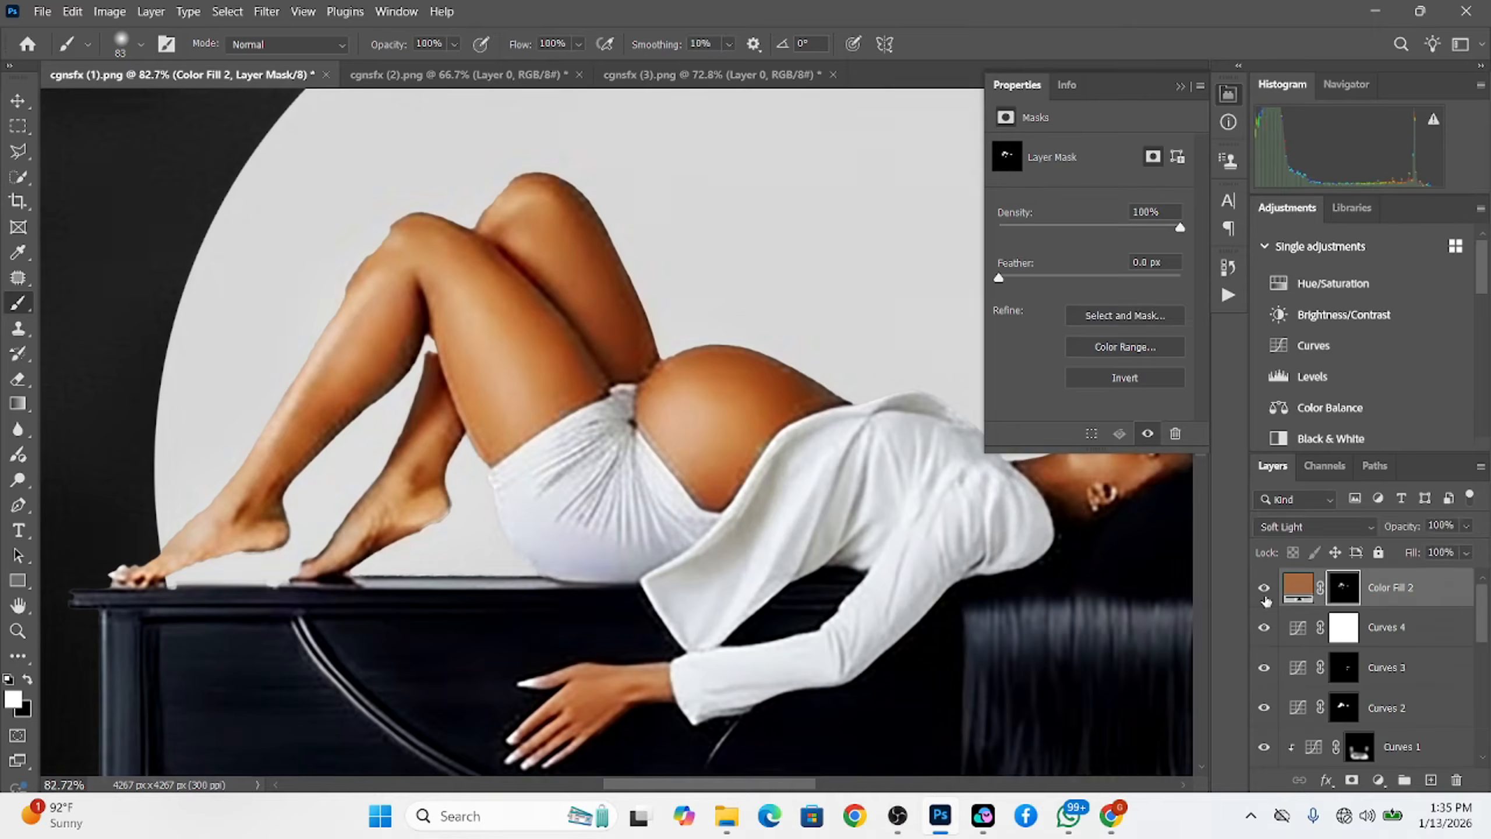
scroll(622, 459, down, 6)
scroll(1304, 705, down, 7)
scroll(1304, 704, up, 3)
Retouch the edges of the woman's legs on Background copy 2 with the Clone Stamp tool
click(1362, 627)
key(s)
scroll(509, 434, up, 8)
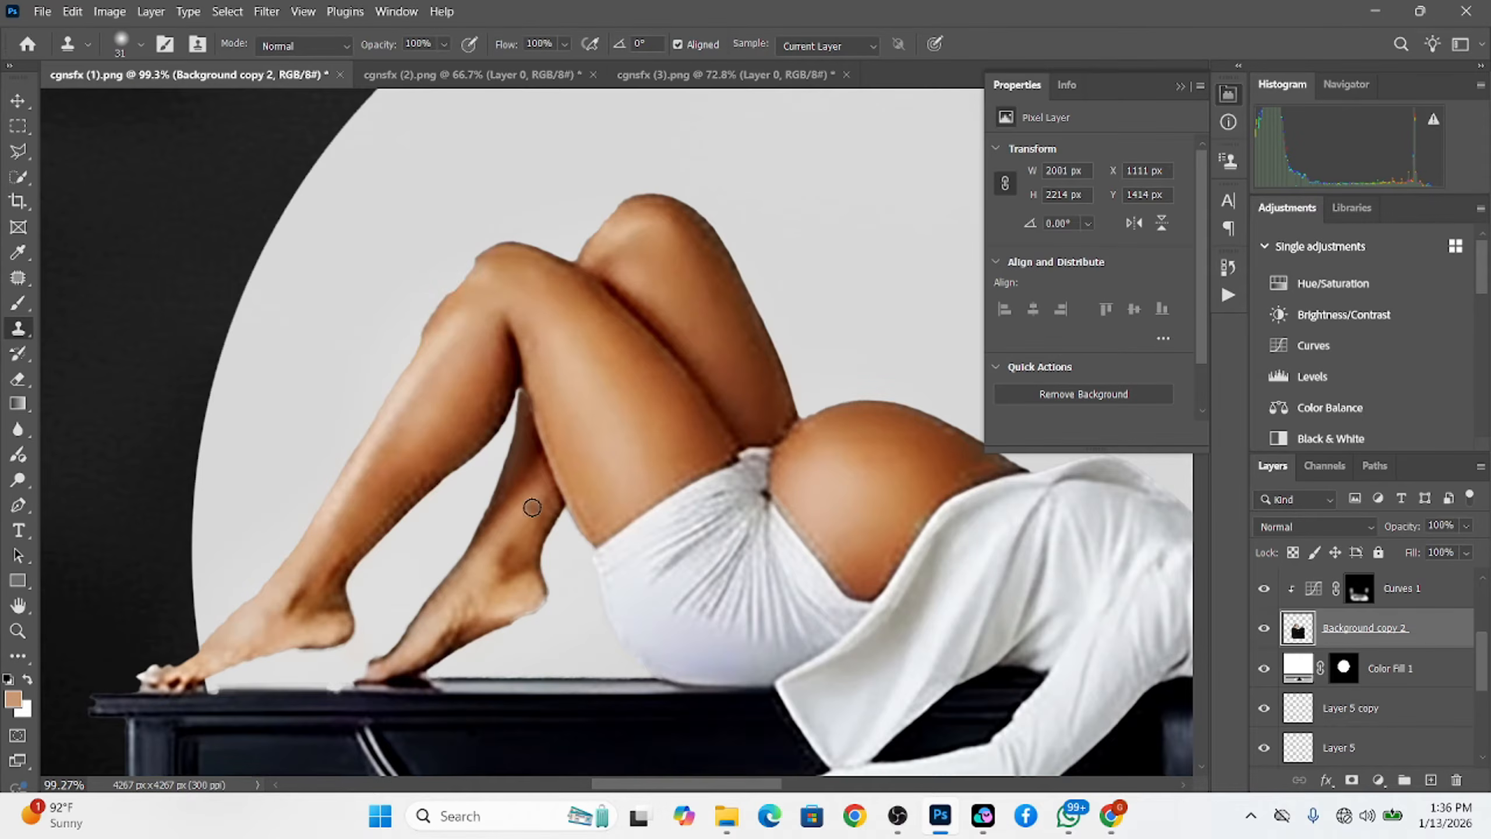
scroll(465, 386, down, 8)
Change the skin fill's colour to a light orange and lower its opacity to 55%
scroll(1304, 640, up, 5)
double_click(1297, 588)
click(891, 224)
click(1189, 201)
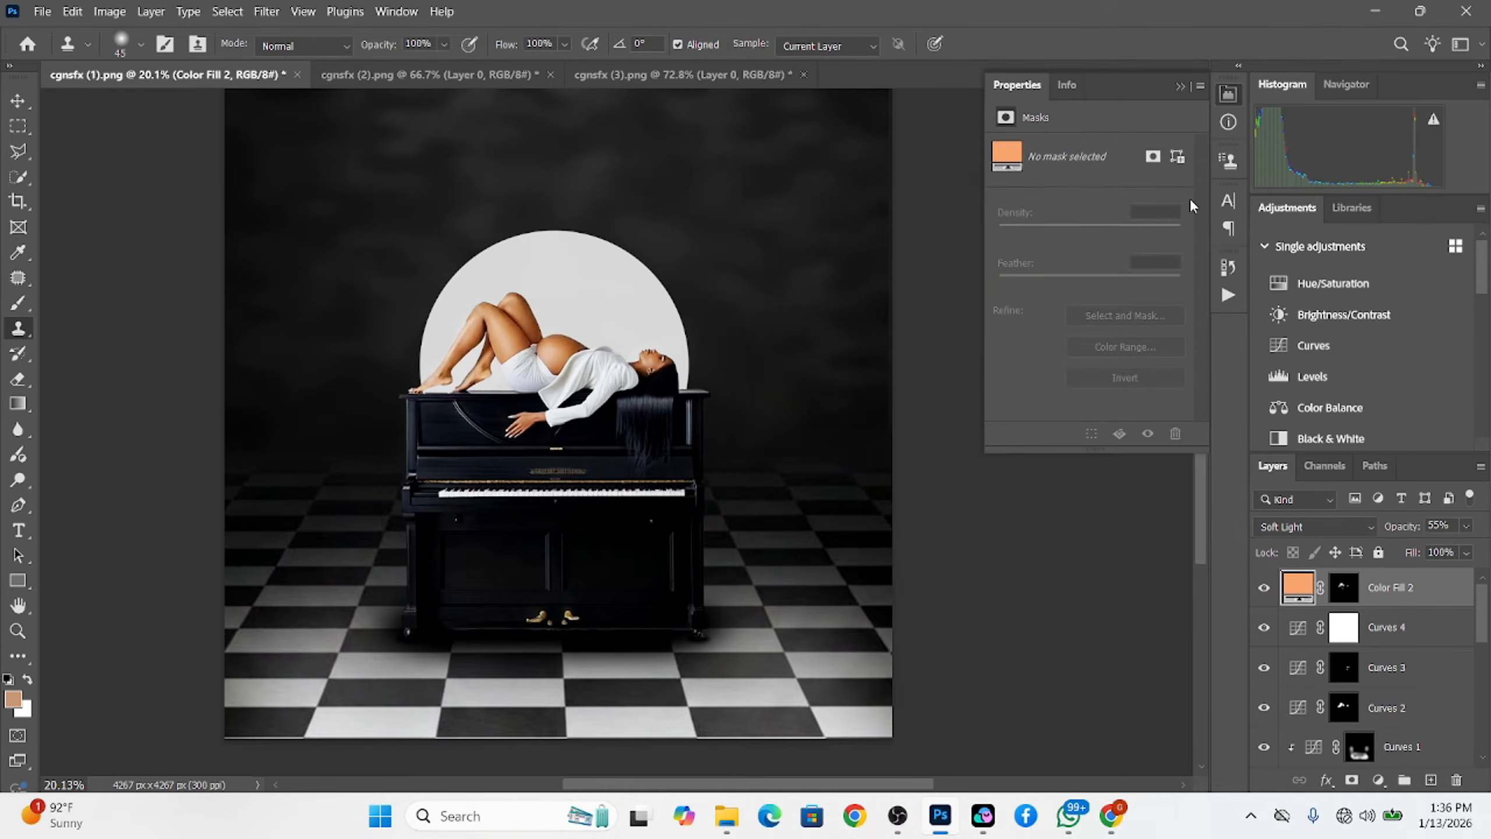
Add a Color Lookup adjustment using FallColors.look and reduce its opacity to 48%
click(1379, 780)
click(1409, 670)
click(1127, 151)
click(1116, 253)
click(1127, 151)
click(1168, 275)
key(Down)
drag(1468, 549, 1431, 549)
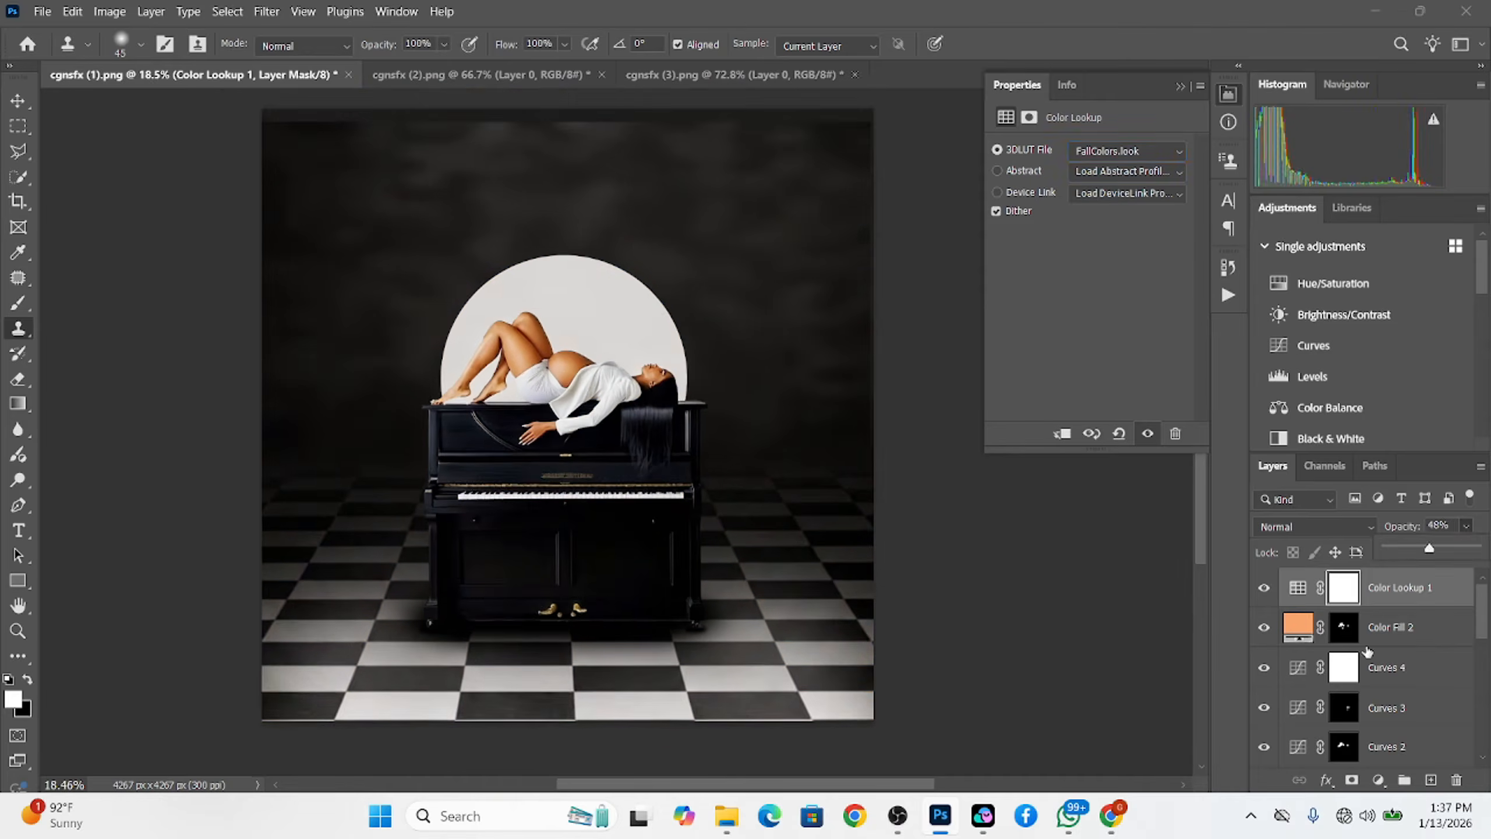
Crop the composite to a 3251 × 4064 px portrait and select the strip along its upper edge
key(c)
drag(840, 93, 775, 146)
click(1113, 44)
key(m)
drag(340, 136, 789, 223)
Grade the merged Layer 6 in Camera Raw with Contrast +5, Highlights +5, Shadows +7 and Temperature -9
key(ctrl+shift+a)
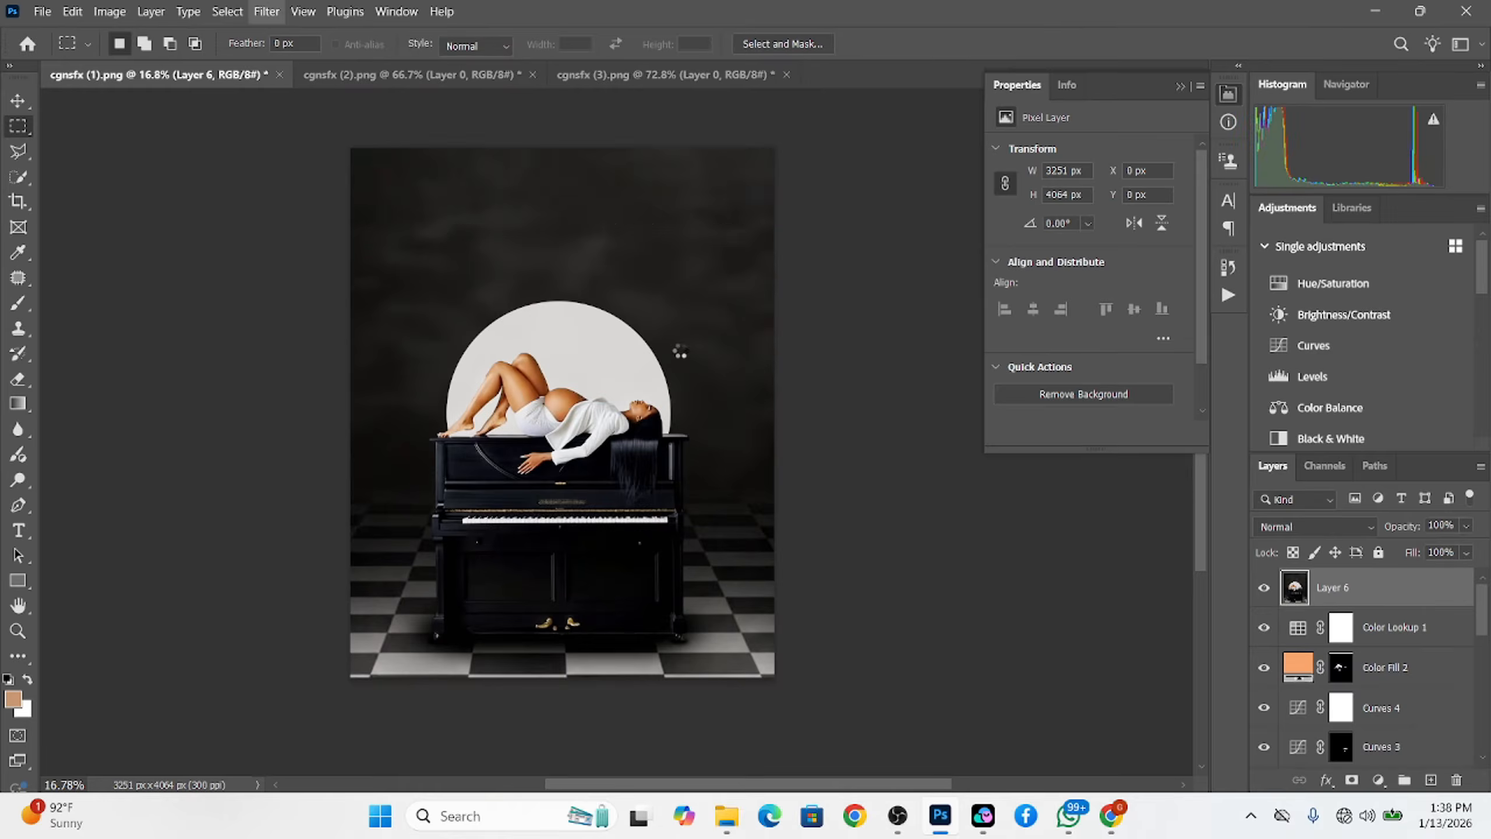
drag(950, 392, 955, 392)
drag(950, 423, 945, 422)
drag(949, 452, 957, 452)
drag(950, 637, 939, 637)
scroll(949, 442, down, 15)
scroll(963, 423, up, 15)
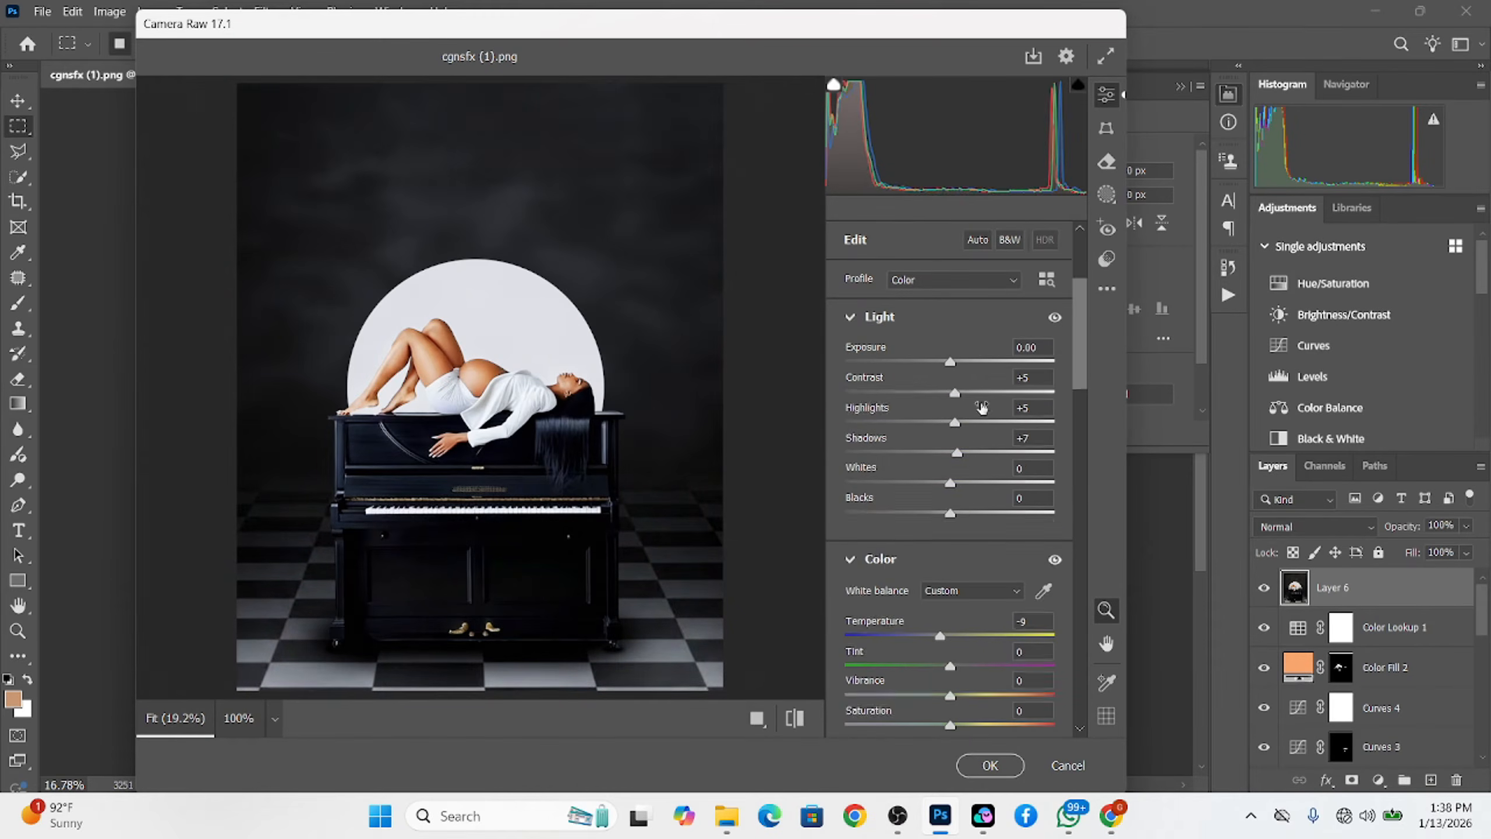
click(990, 766)
Compare the finished composite with the original photo
scroll(1333, 669, down, 15)
alt+click(1264, 748)
alt+click(1263, 748)
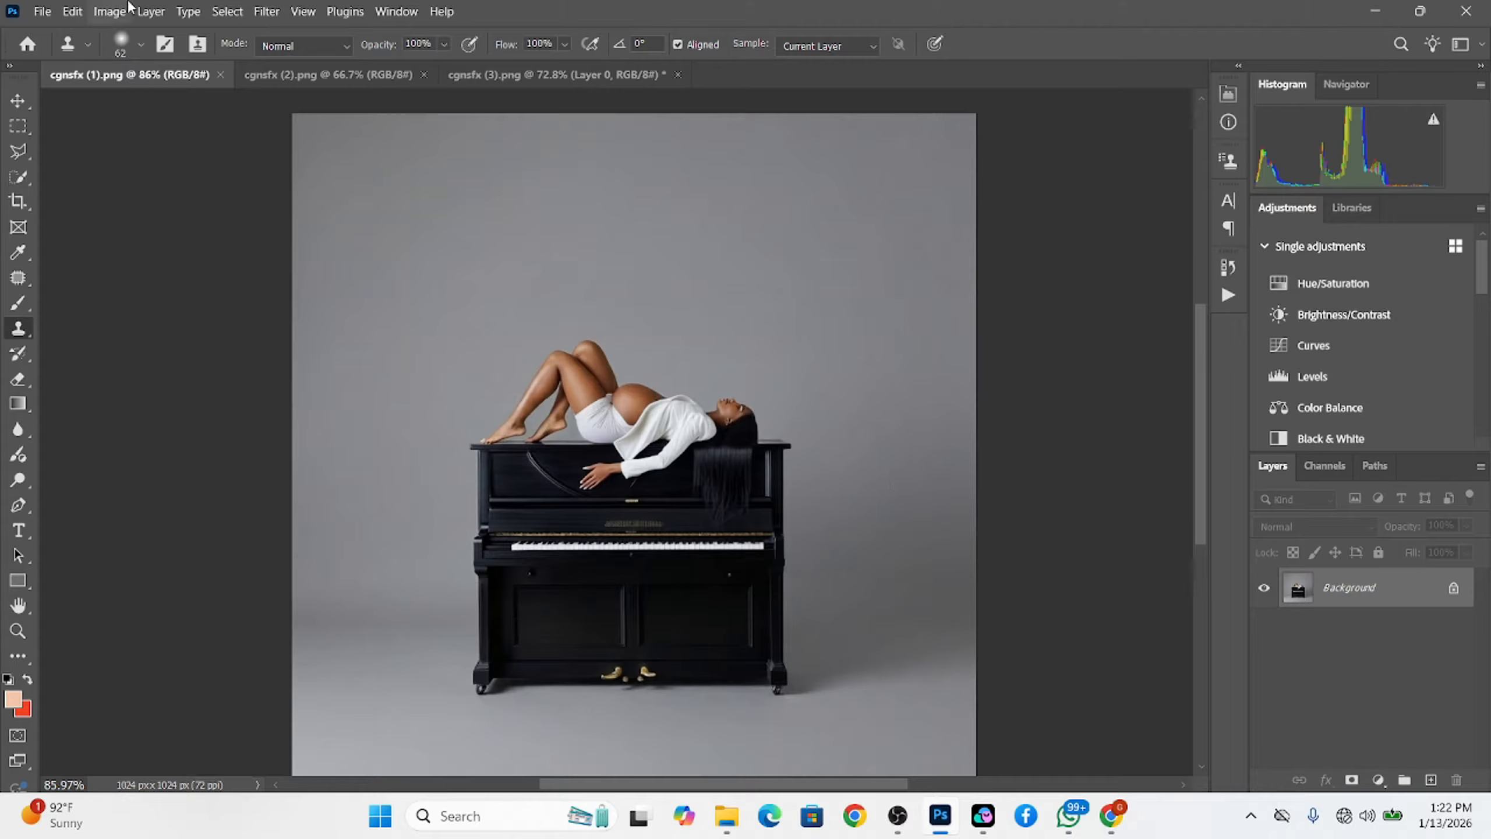
Resample the piano photo to a resolution of 300 pixels/inch in Image Size
click(111, 12)
click(170, 148)
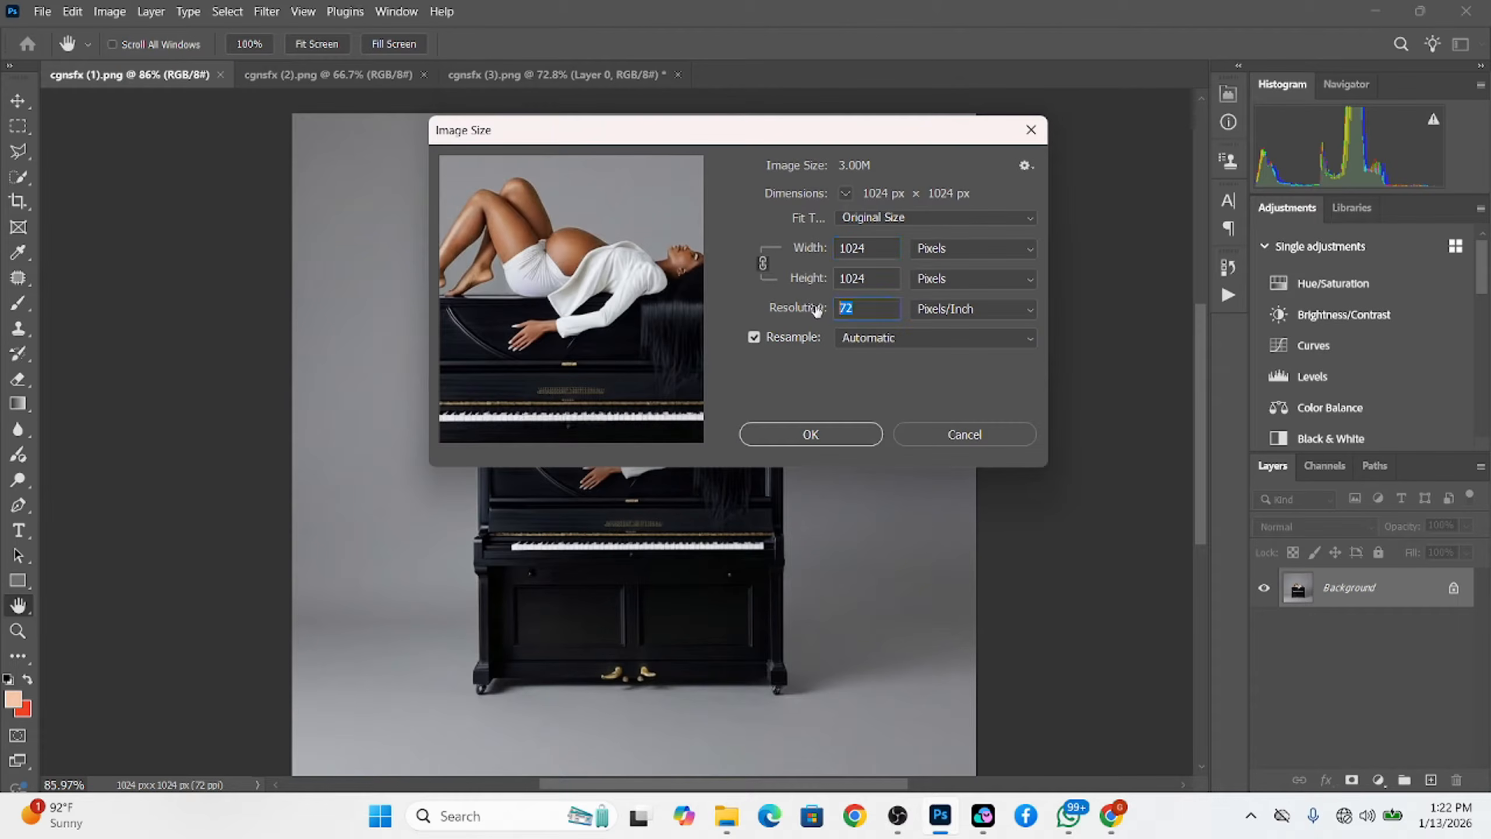
text(300)
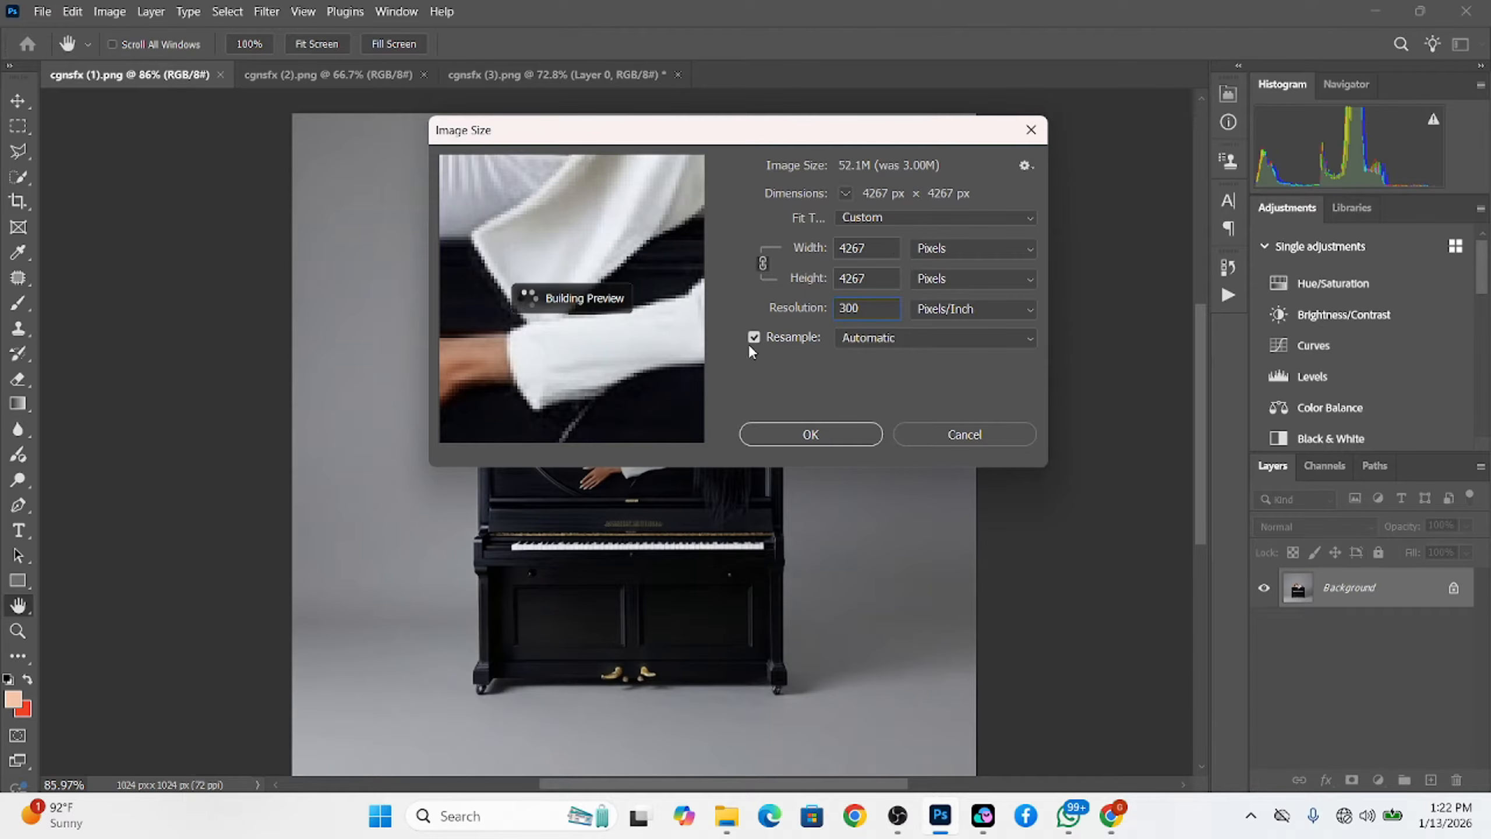
click(843, 435)
key(s)
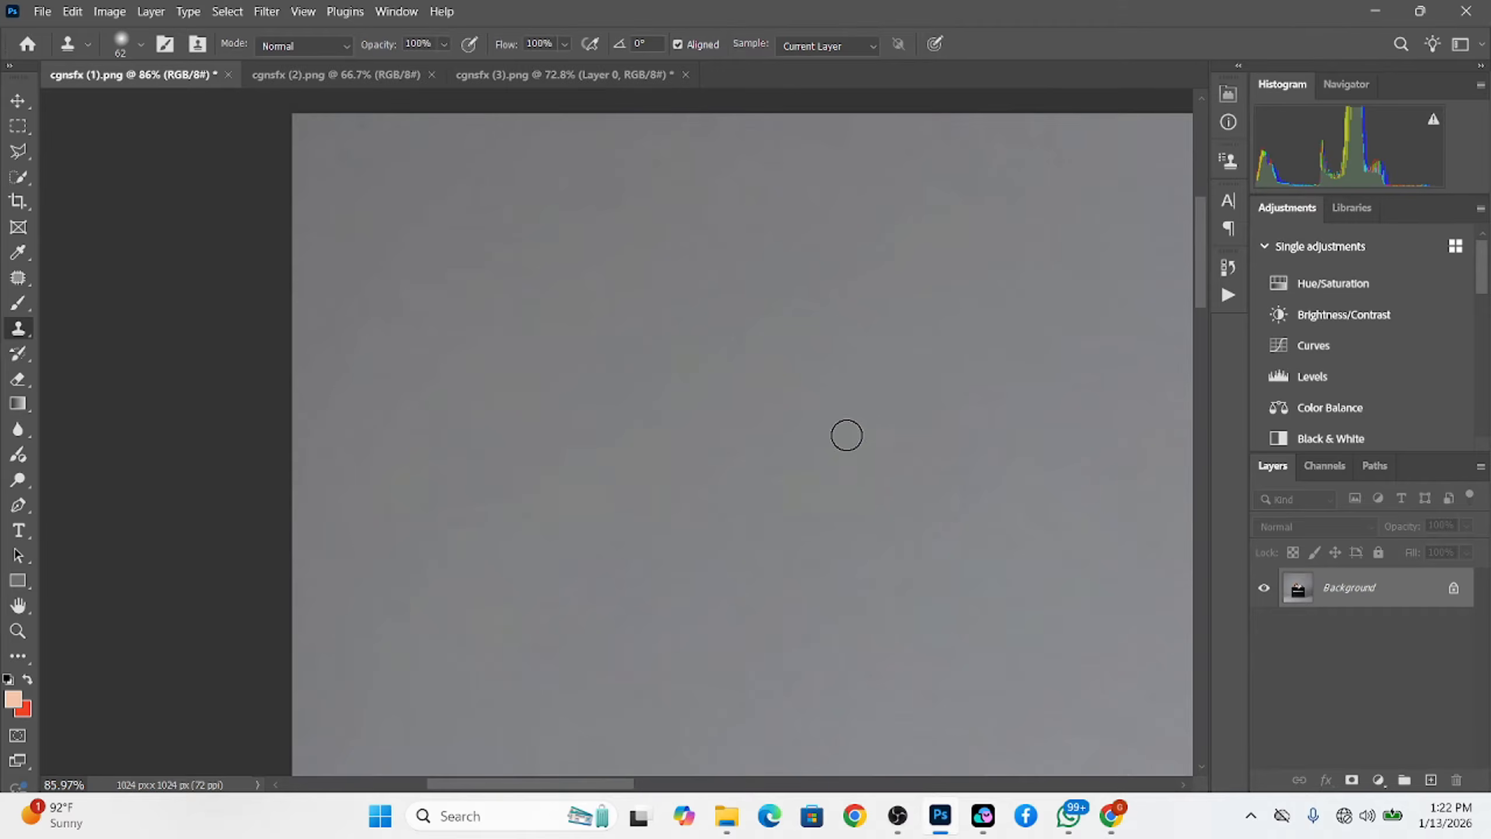
Select the woman and the piano with the Quick Selection tool and invert the selection
scroll(601, 435, down, 6)
scroll(506, 319, up, 2)
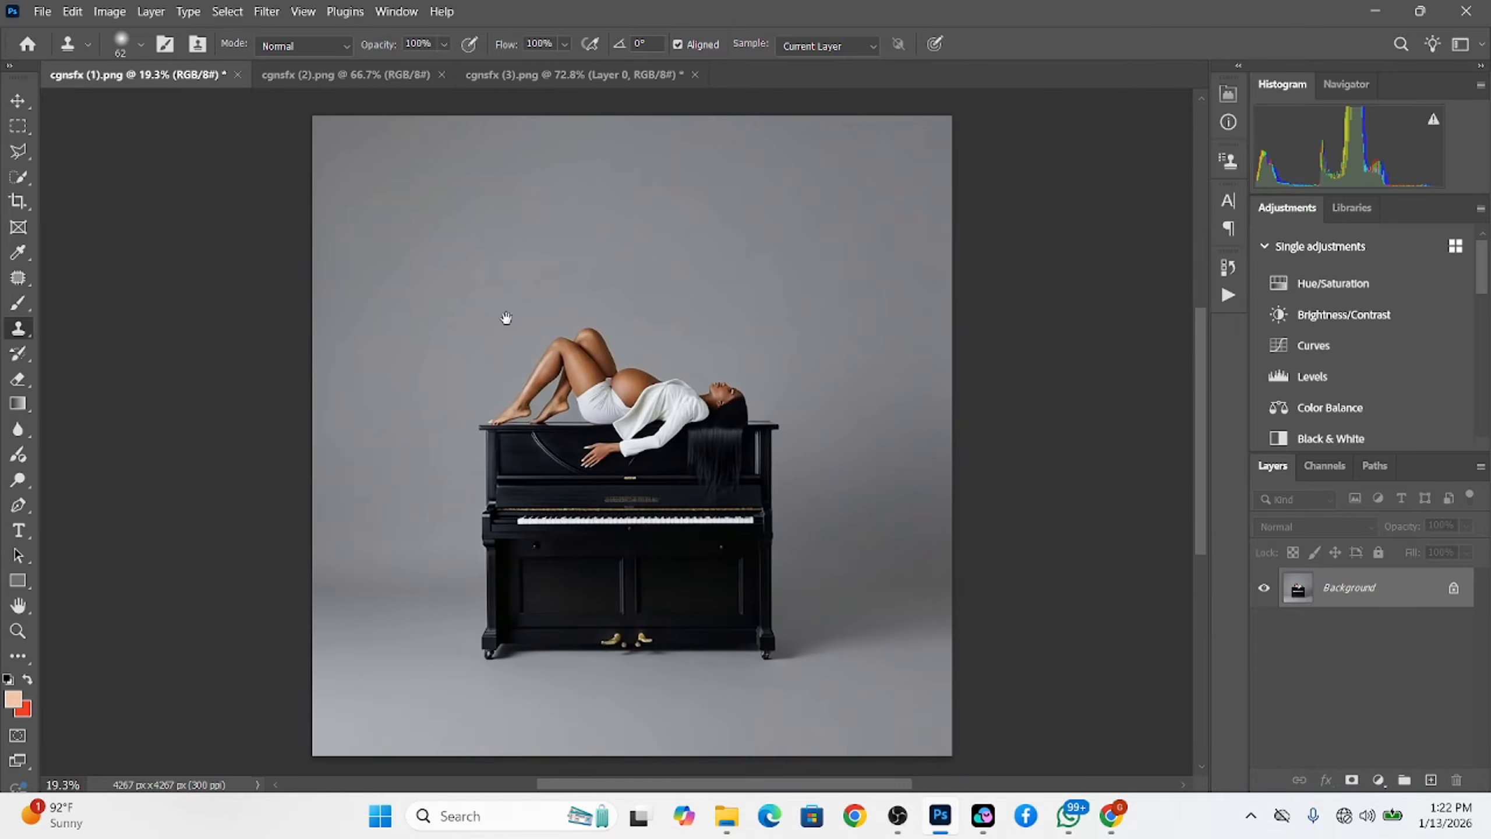
scroll(657, 258, up, 2)
scroll(664, 276, down, 2)
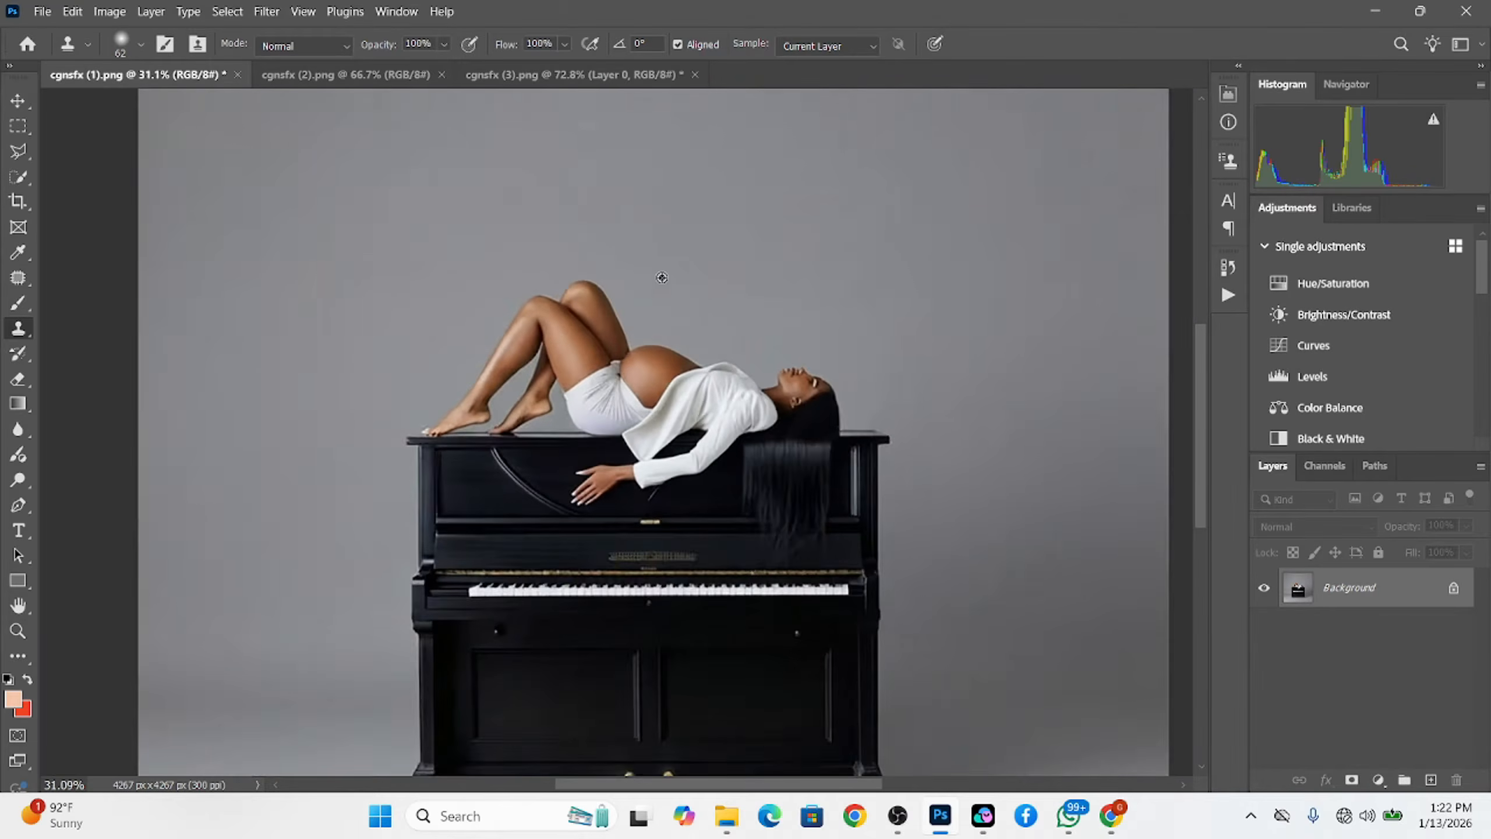
scroll(700, 445, down, 2)
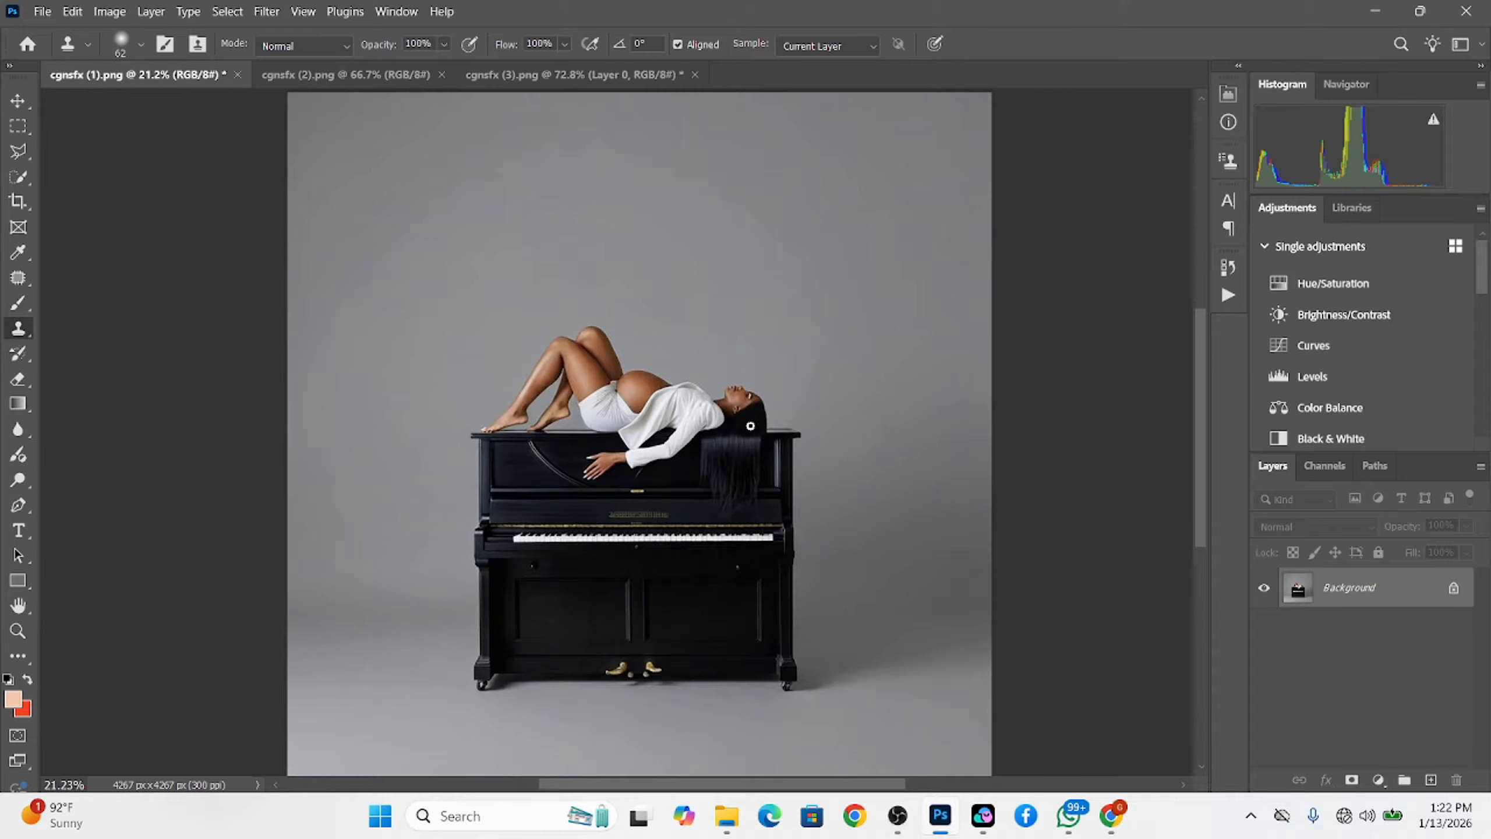
click(18, 177)
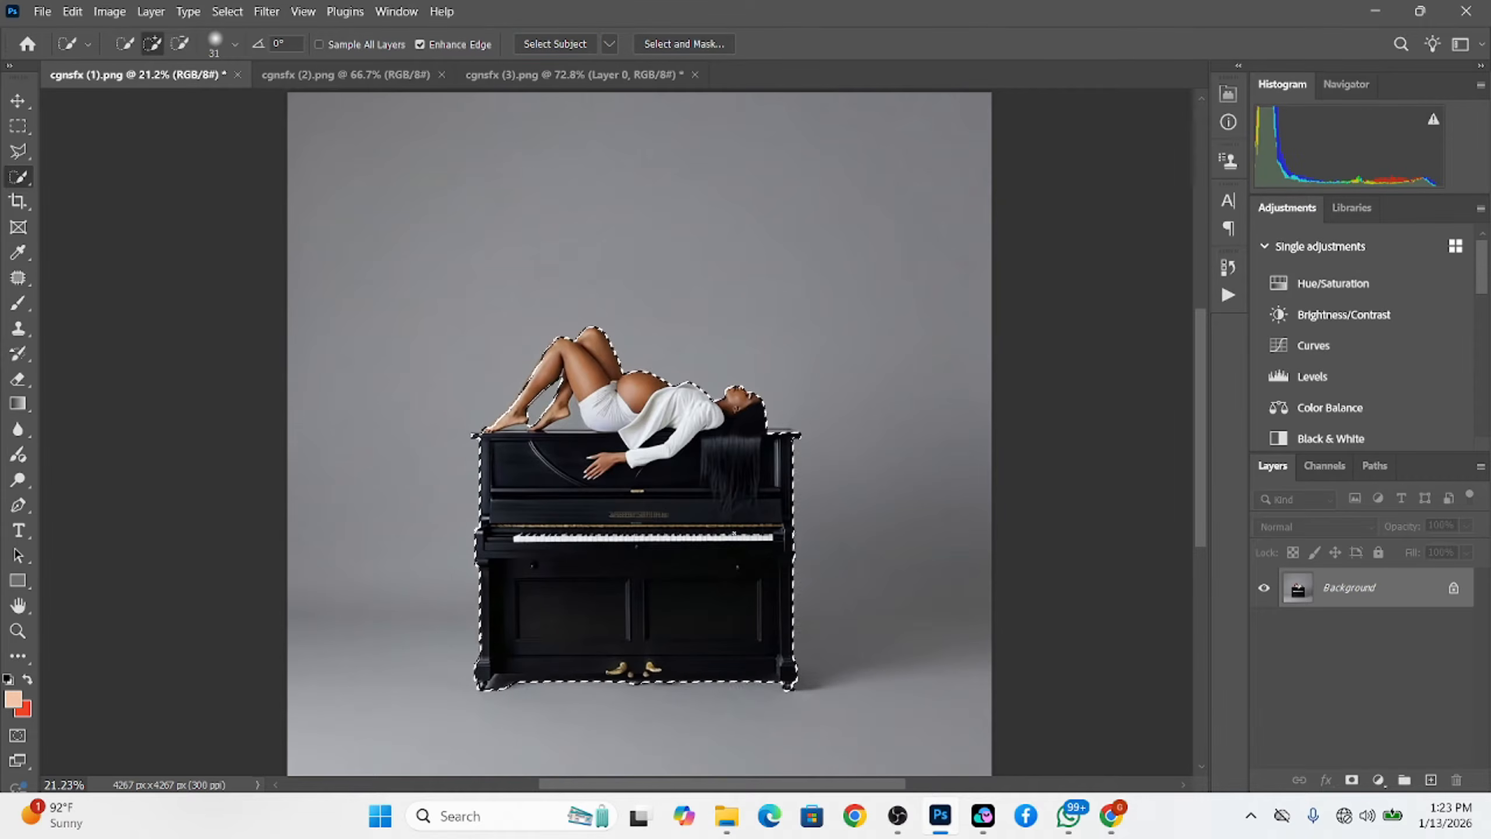
right_click(625, 353)
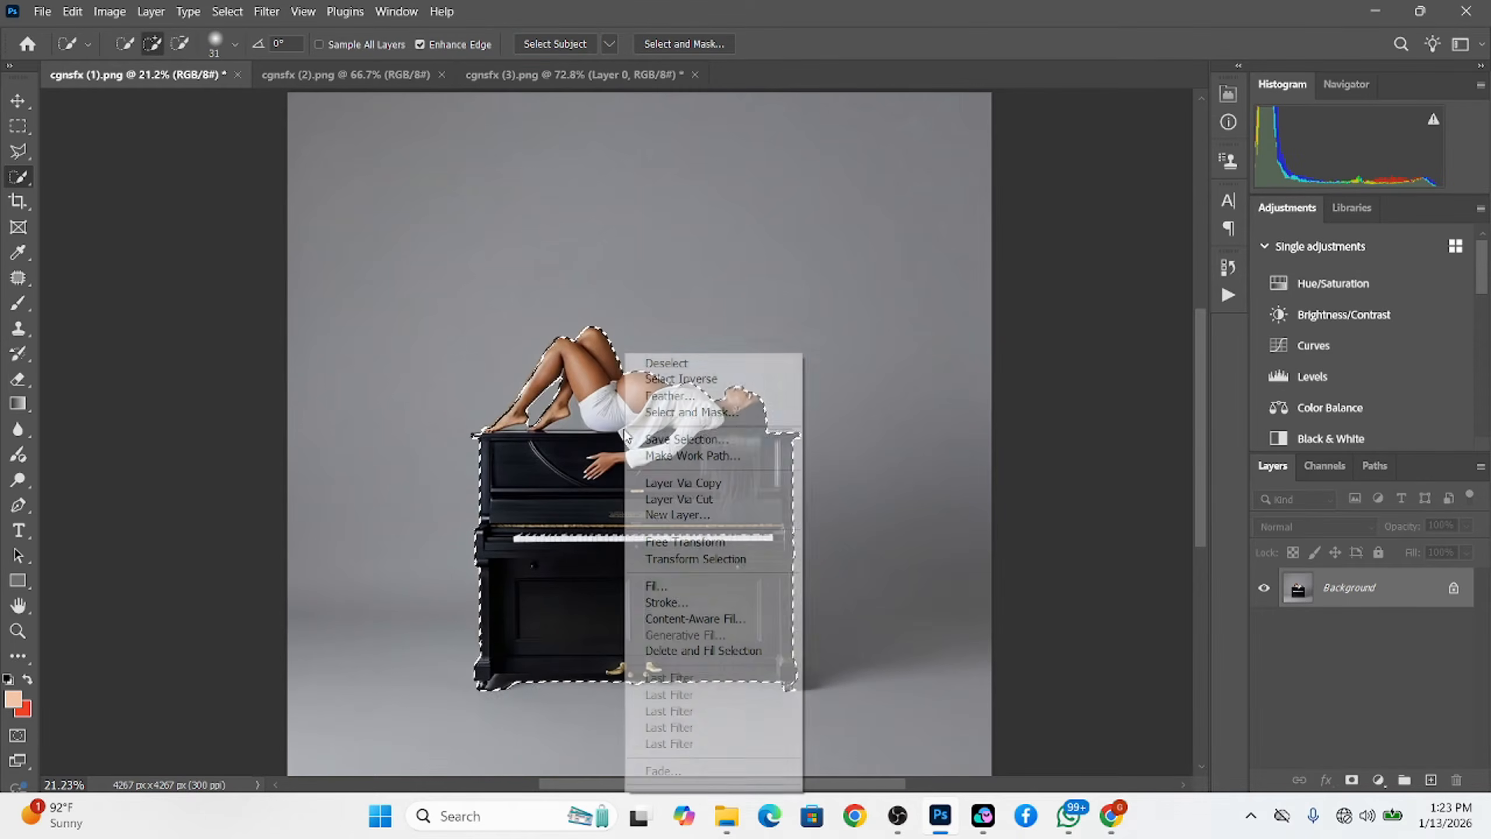
click(673, 378)
Refine the selection edge around the woman's feet and along the piano lid beneath her legs
scroll(519, 462, up, 2)
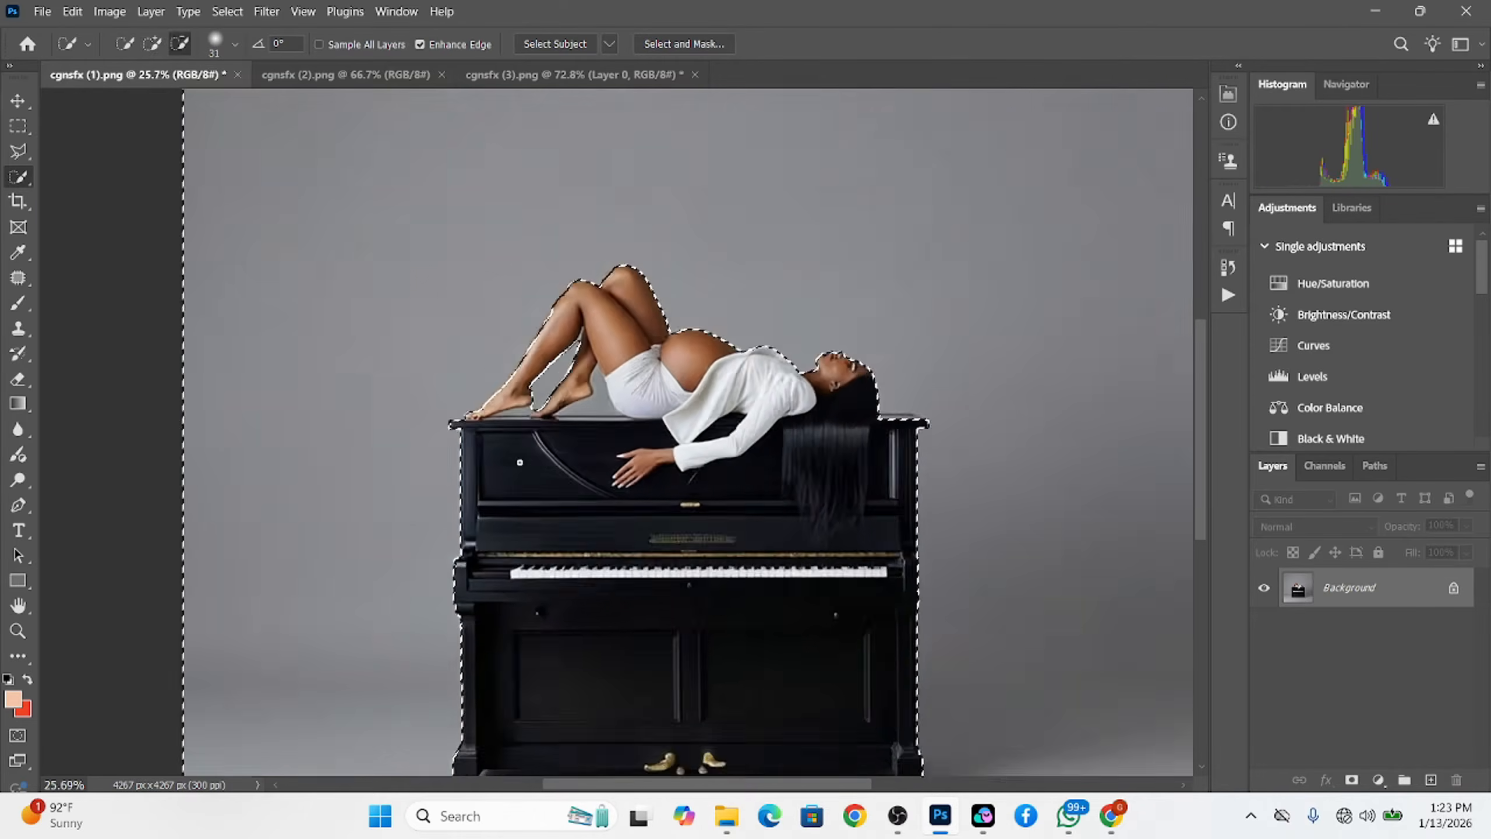
scroll(519, 462, up, 6)
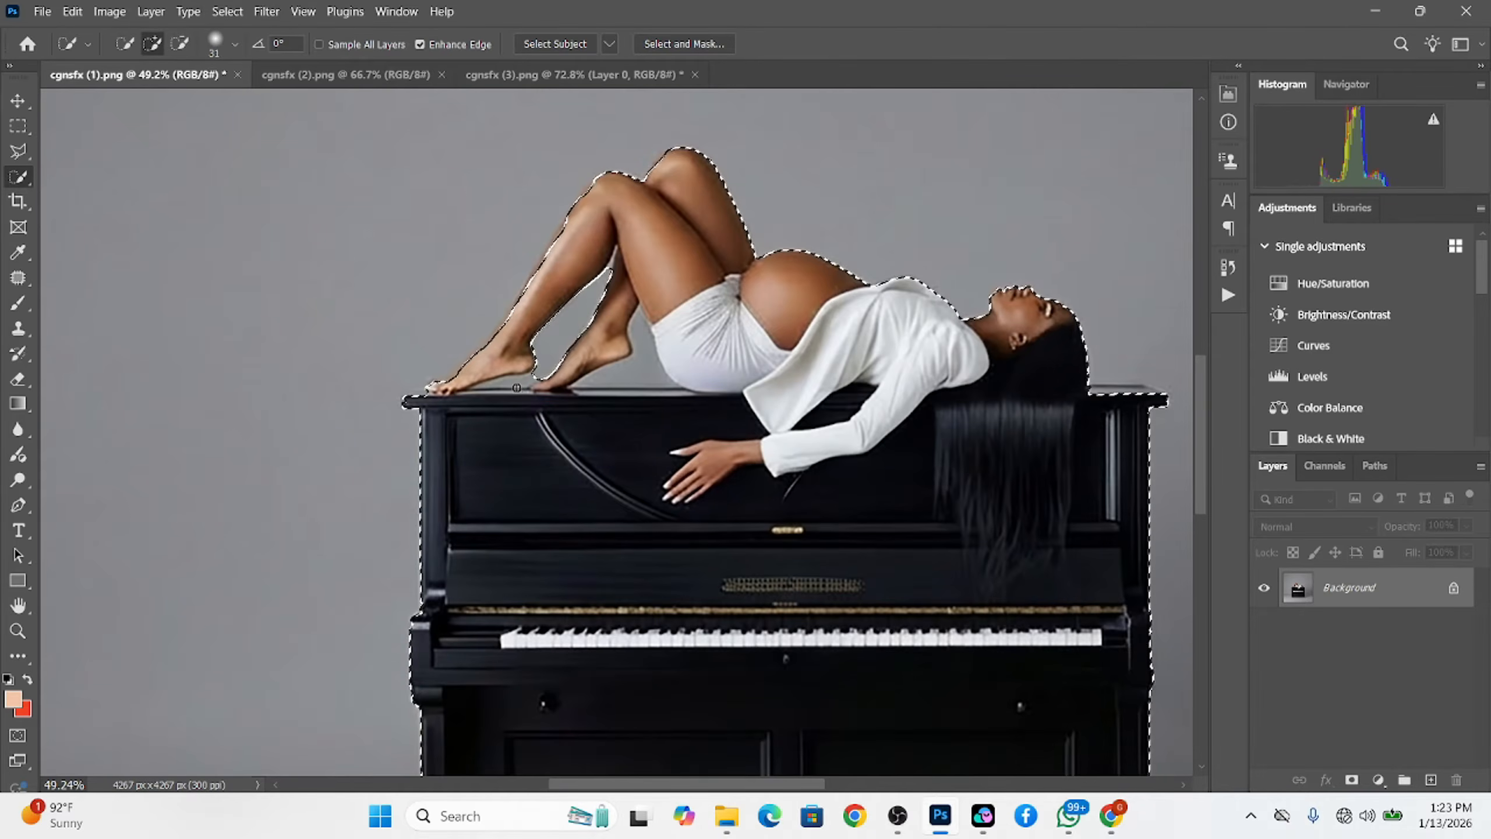
alt+drag(517, 388, 471, 392)
click(510, 386)
alt+click(631, 376)
scroll(620, 399, up, 1)
drag(620, 399, 456, 319)
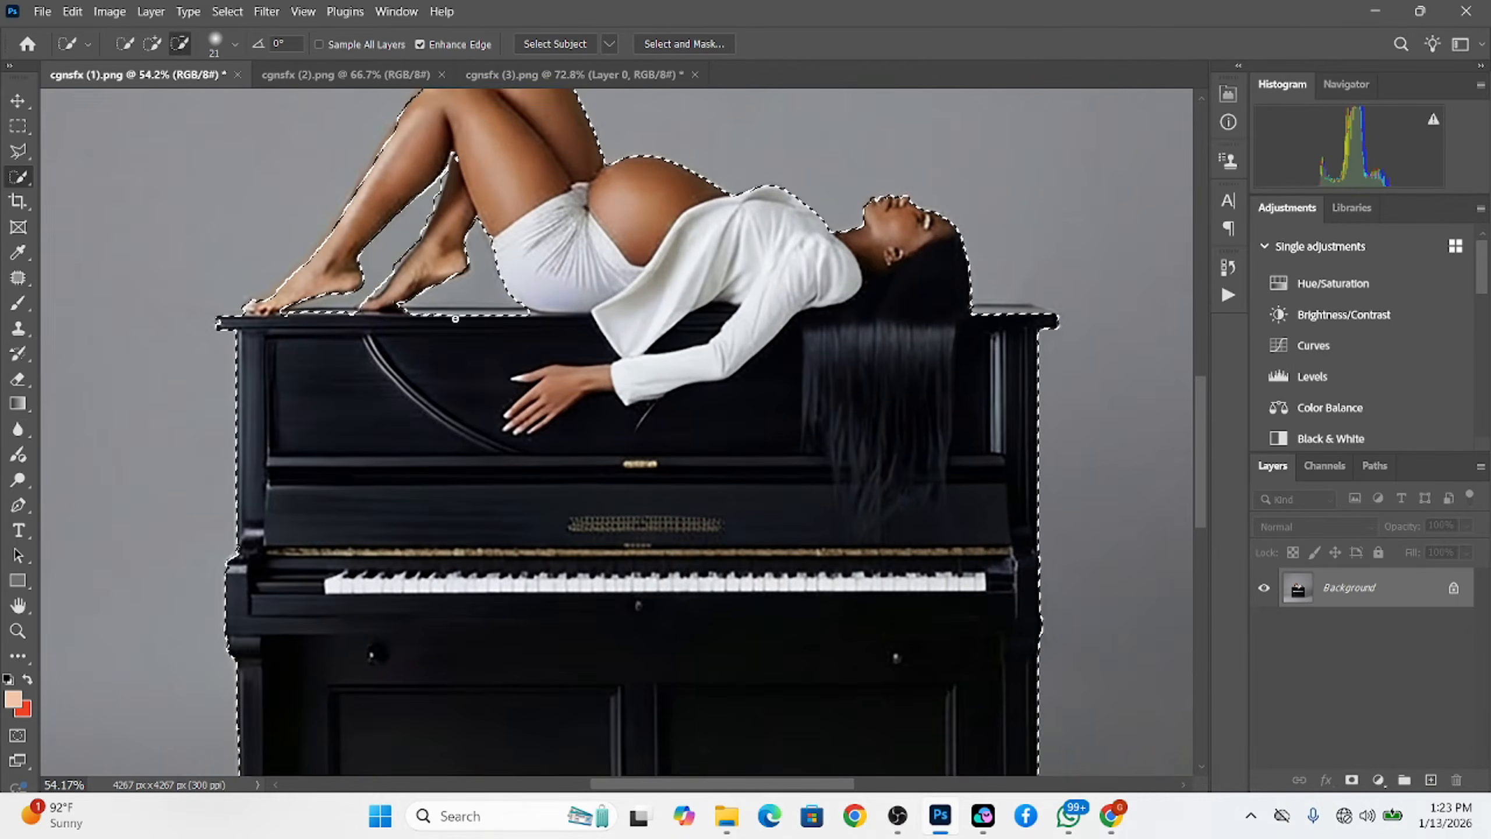
Correct the selection edge along the piano lid beside the woman's head
scroll(599, 261, down, 2)
scroll(856, 333, up, 4)
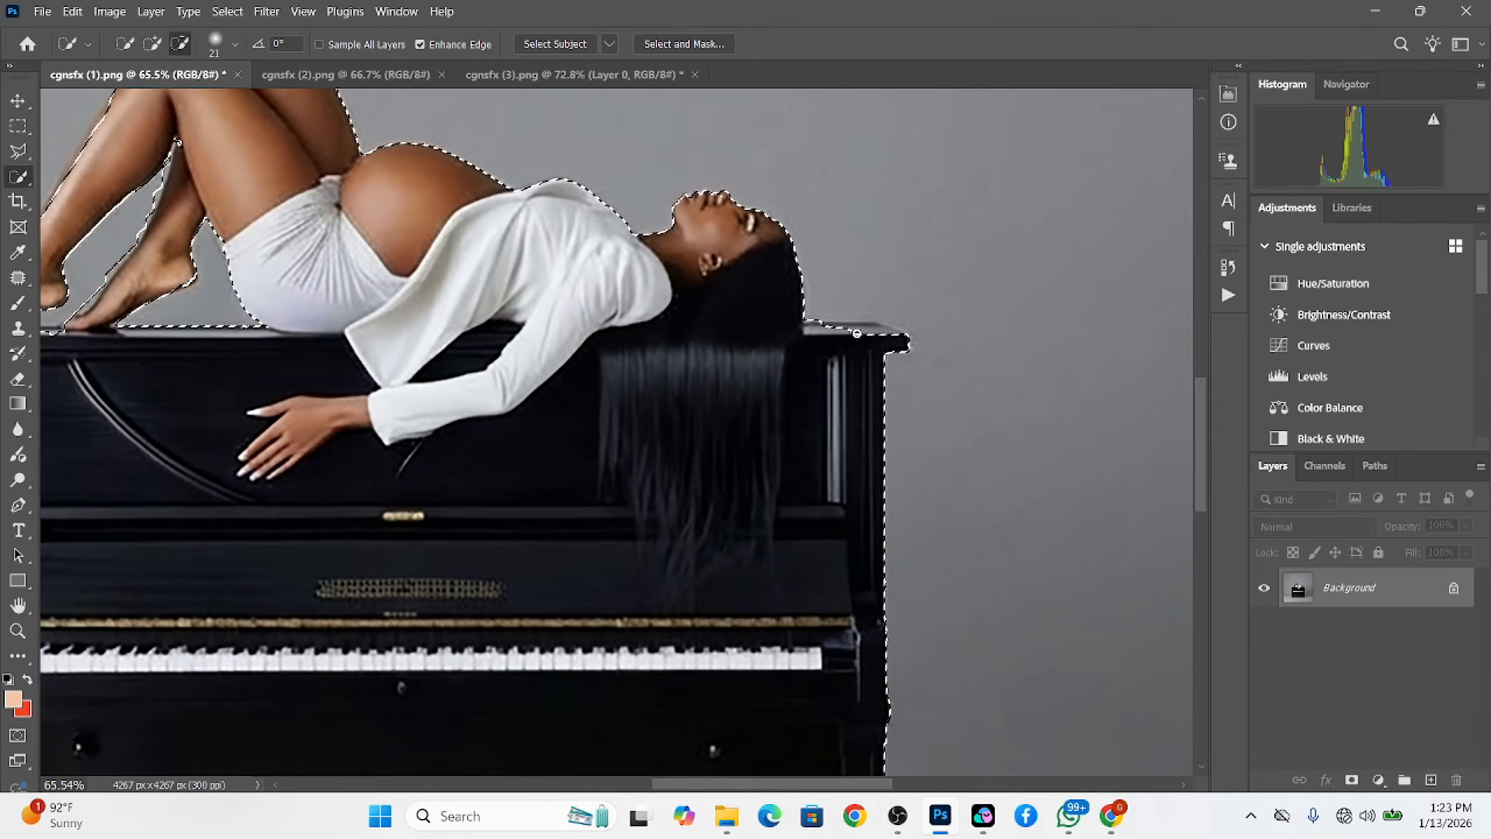
drag(856, 333, 892, 332)
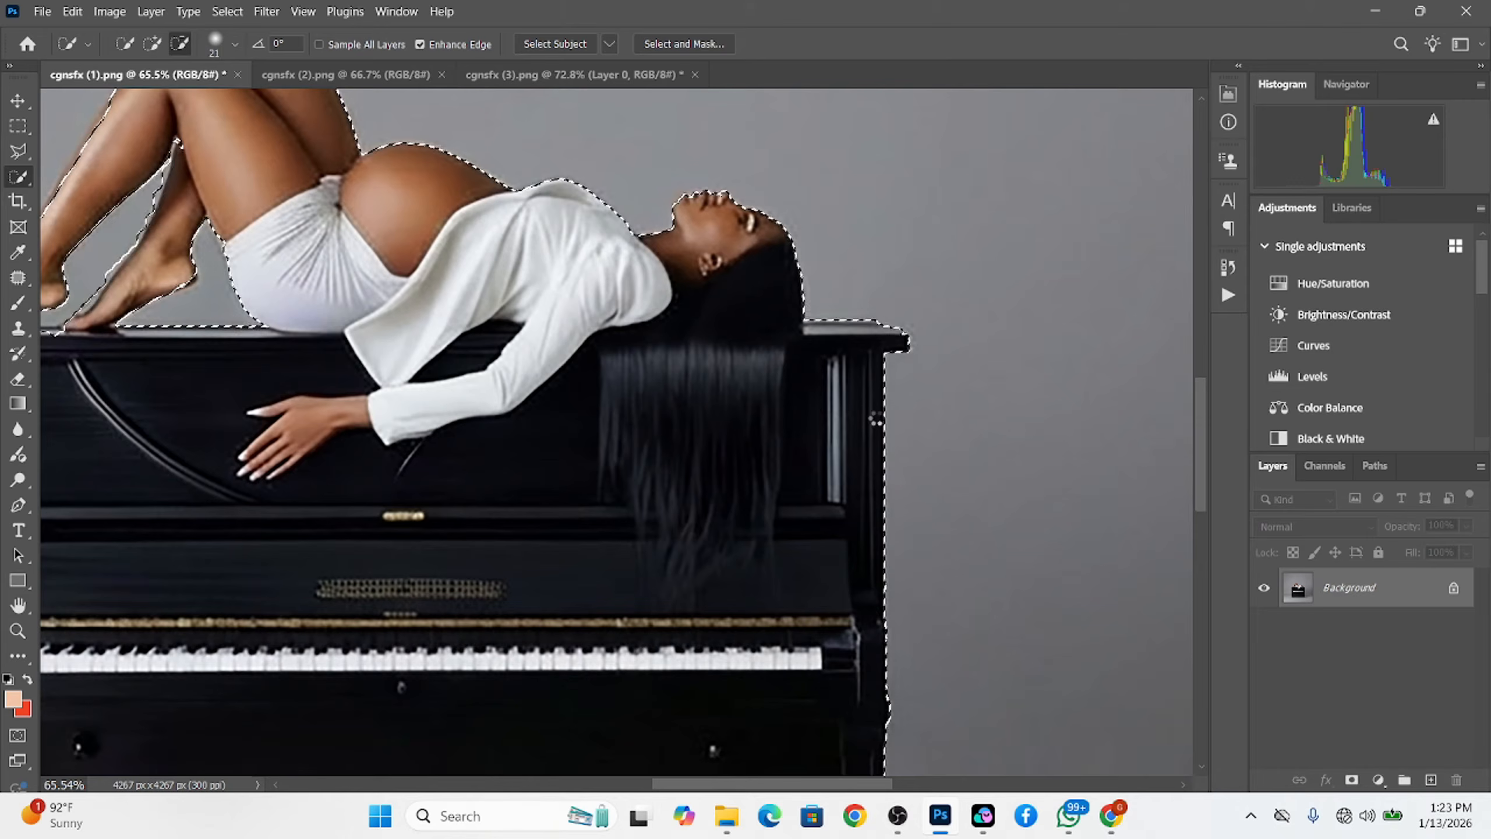
scroll(860, 419, down, 3)
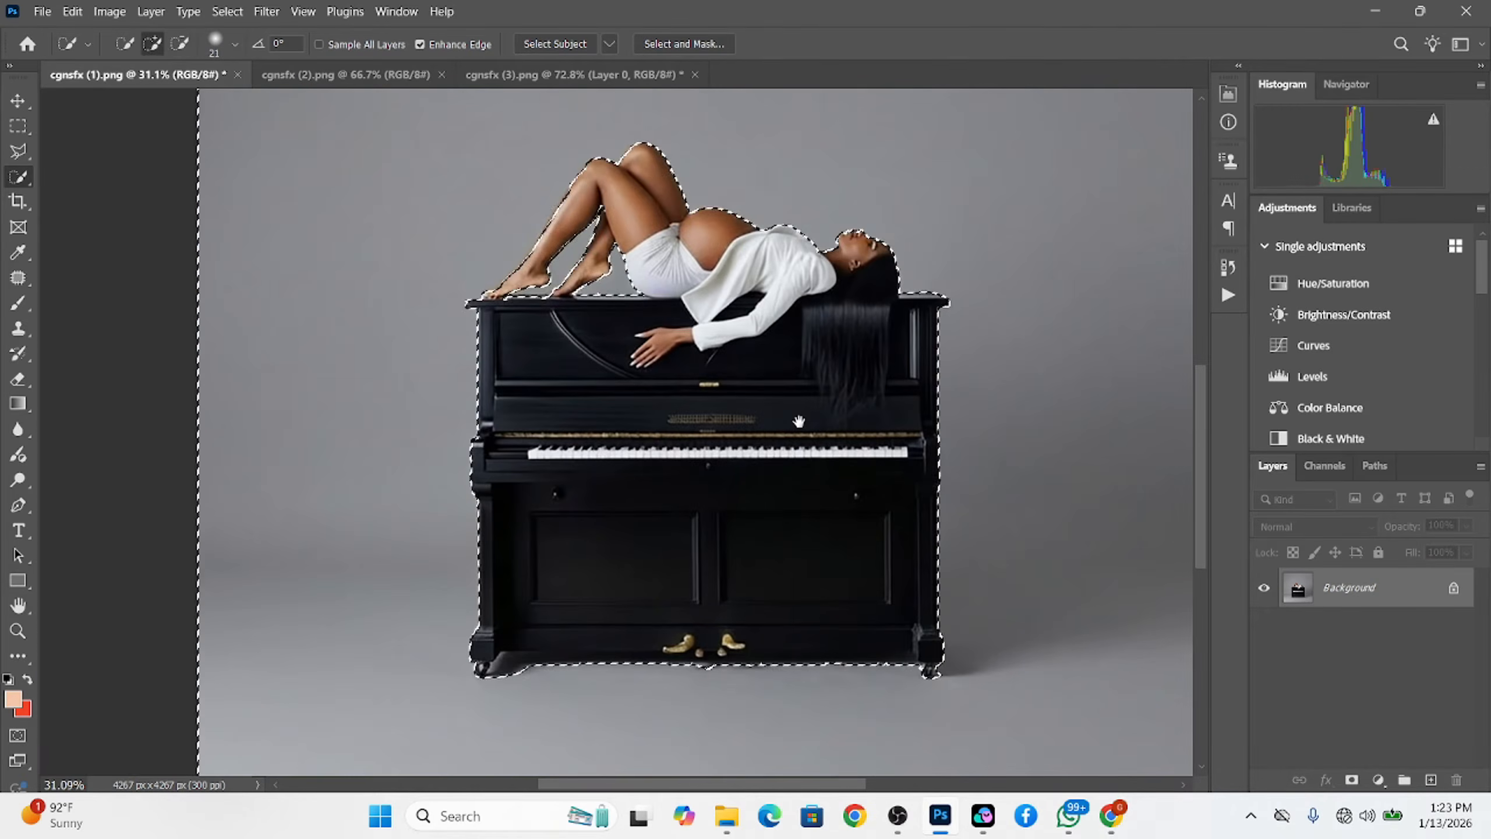
Refine the selection under the piano, adding the floor gap beside the left caster
scroll(949, 621, up, 3)
scroll(950, 621, up, 2)
scroll(391, 695, left, 5)
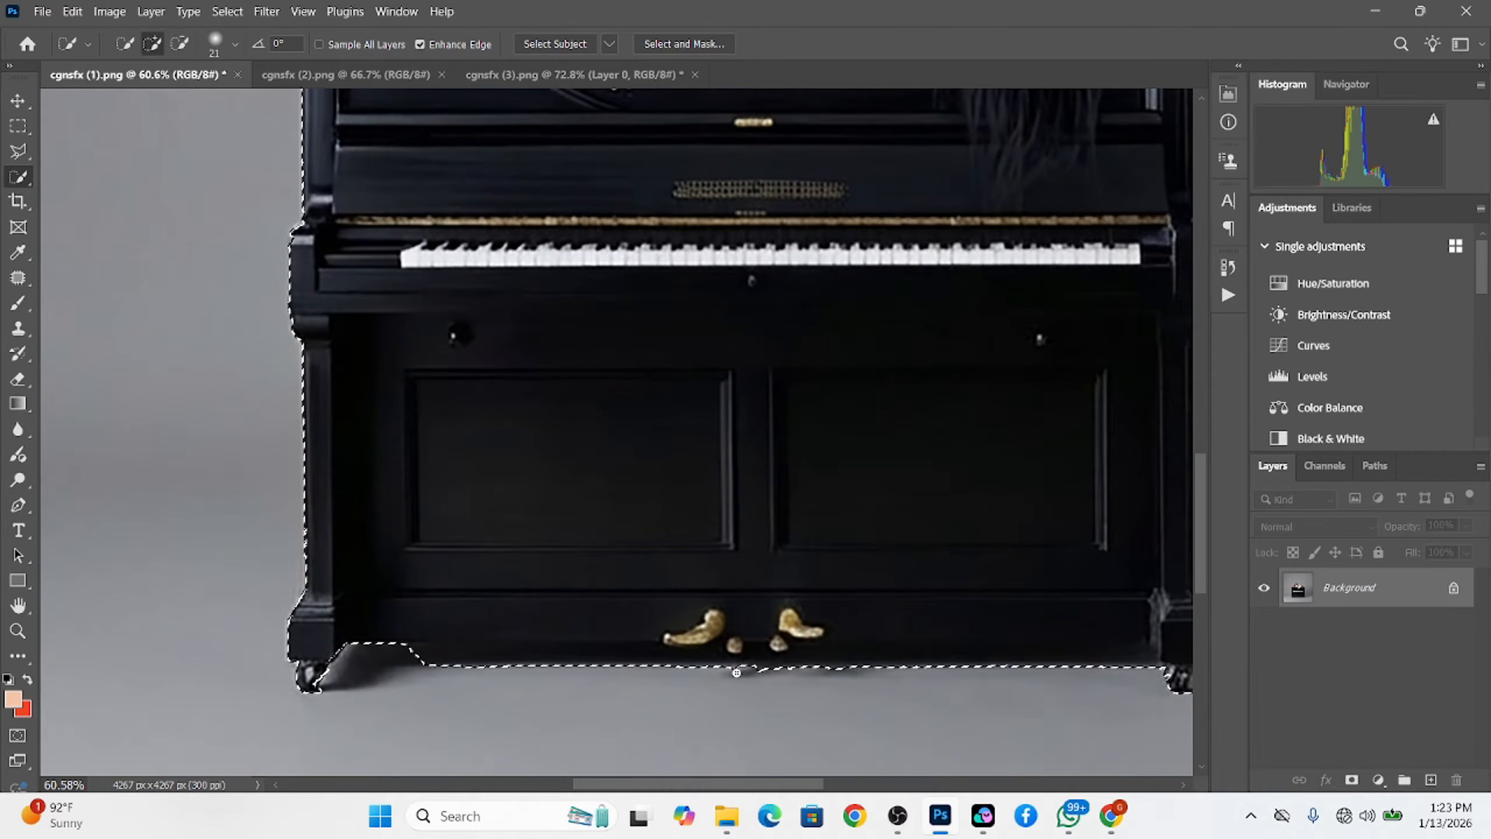
Check the selection outline around the piano and the woman's body for remaining errors
scroll(650, 639, down, 7)
drag(727, 425, 631, 484)
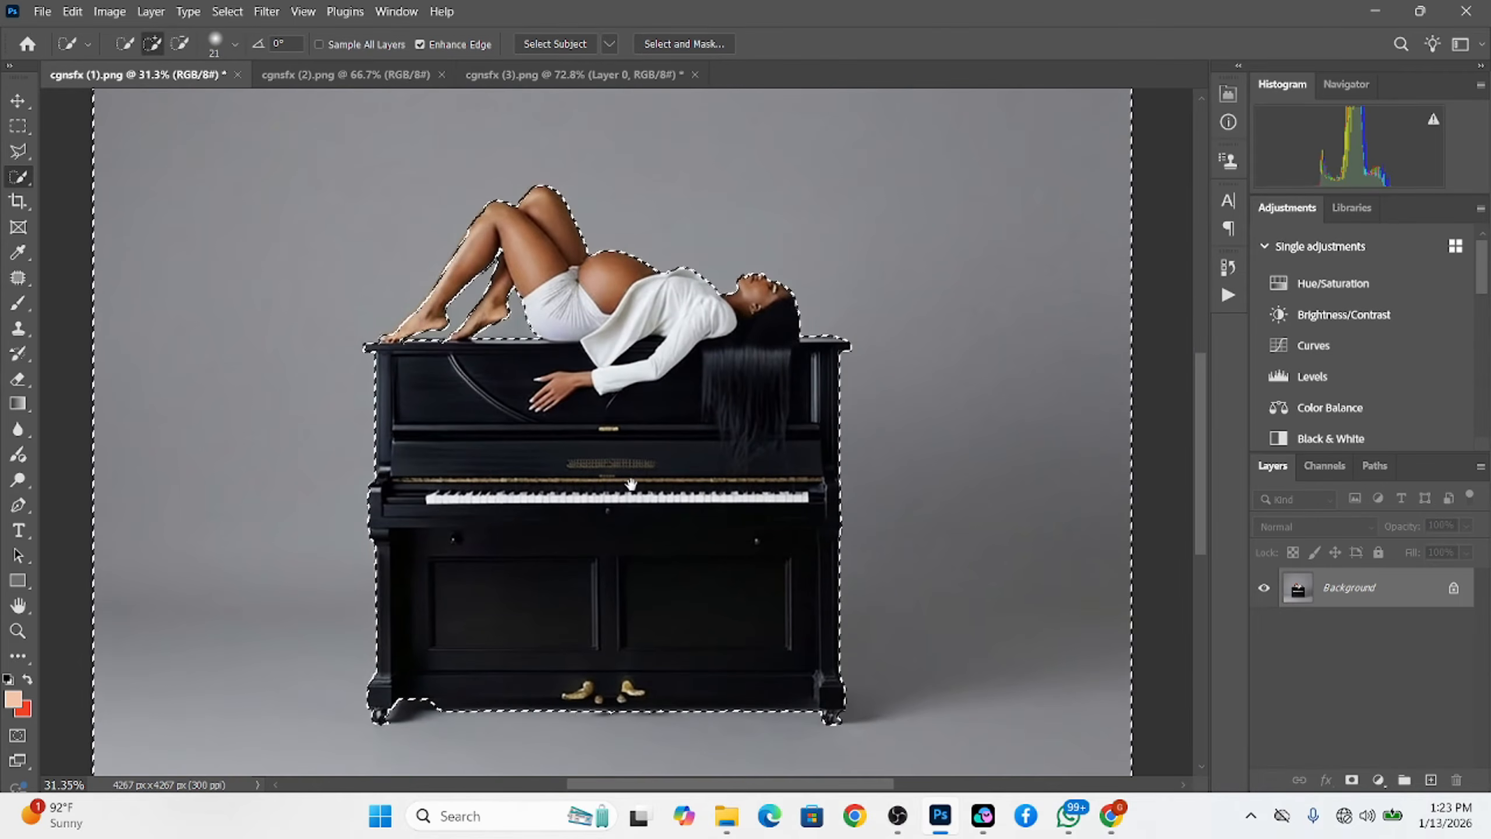
scroll(581, 241, down, 1)
scroll(619, 234, up, 11)
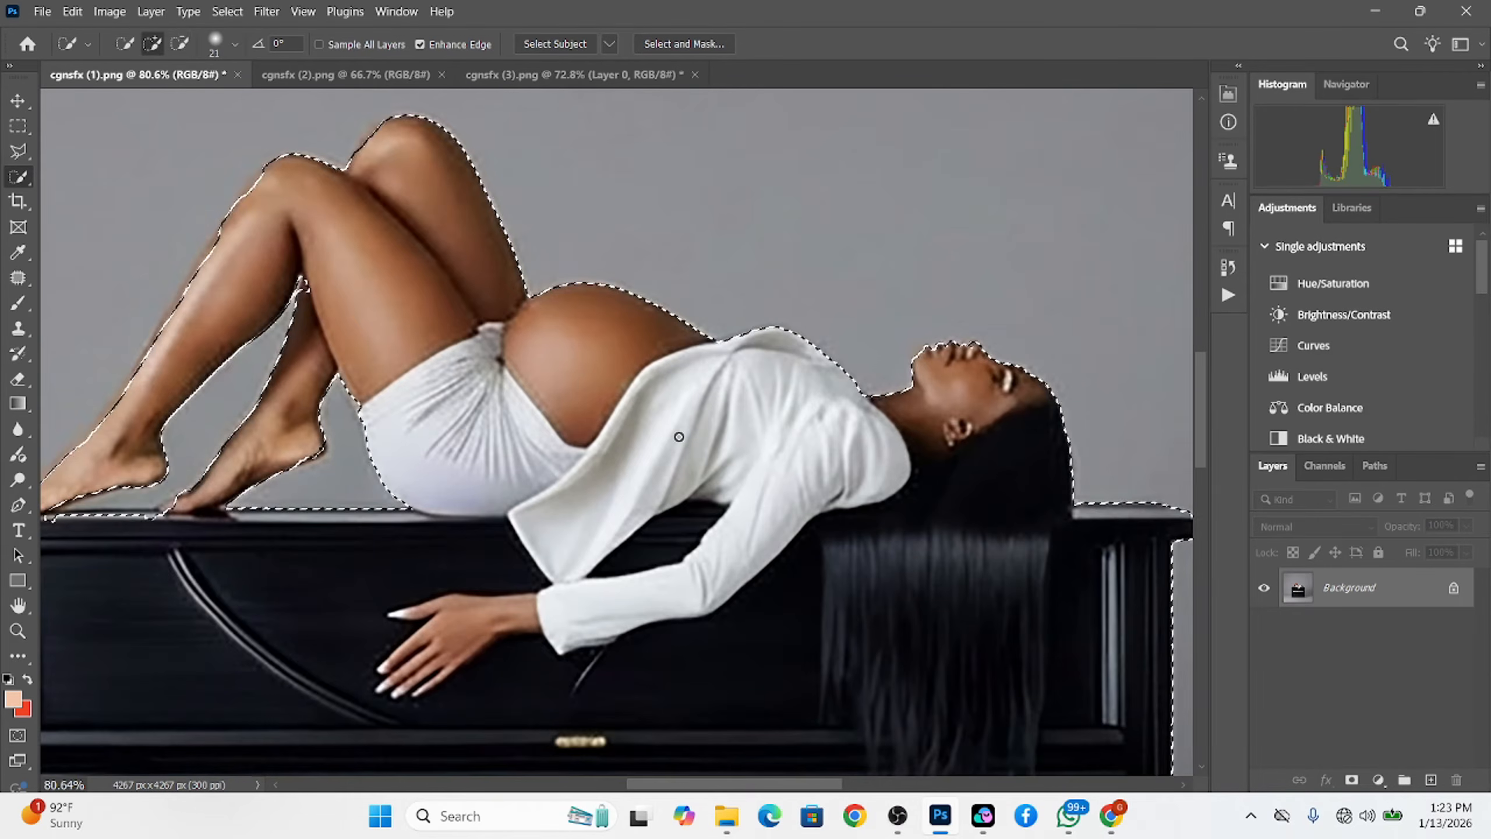
scroll(622, 433, up, 5)
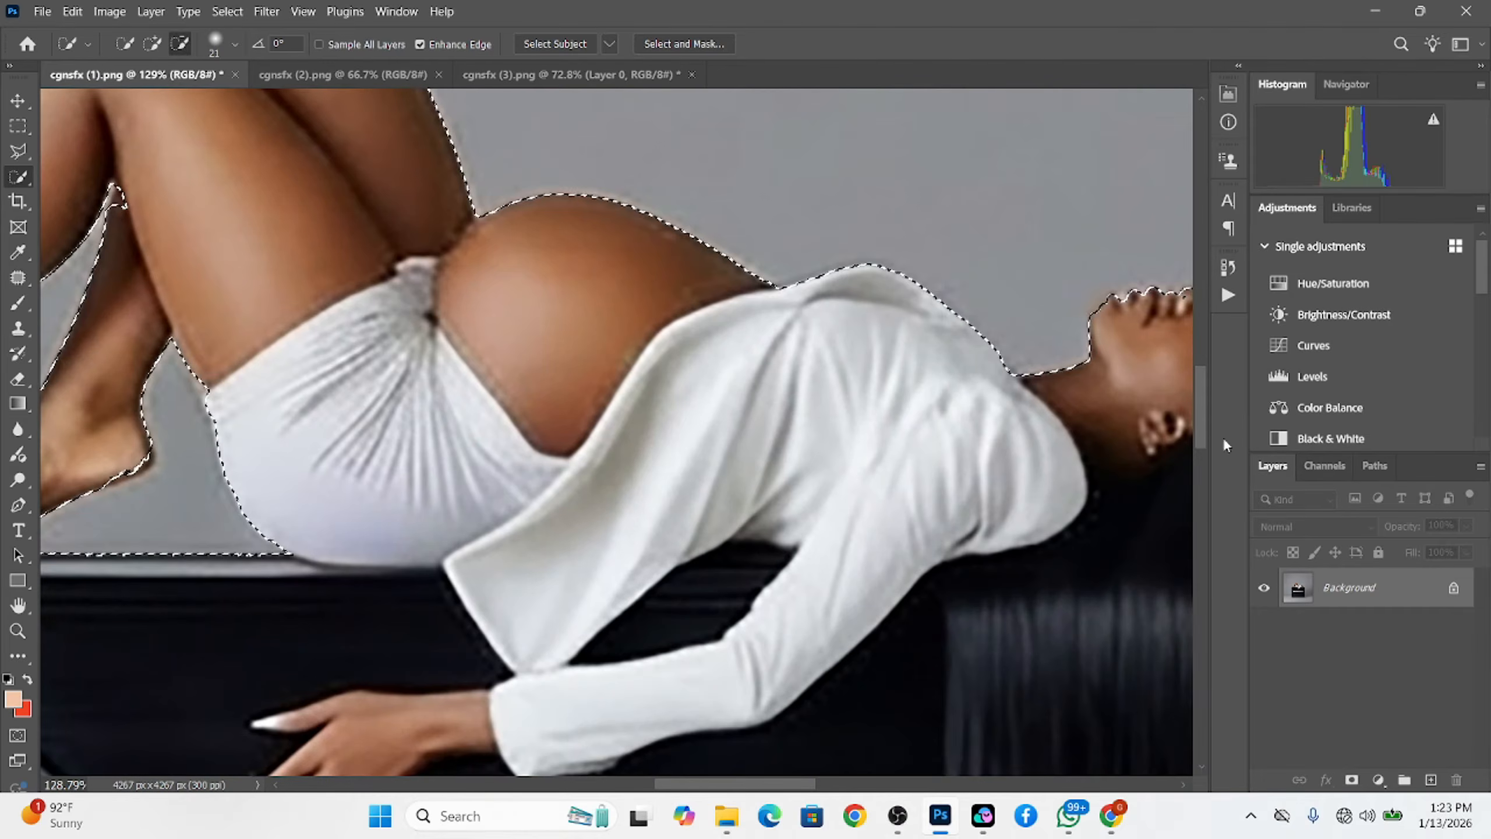
drag(1054, 447, 693, 516)
scroll(693, 517, down, 12)
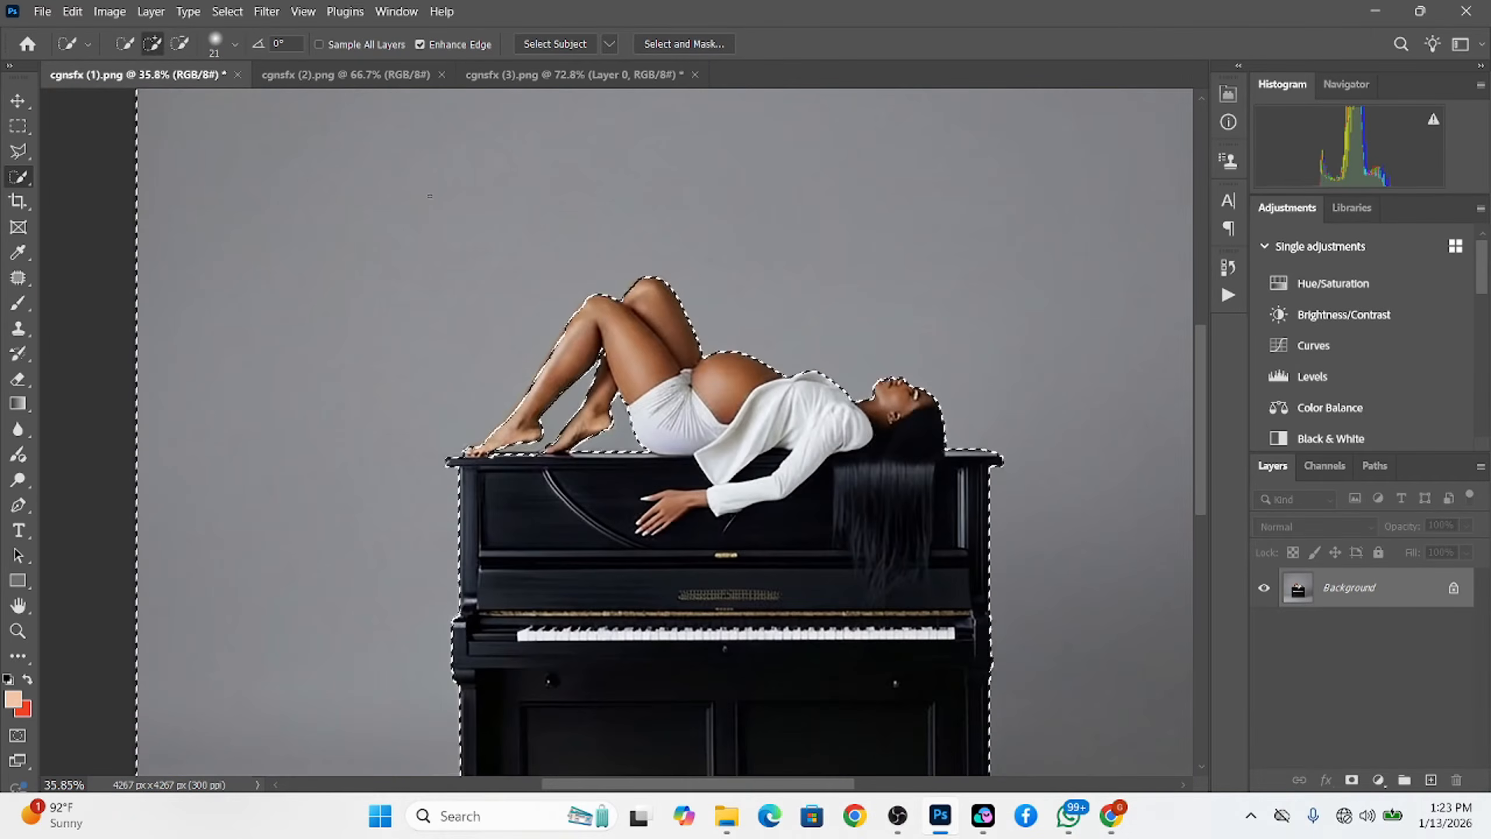
click(232, 11)
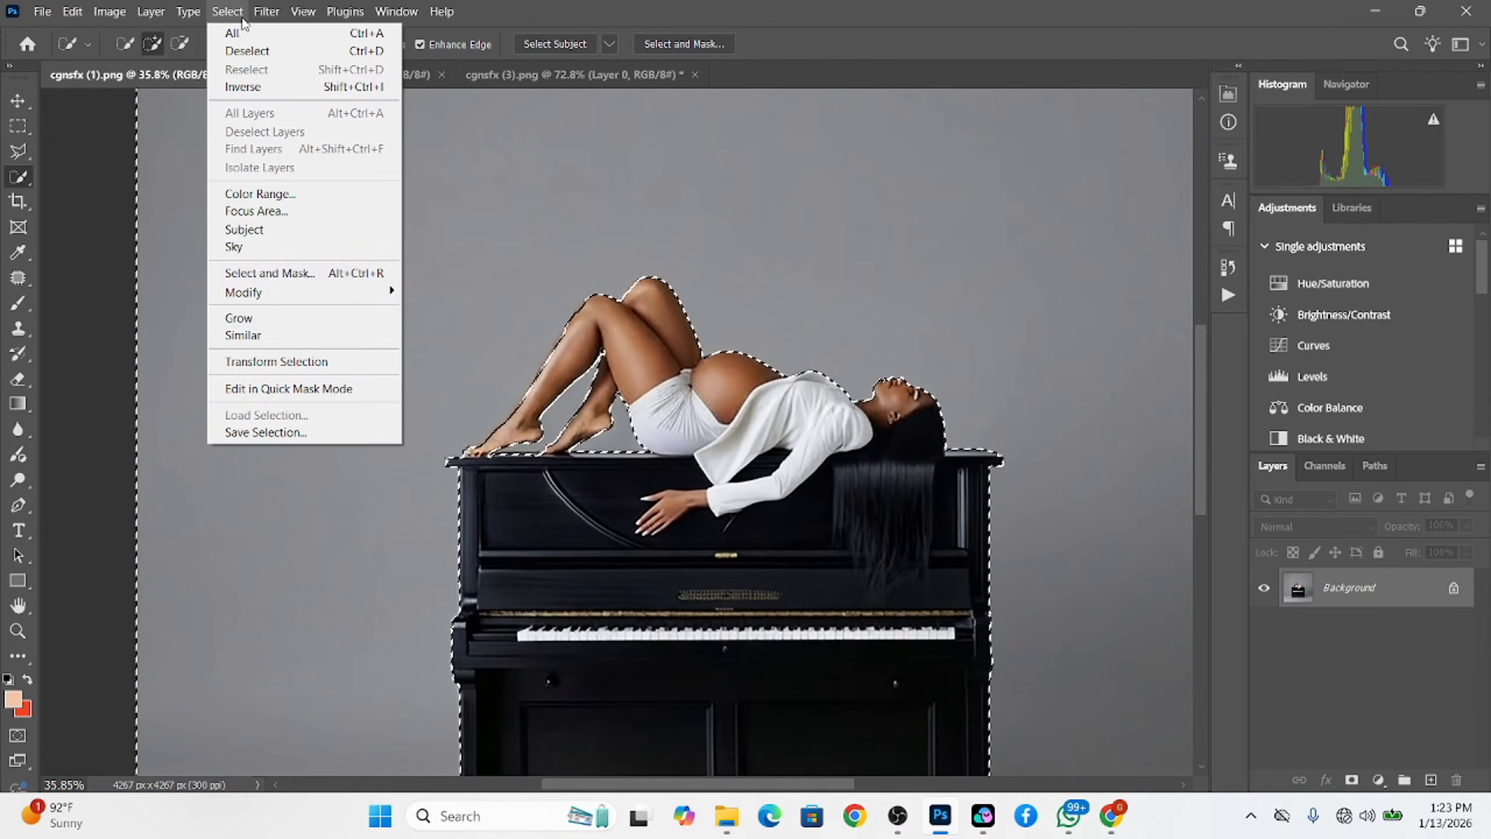
mouse_move(284, 294)
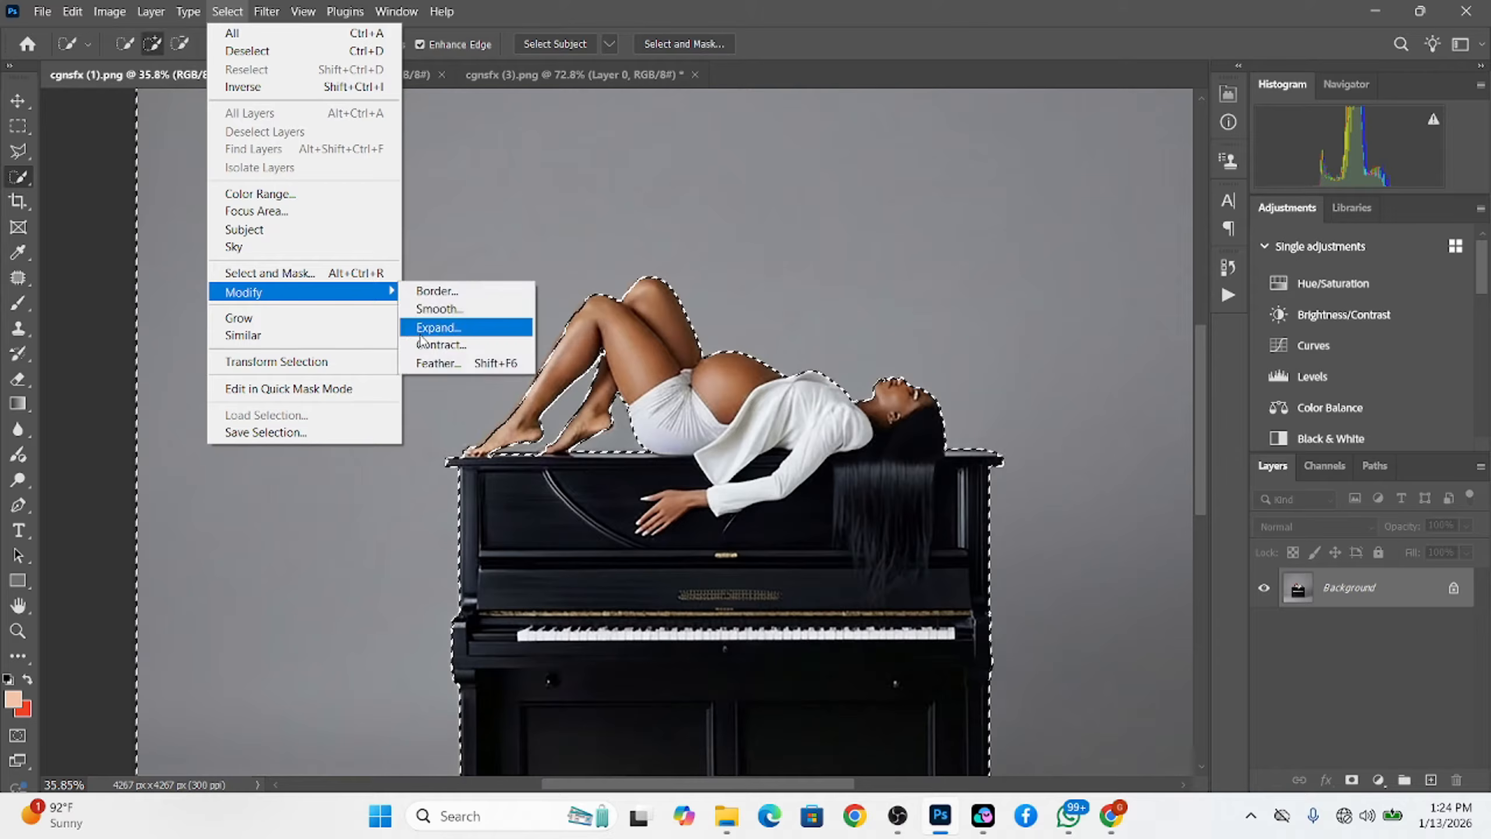
click(439, 308)
click(836, 279)
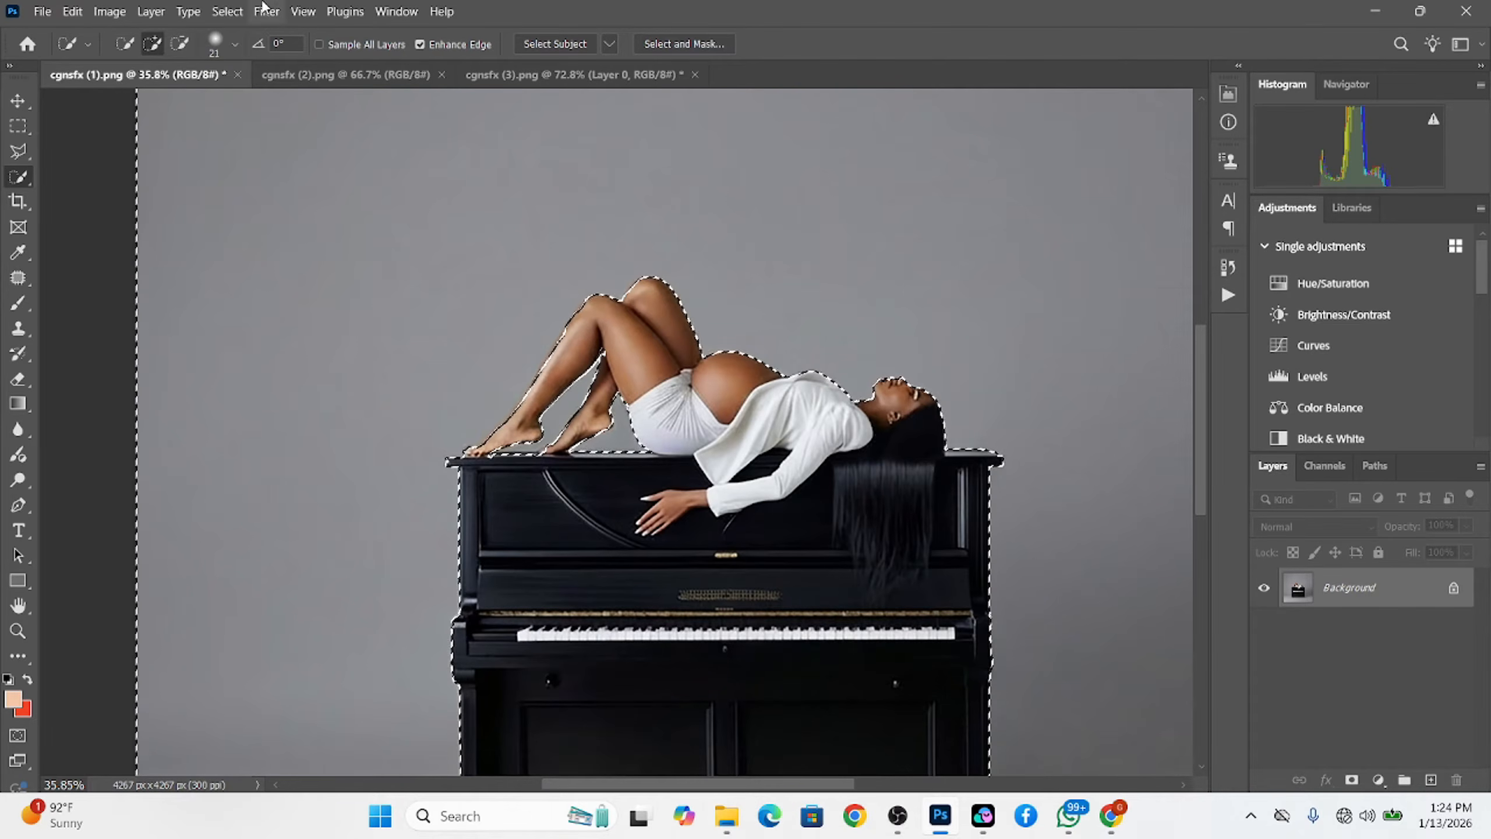
Expand the background selection by 1 pixel and compare its edge with the previous history state
click(227, 11)
mouse_move(294, 292)
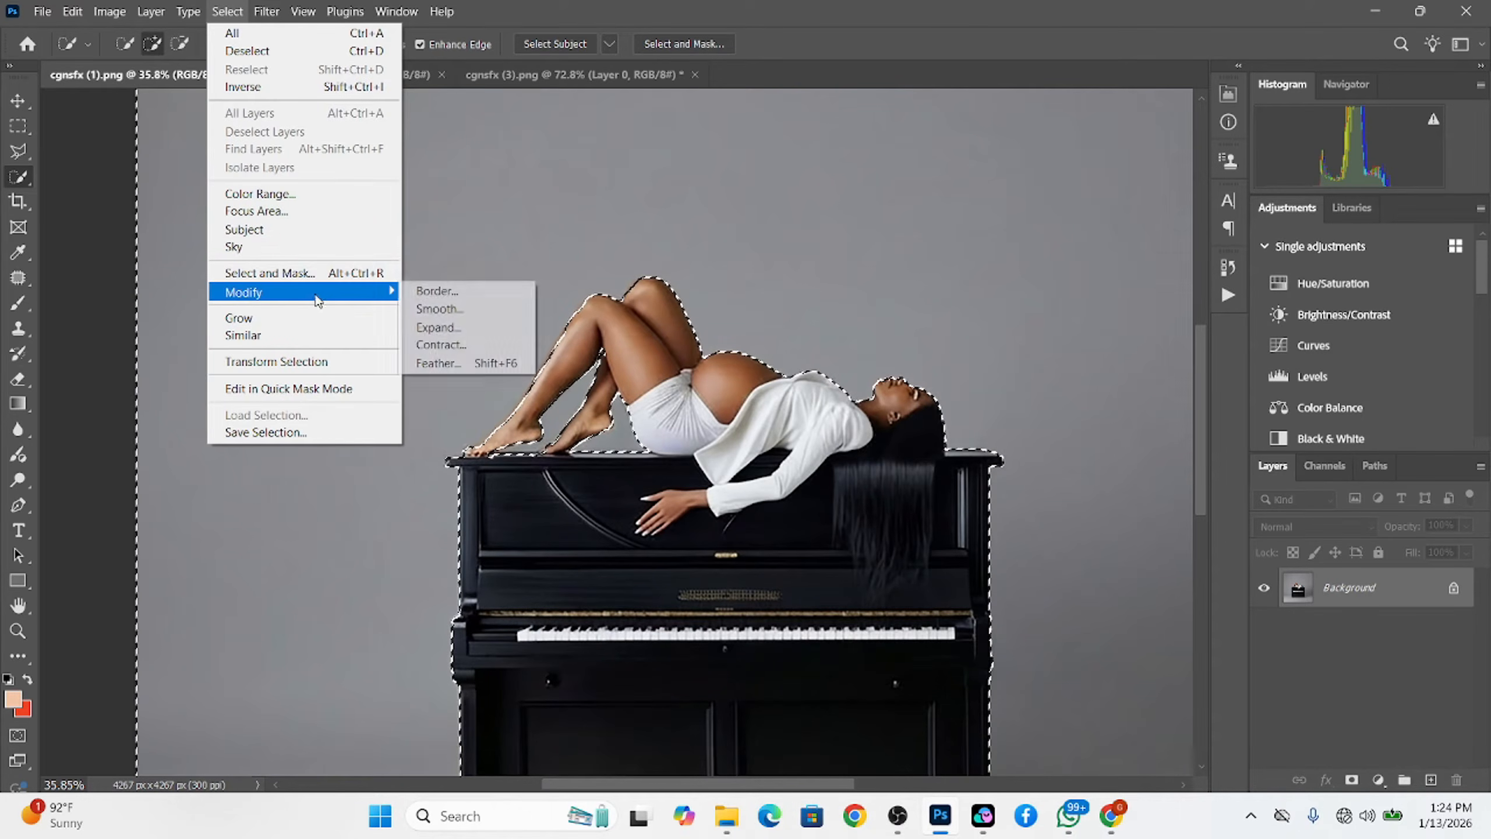
click(437, 327)
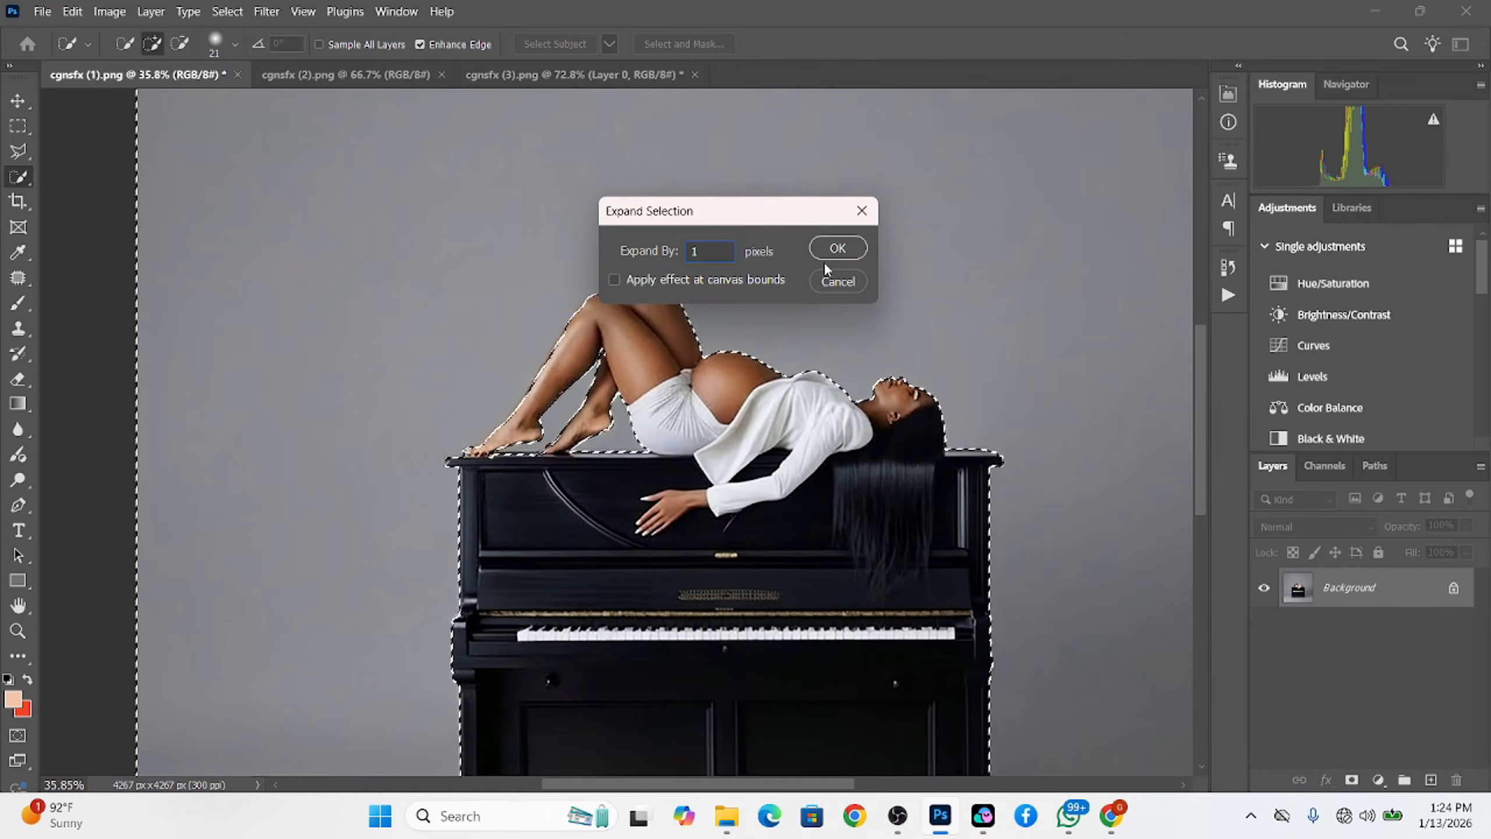
click(833, 244)
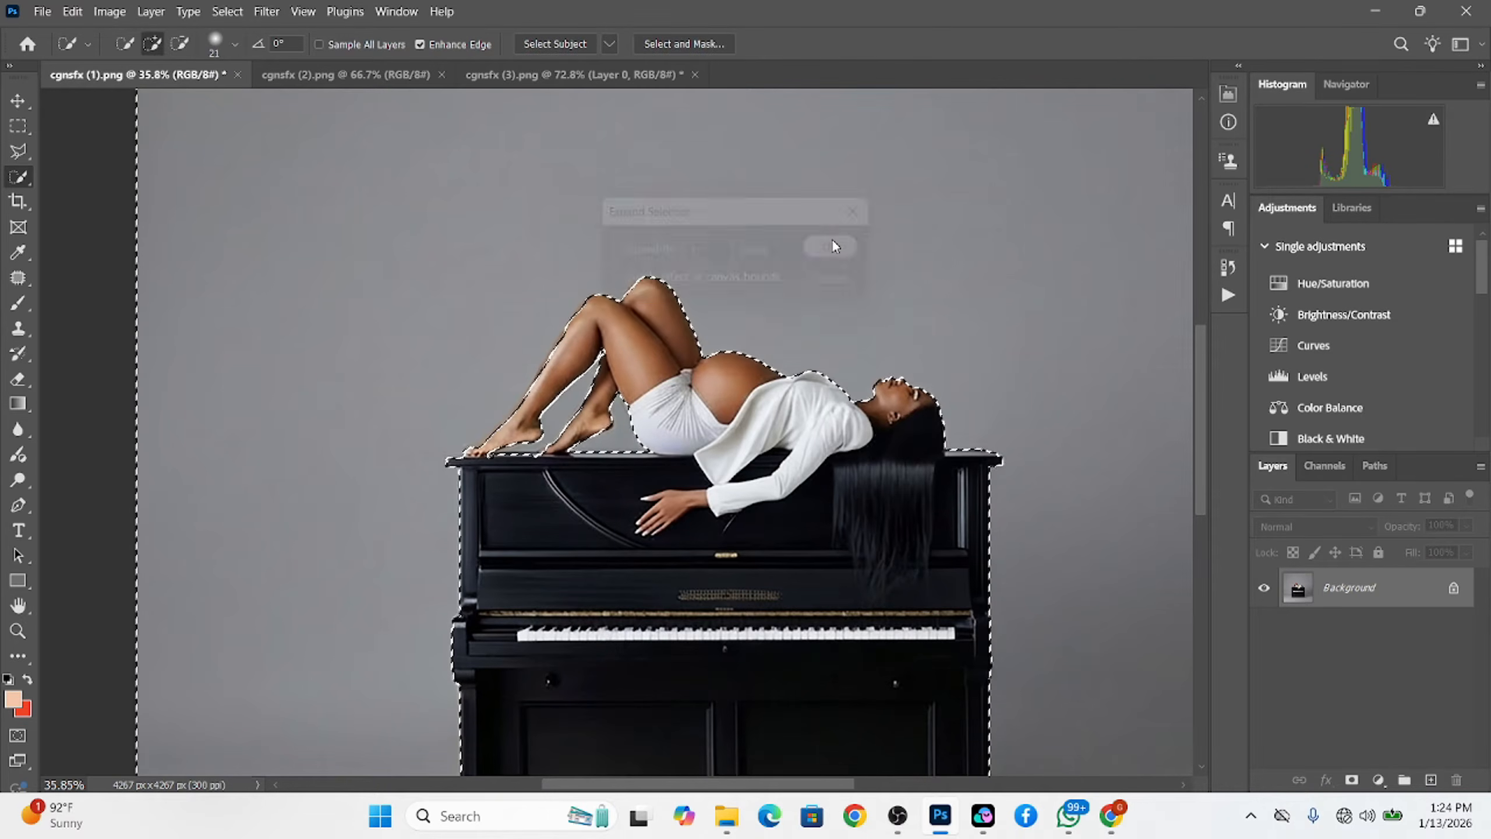
scroll(786, 373, up, 9)
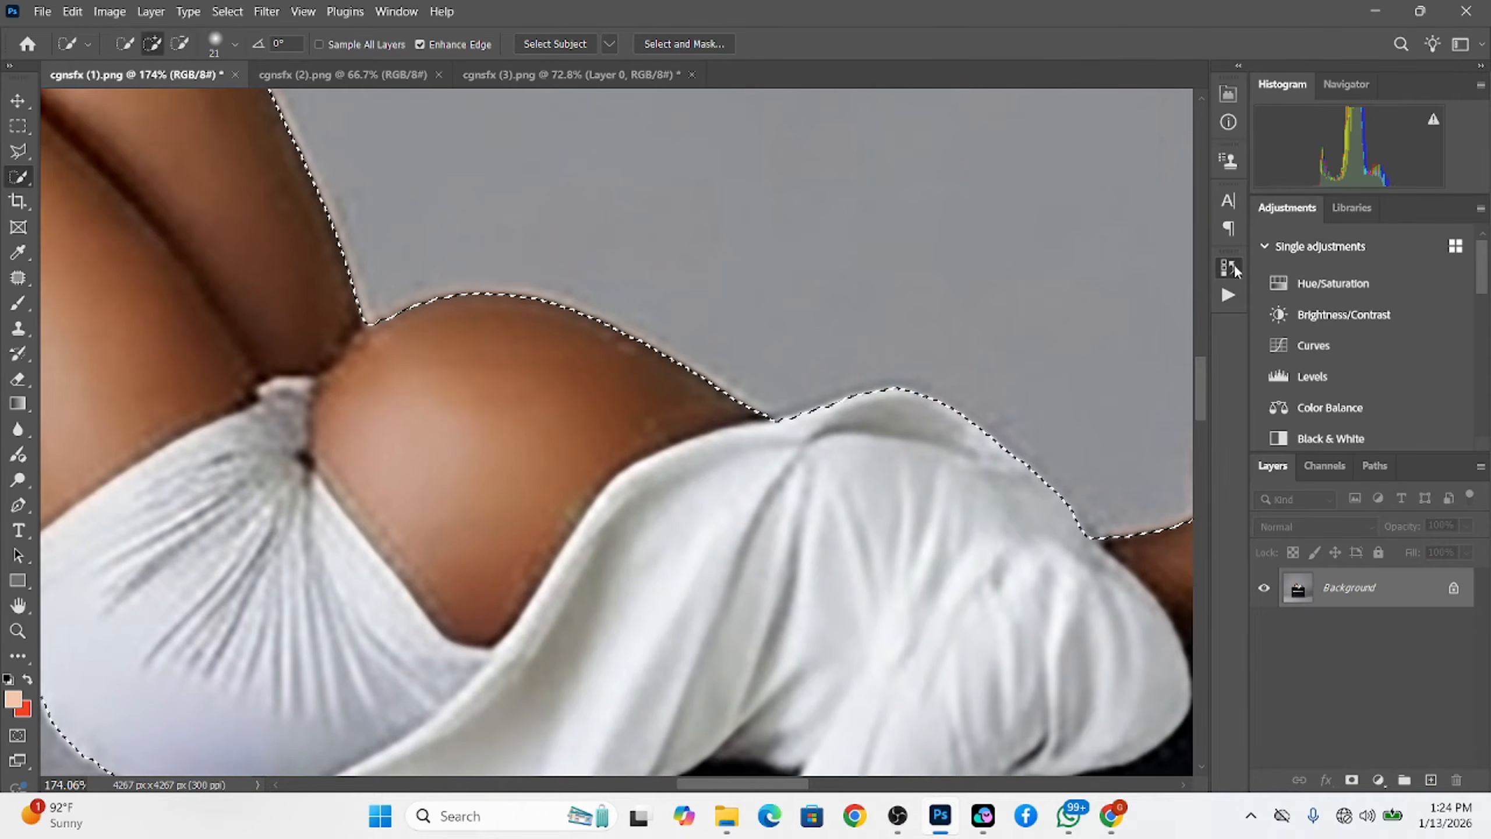
click(1227, 268)
click(1072, 432)
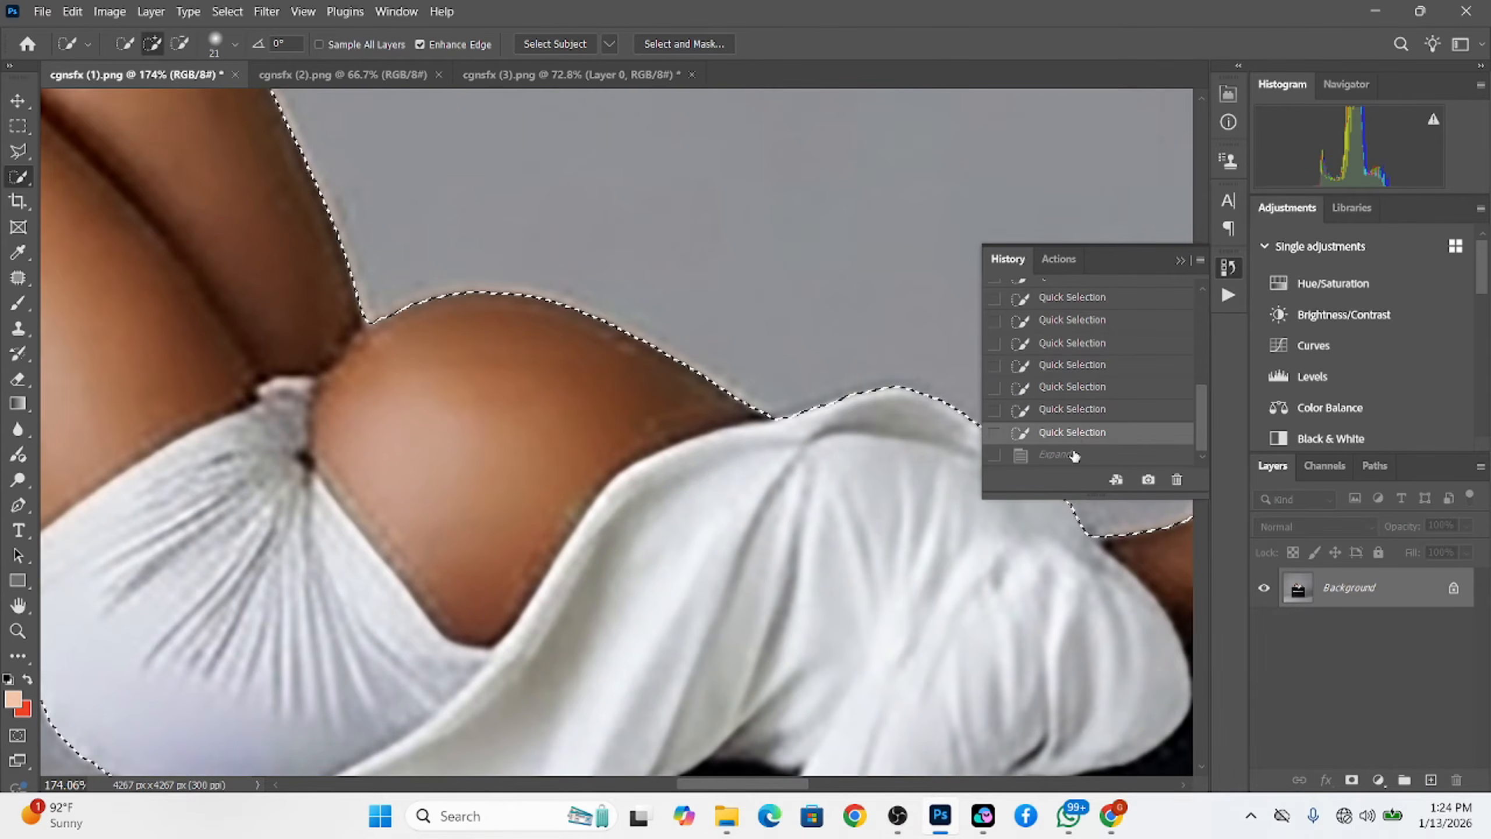
click(1071, 455)
Duplicate the Background layer and cut the selected grey backdrop from the copy onto its own layer with Layer Via Cut
scroll(589, 386, down, 9)
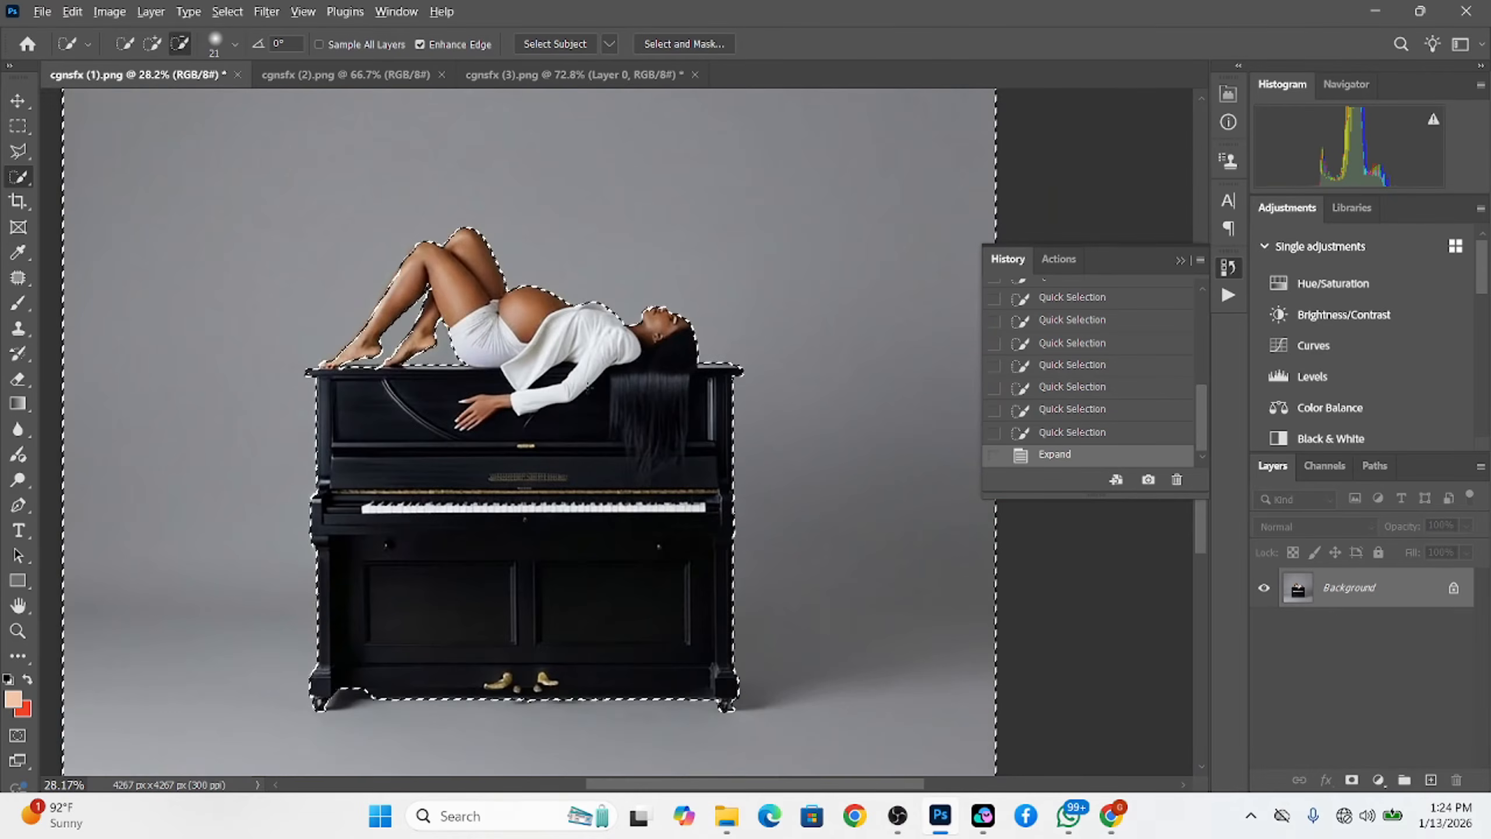
scroll(589, 388, down, 2)
drag(1344, 587, 1431, 780)
right_click(588, 325)
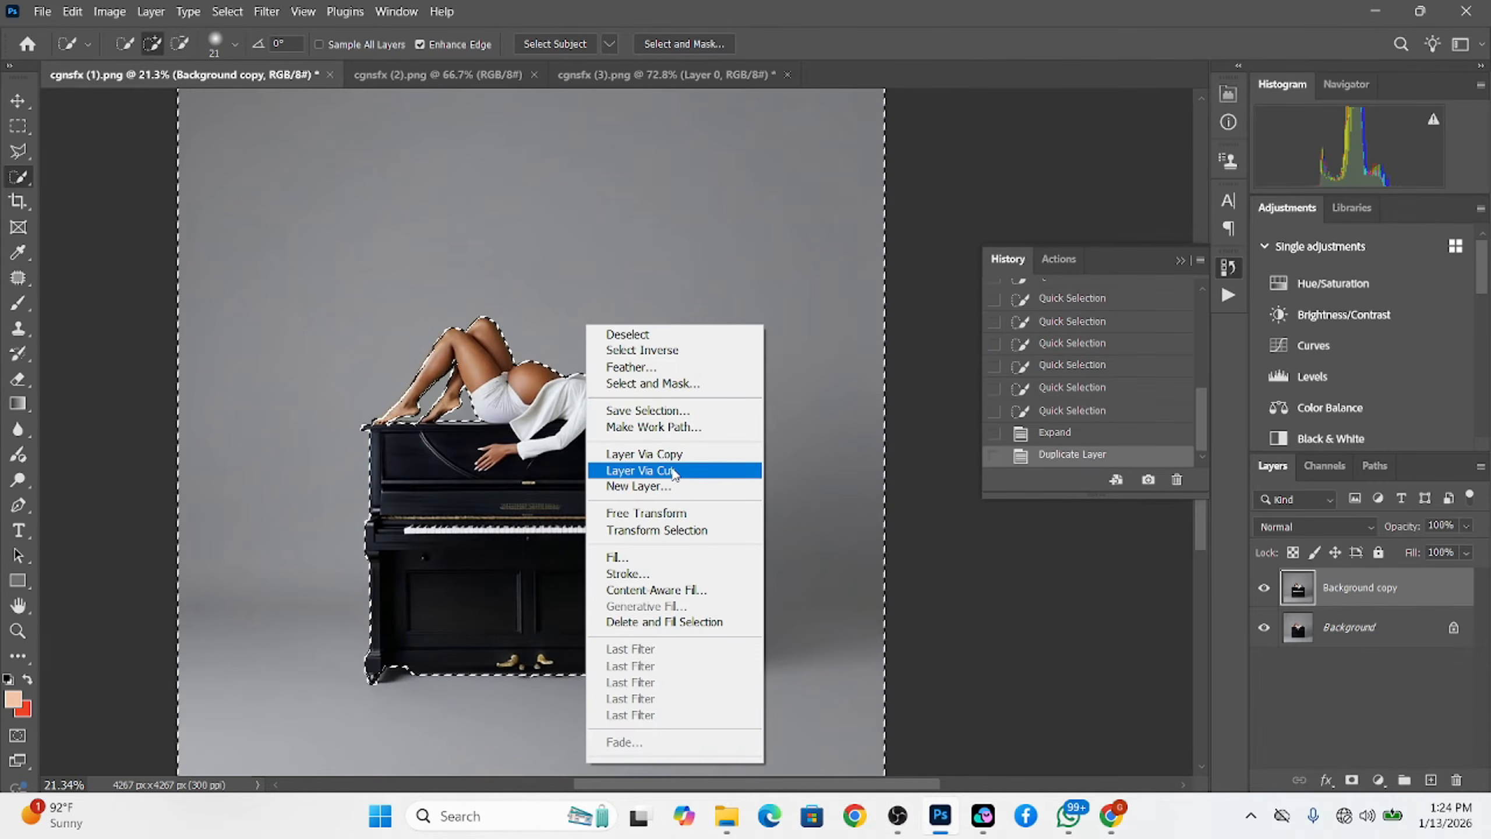
click(673, 472)
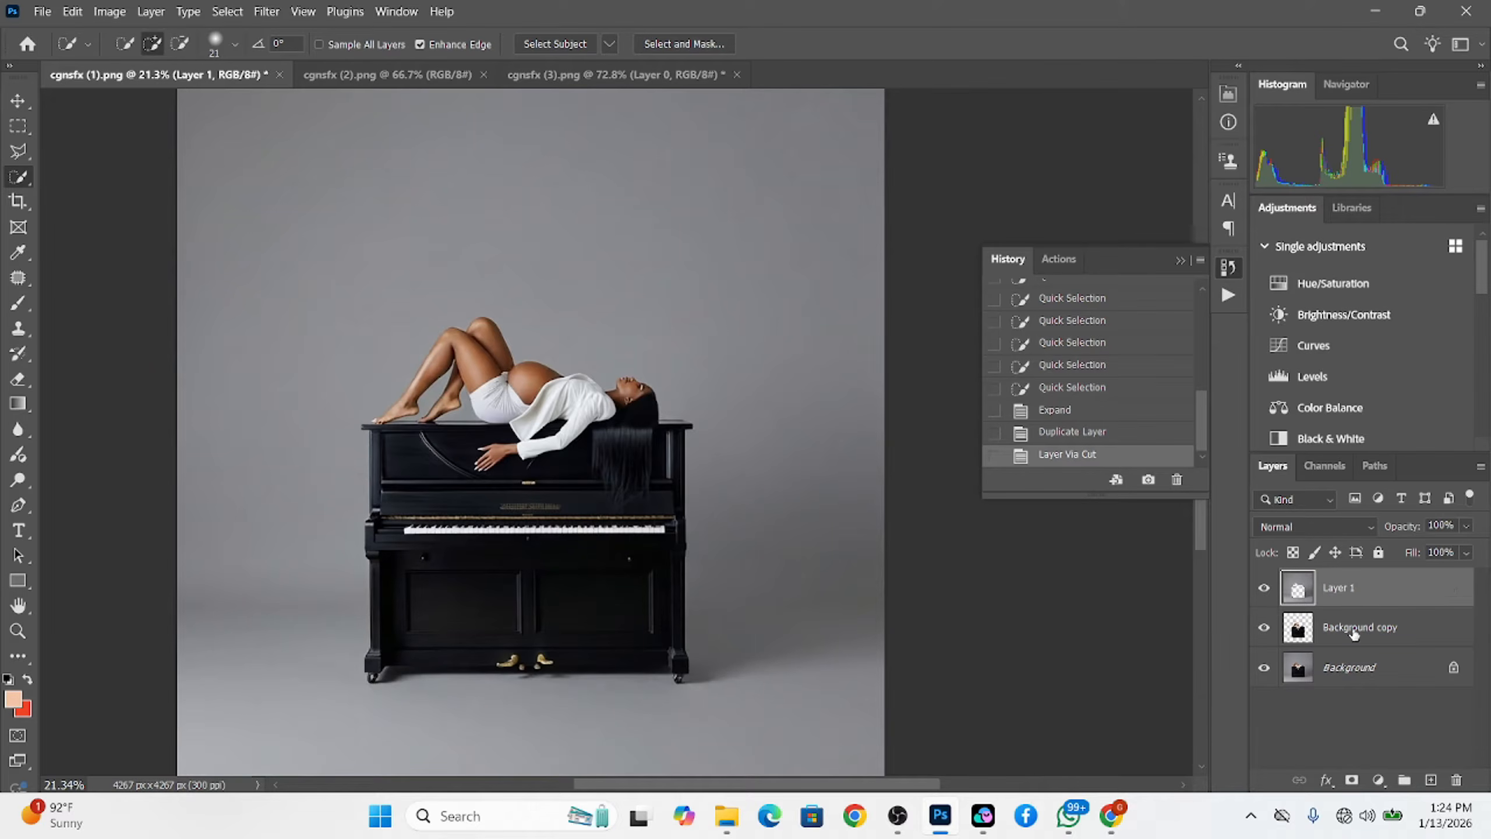
Check the piano cutout and the grey backdrop layers in isolation, and move the cutout layer to the top of the stack
alt+click(1265, 629)
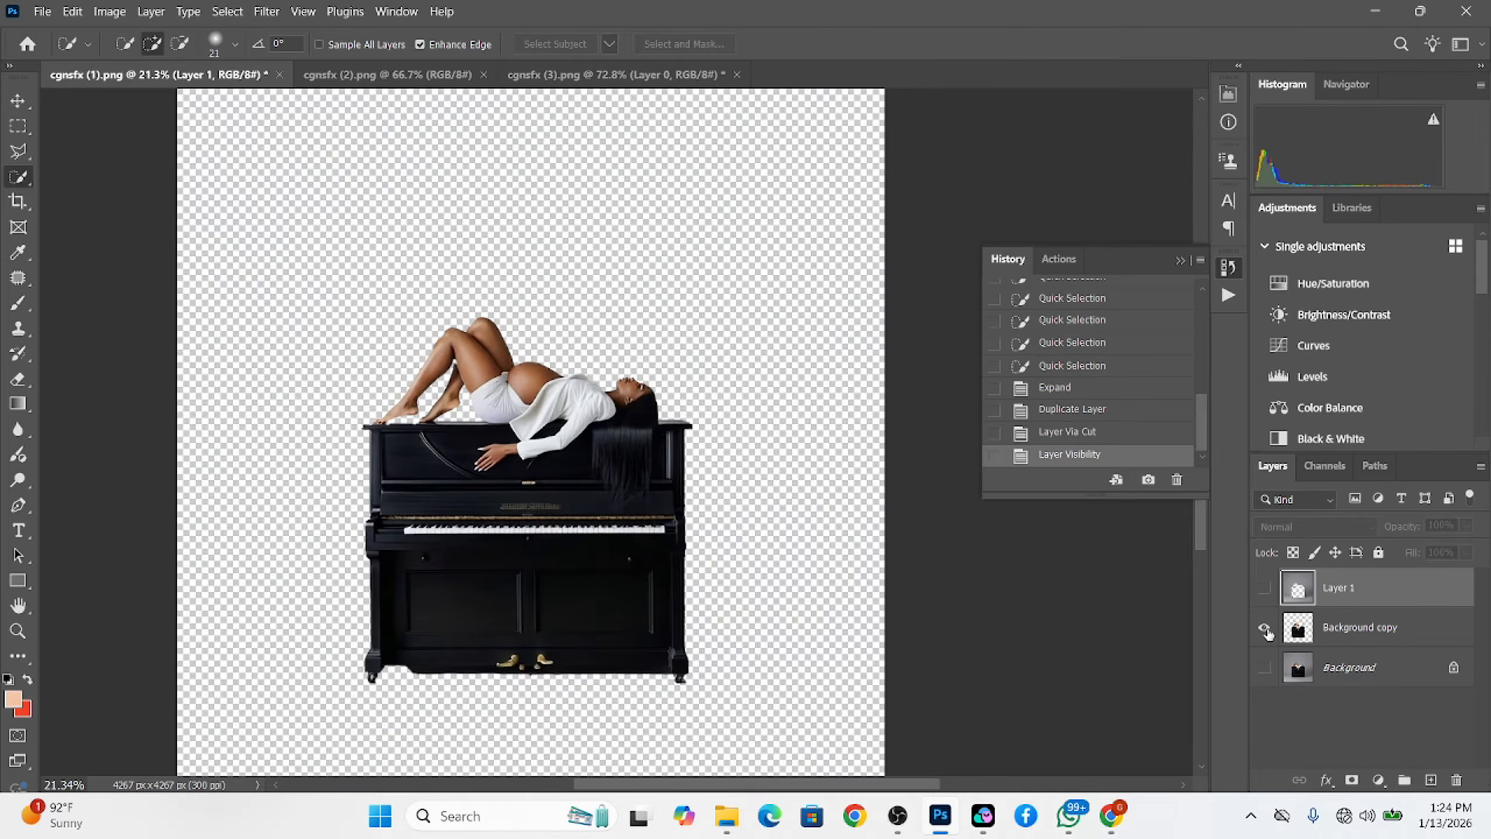
alt+click(1265, 628)
alt+click(1265, 588)
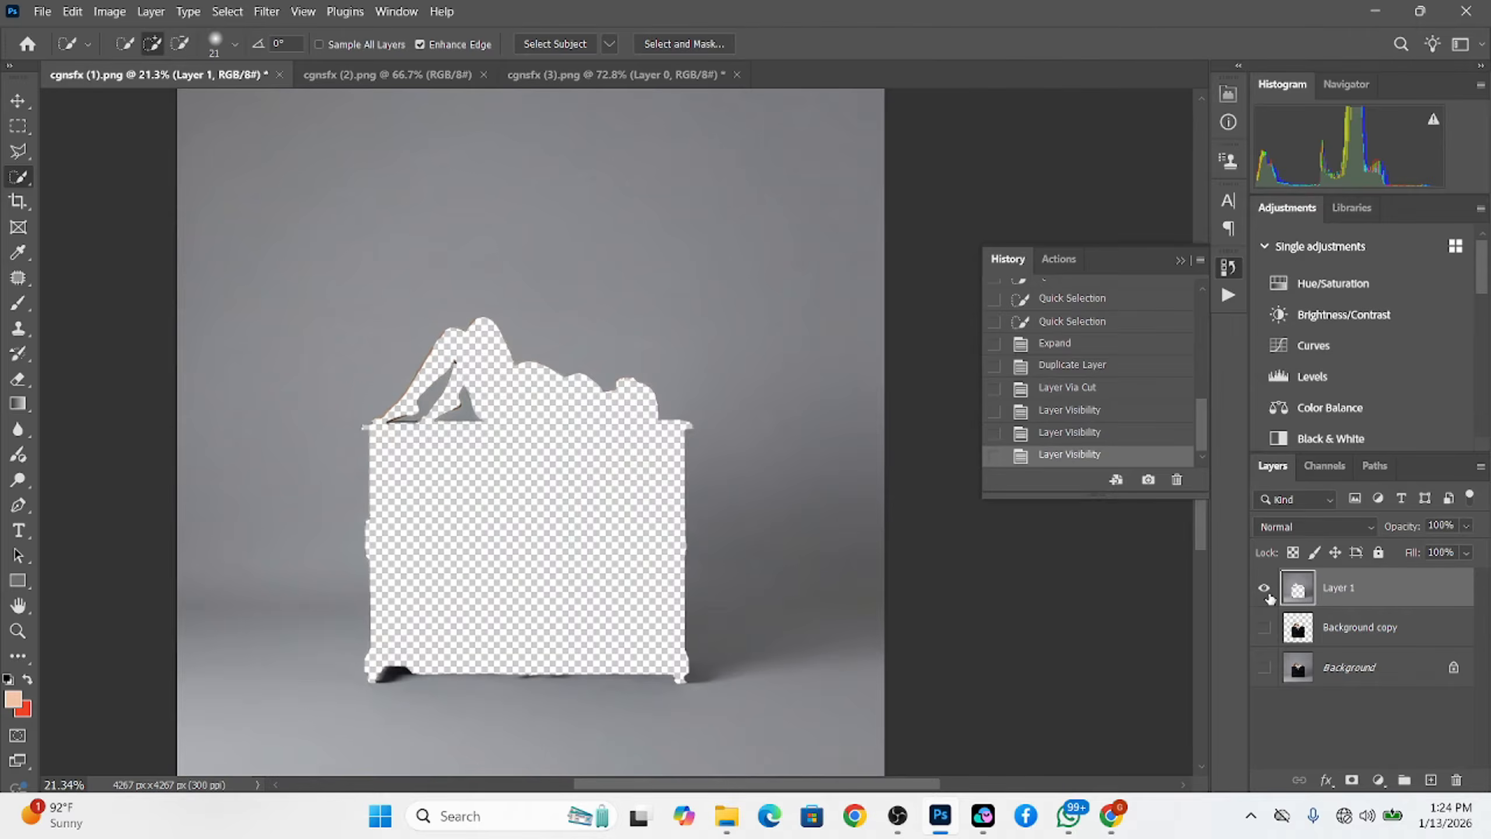
alt+click(1268, 594)
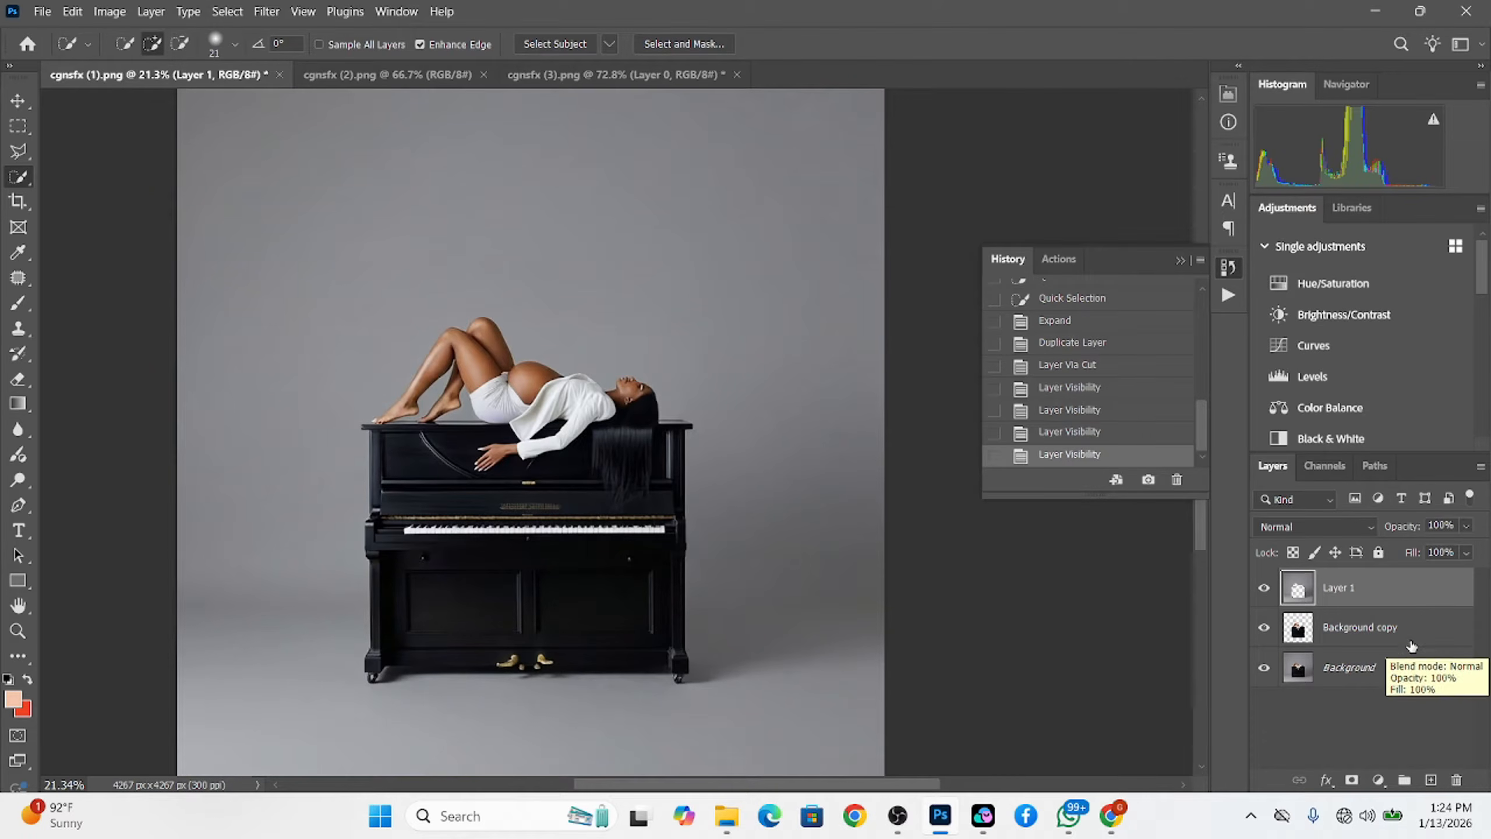
drag(1412, 646, 1370, 579)
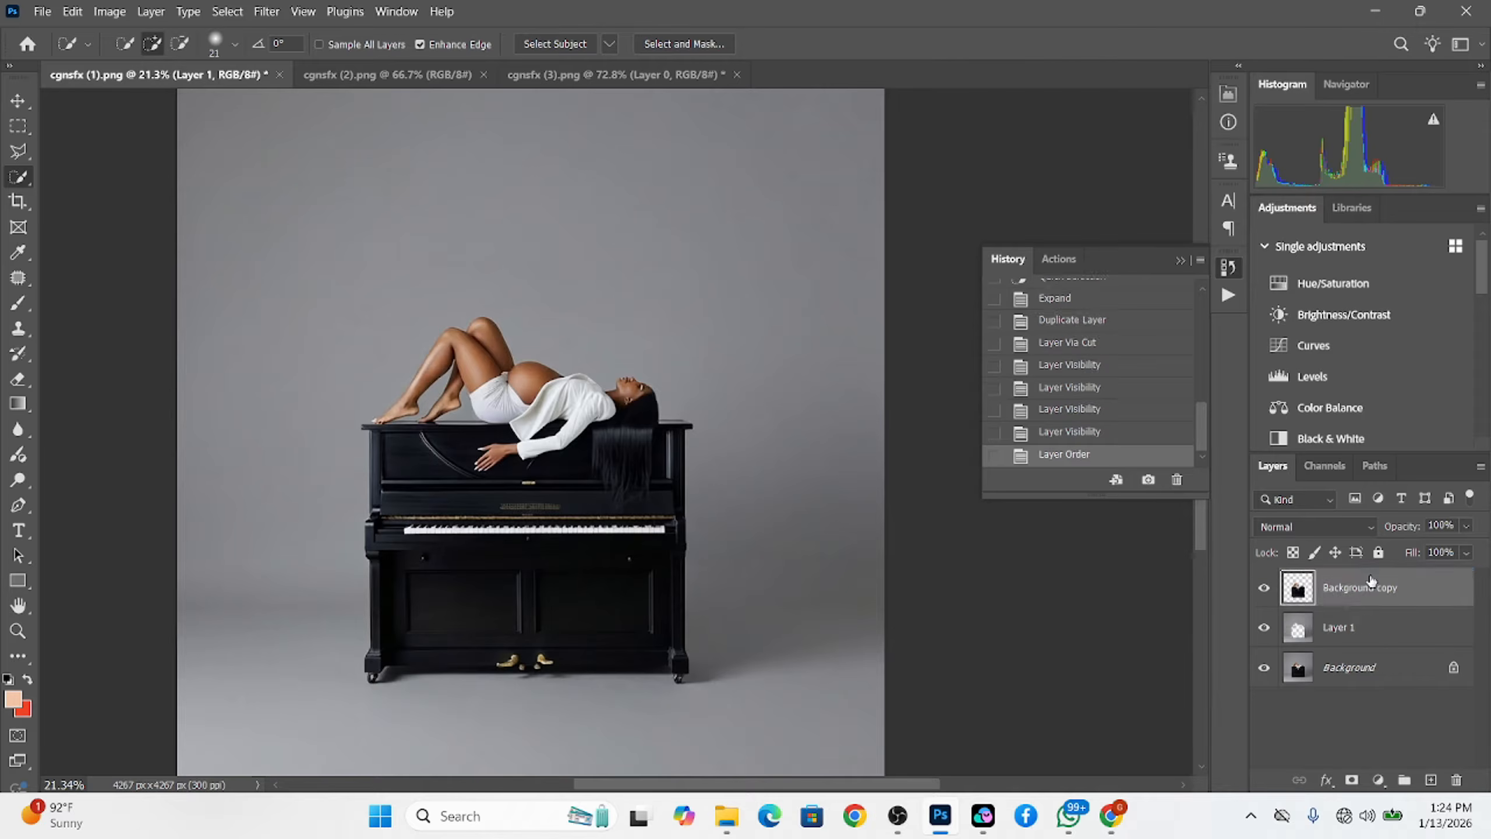
Copy the checkered-floor image from cgnsfx (3).png into the piano document, directly above Layer 1
click(1370, 627)
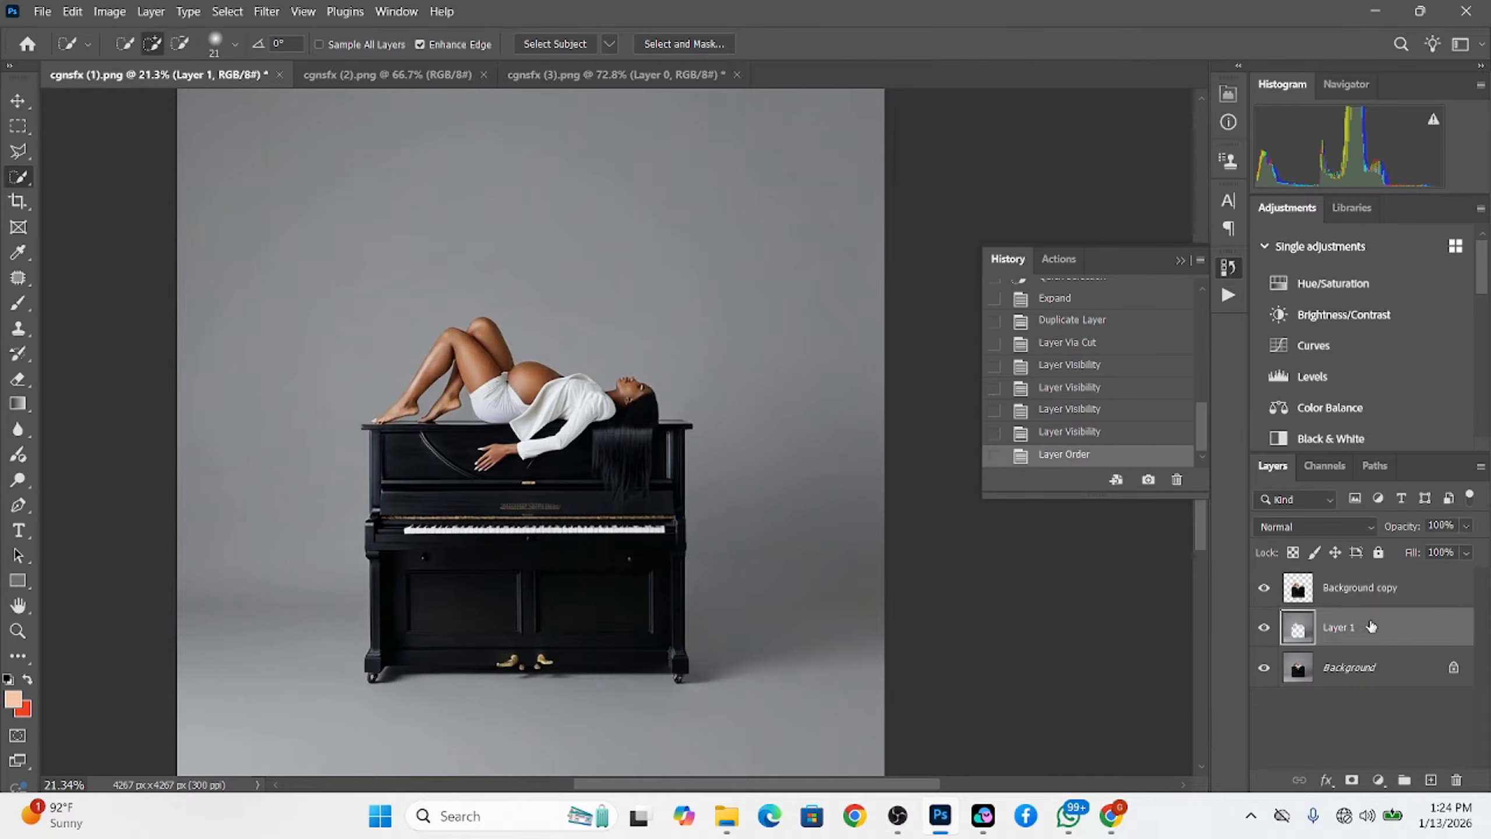
click(325, 69)
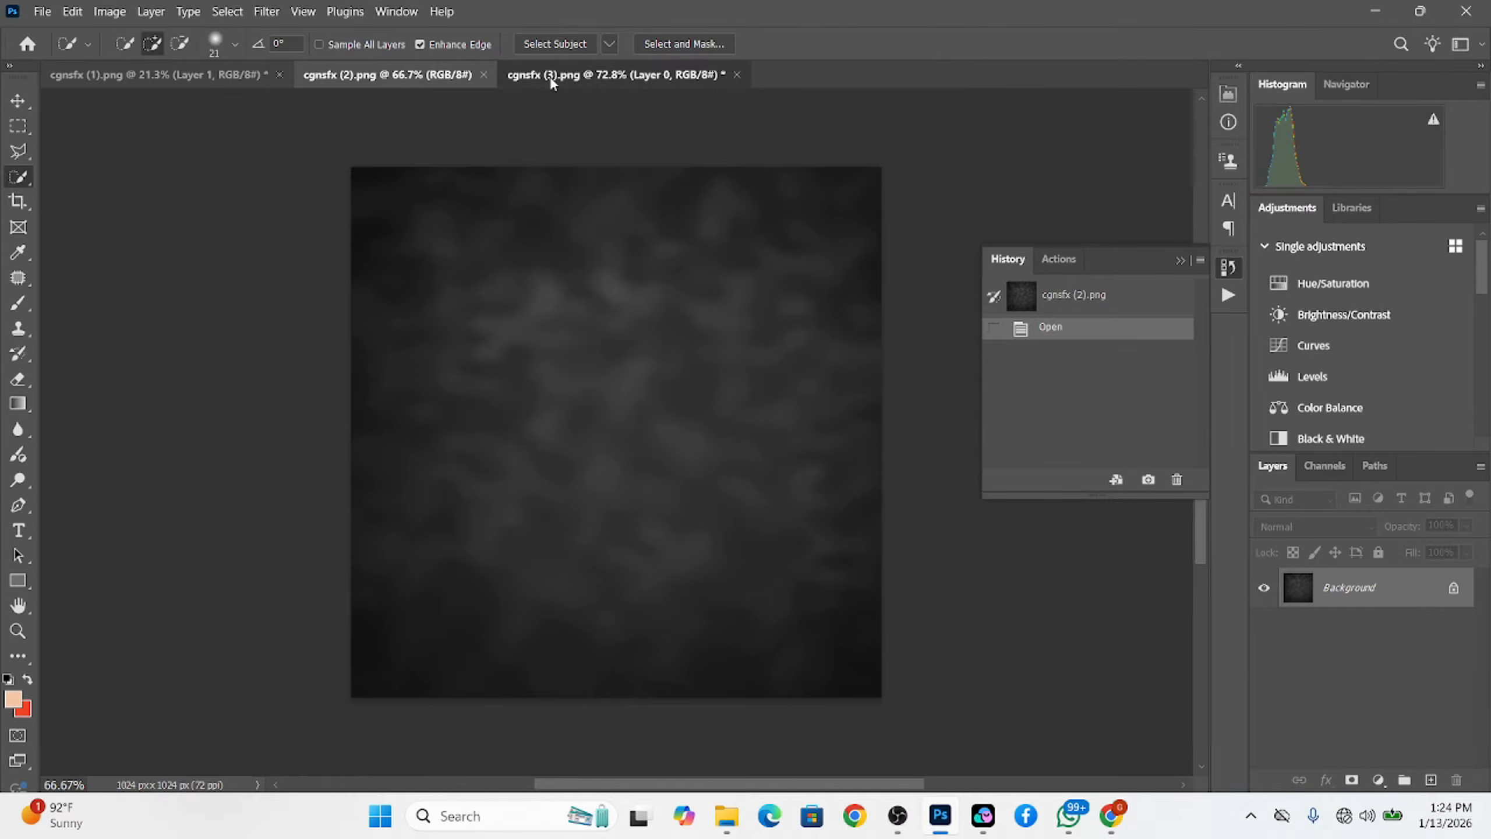
click(549, 75)
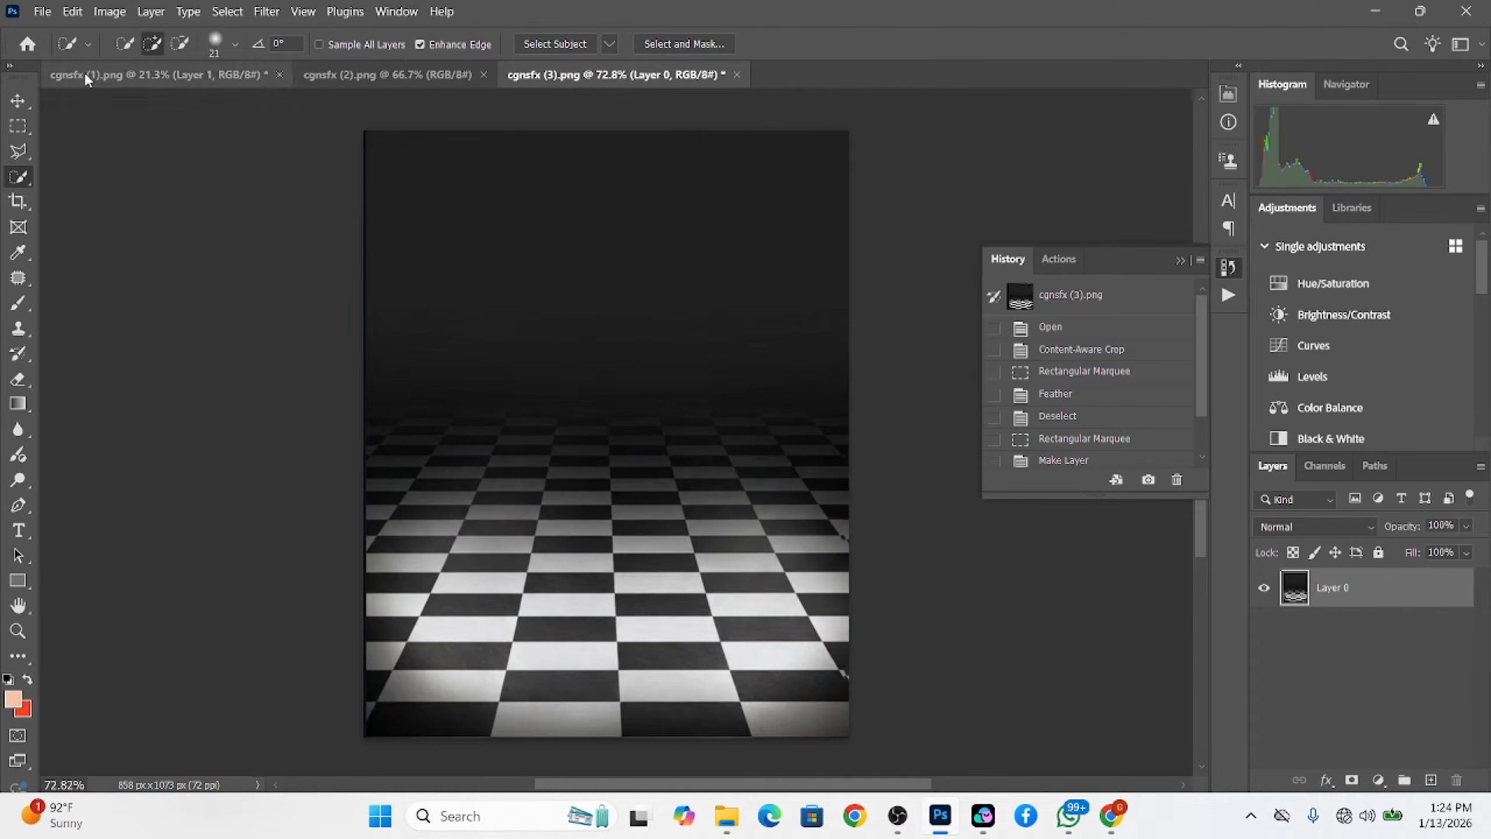
click(118, 75)
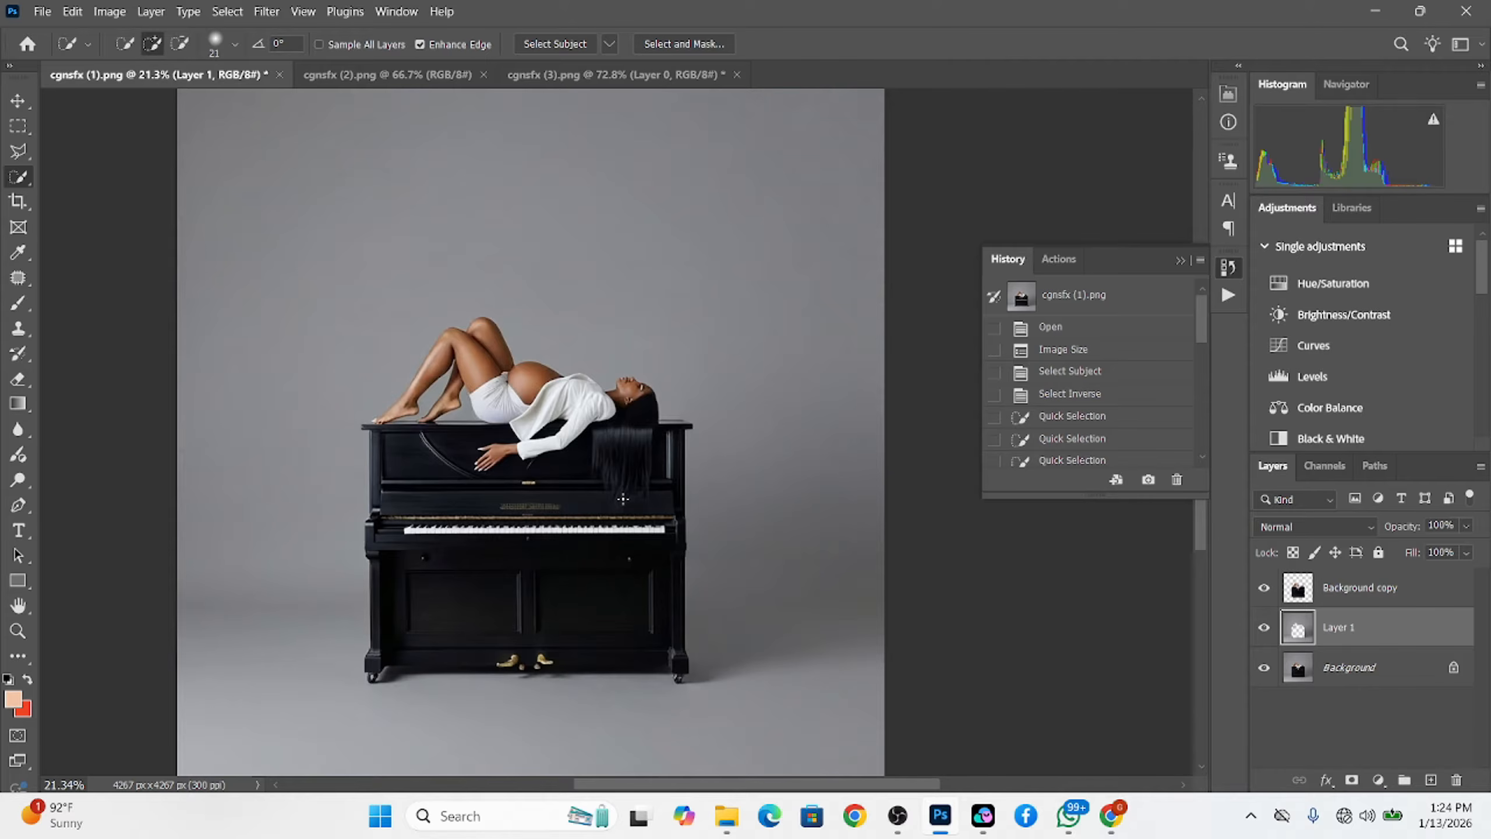
click(616, 74)
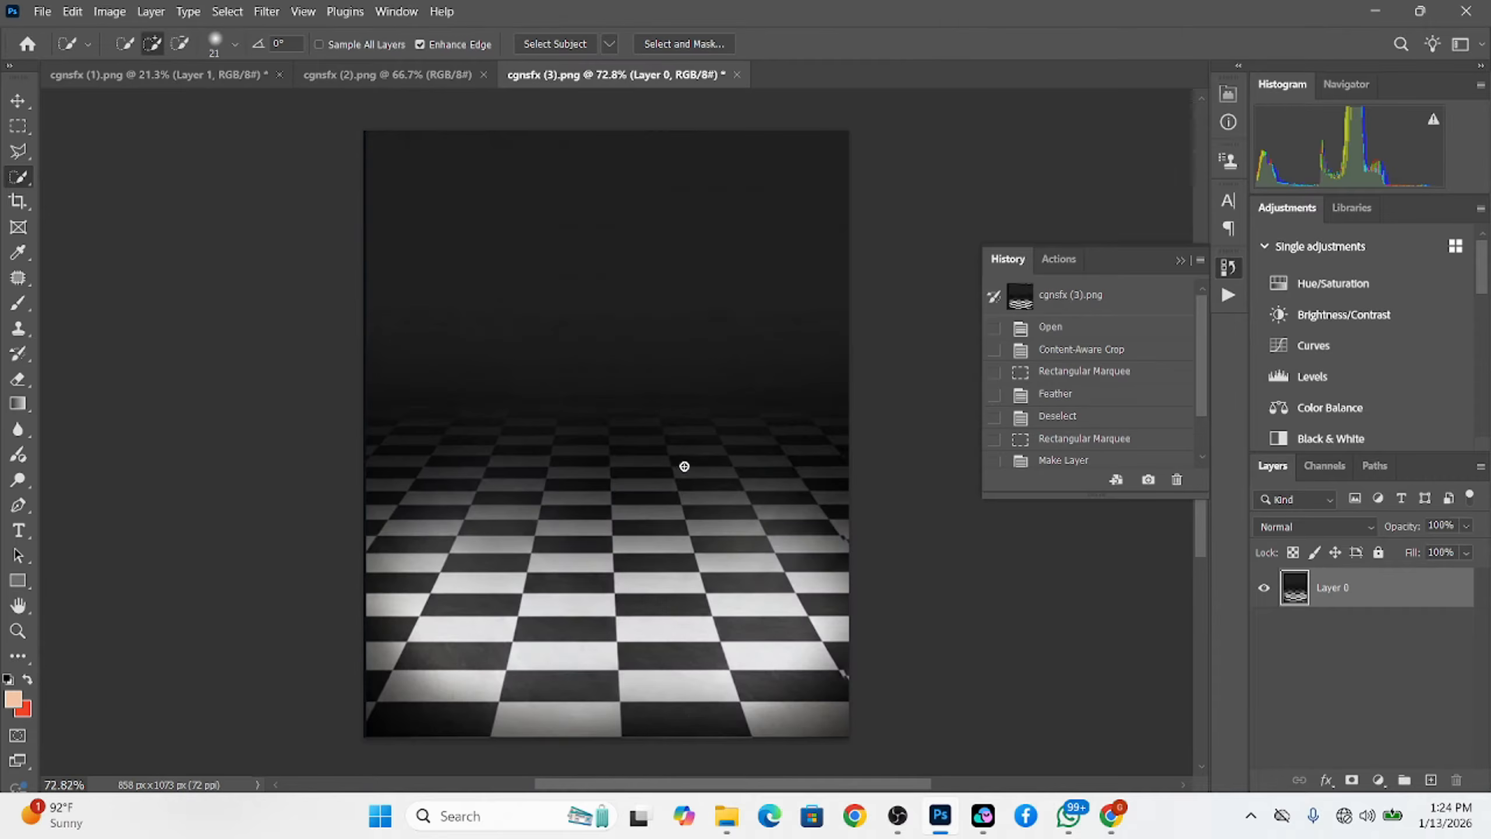
click(16, 101)
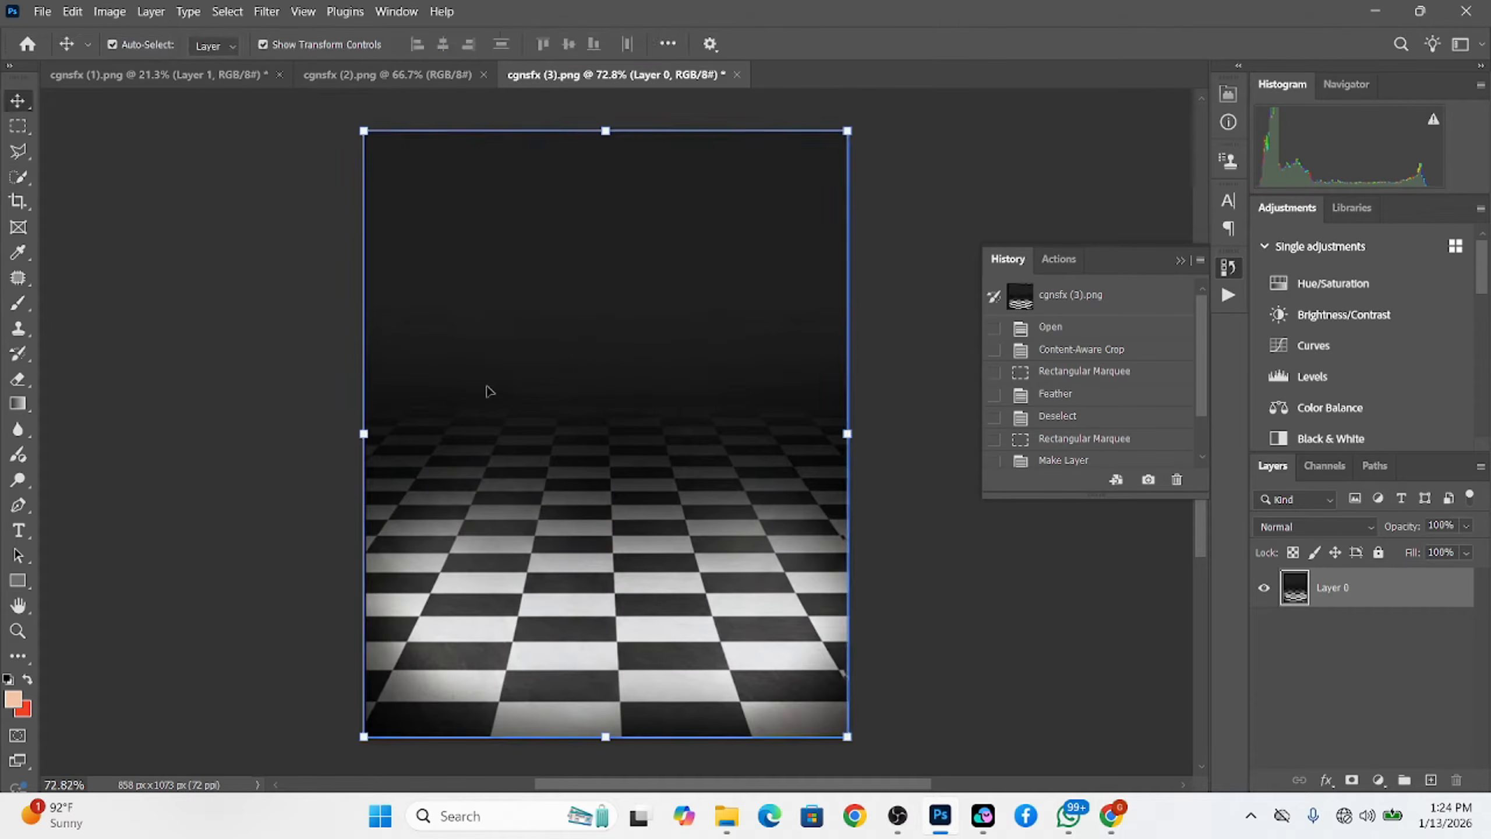
drag(492, 389, 147, 82)
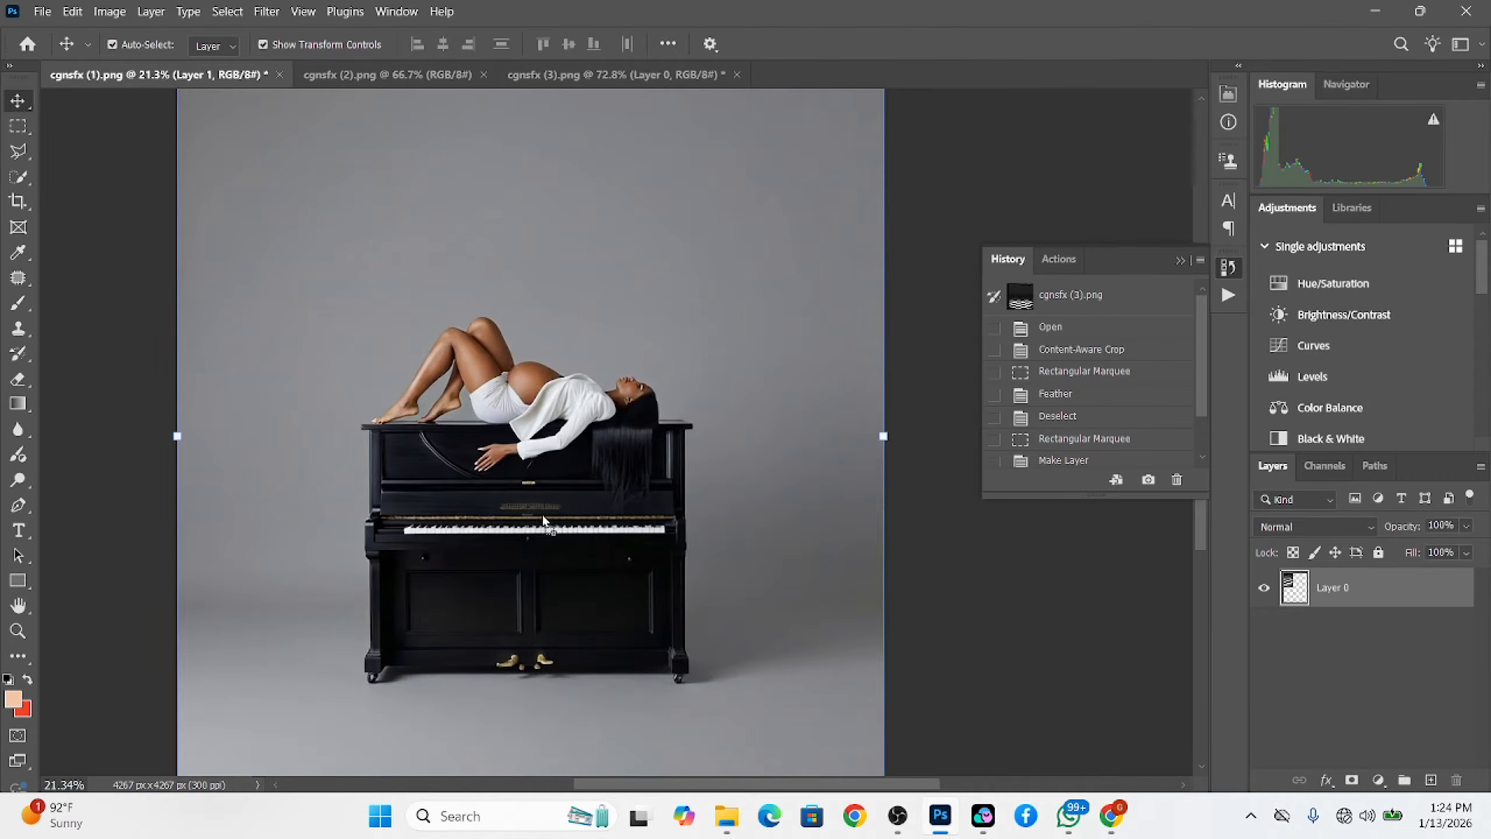
drag(509, 510, 873, 562)
Scale the checkered-floor layer up to about 513% so that it covers the canvas behind the piano
scroll(773, 539, down, 8)
mouse_move(765, 576)
mouse_down()
mouse_move(761, 530)
mouse_move(772, 576)
mouse_up()
scroll(772, 576, up, 4)
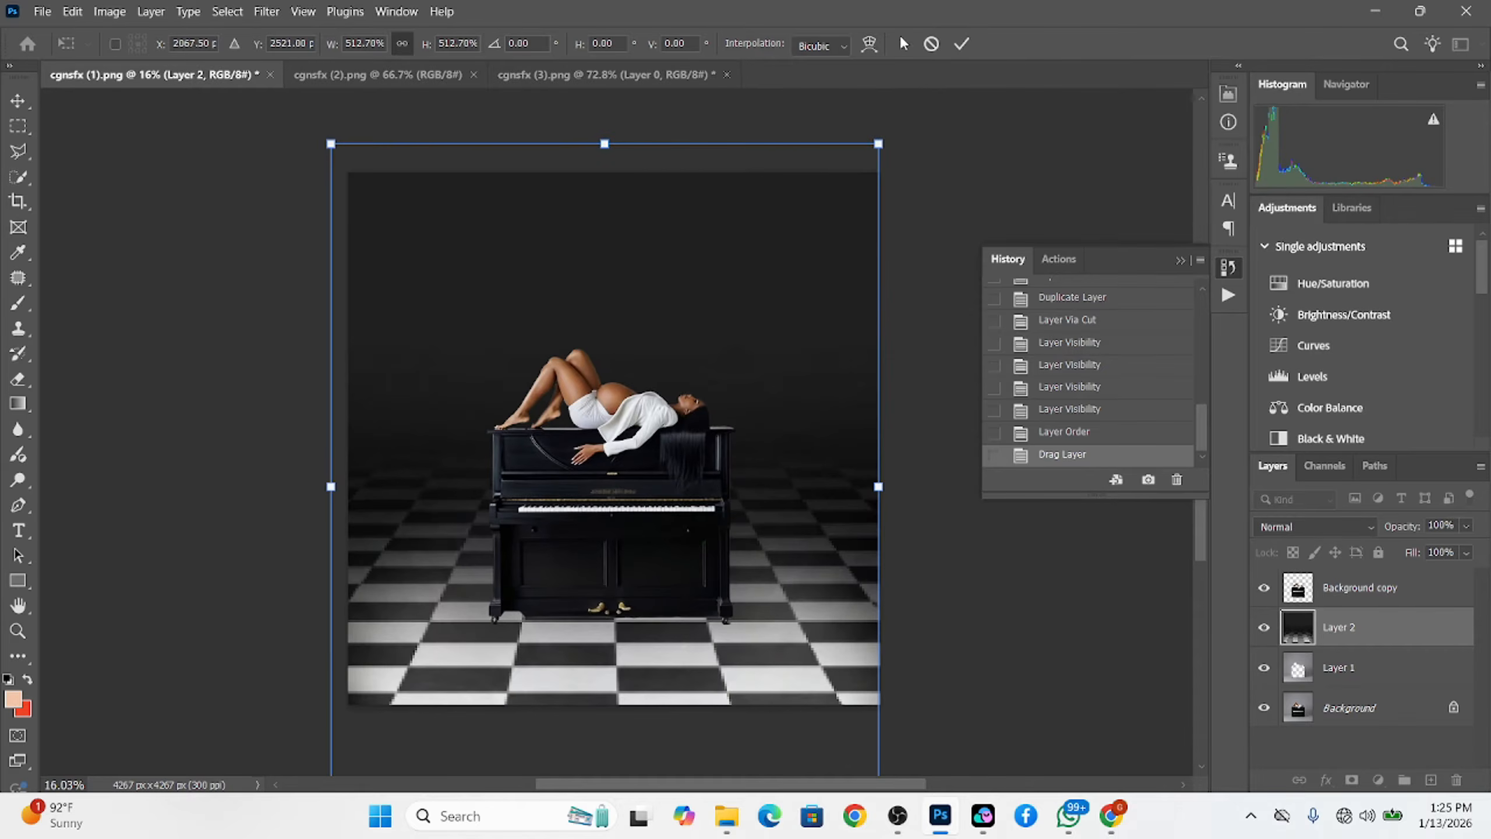
scroll(685, 450, down, 3)
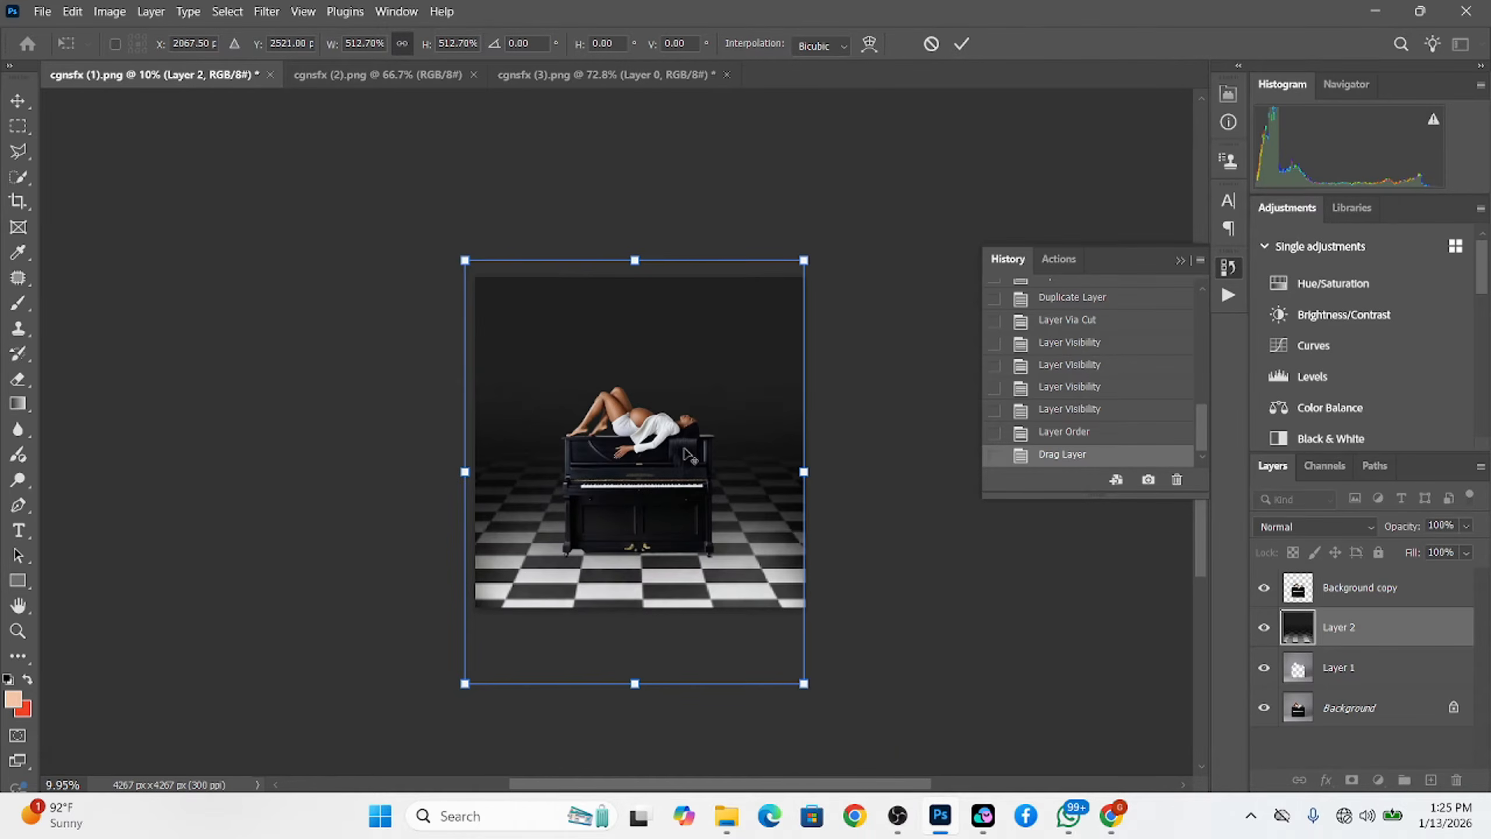
Distort the floor layer's lower corners inward and enlarge it to about 555% wide and 558% high, covering the canvas edges
drag(806, 687, 798, 687)
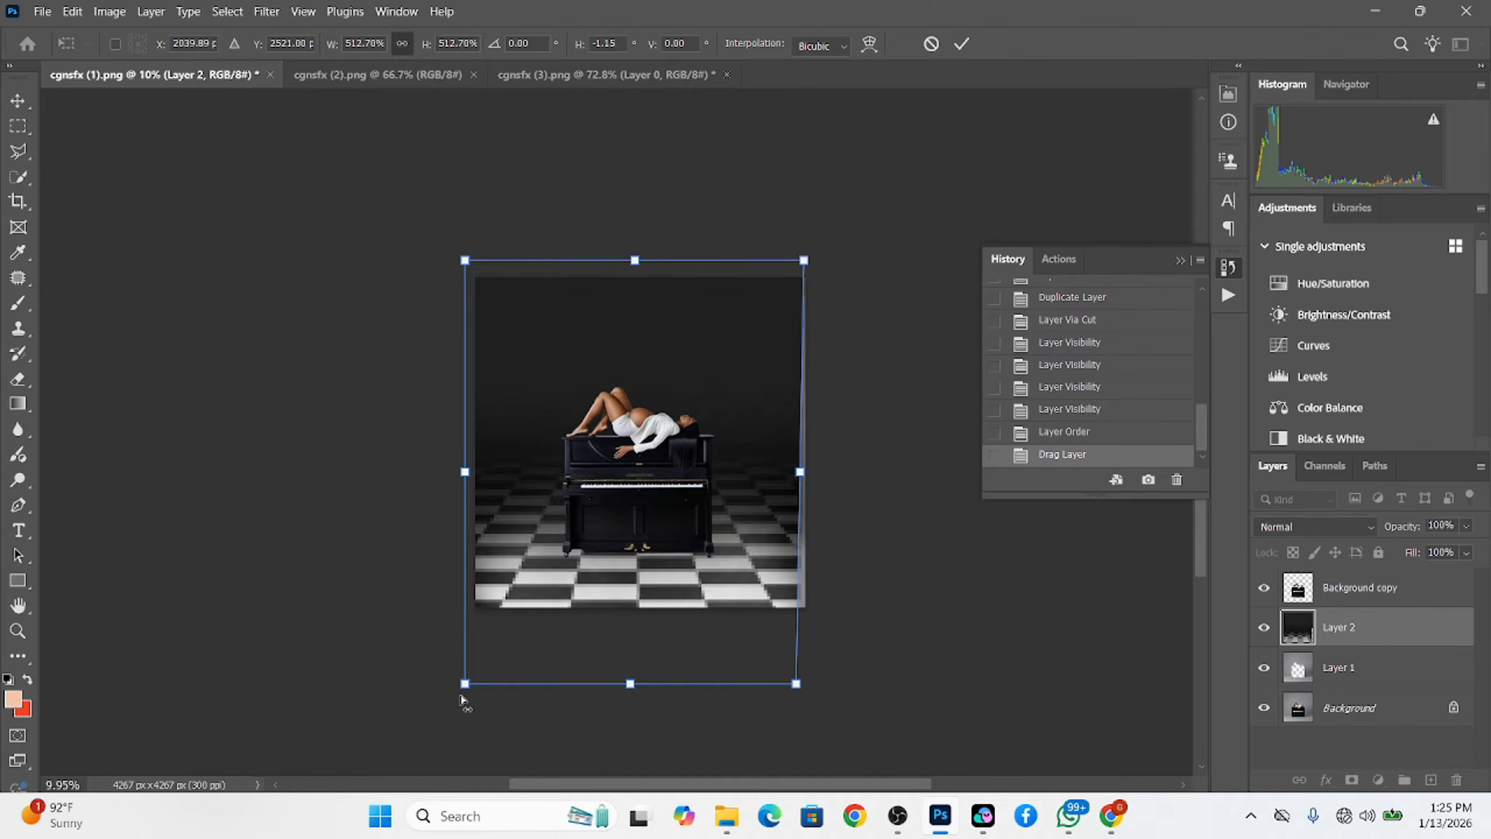
drag(460, 699, 482, 694)
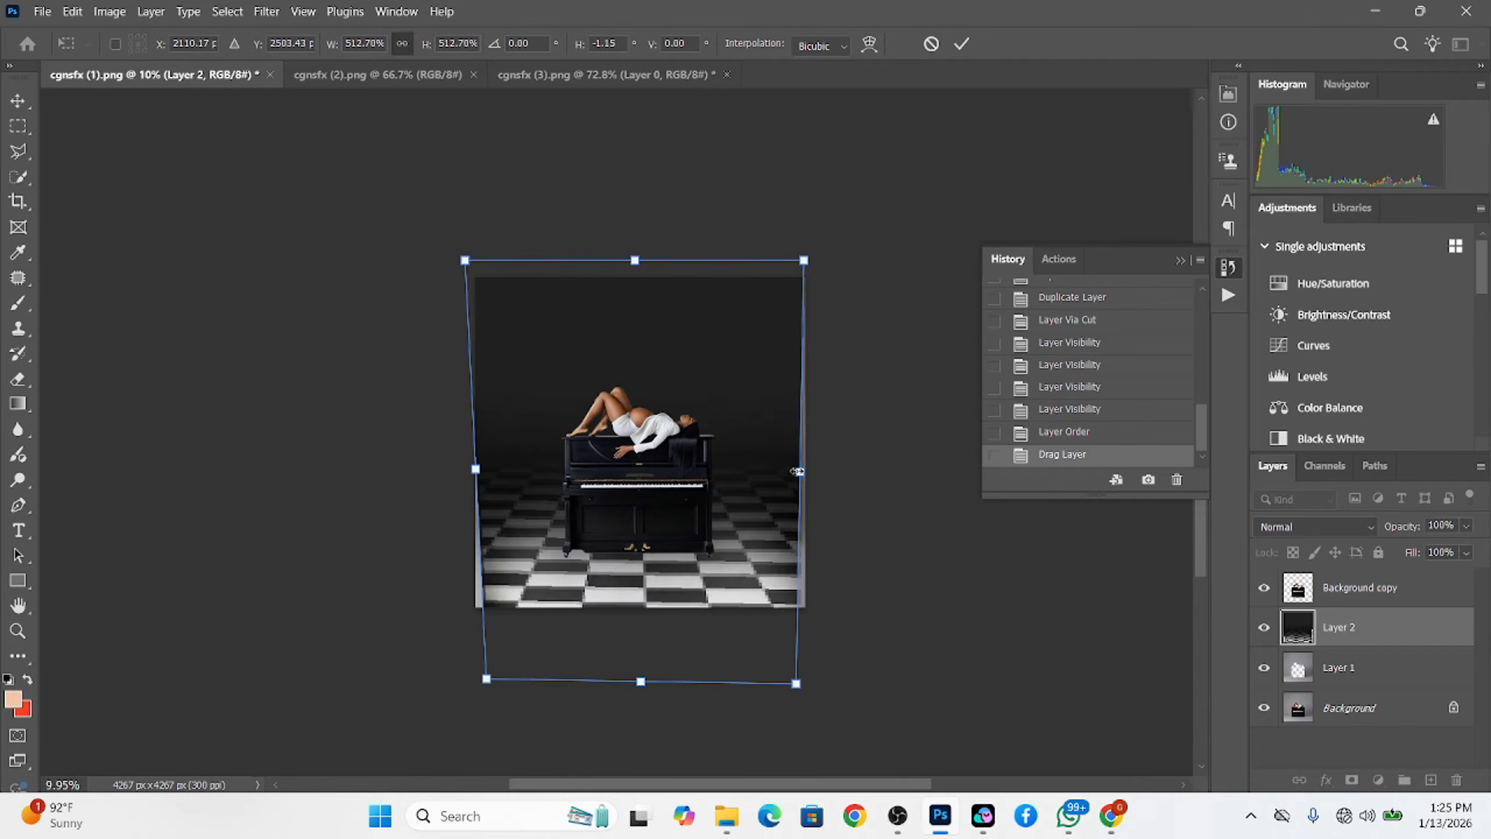
drag(800, 472, 814, 470)
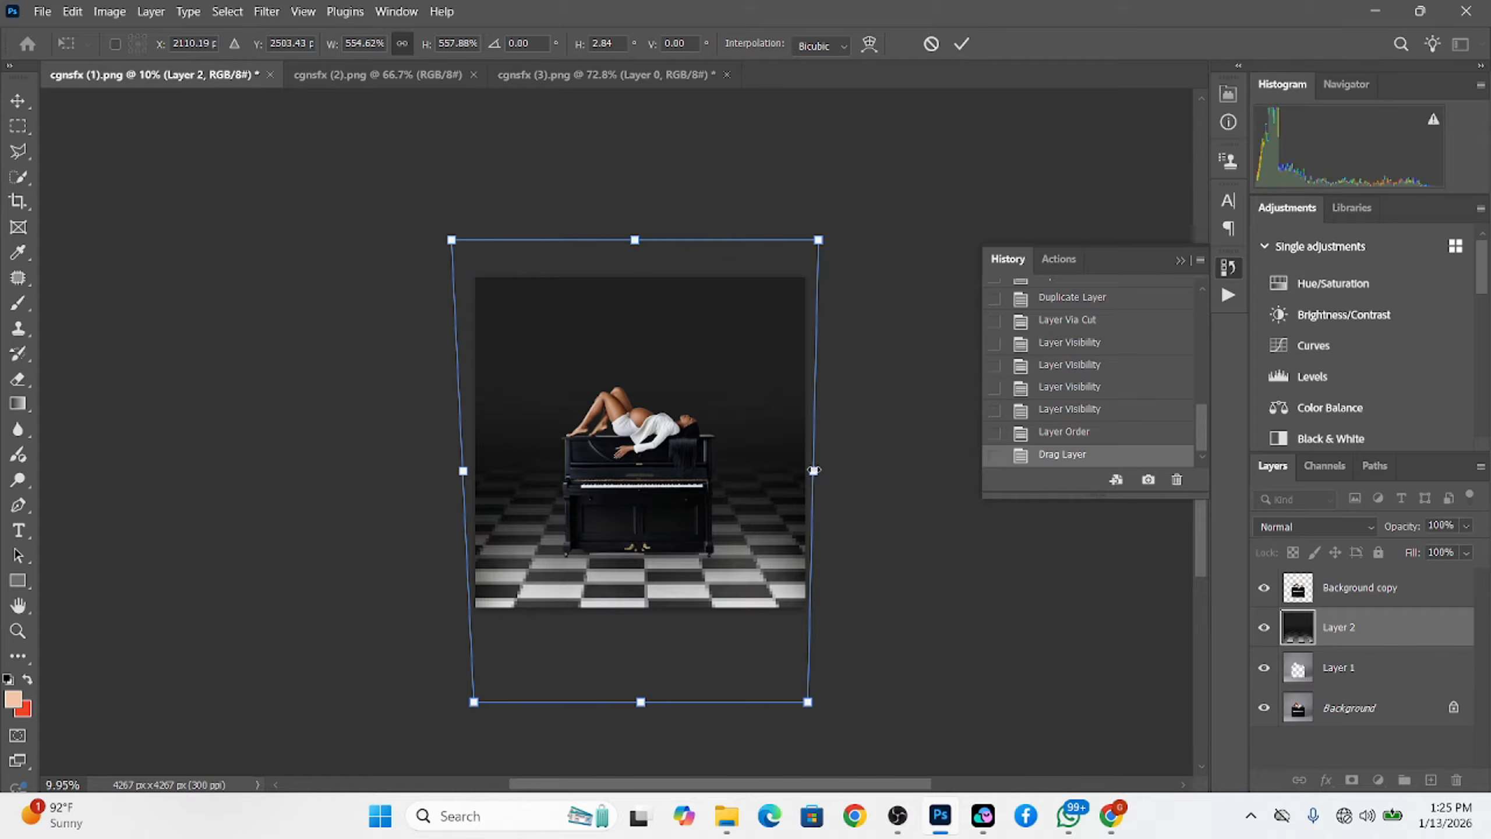
click(961, 44)
scroll(761, 511, up, 5)
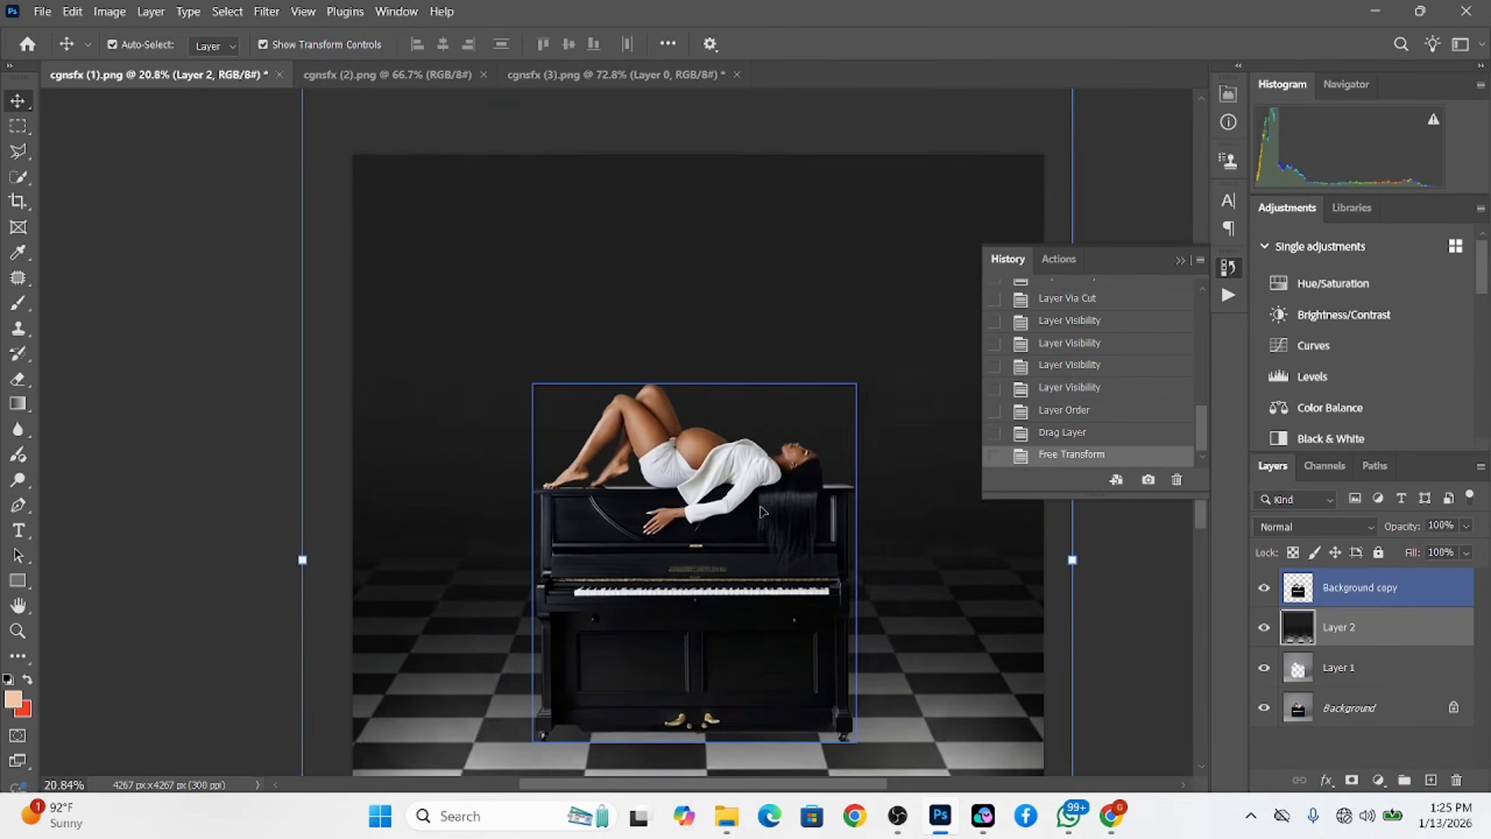
drag(761, 511, 683, 498)
scroll(626, 341, down, 2)
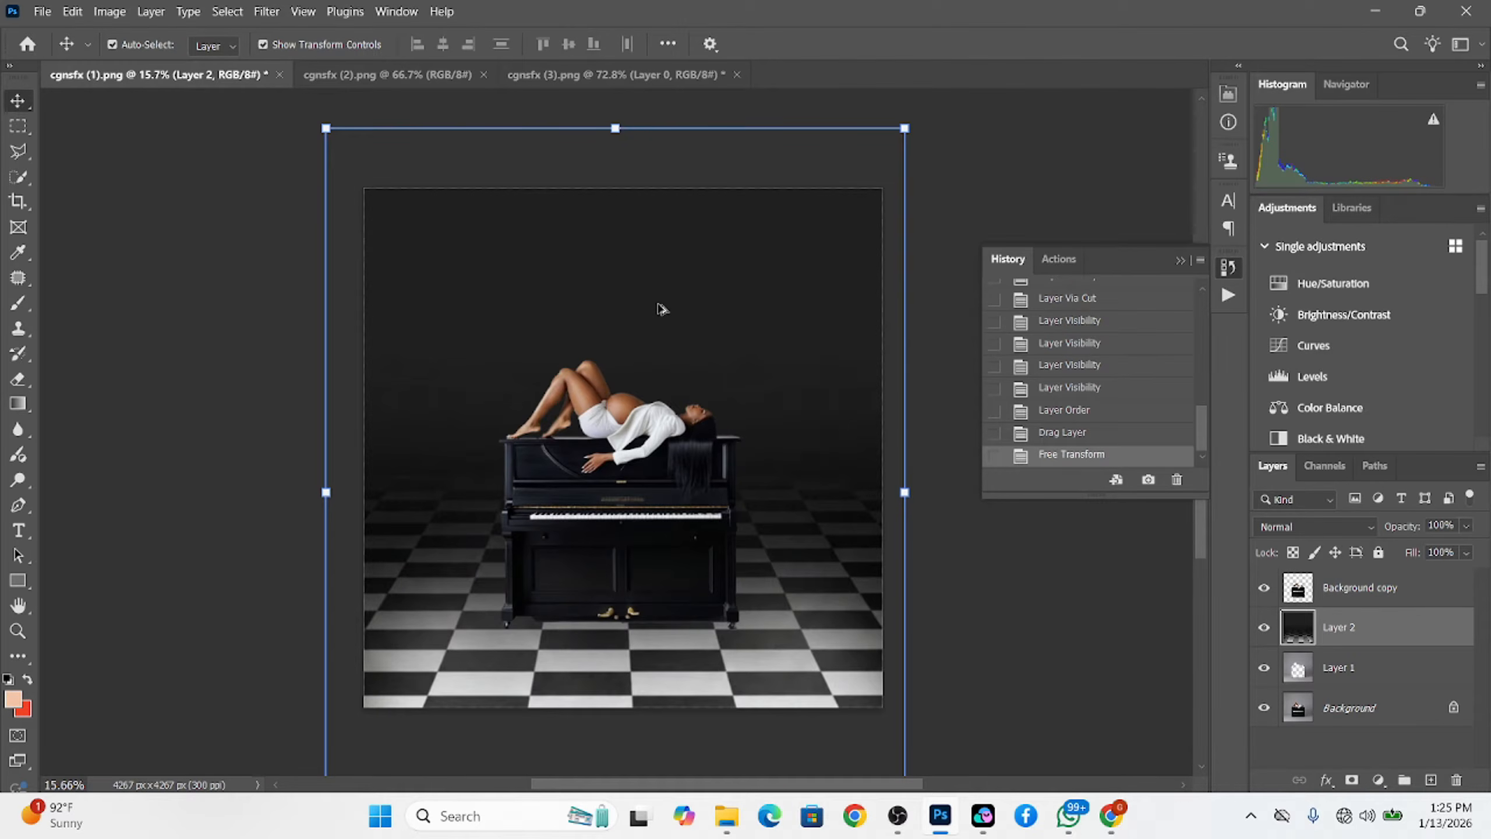
Mask the checkered-floor layer with an inverted rectangular selection of the upper canvas, leaving only the floor area showing
click(18, 126)
drag(323, 128, 1024, 497)
right_click(712, 459)
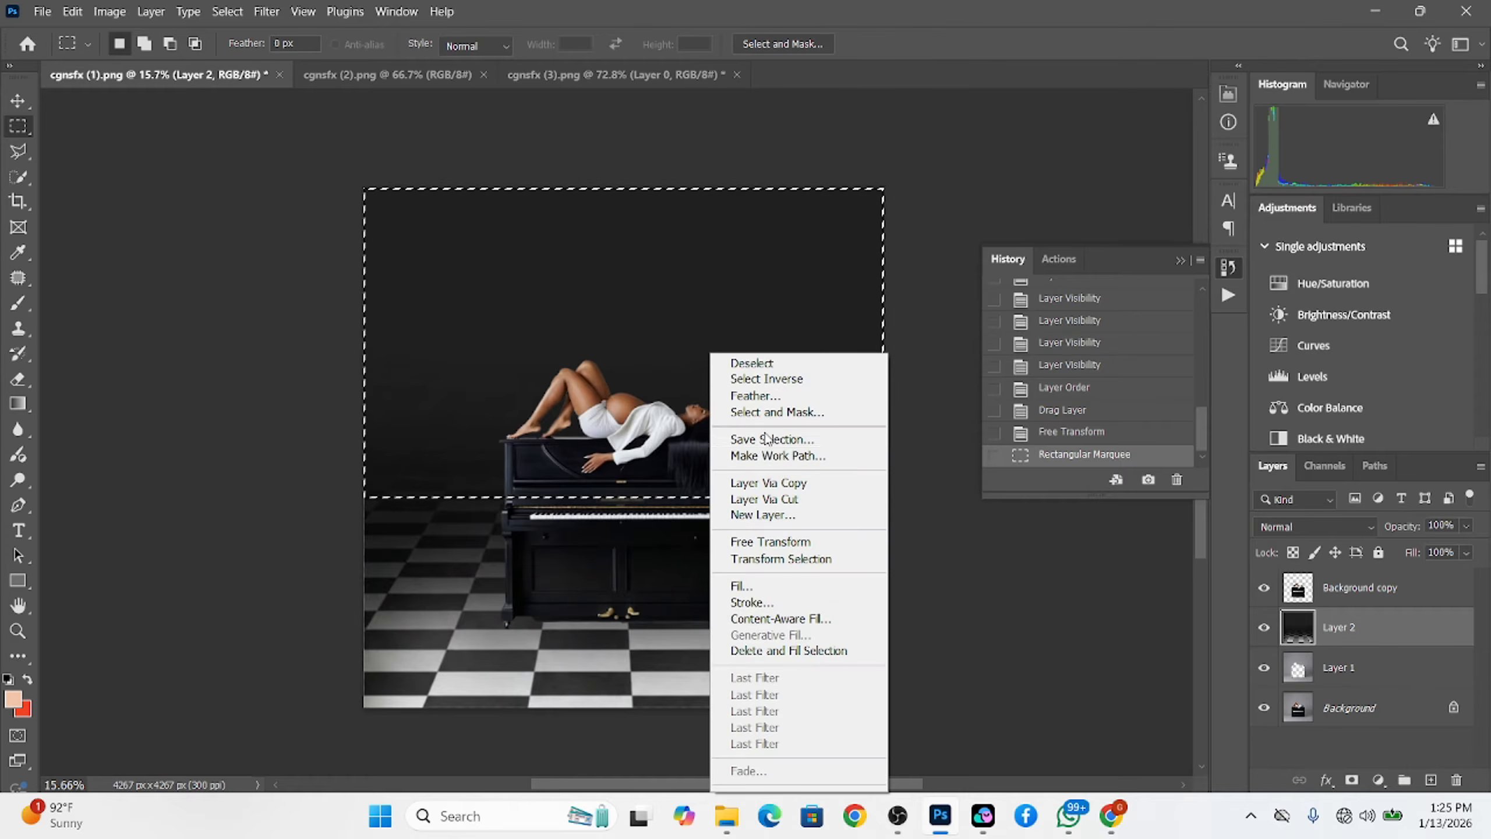
click(986, 630)
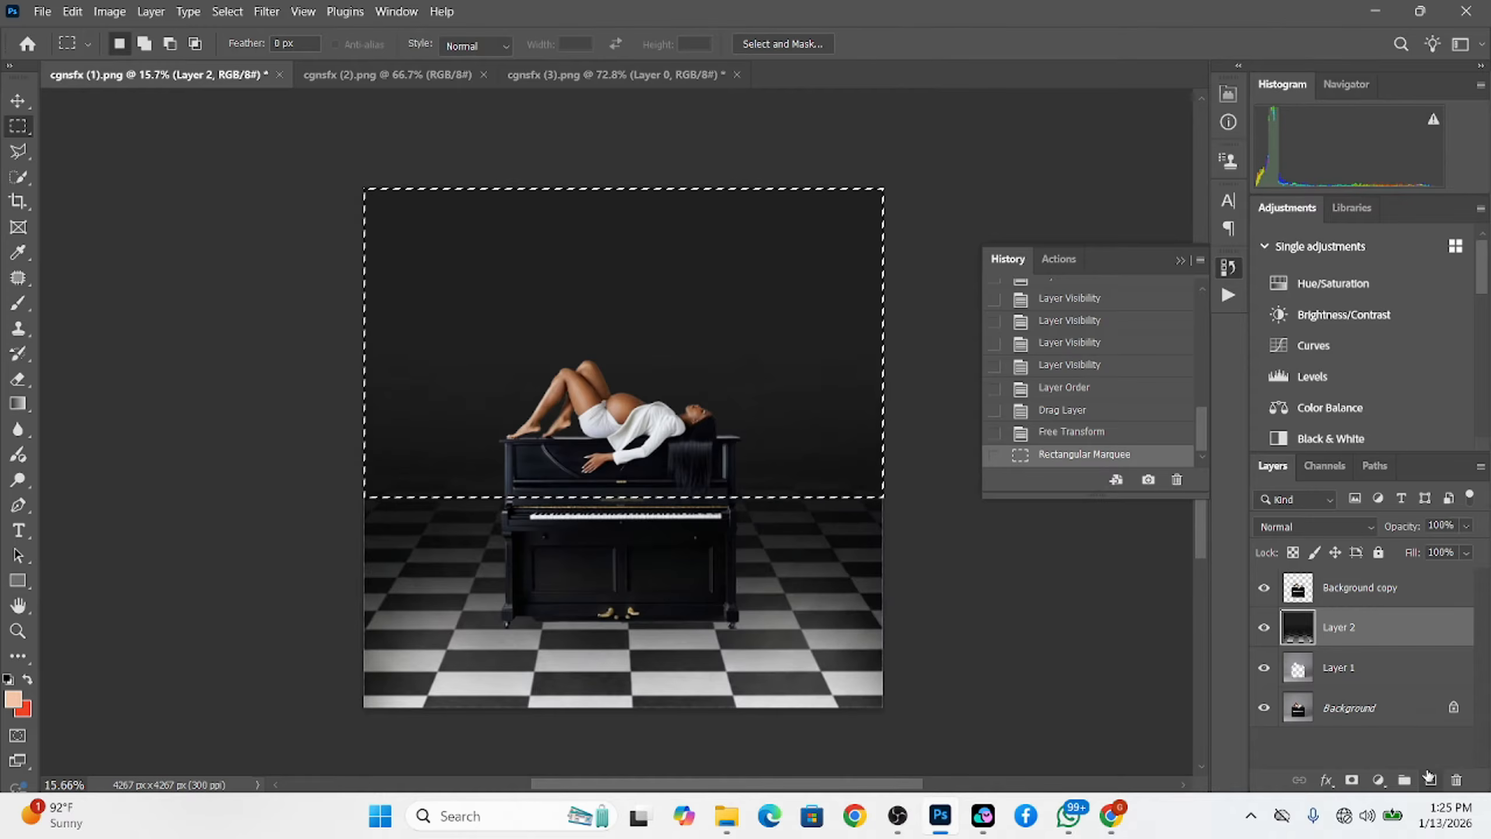
click(1351, 779)
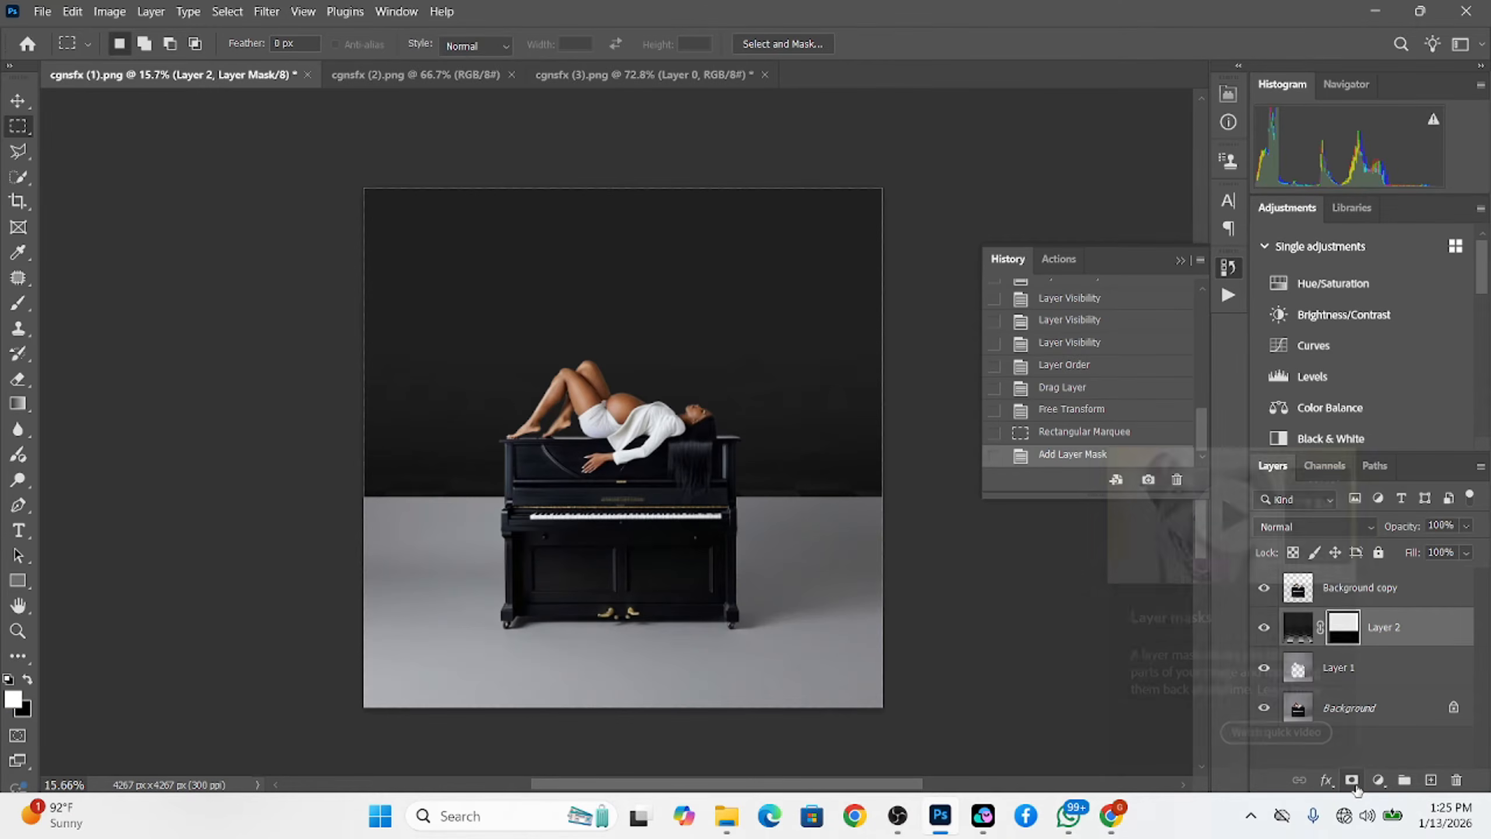
key(ctrl+i)
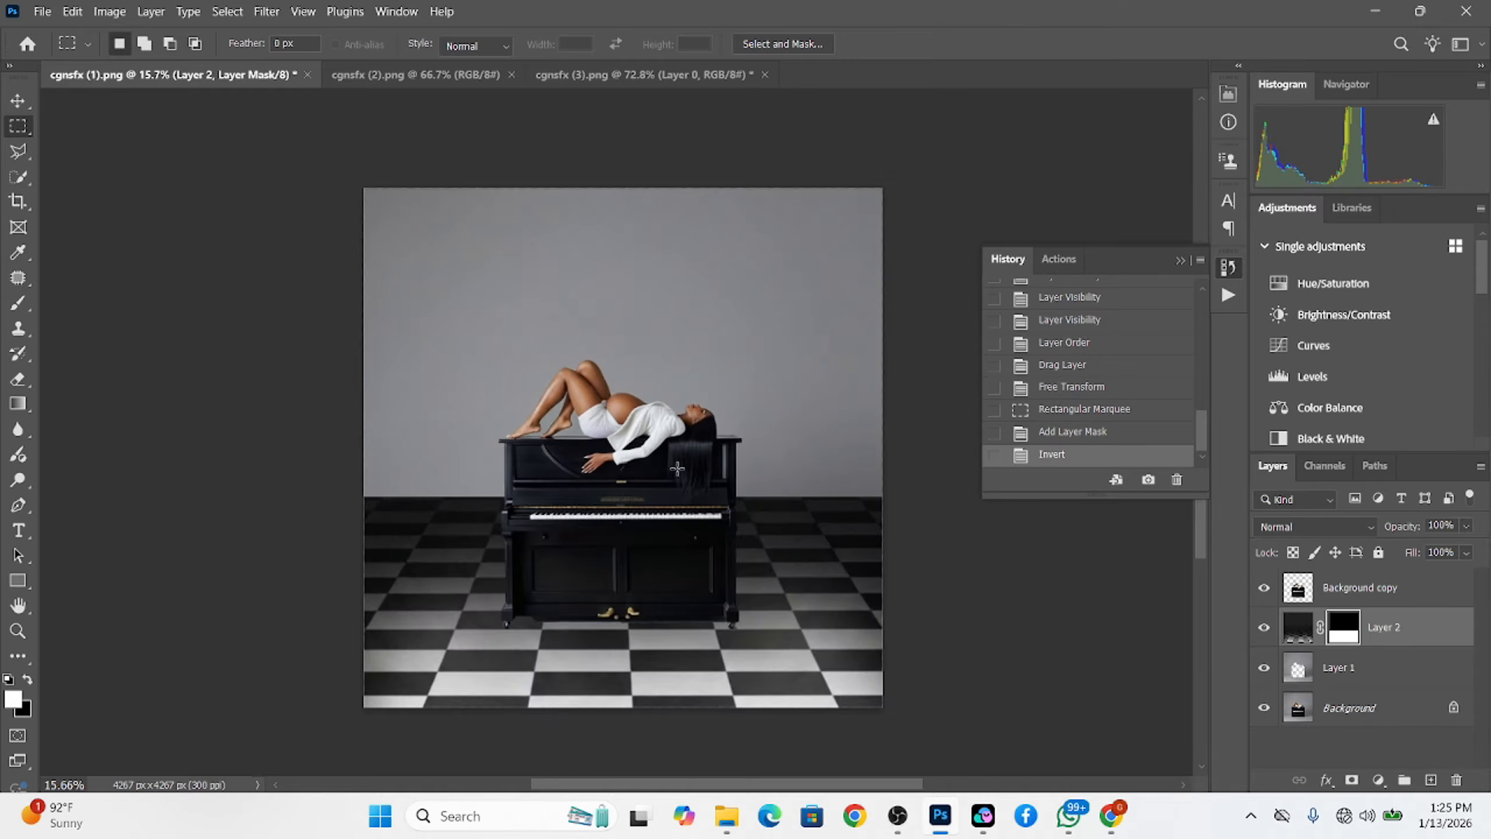
Copy the dark cloudy backdrop from cgnsfx (2).png into the piano document, directly above the checkered-floor layer
click(1396, 680)
click(1430, 627)
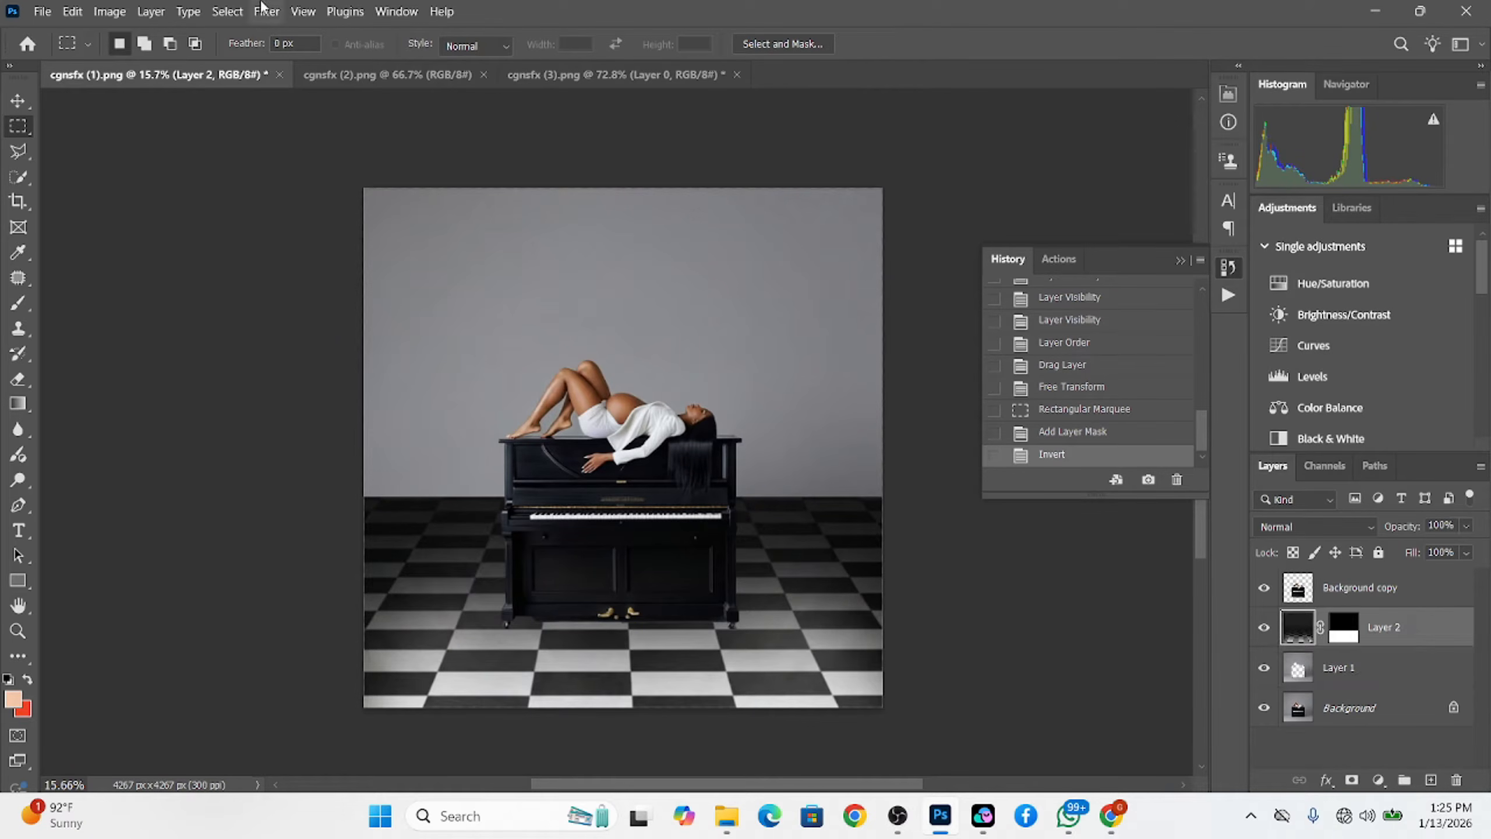
click(333, 78)
click(16, 101)
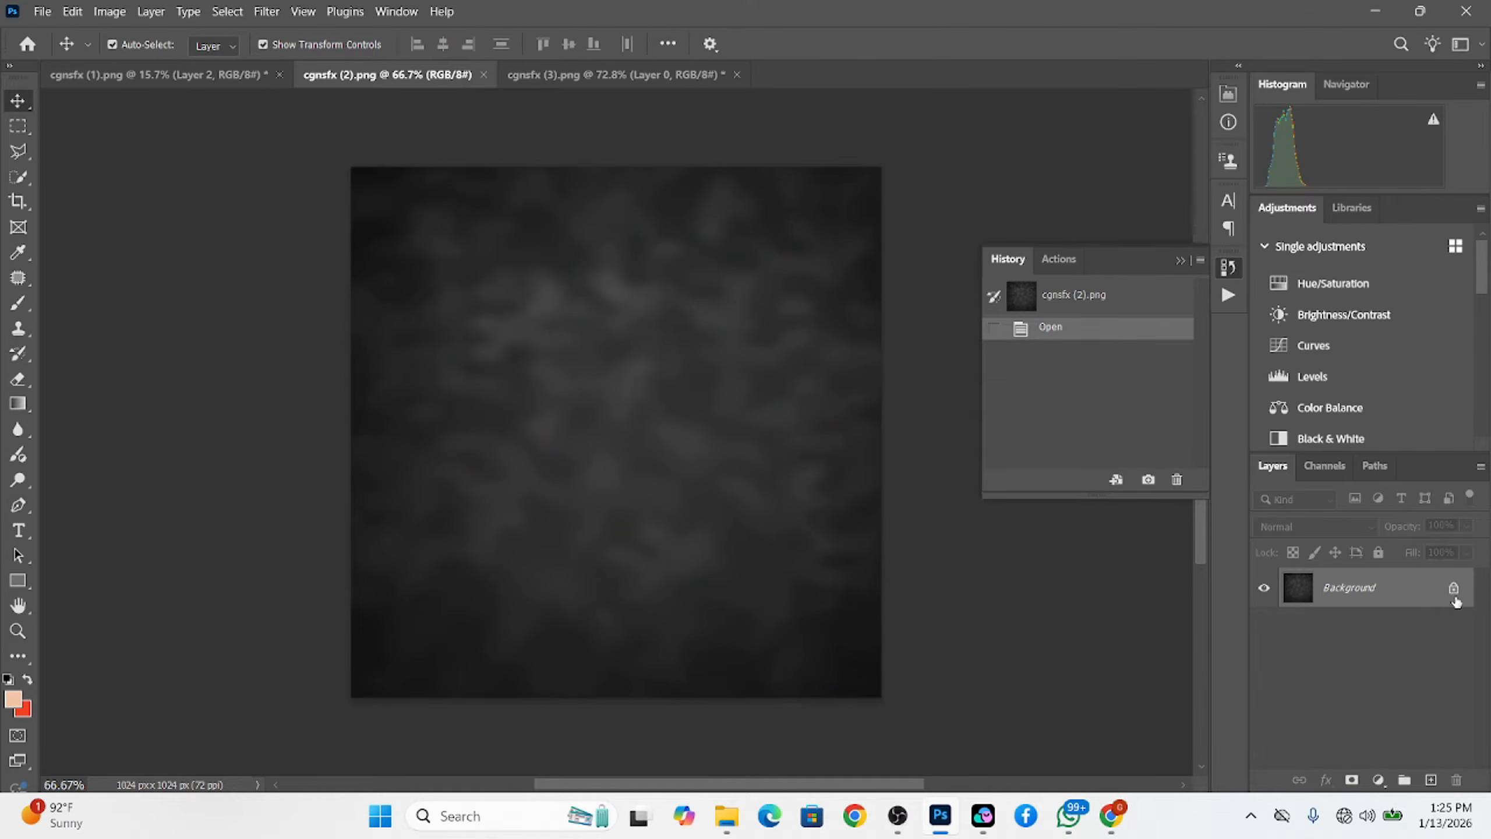
click(1453, 589)
drag(656, 522, 819, 273)
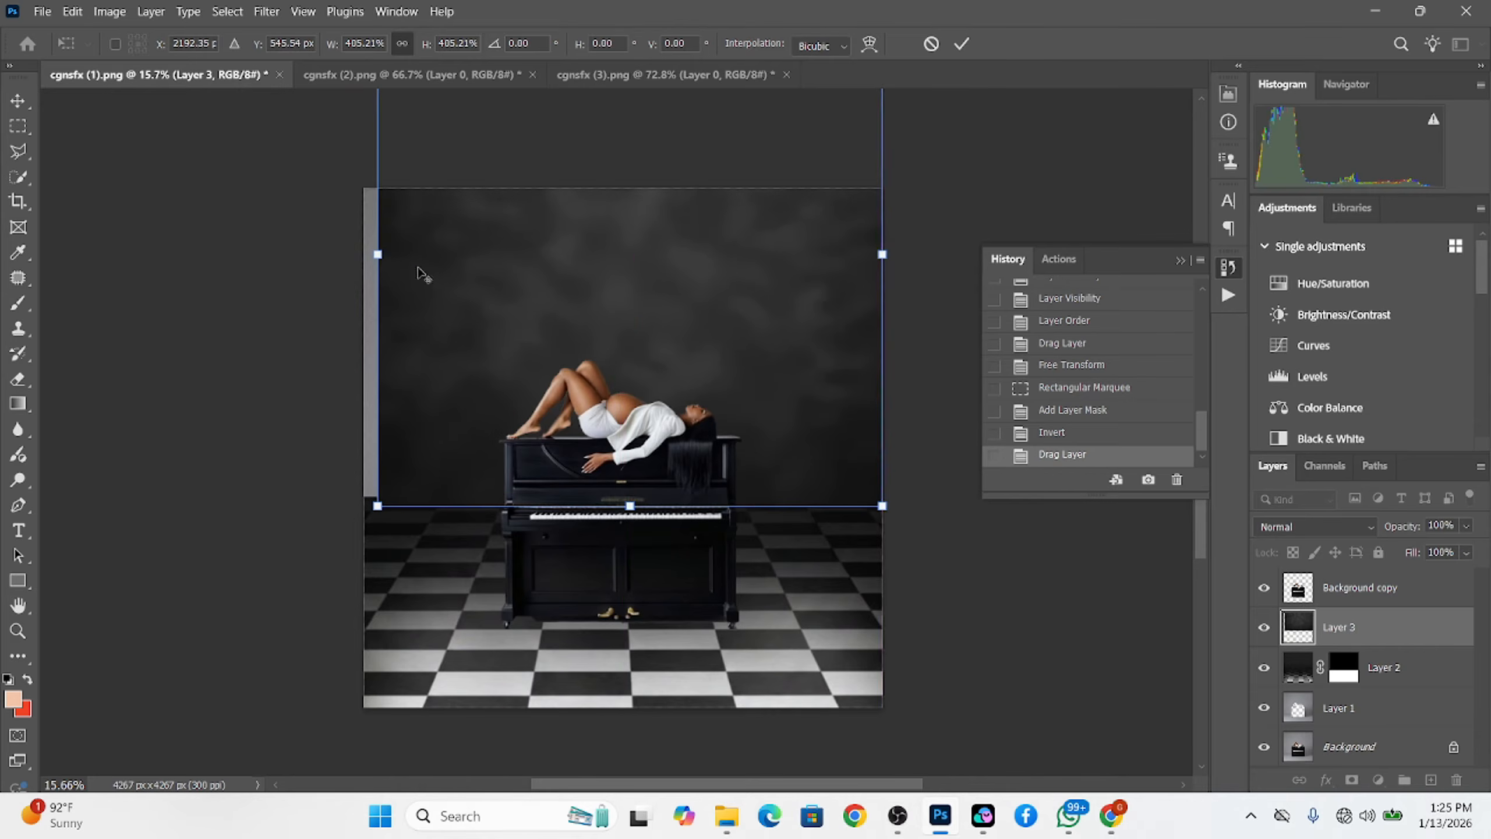
Enlarge the cloudy backdrop to about 428% wide and shorten it from its upper edge, keeping the canvas above the floor covered
drag(378, 257, 364, 256)
scroll(505, 353, down, 3)
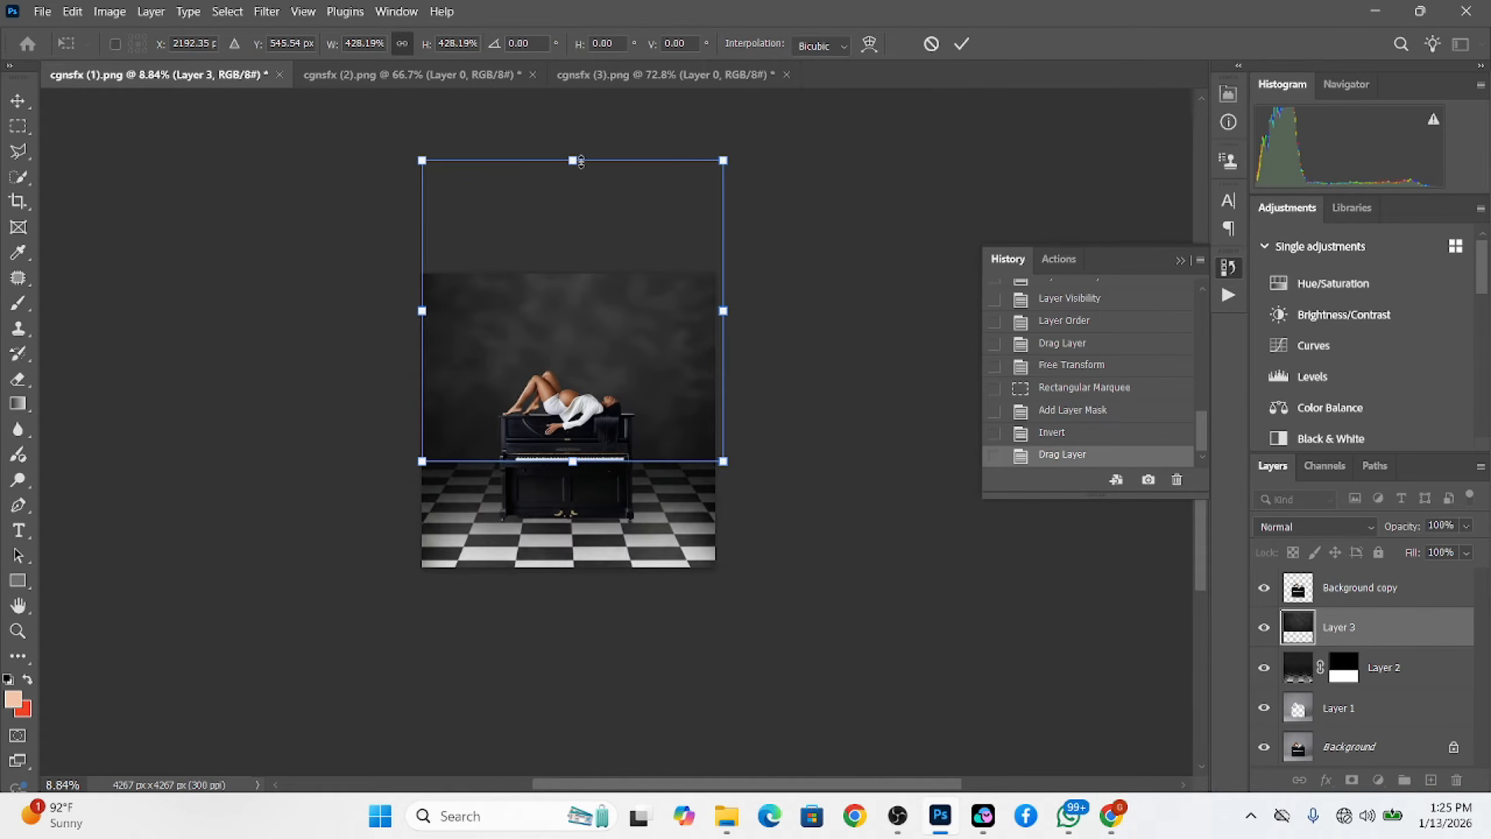
drag(571, 161, 576, 217)
click(961, 44)
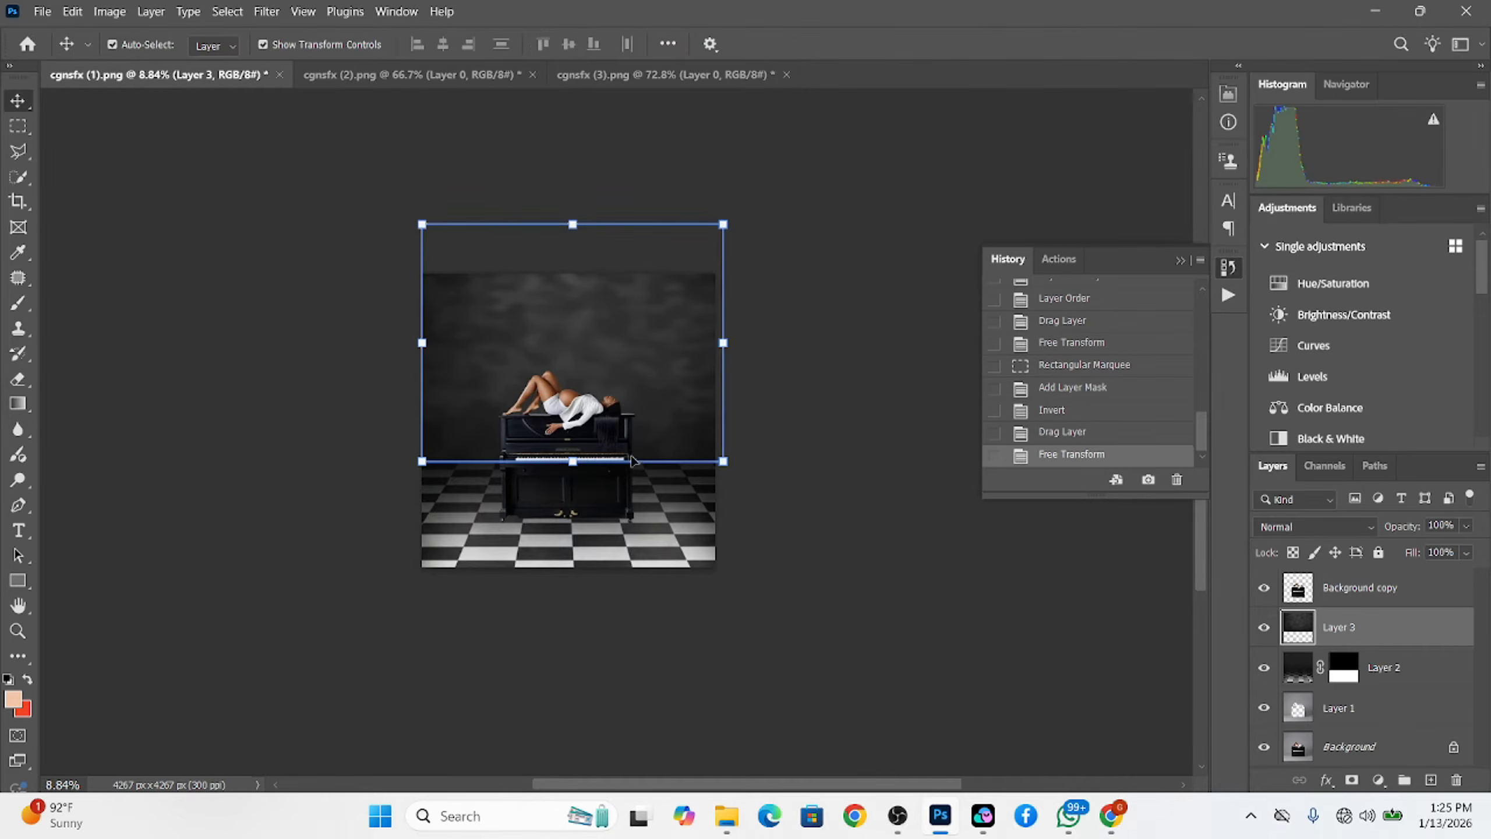
Move the cloudy backdrop, Layer 3, beneath the masked checkered-floor layer, Layer 2
scroll(616, 430, up, 3)
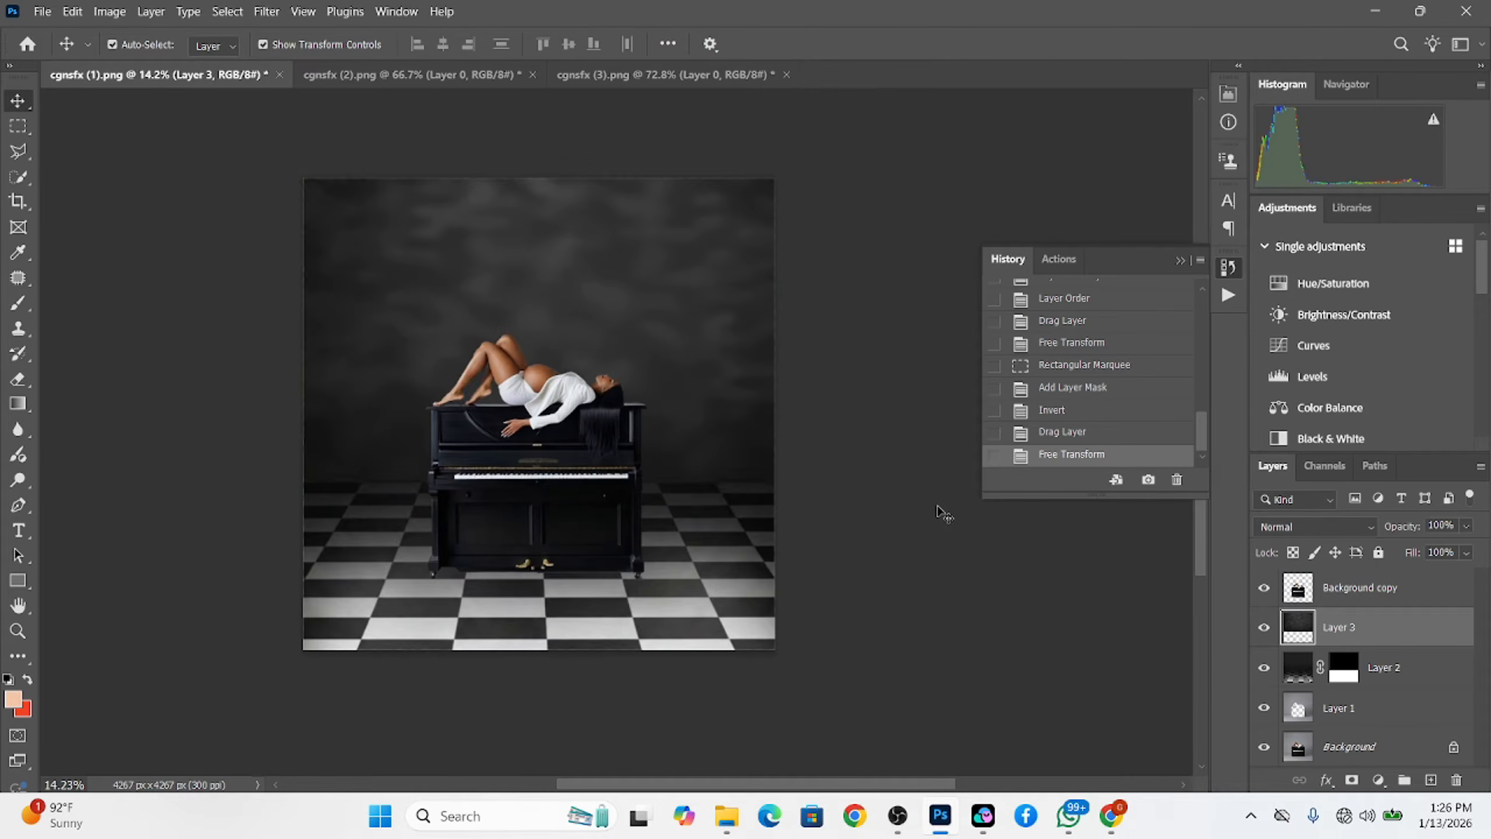
scroll(892, 527, up, 3)
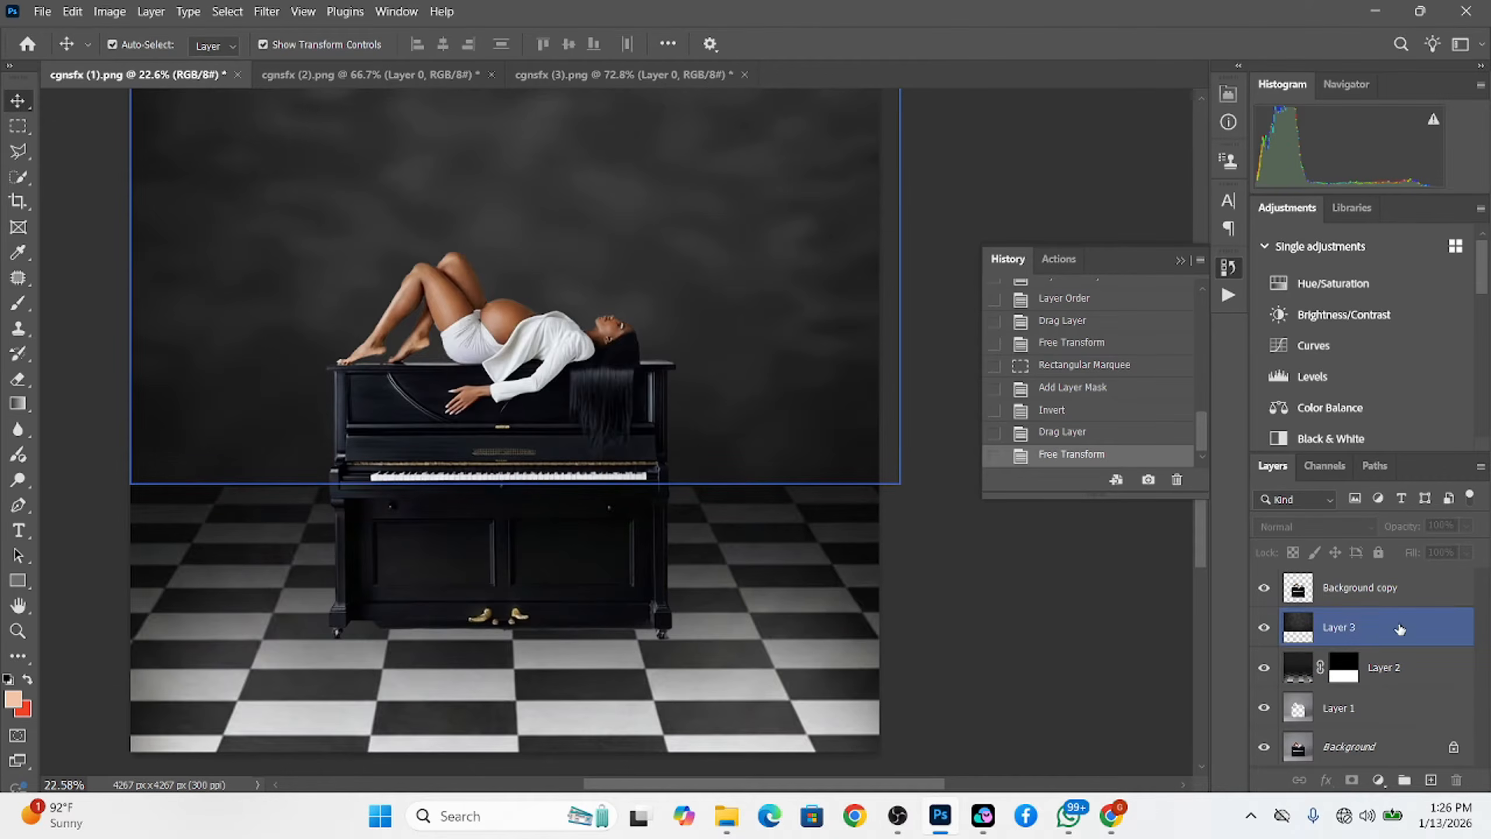
drag(1401, 628, 1410, 667)
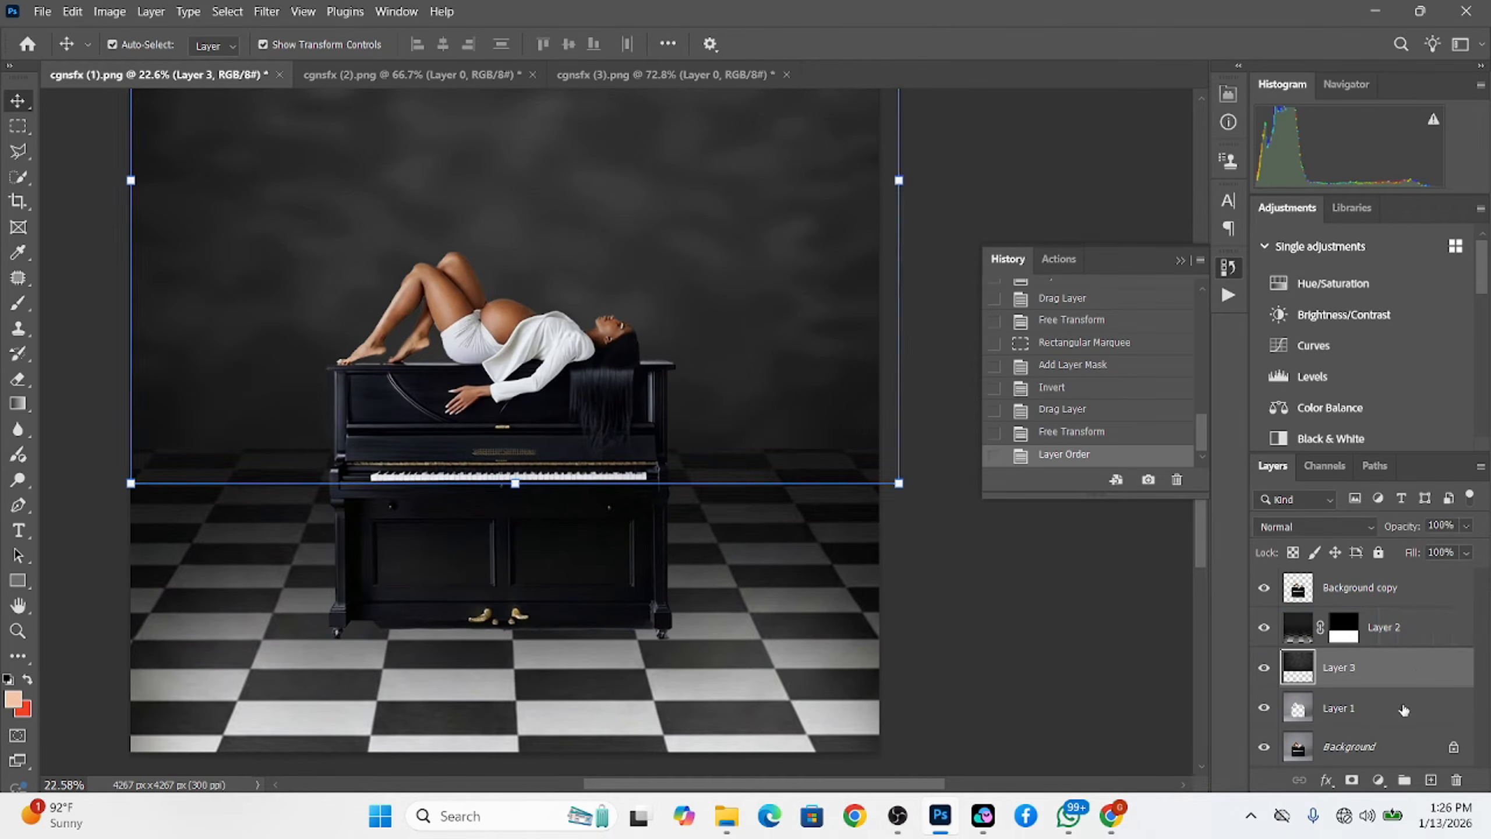
drag(713, 562, 721, 604)
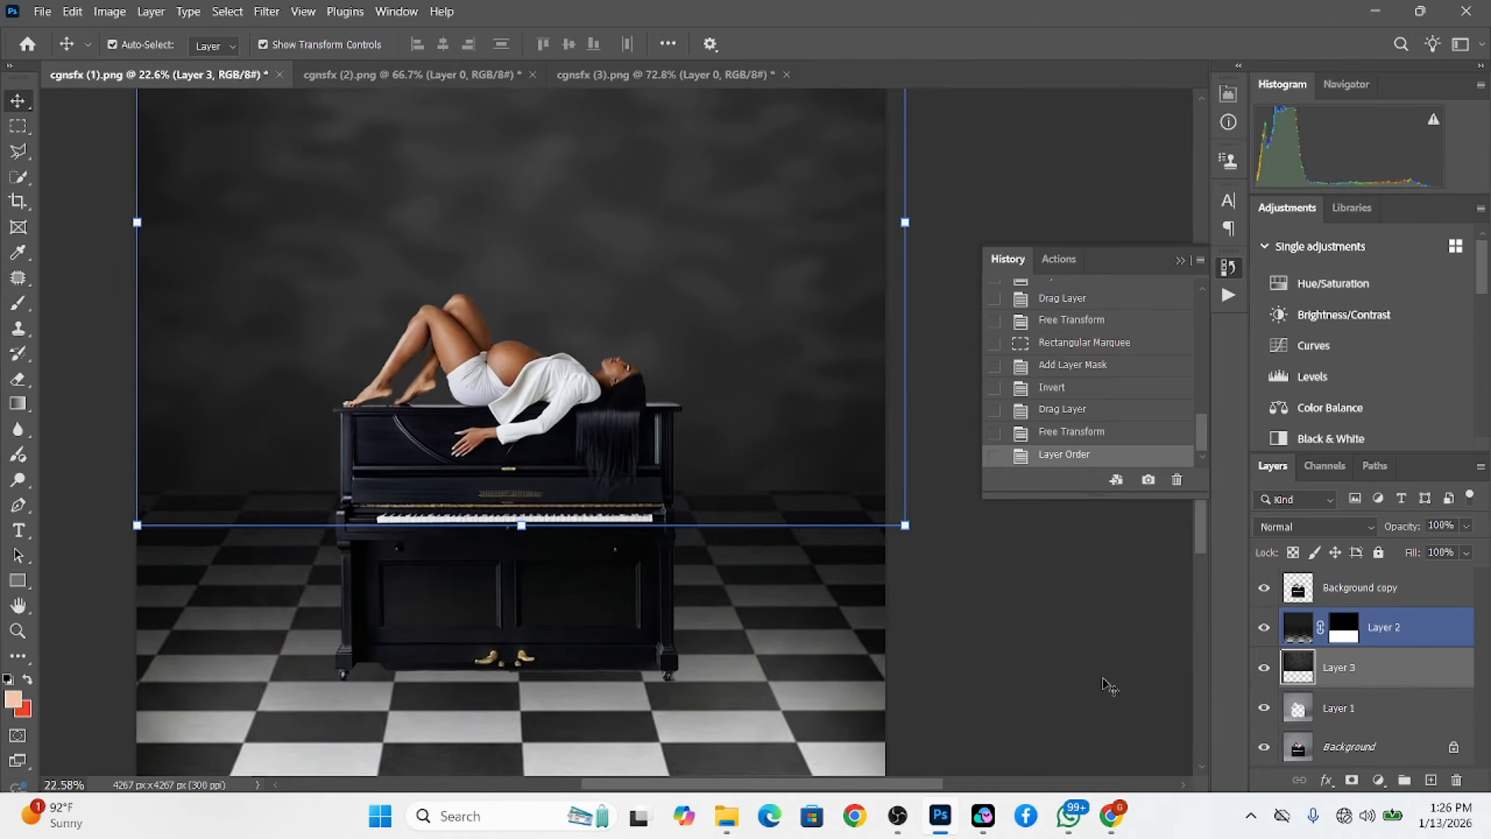
Paint white on Layer 2's mask along the floor's back edge with a 419 px brush at 15% flow, blending it into the backdrop
click(1342, 628)
key(b)
key(d)
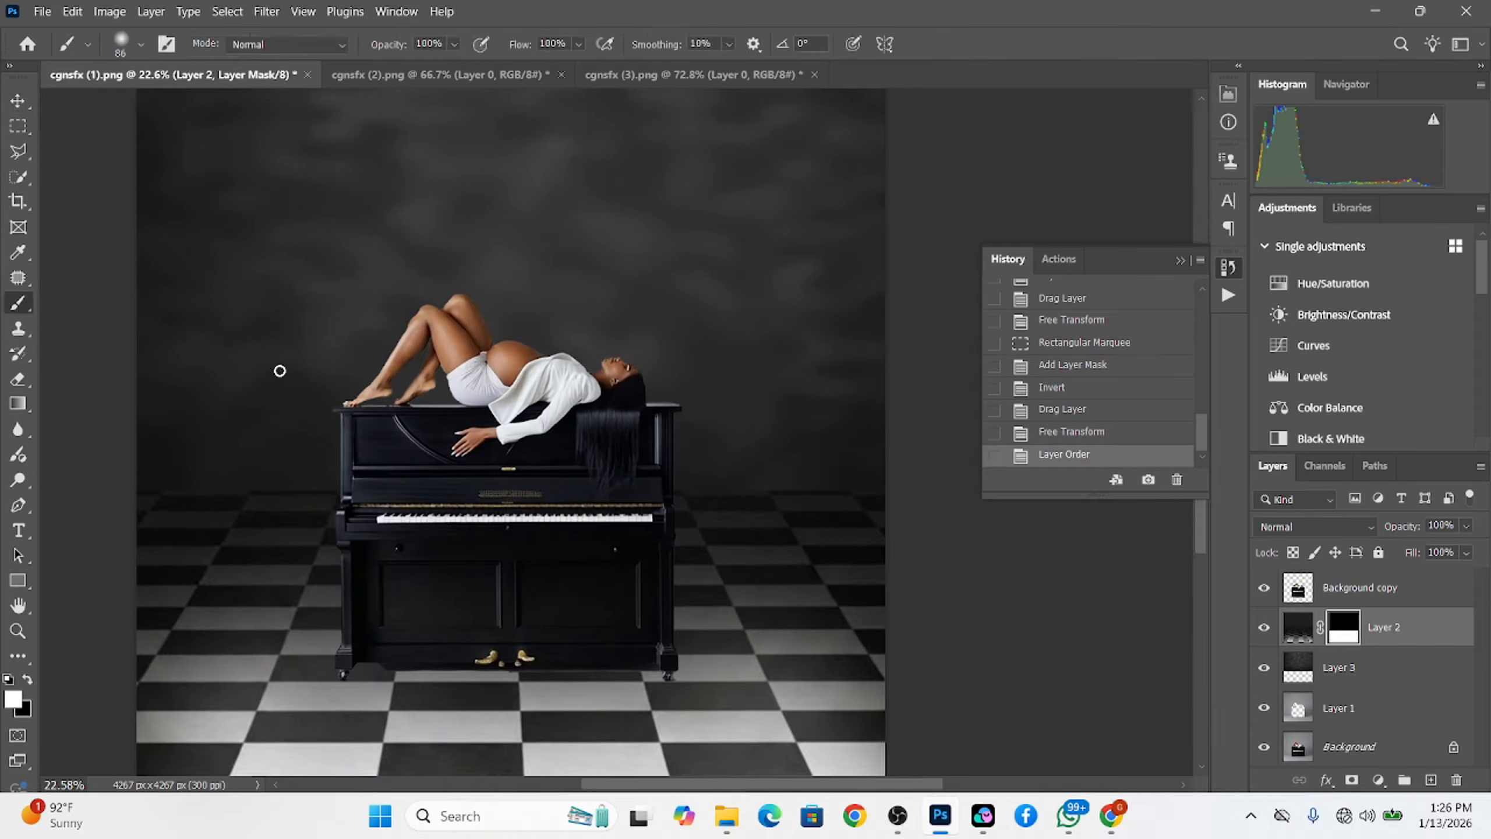
alt+right_click(760, 503)
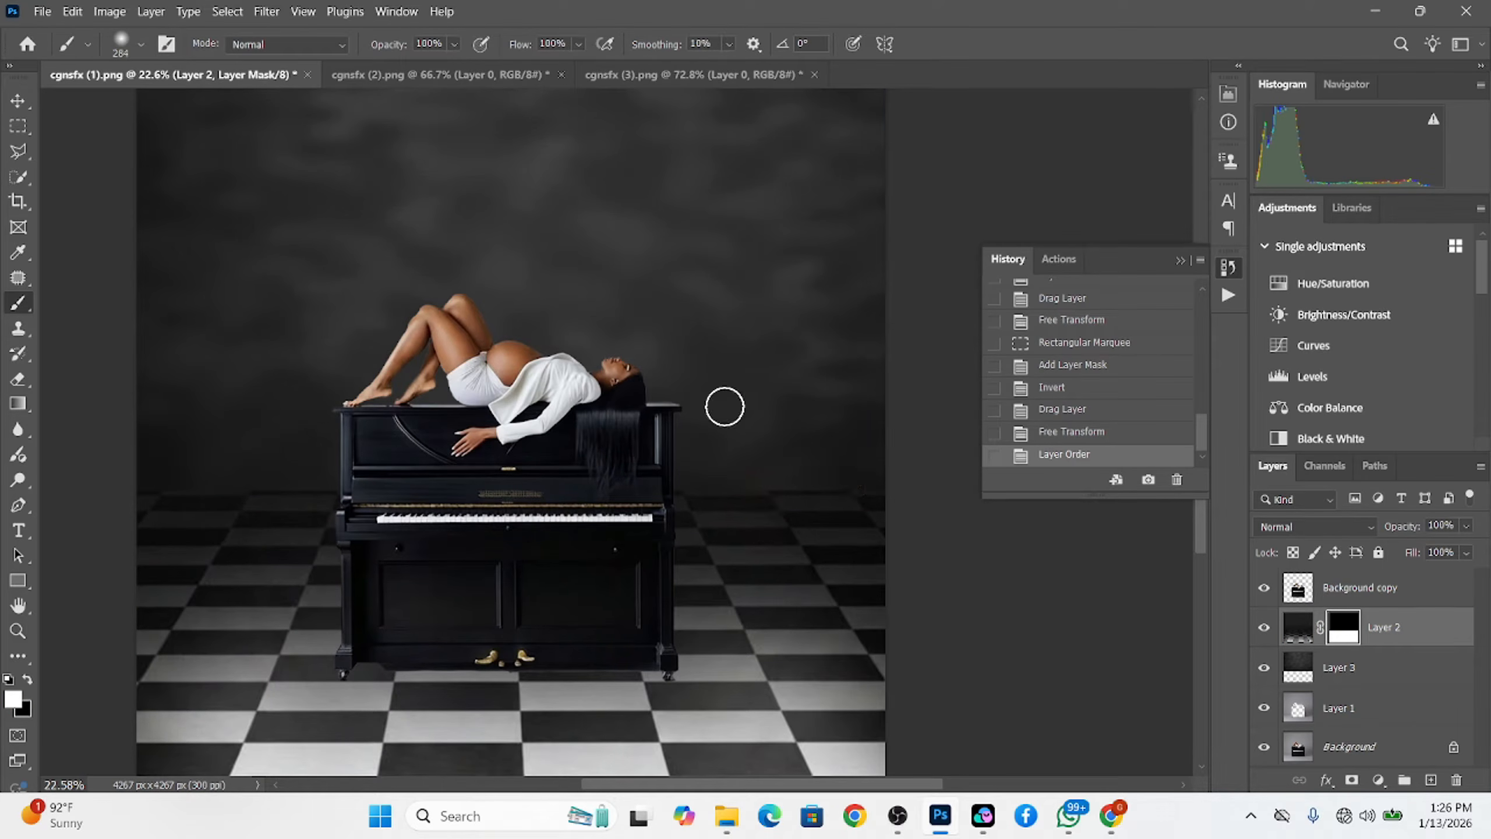
click(579, 43)
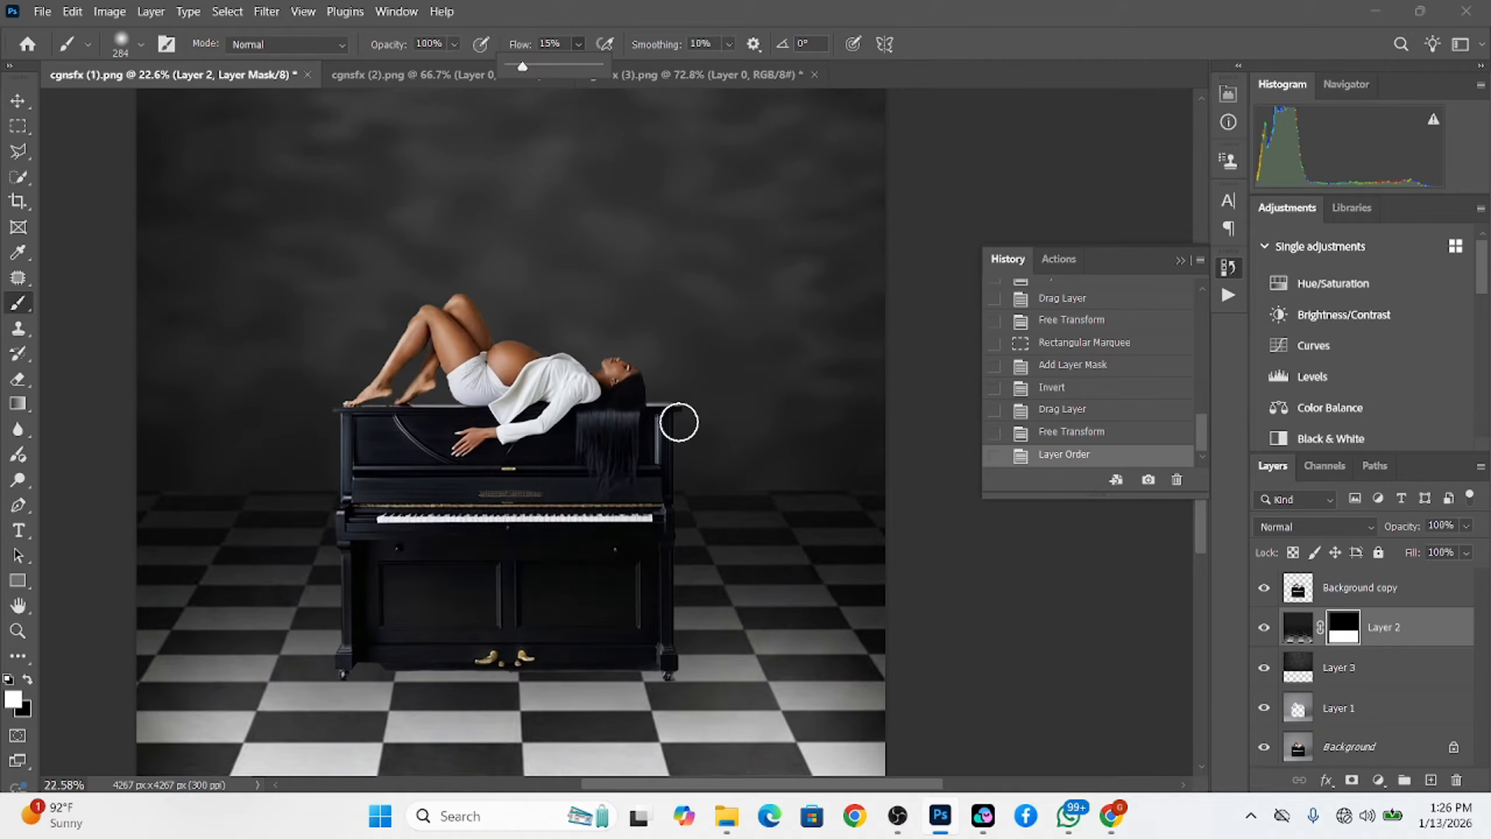
alt+right_click(733, 512)
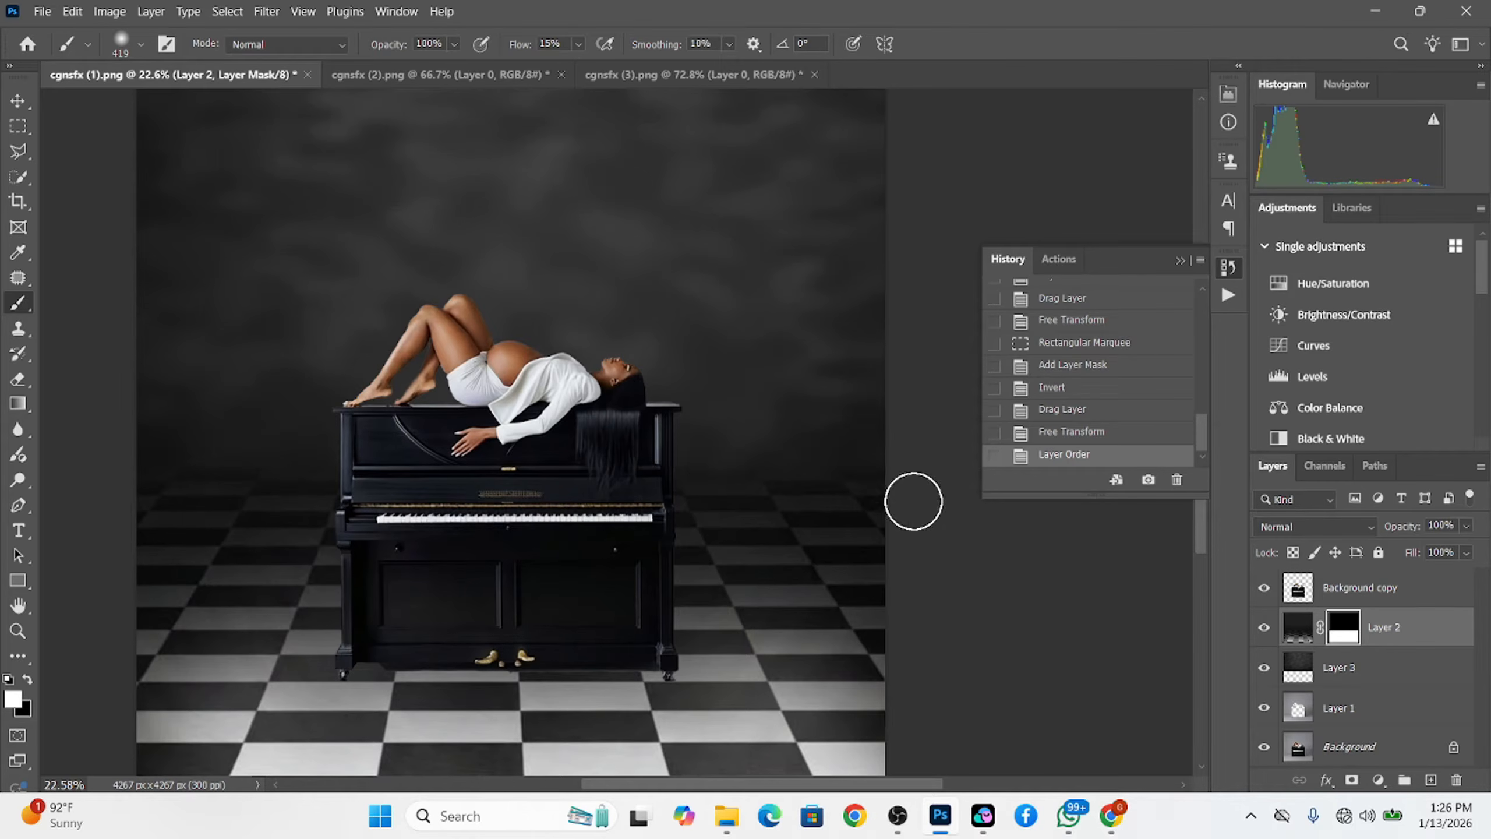
drag(466, 507, 357, 543)
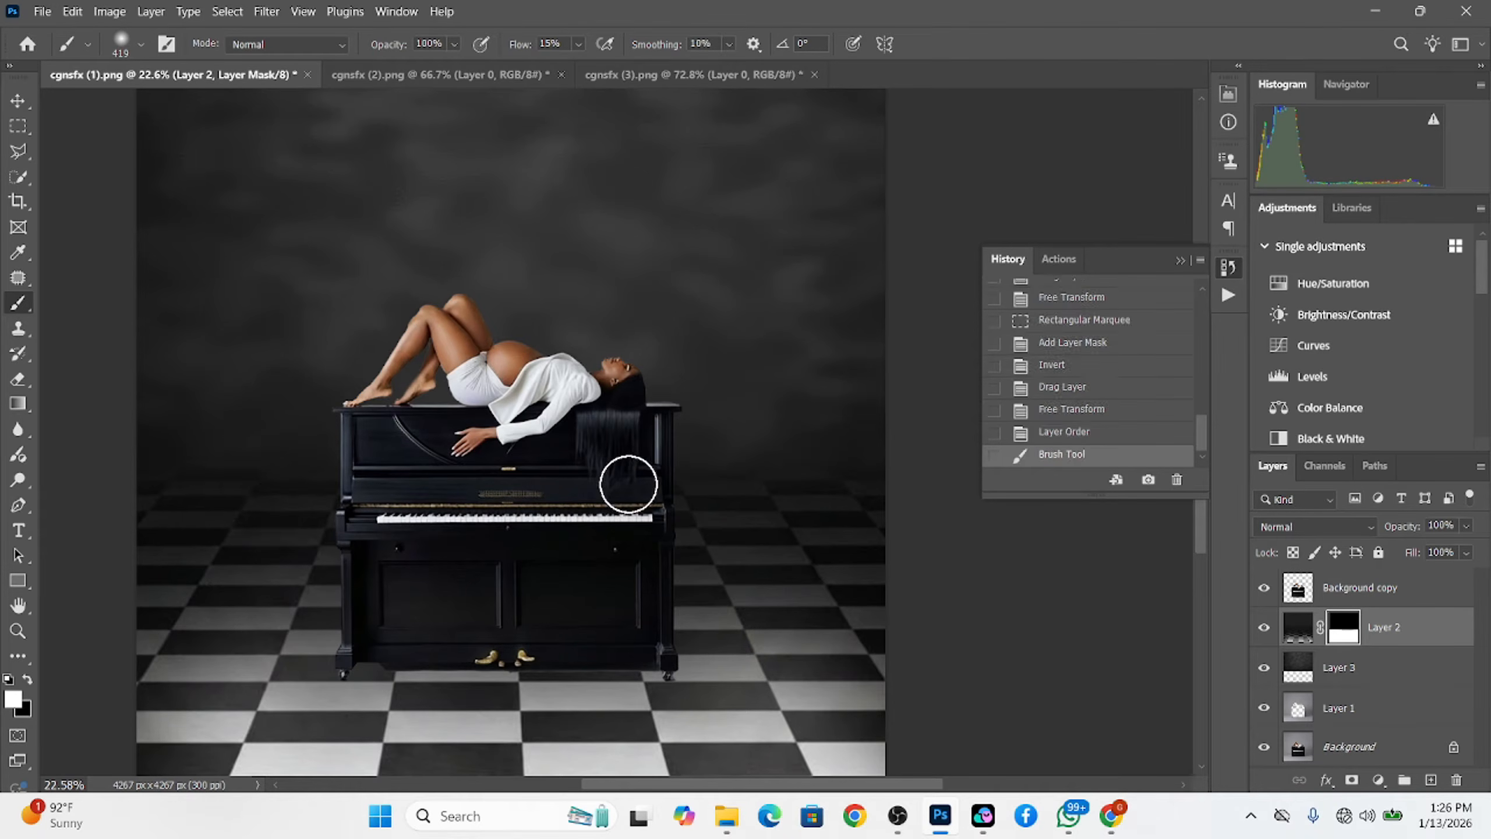
drag(907, 500, 881, 512)
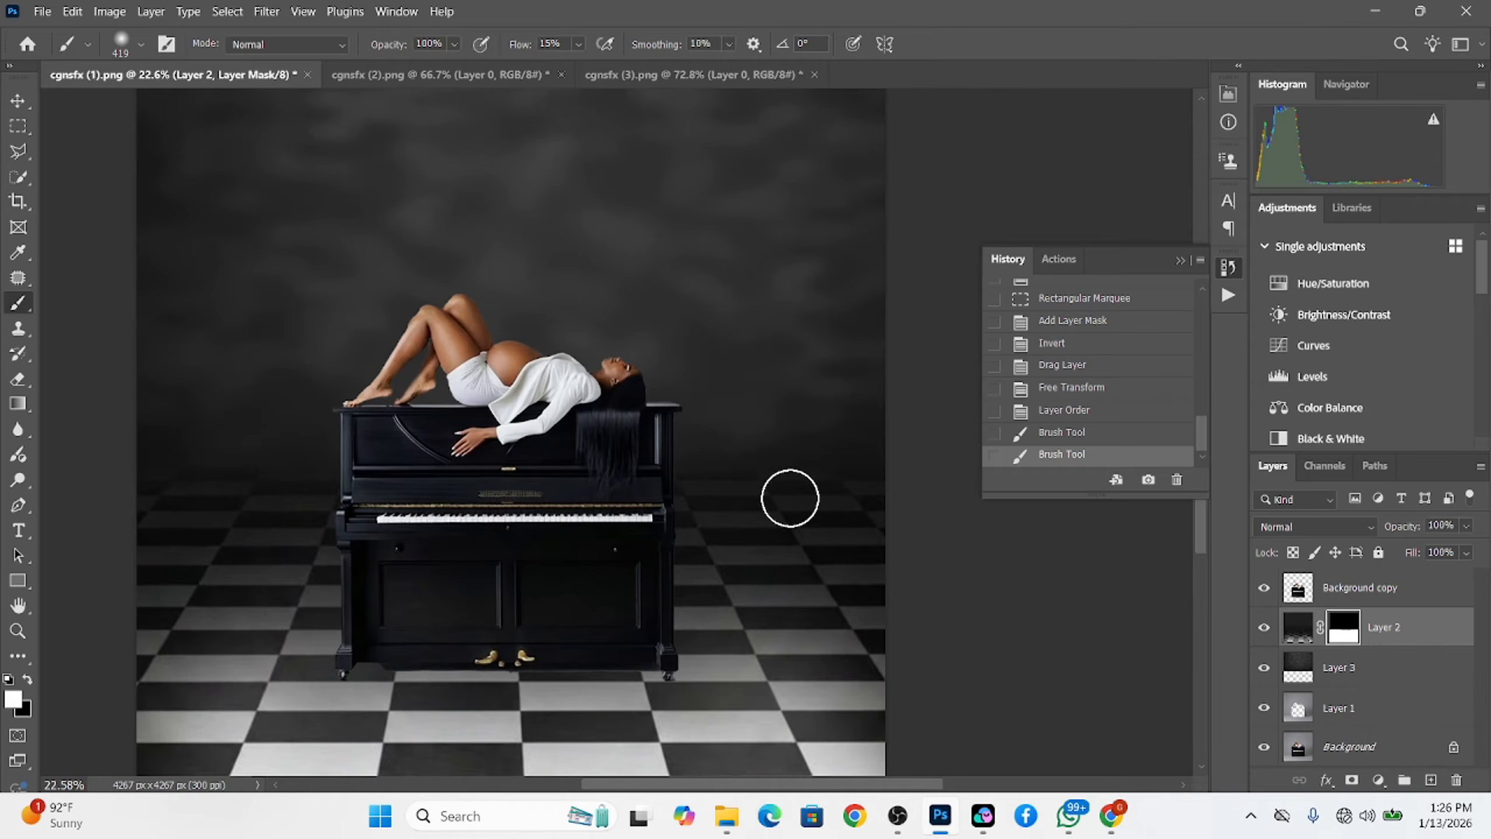
click(987, 504)
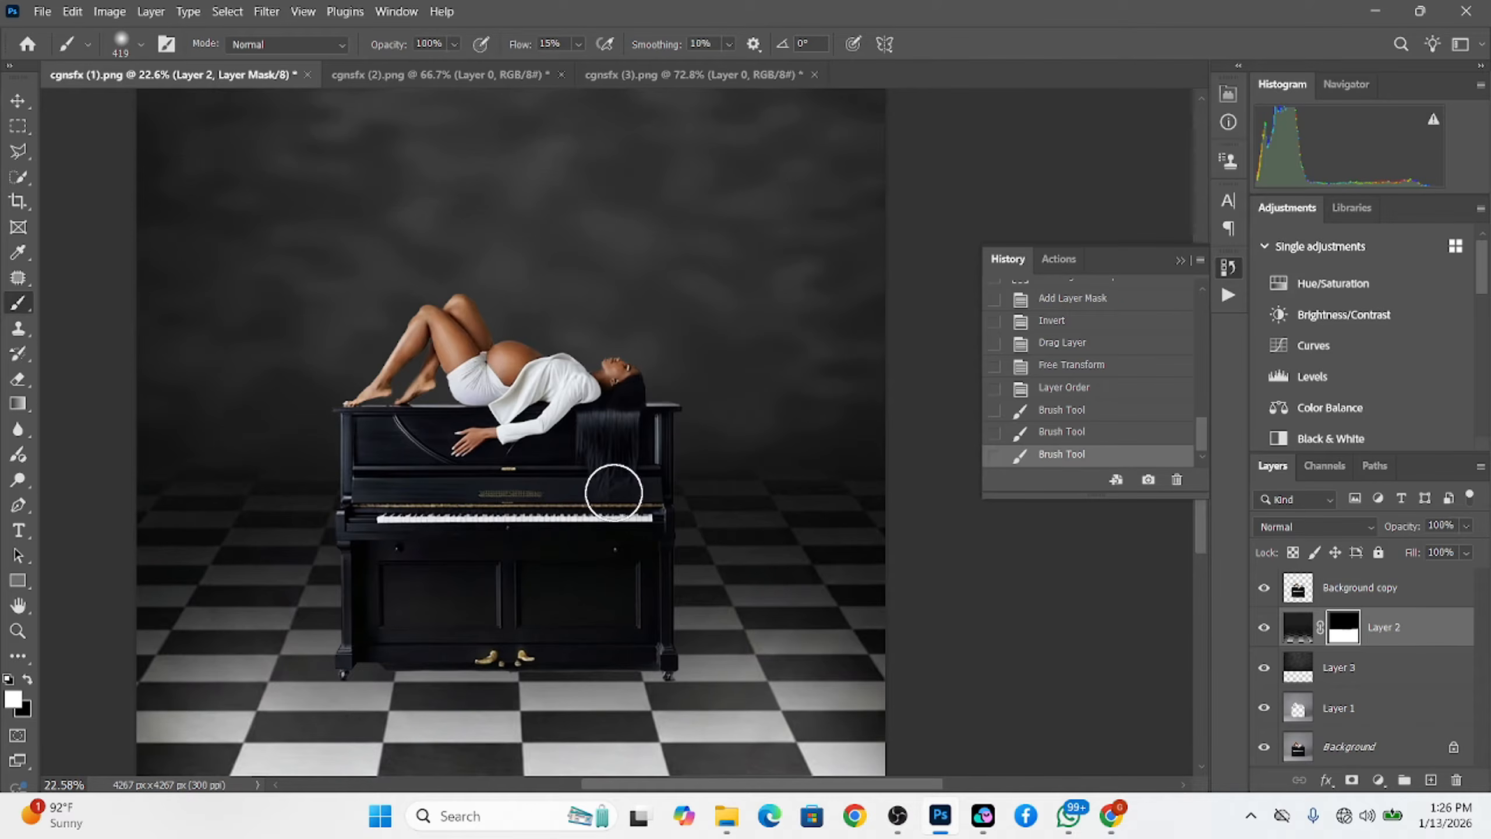
drag(375, 488, 153, 476)
scroll(474, 472, down, 3)
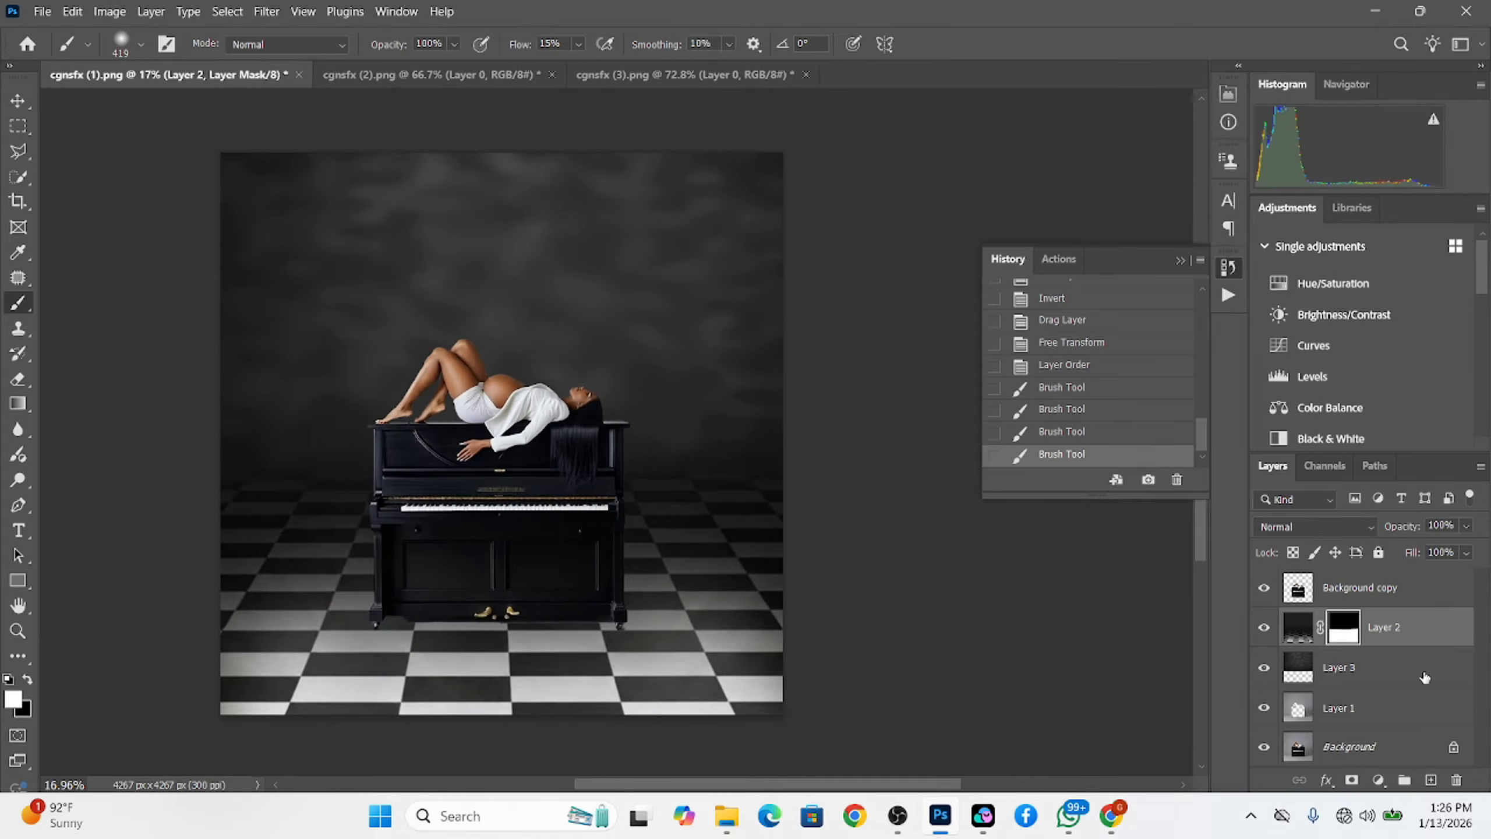
click(1359, 590)
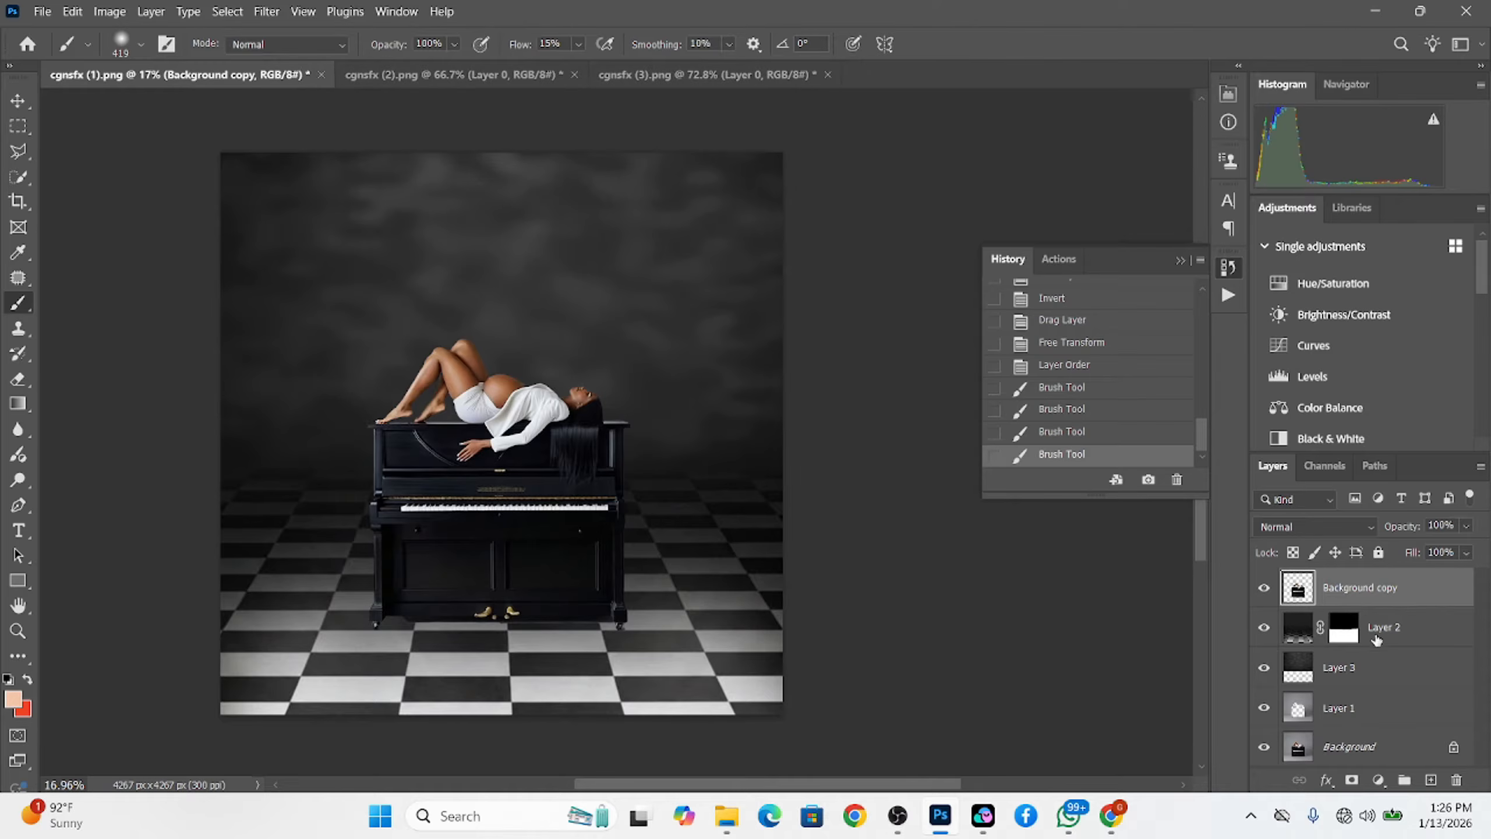
click(1300, 634)
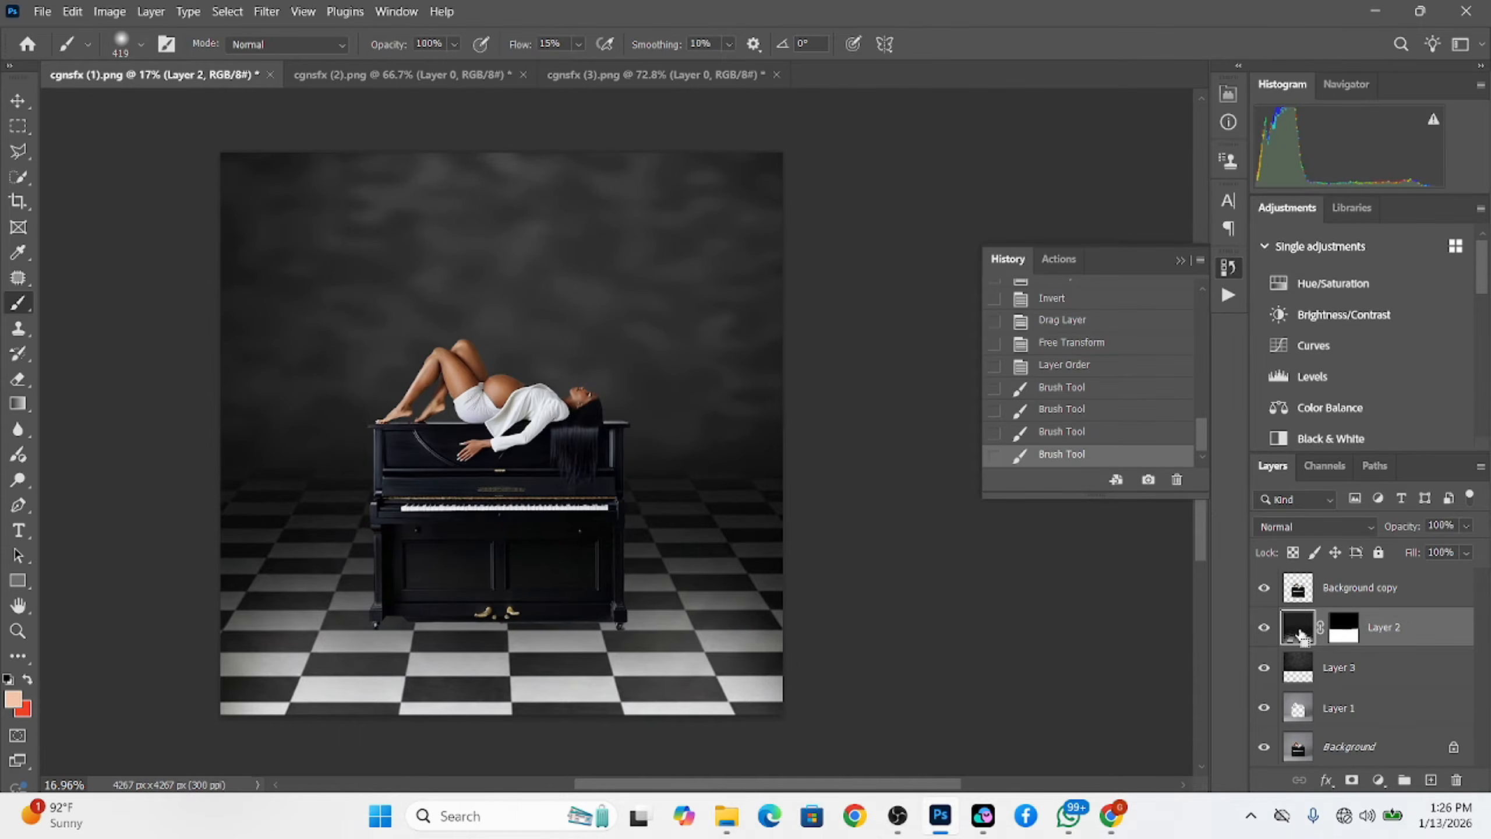
key(ctrl+m)
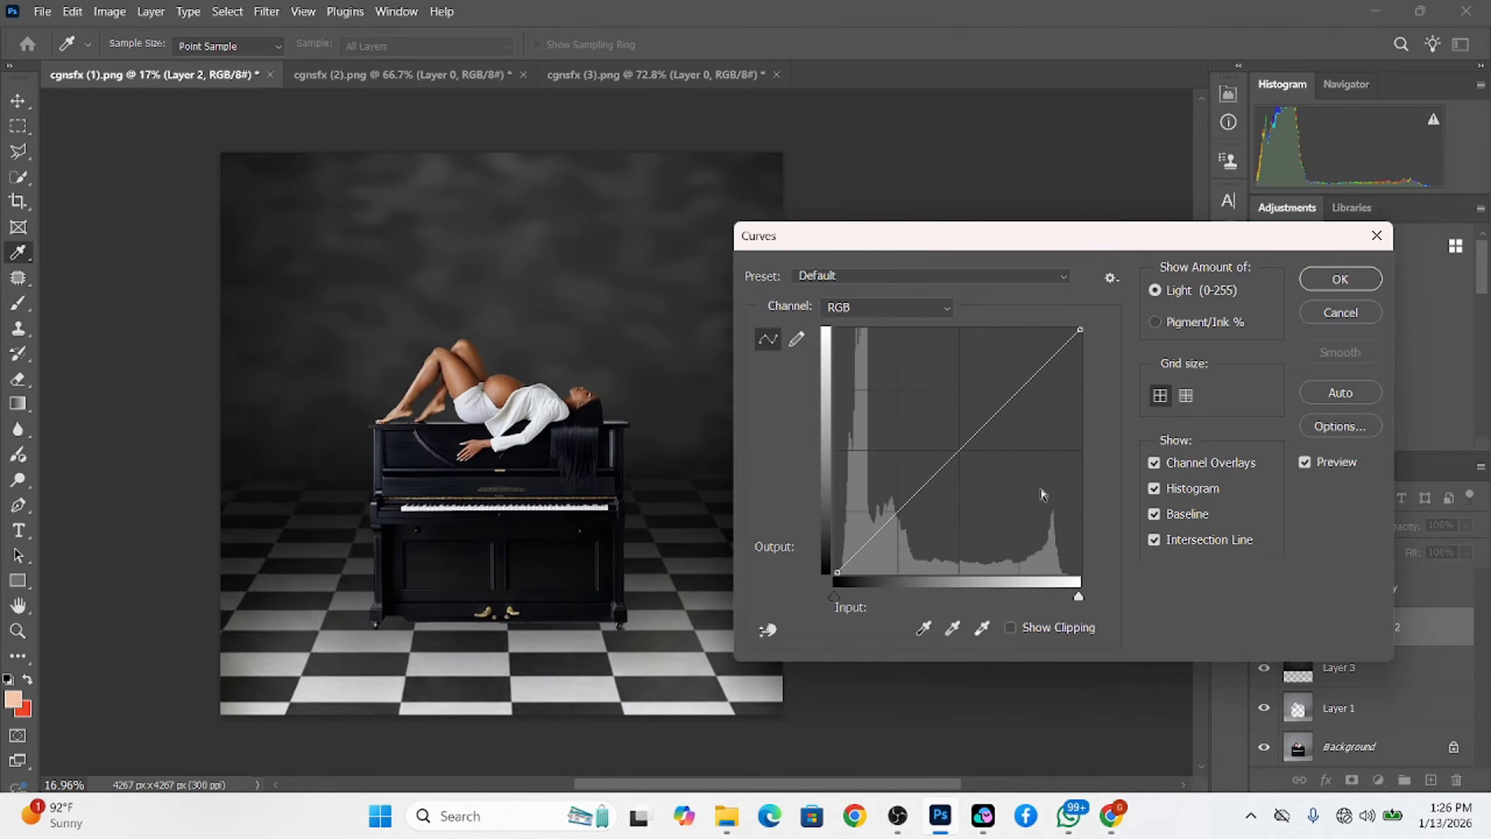
drag(965, 454, 972, 458)
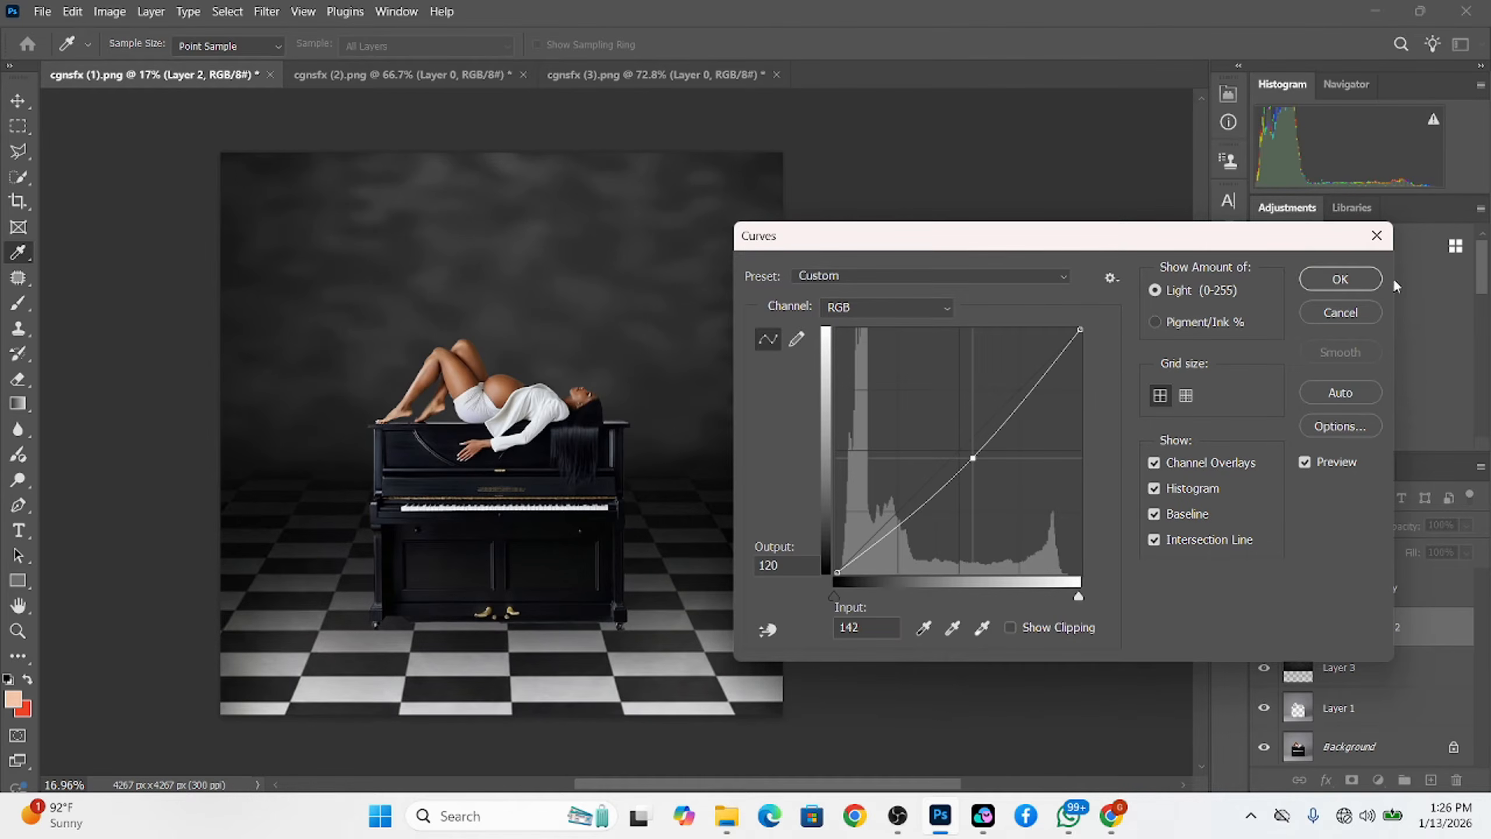
click(1341, 311)
Darken the cloudy backdrop on Layer 3 by lowering its midtones with Curves
click(1303, 669)
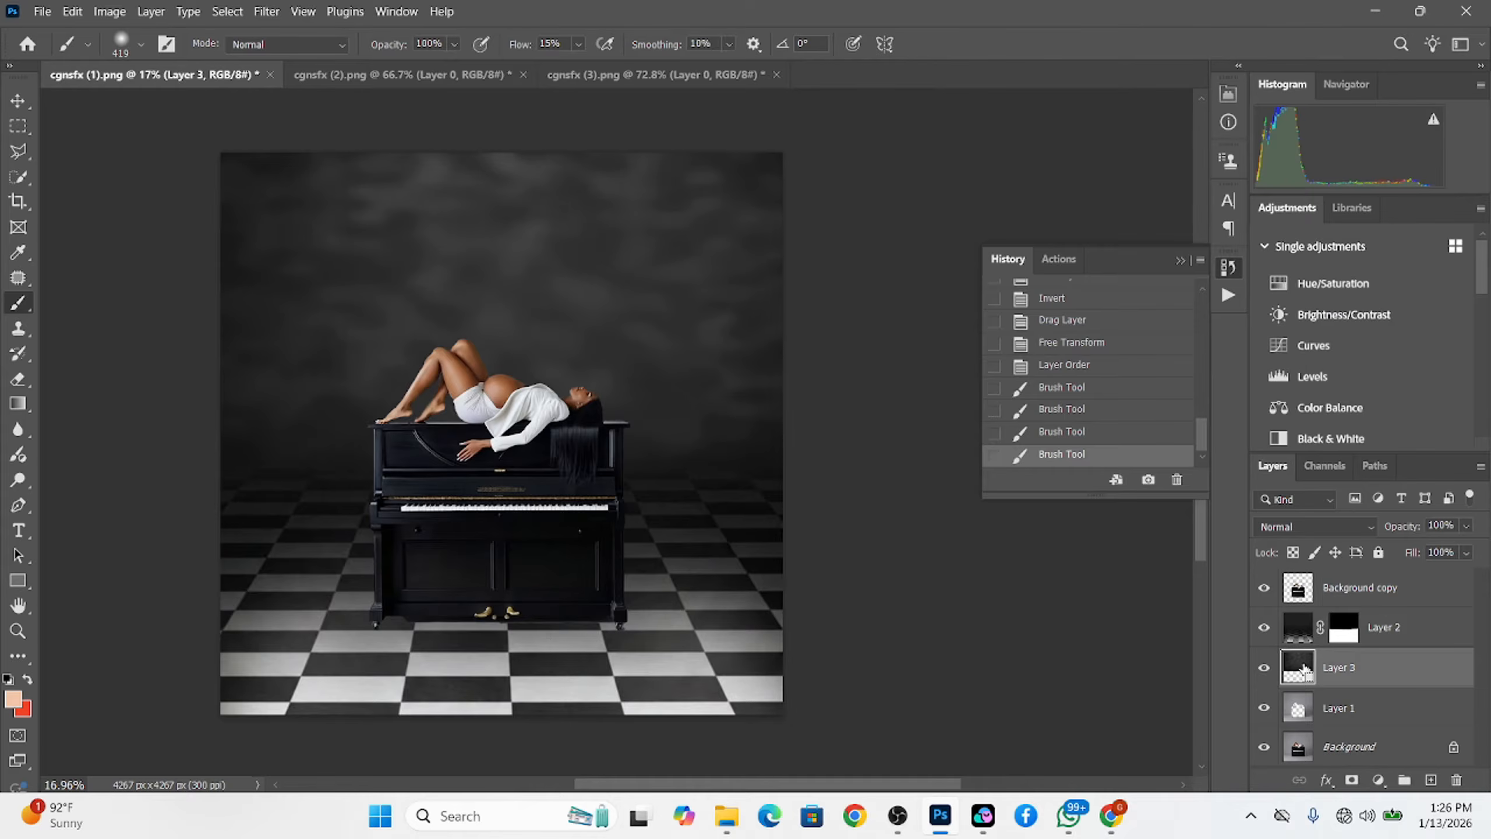
key(ctrl+m)
drag(957, 467, 965, 472)
click(1340, 281)
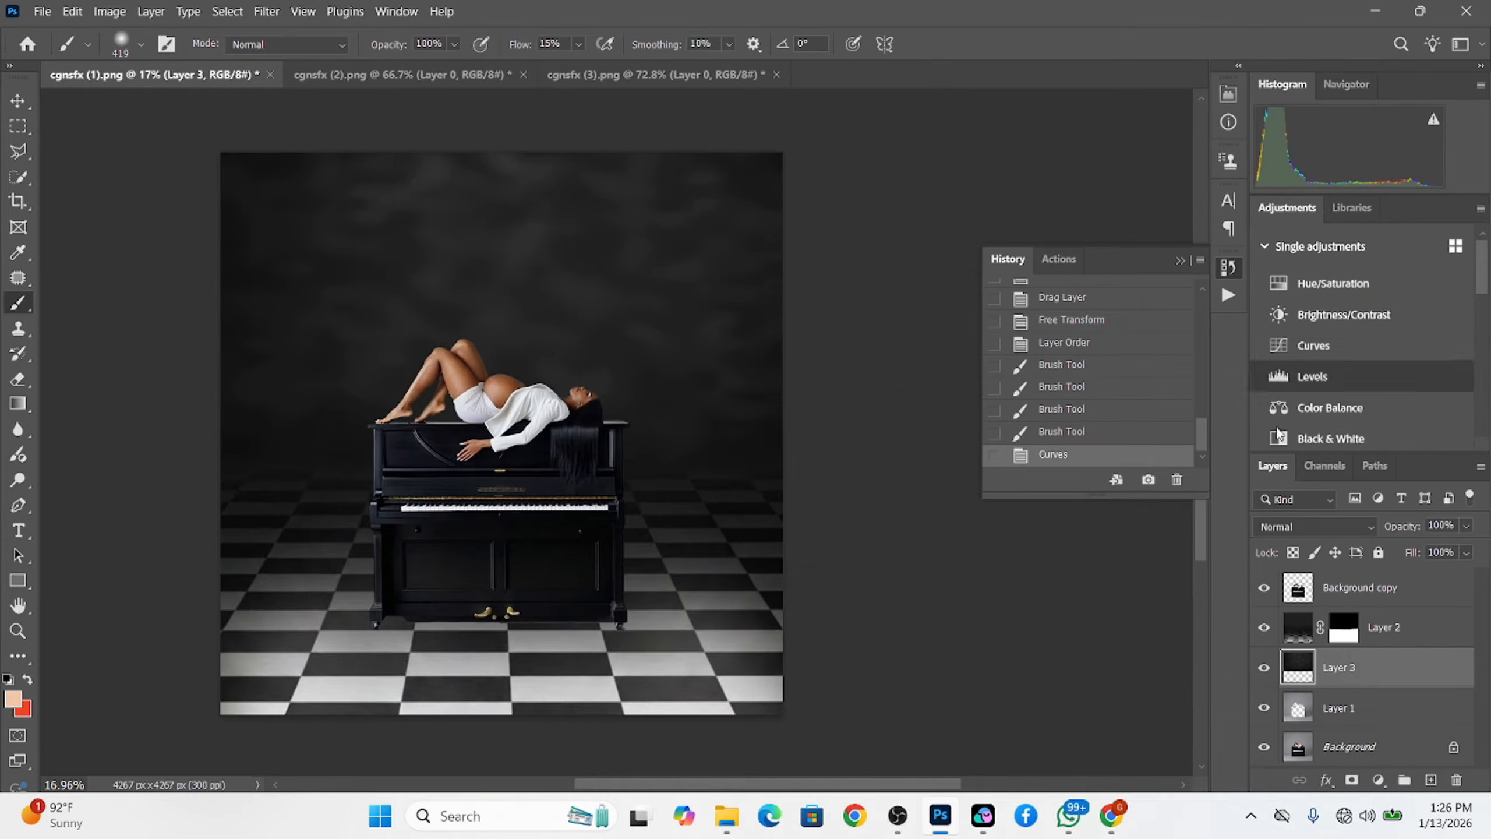
Apply Curves to the checkered-floor image on Layer 2 with a point at input 78, output 79
scroll(615, 581, up, 1)
drag(672, 608, 757, 587)
scroll(618, 617, down, 1)
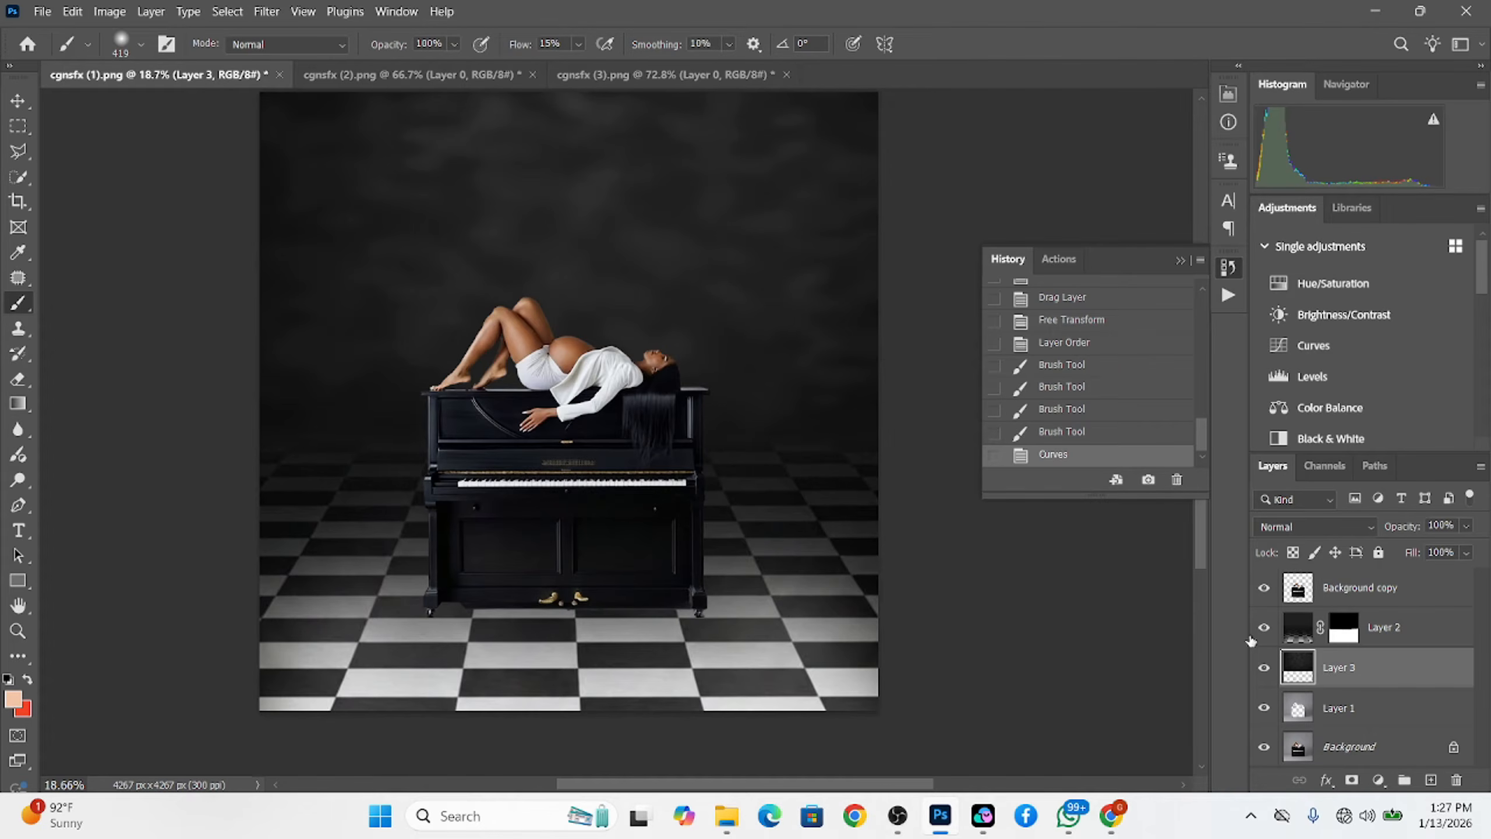
click(1296, 634)
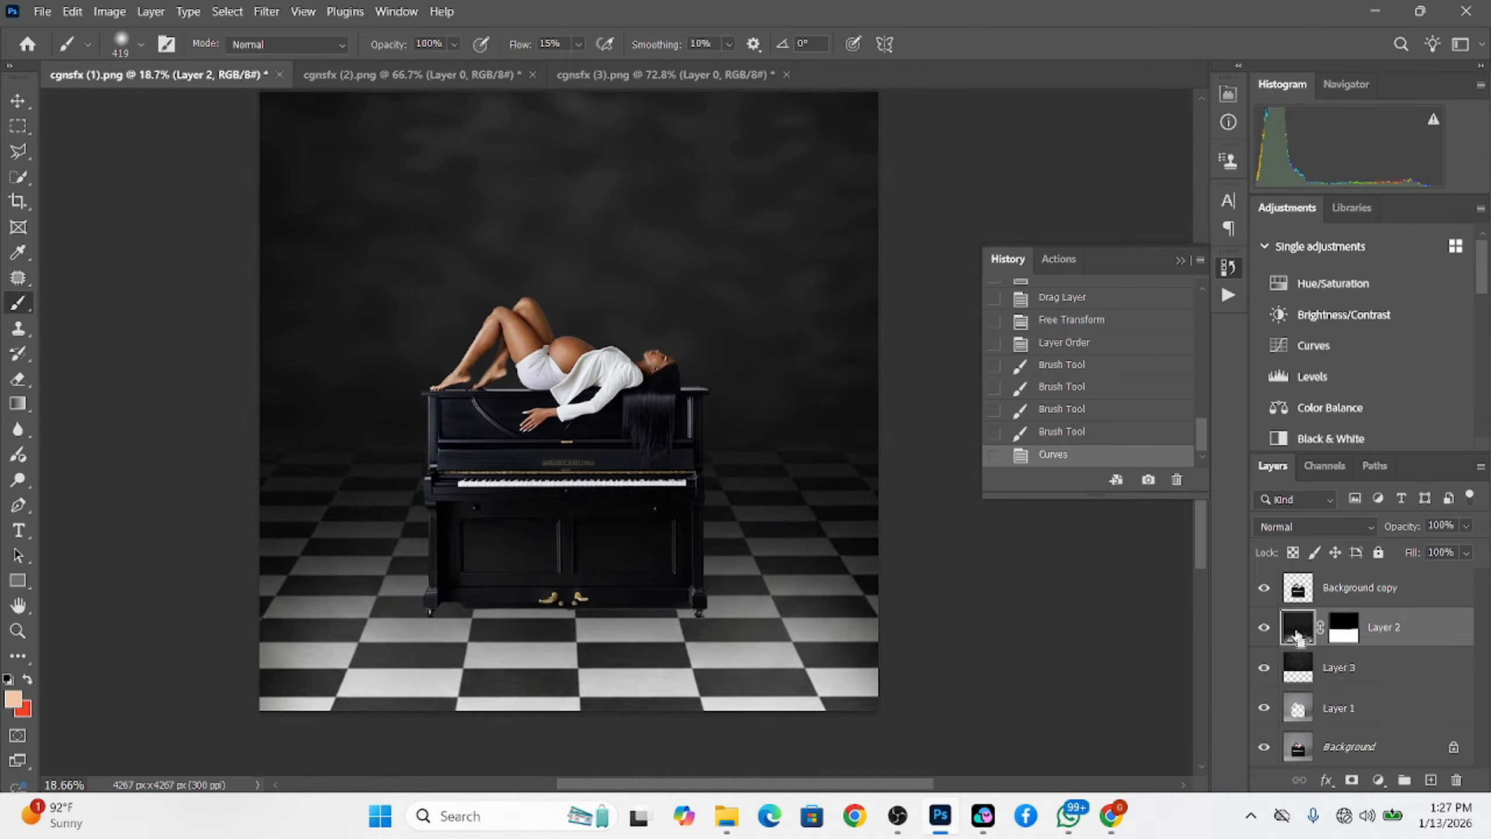
key(ctrl+m)
mouse_move(910, 502)
mouse_down()
mouse_move(921, 508)
mouse_move(911, 497)
mouse_up()
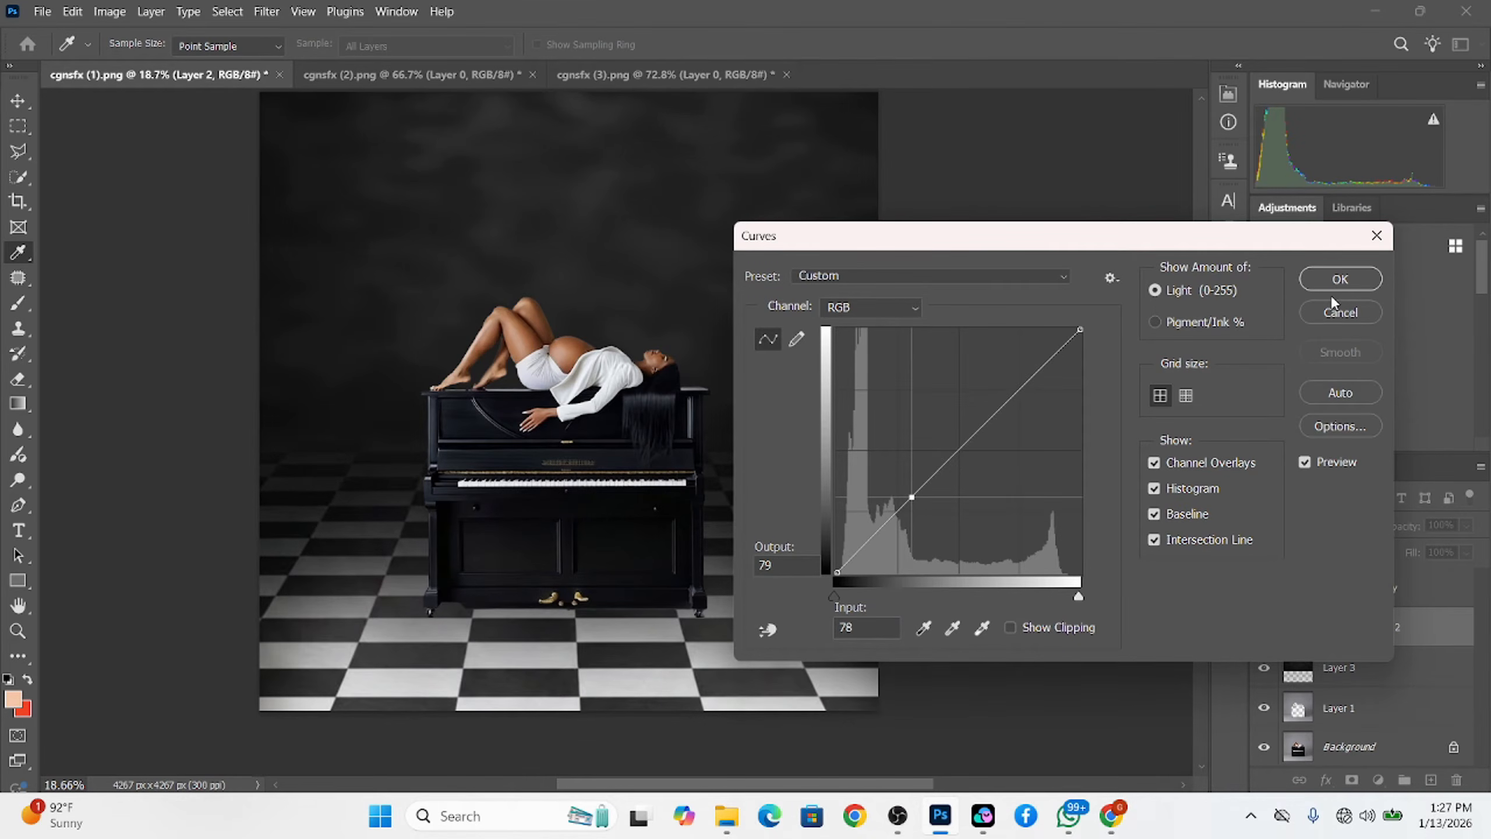
click(1328, 288)
Try the Overlay blend mode on Layer 2, check the blend modes for Layer 3, and restore Layer 2 to Normal
click(1301, 532)
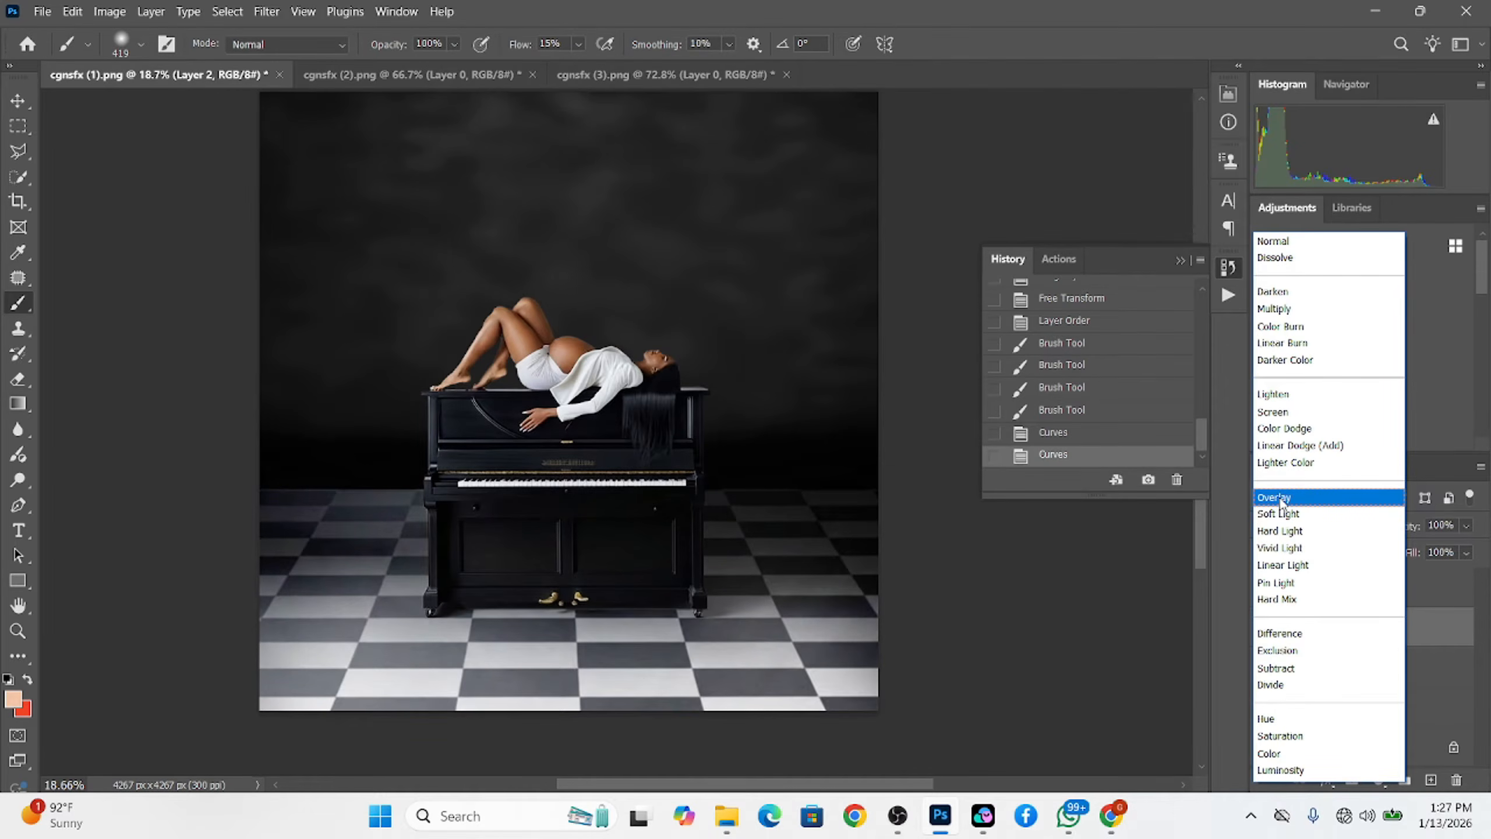
click(1279, 499)
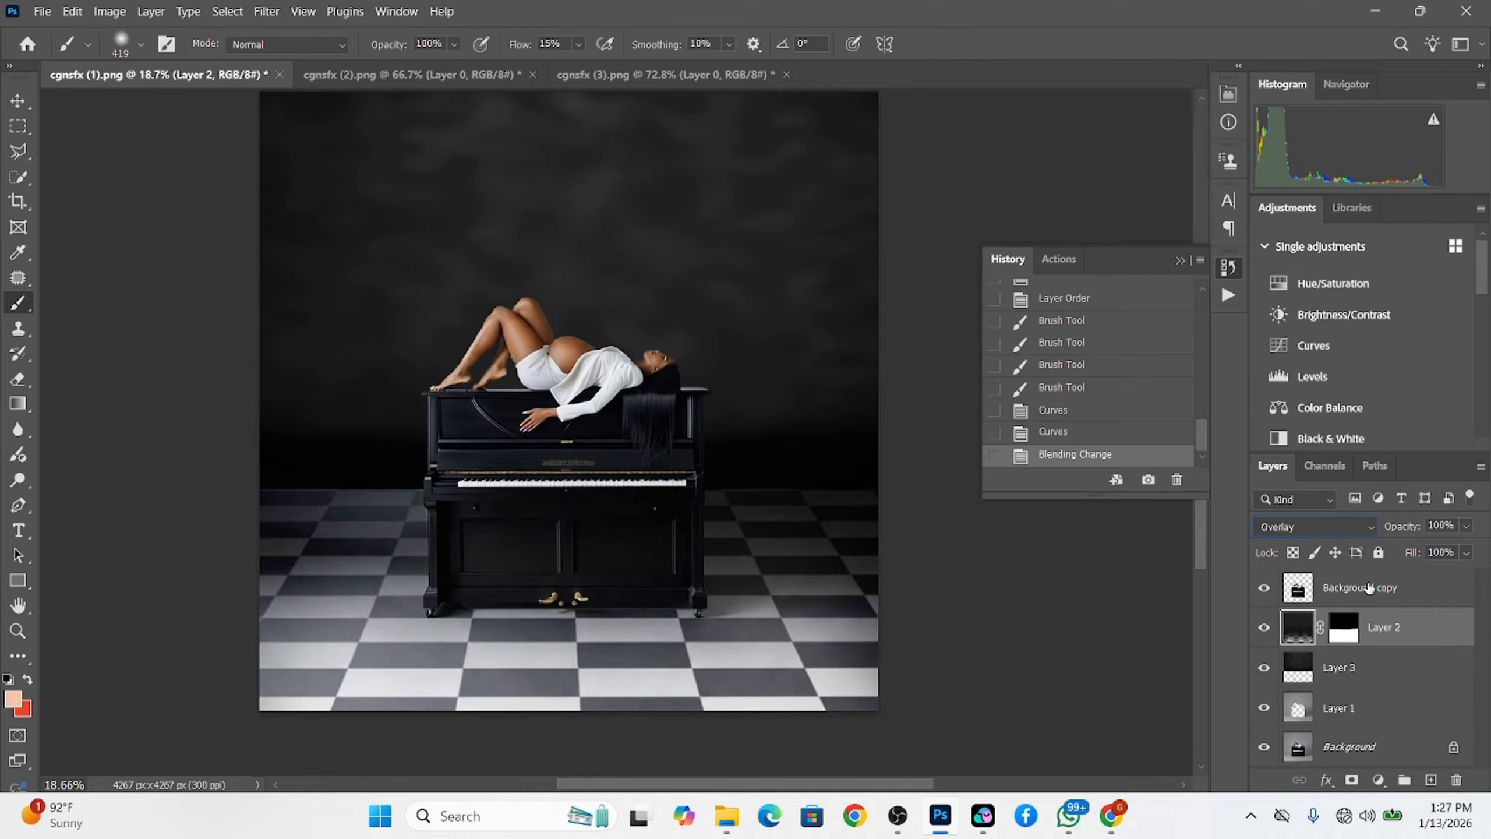
click(1399, 684)
click(1315, 527)
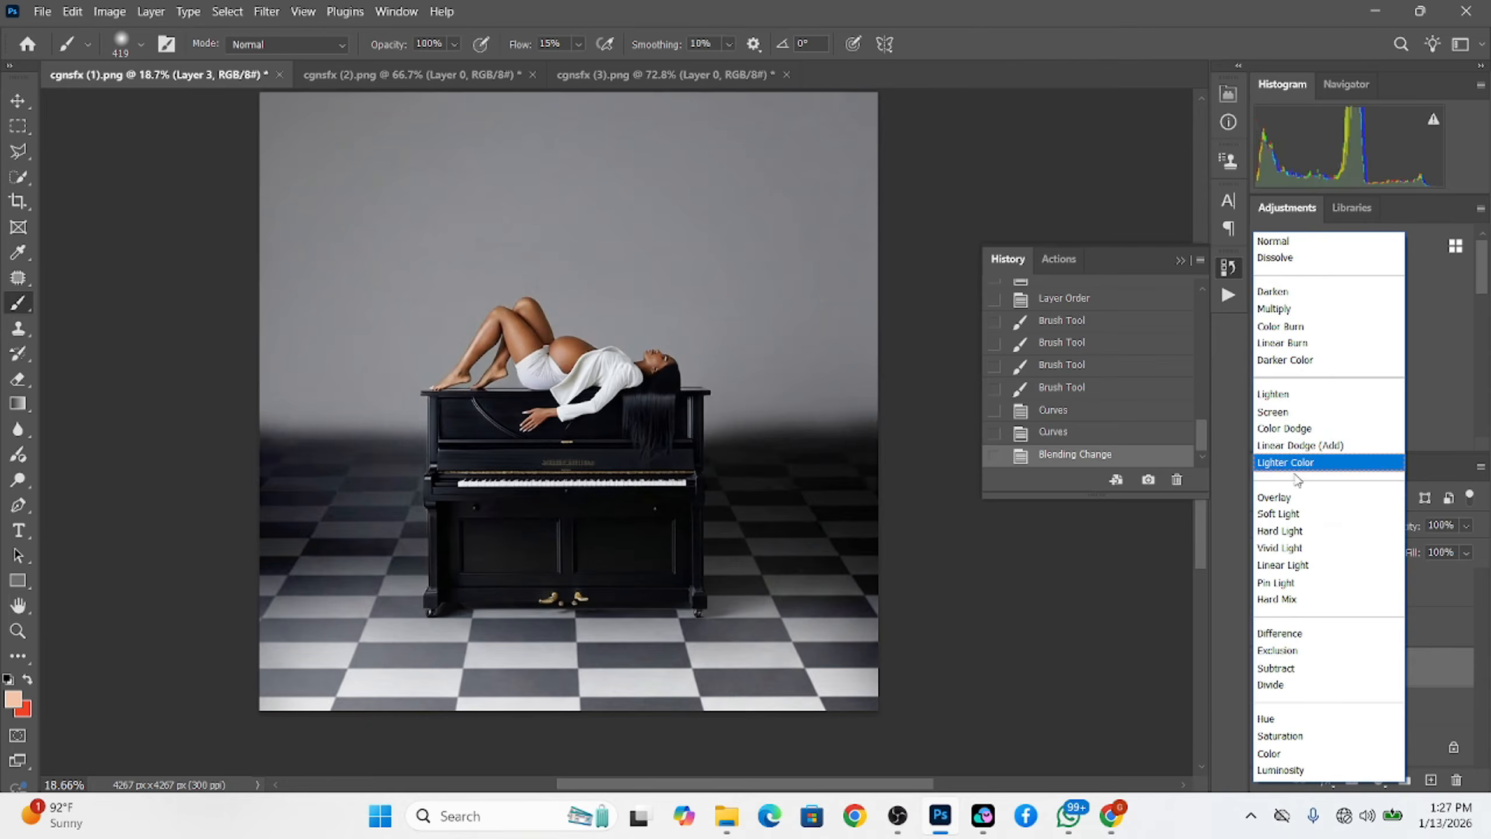
click(1072, 613)
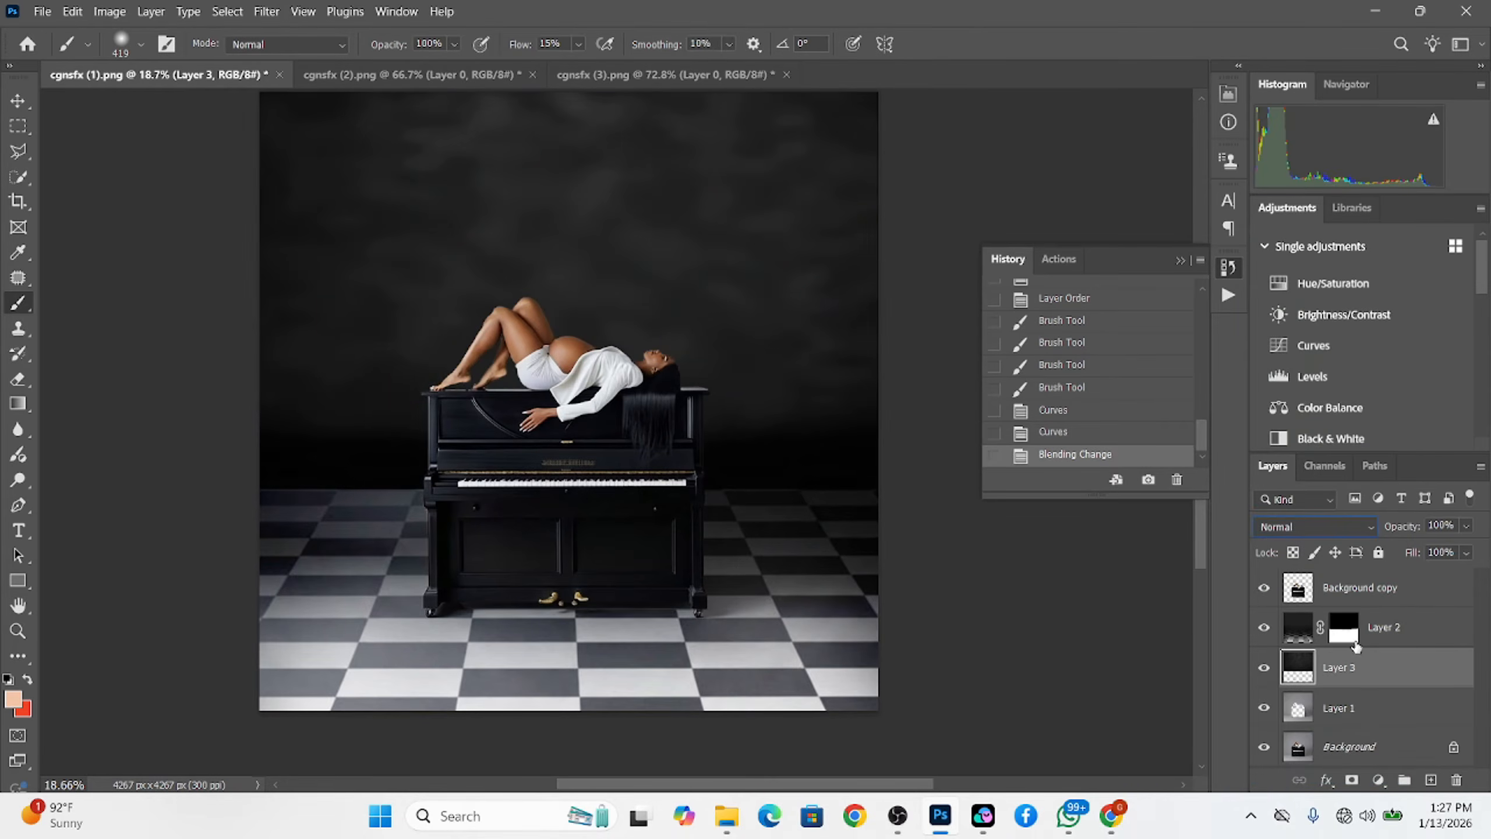
click(1438, 643)
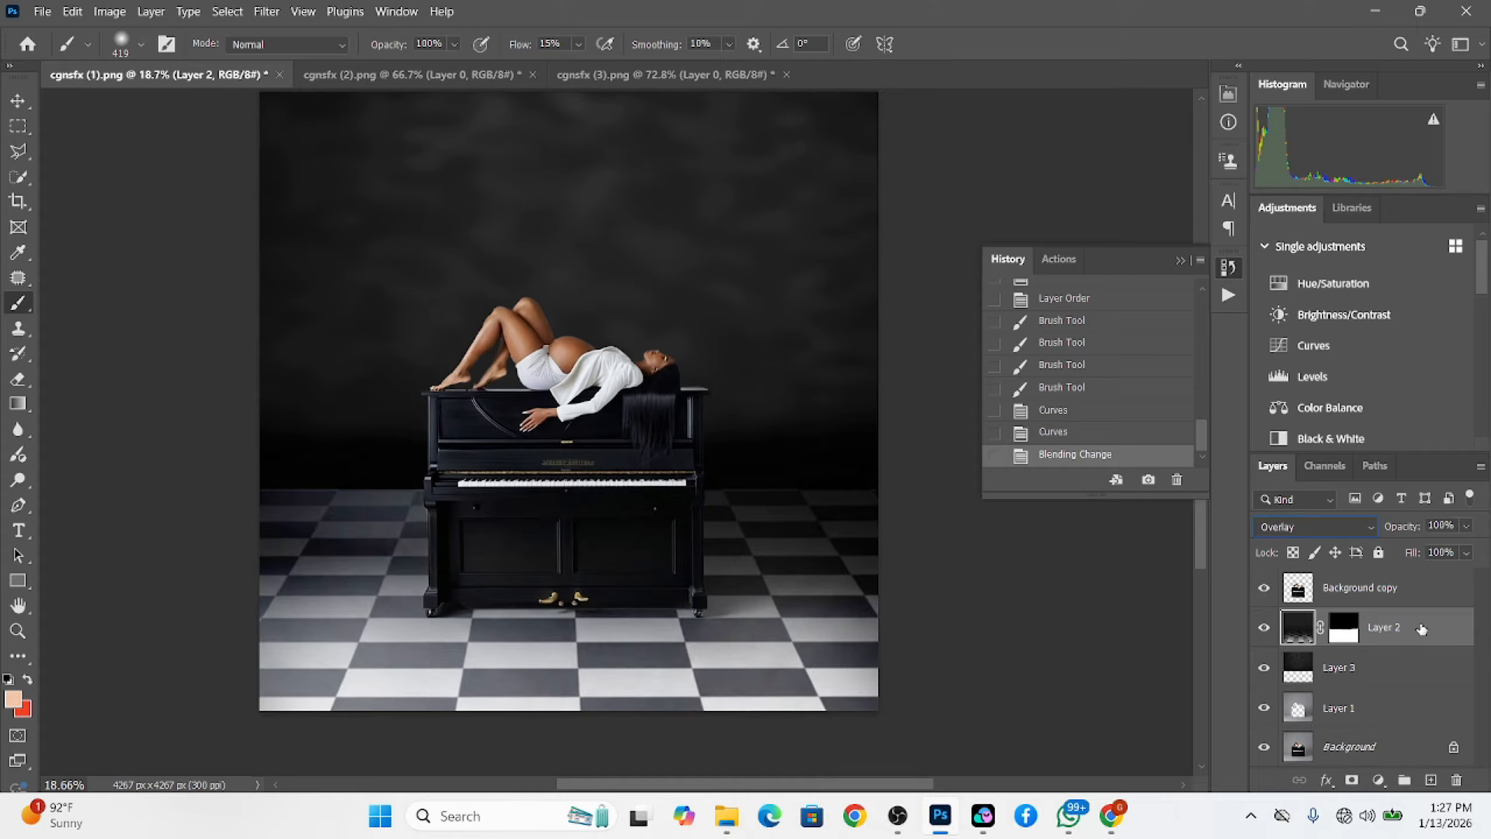
click(1304, 529)
click(1289, 246)
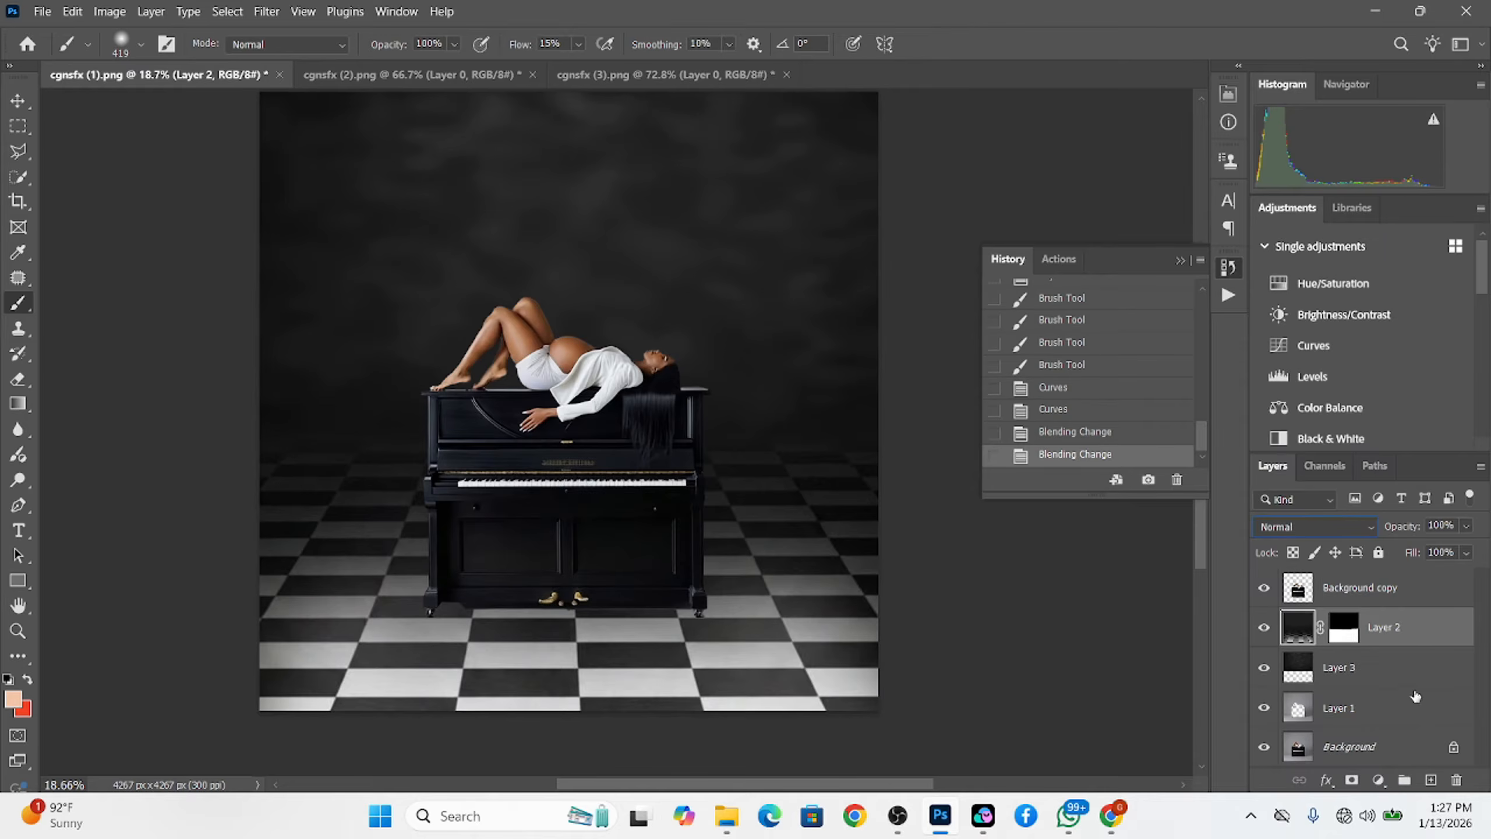
Add a layer above Layer 3, paint one black 2219 px brush dab at 100% flow around the piano's base, and move it above Layer 2
click(1409, 662)
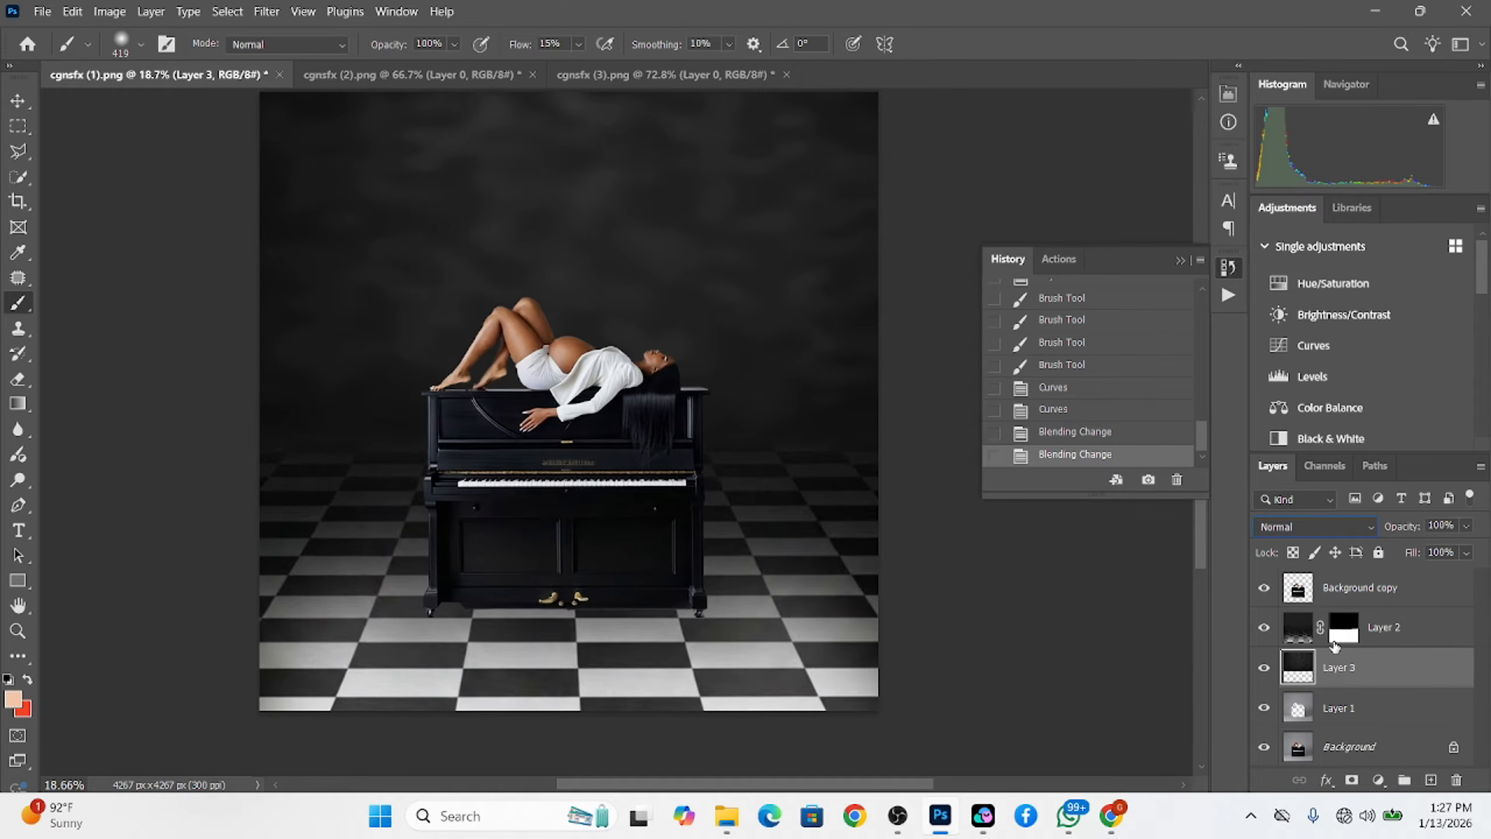
click(1429, 779)
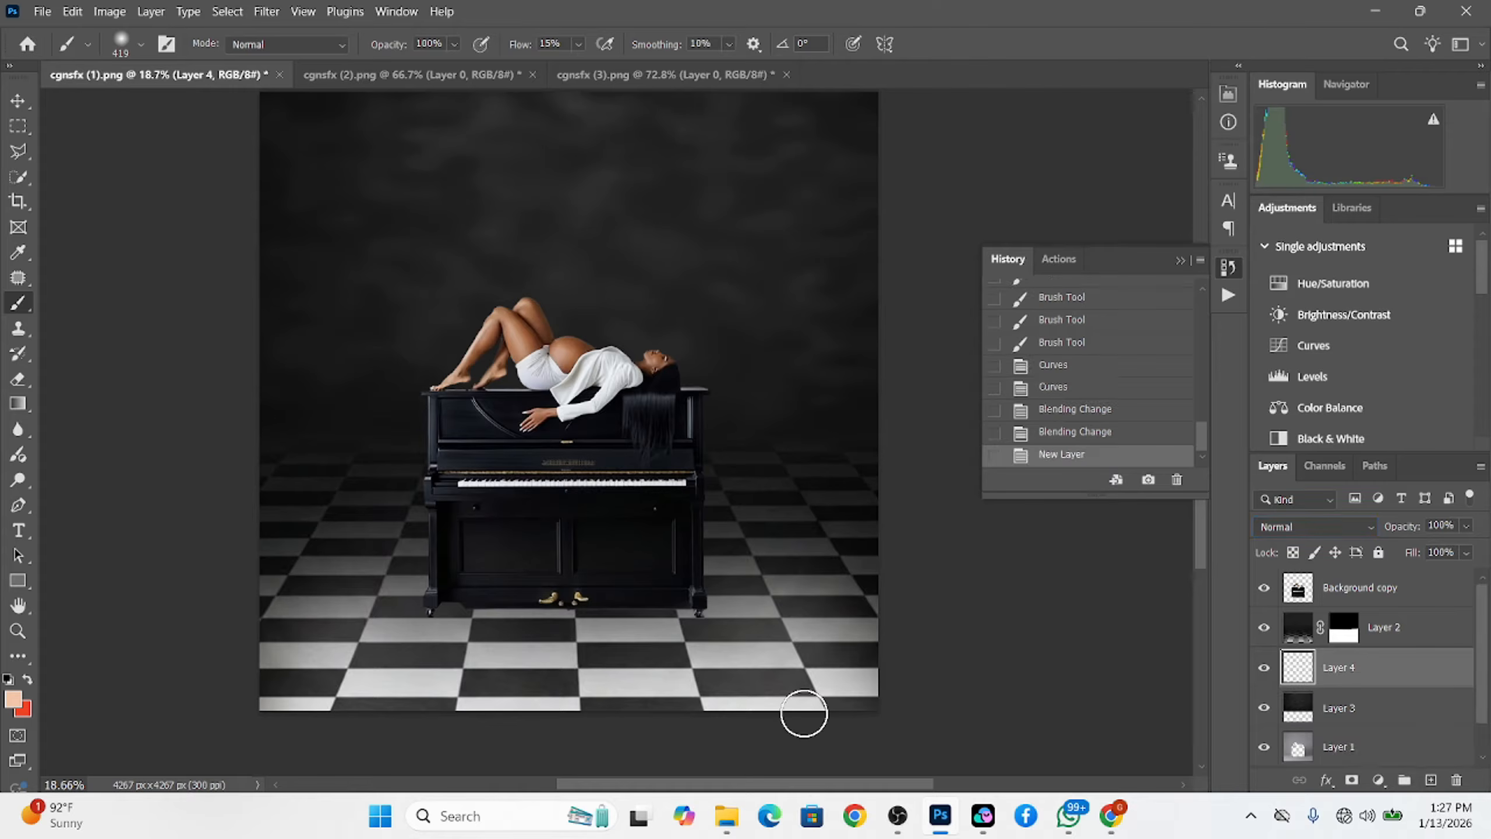
drag(547, 596, 596, 506)
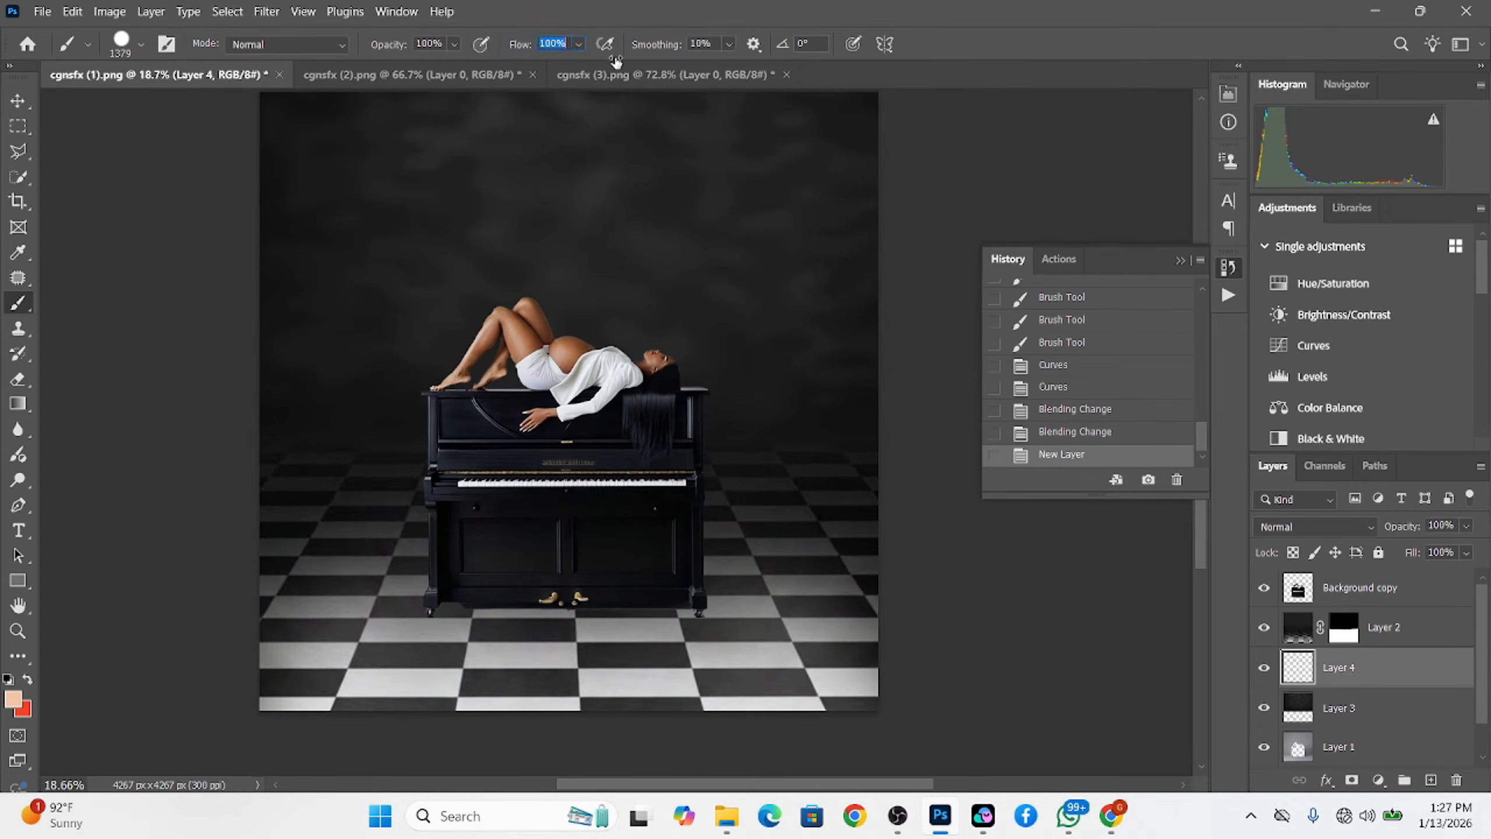
drag(531, 628, 549, 640)
key(d)
drag(546, 599, 628, 634)
click(545, 583)
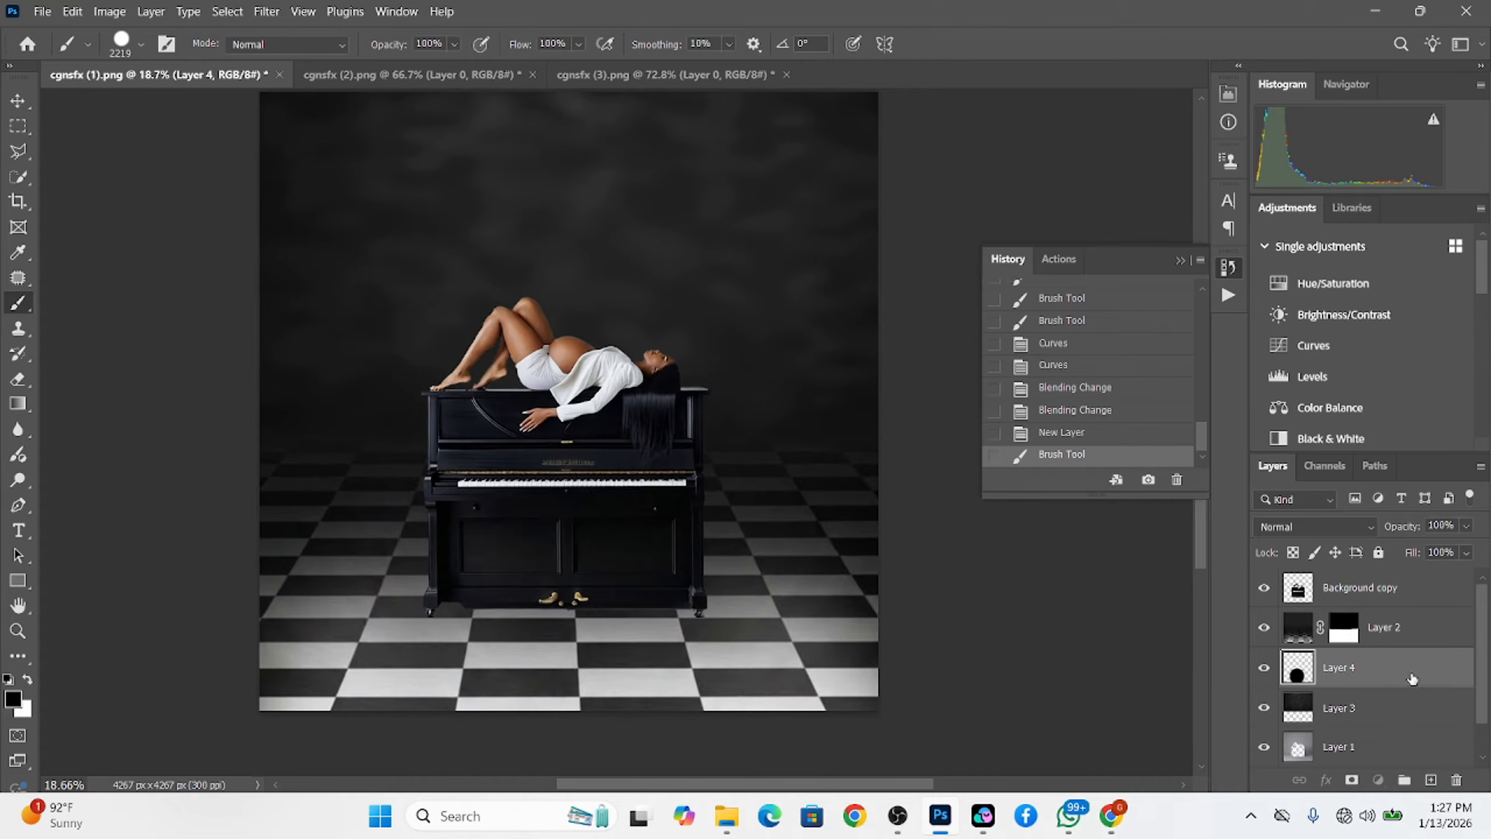
mouse_move(1412, 679)
mouse_down()
mouse_move(1417, 617)
mouse_move(1427, 670)
mouse_move(1416, 624)
mouse_up()
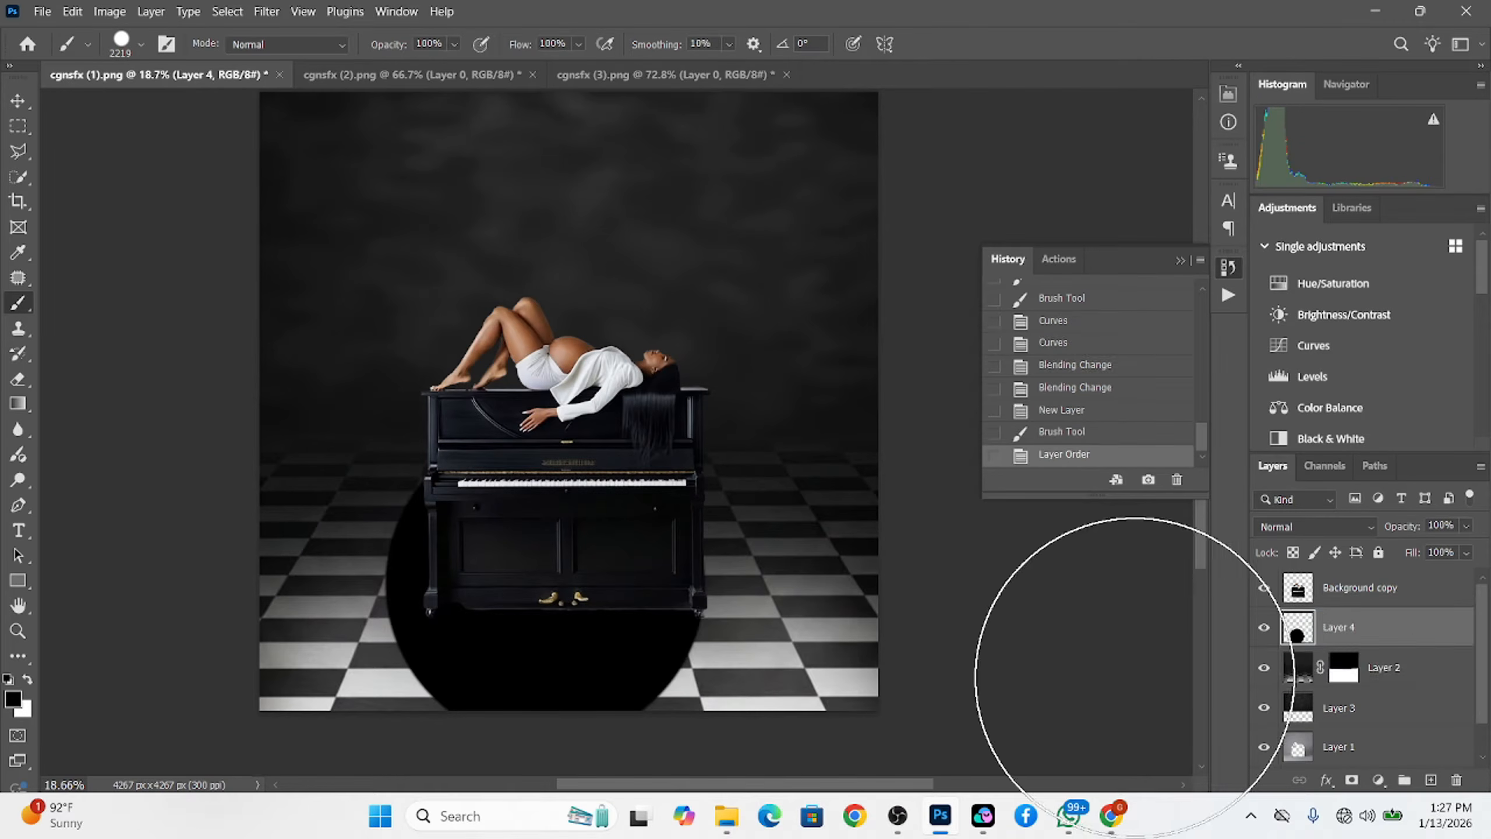
Distort the black circle on Layer 4 into a flat ellipse under the piano's base, extending slightly beyond both sides of the piano
key(v)
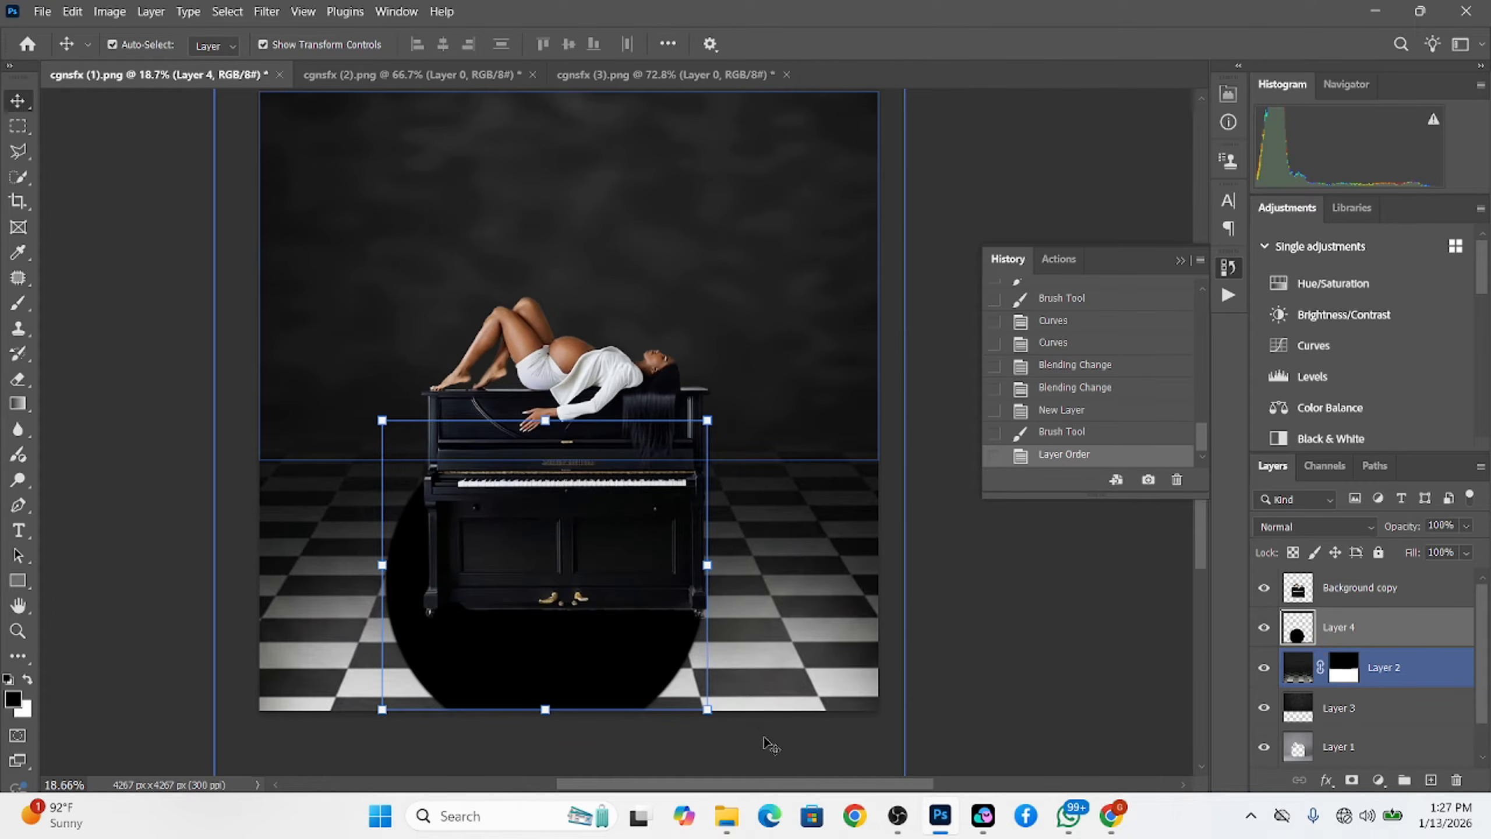
key(ctrl)
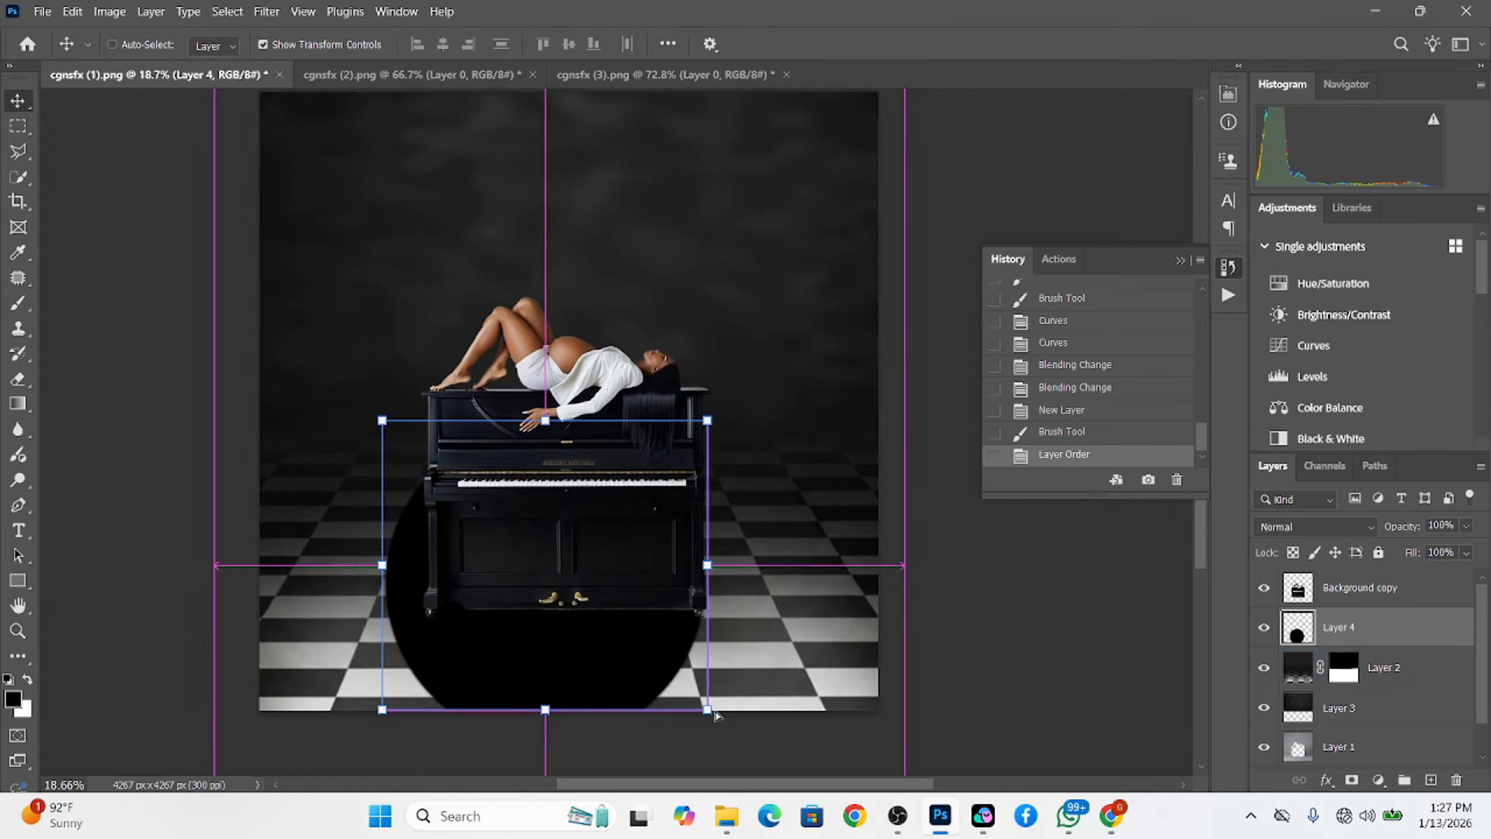
drag(708, 717, 834, 715)
drag(382, 710, 294, 711)
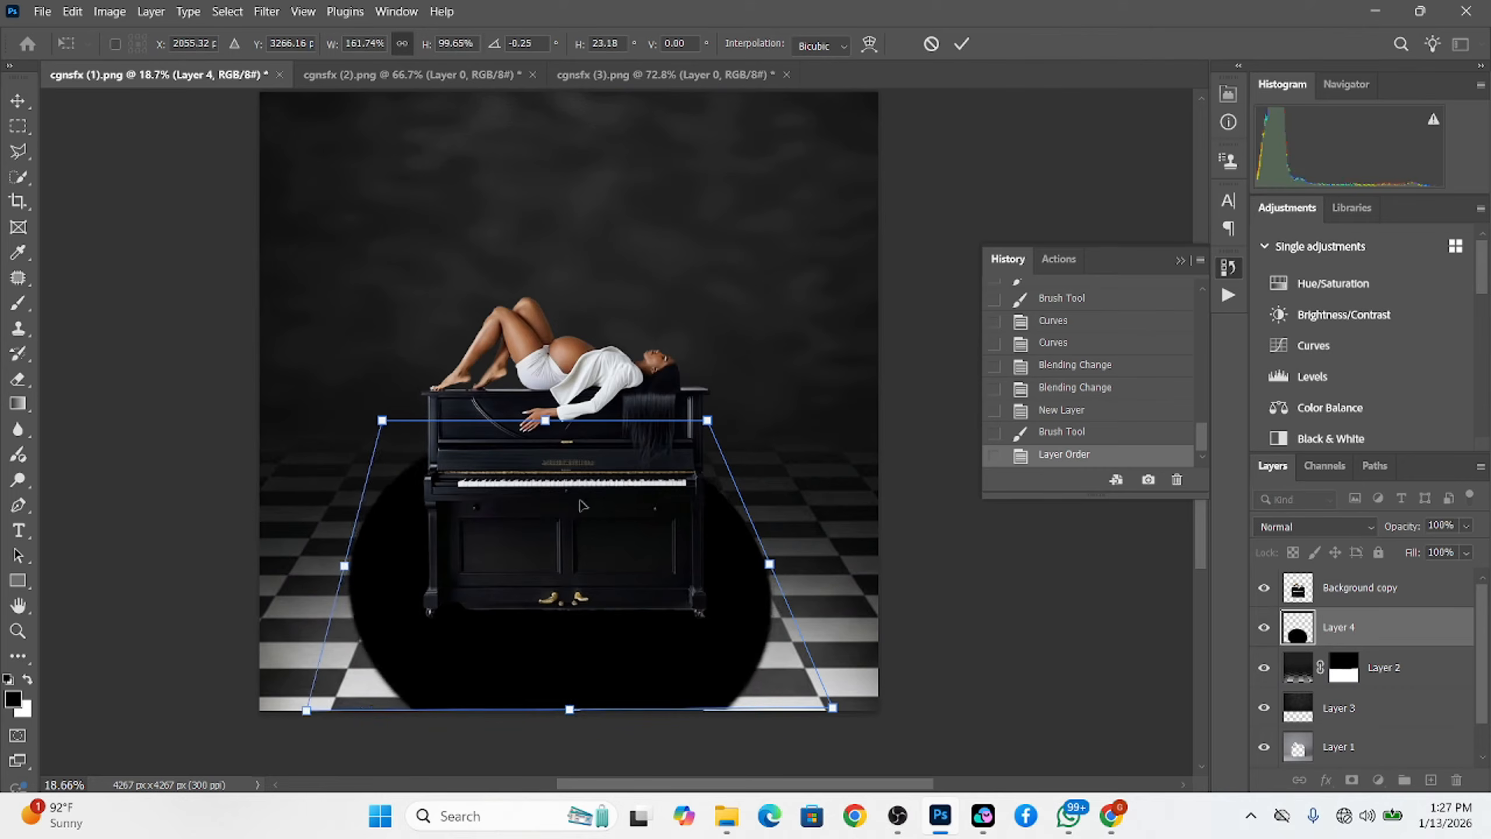
drag(546, 421, 569, 611)
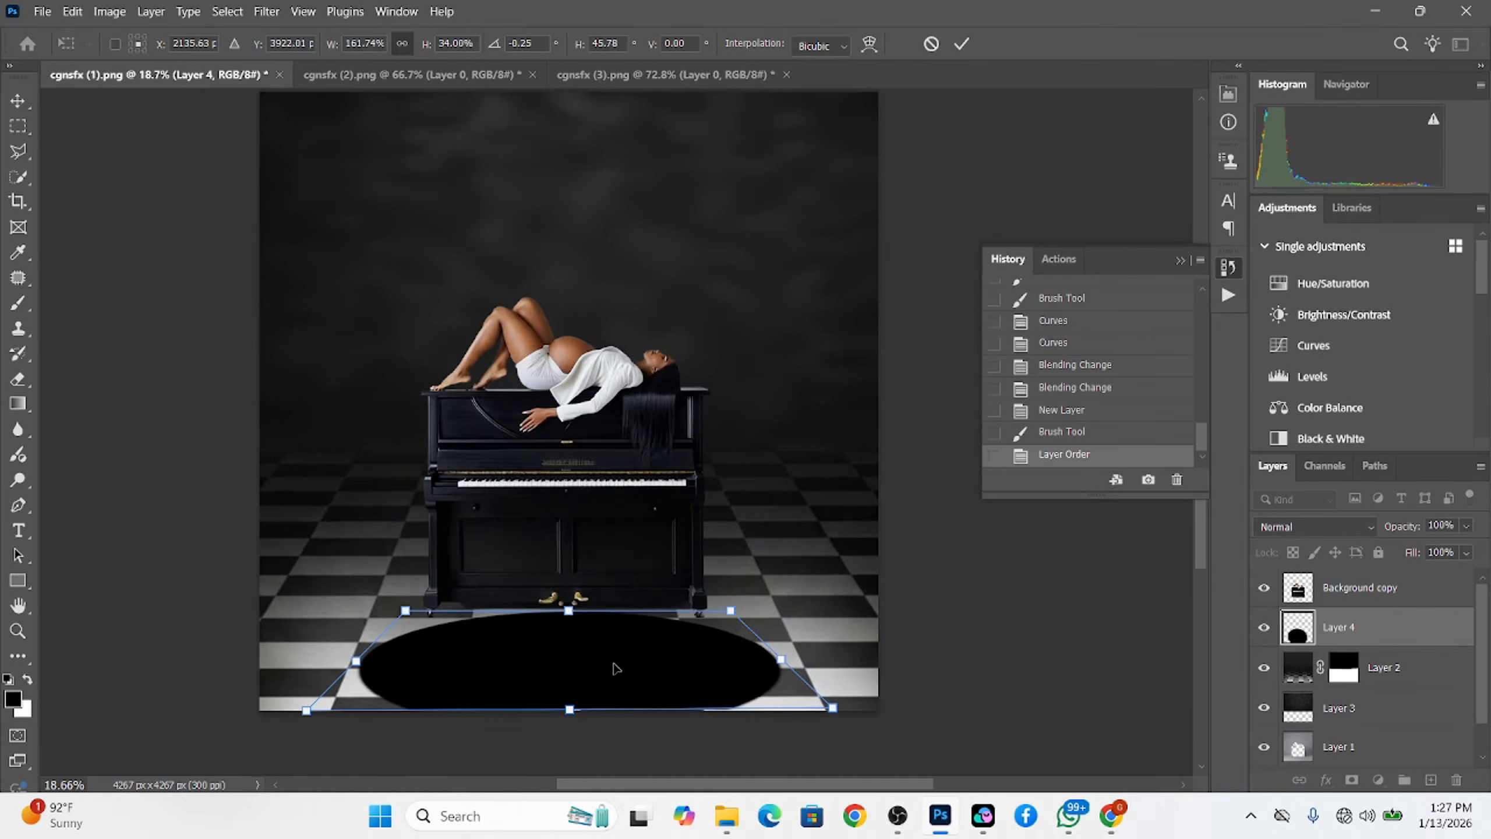
drag(731, 611, 724, 625)
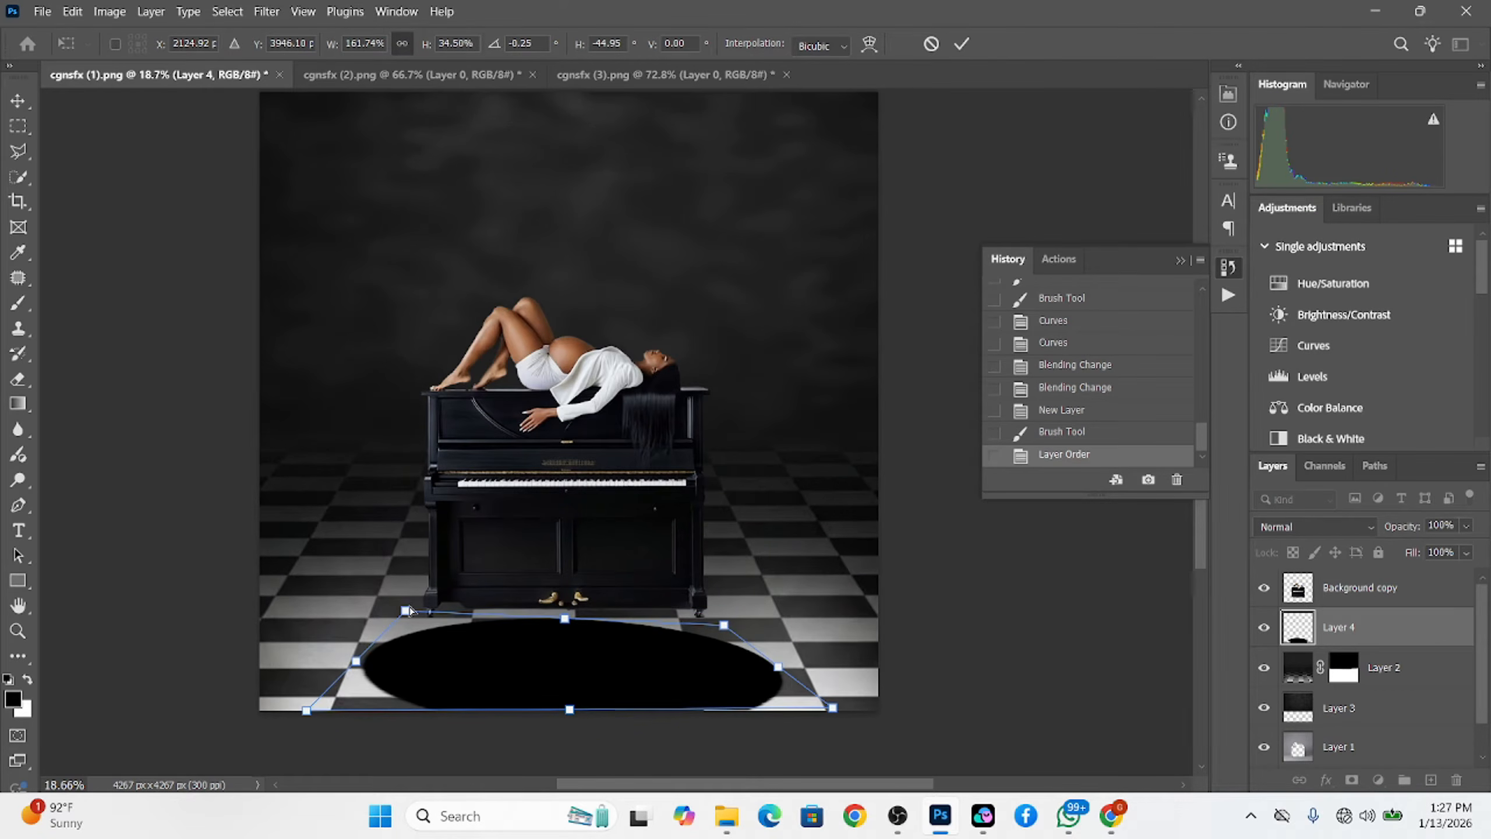
drag(410, 611, 401, 629)
drag(563, 626, 570, 571)
drag(917, 654, 915, 658)
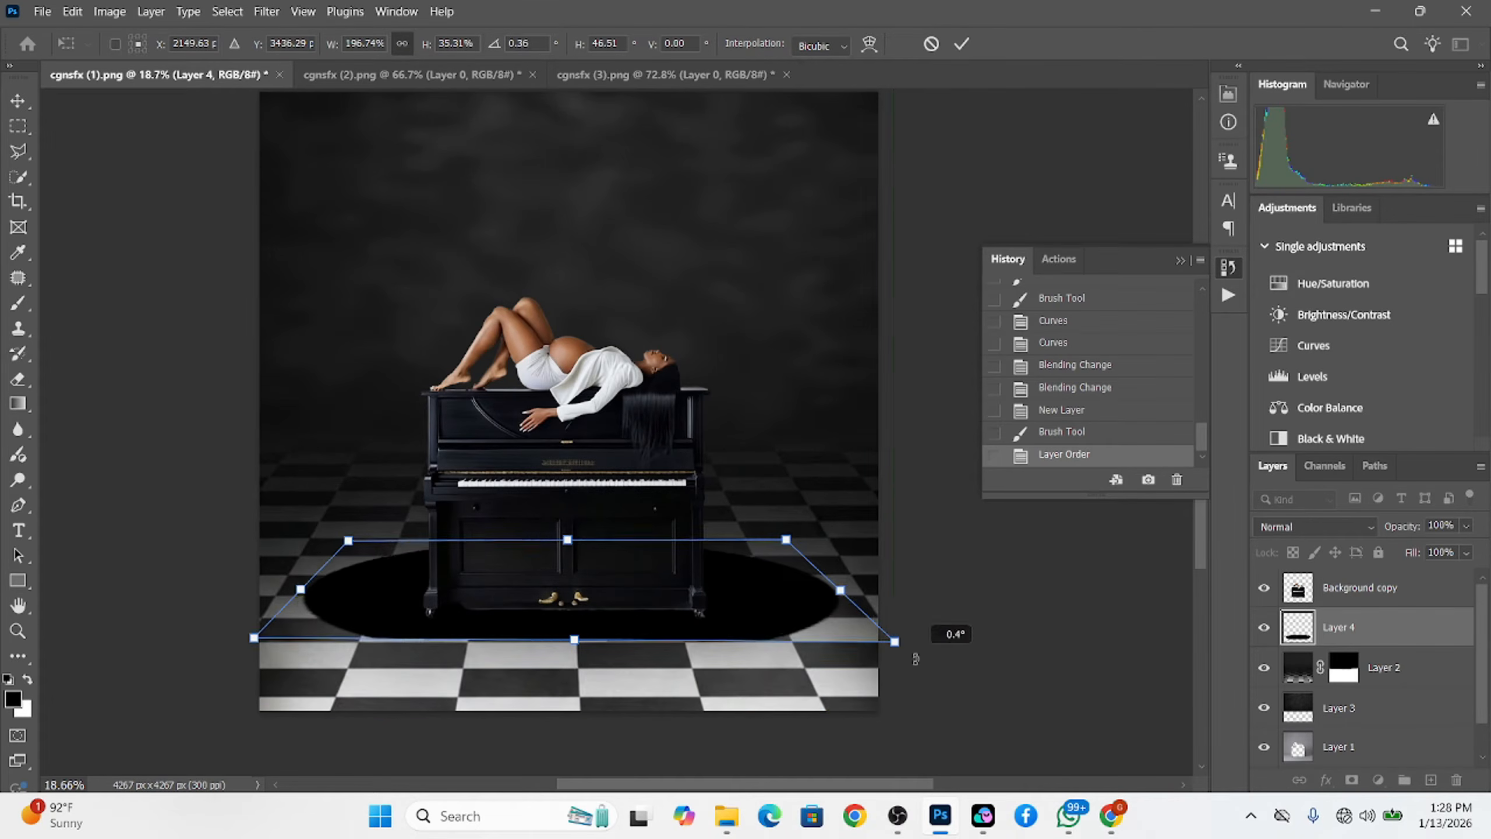
drag(845, 597, 743, 597)
drag(300, 587, 373, 588)
click(961, 46)
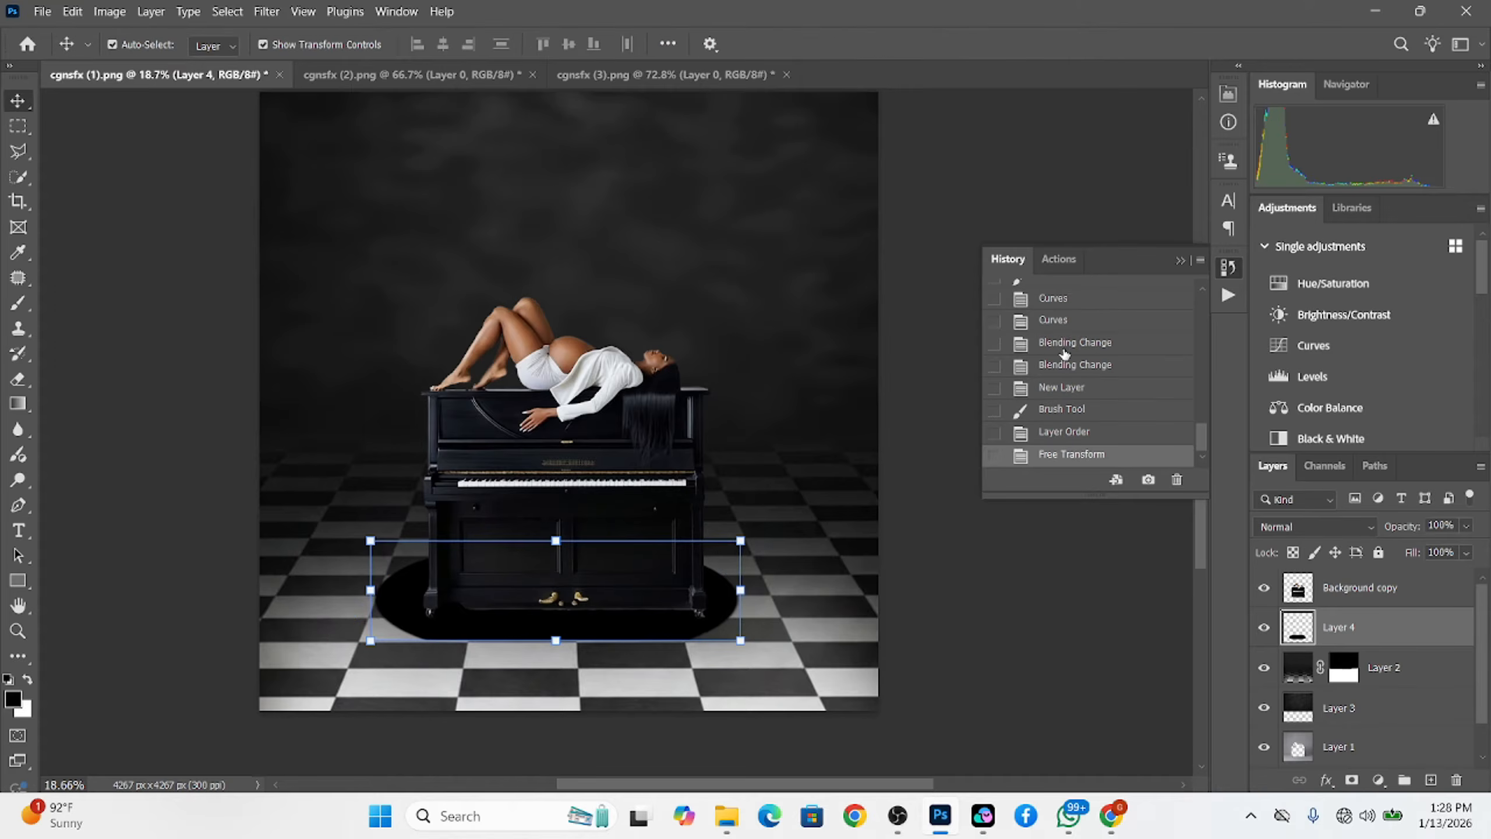
Soften the black ellipse on Layer 4 with a Gaussian Blur of 135.9 pixels
click(267, 11)
mouse_move(305, 229)
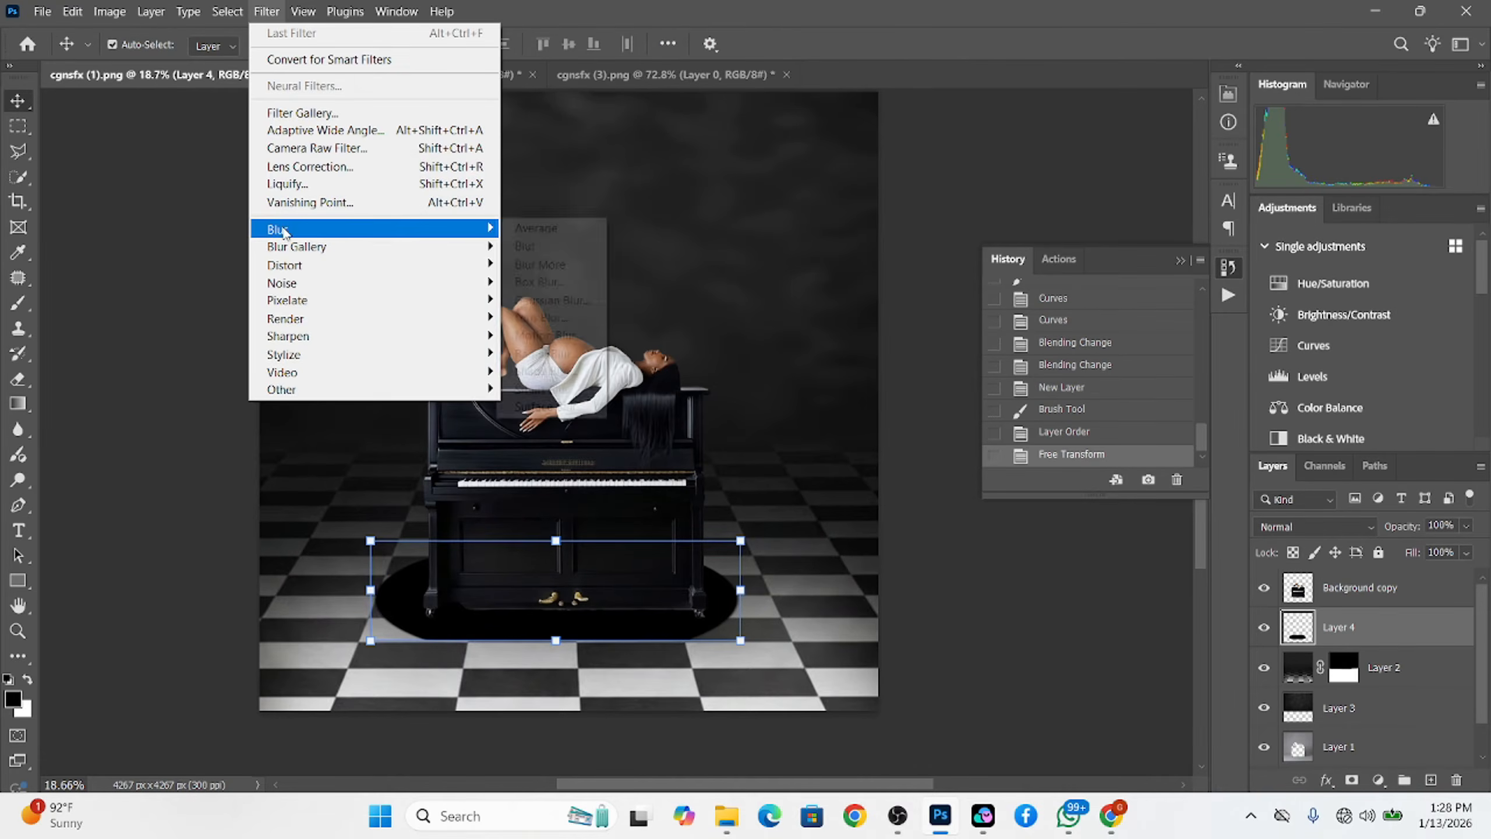
click(552, 301)
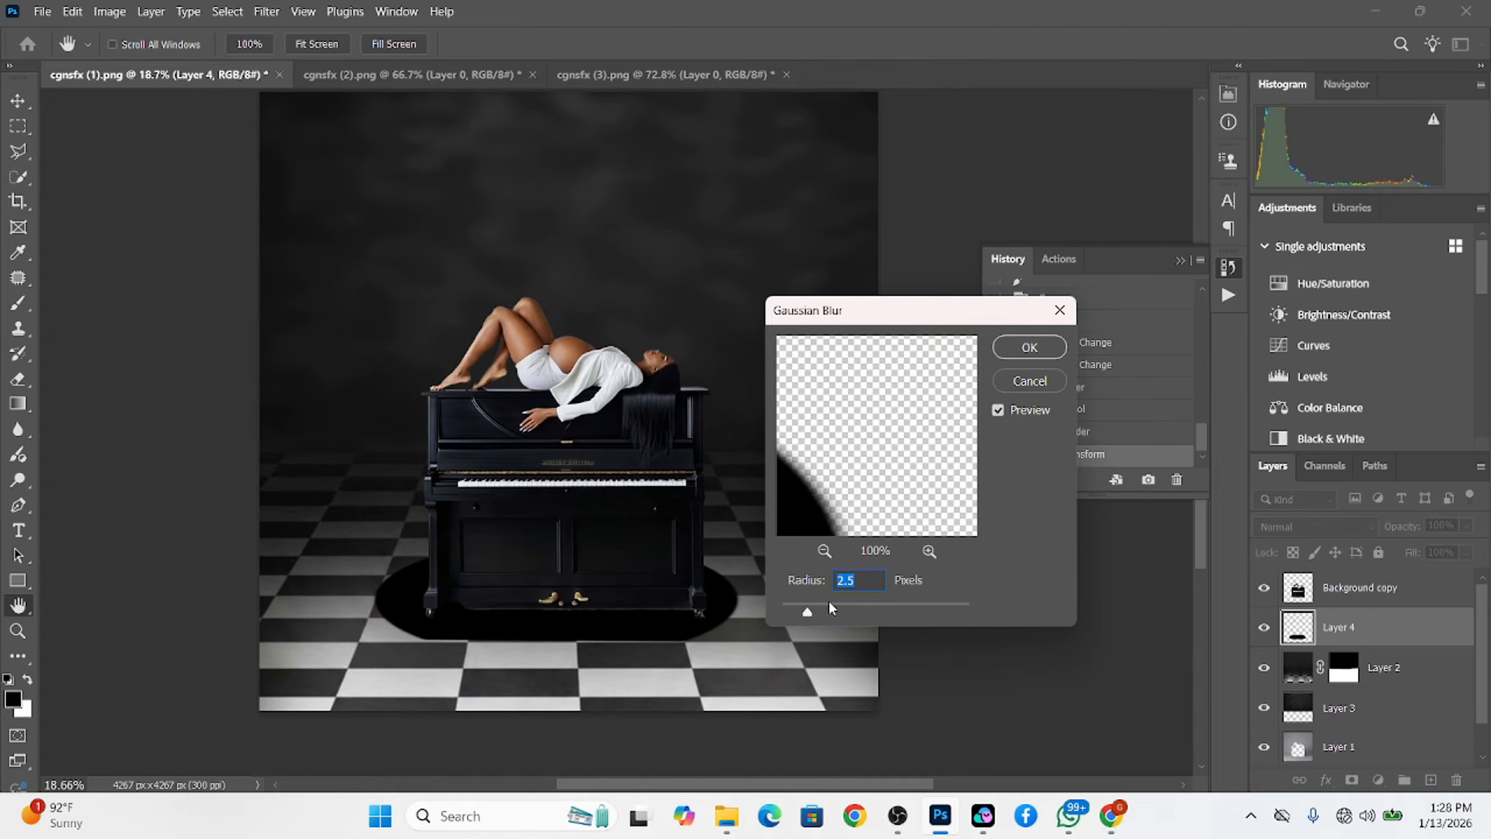
drag(848, 613, 915, 612)
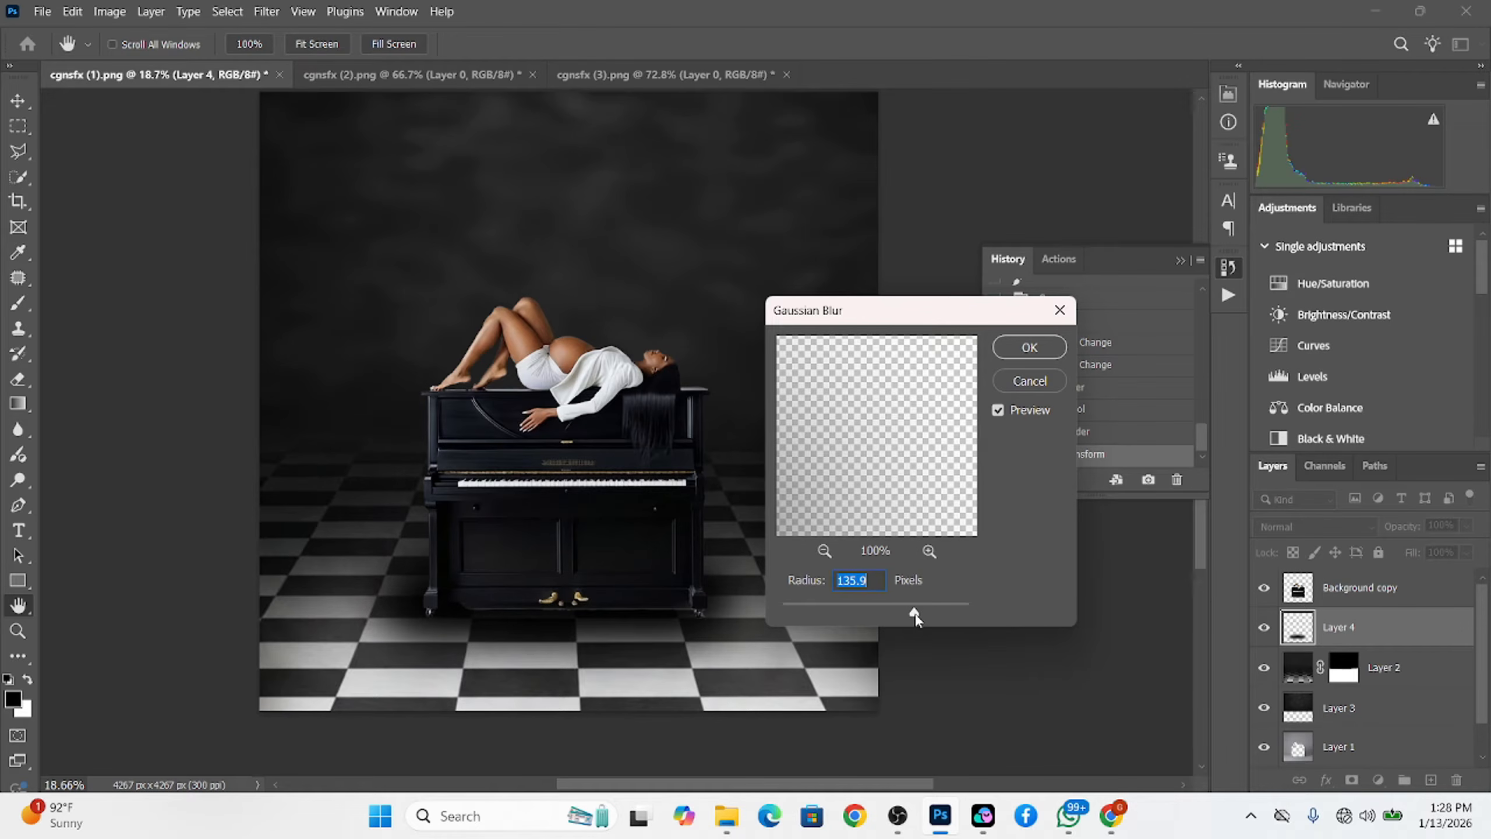
click(1030, 347)
Shrink the blurred shadow on Layer 4 to about 85% width and 63% height and centre it beneath the piano's base
drag(745, 612, 741, 625)
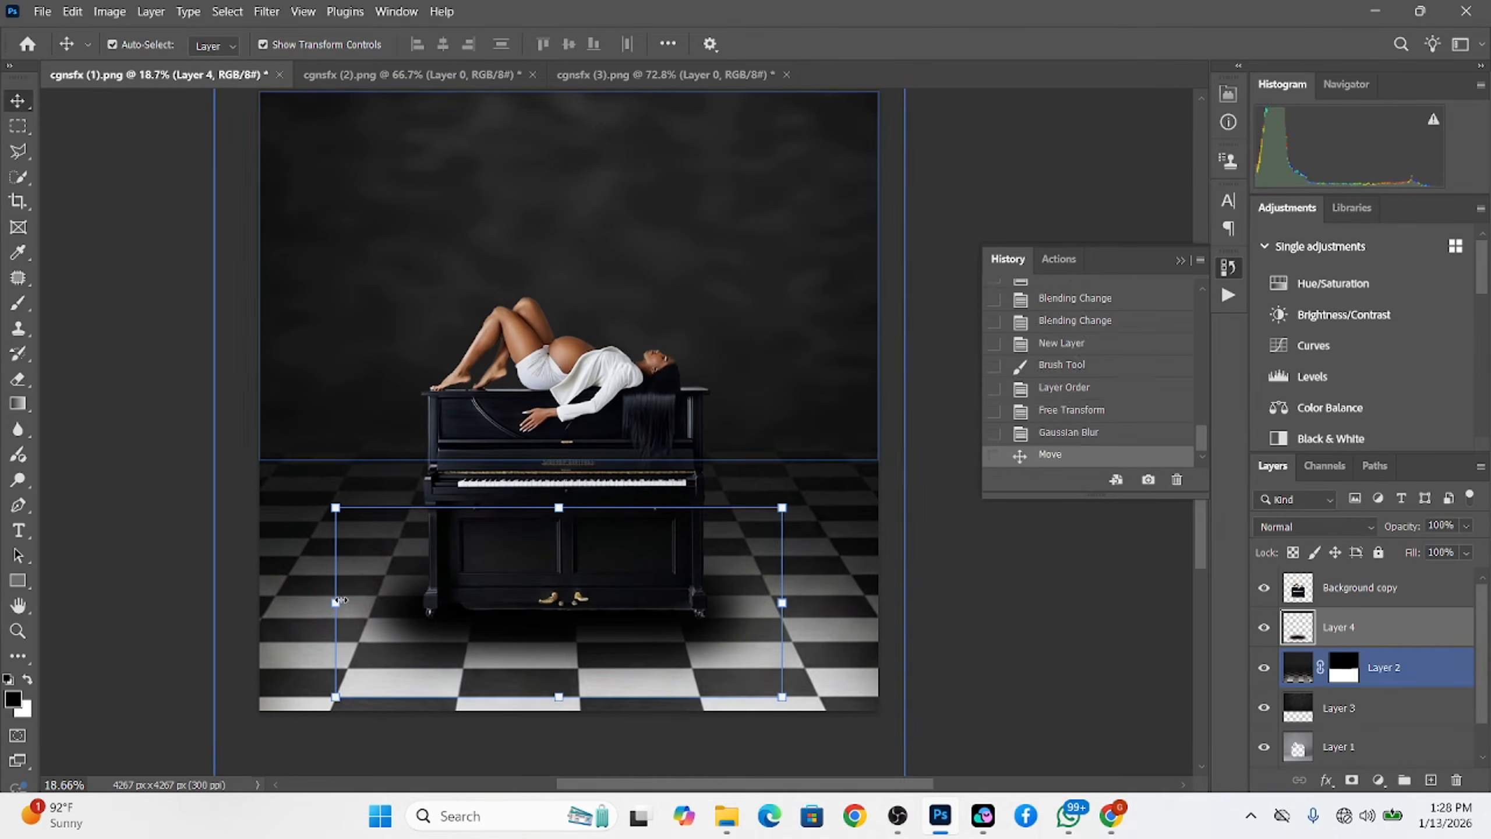
drag(340, 600, 368, 609)
mouse_move(795, 590)
mouse_down()
mouse_move(728, 587)
mouse_move(778, 590)
mouse_up()
drag(566, 697, 565, 609)
drag(629, 568, 623, 607)
drag(763, 620, 736, 618)
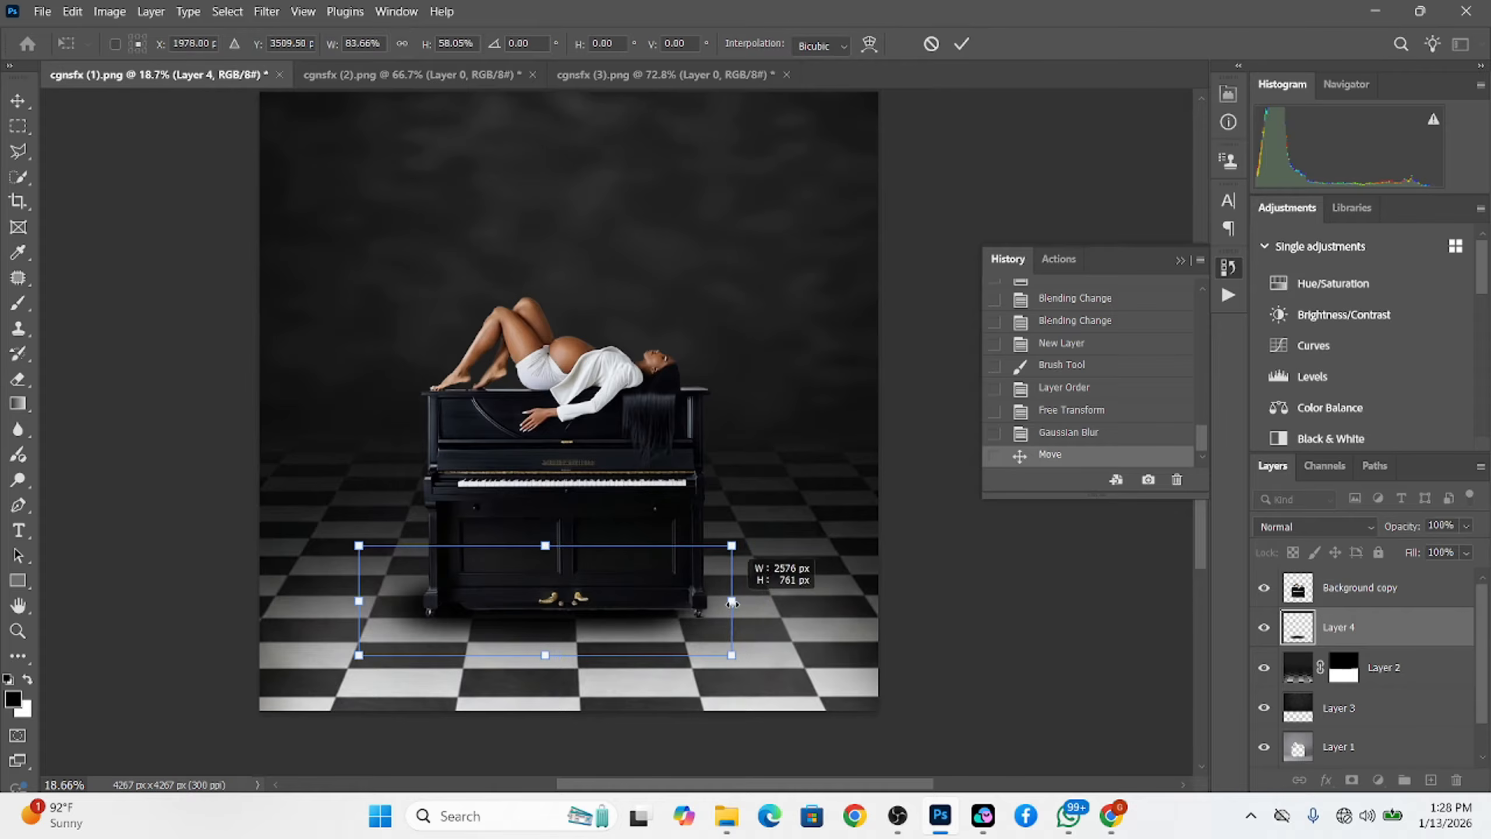
drag(640, 640, 661, 638)
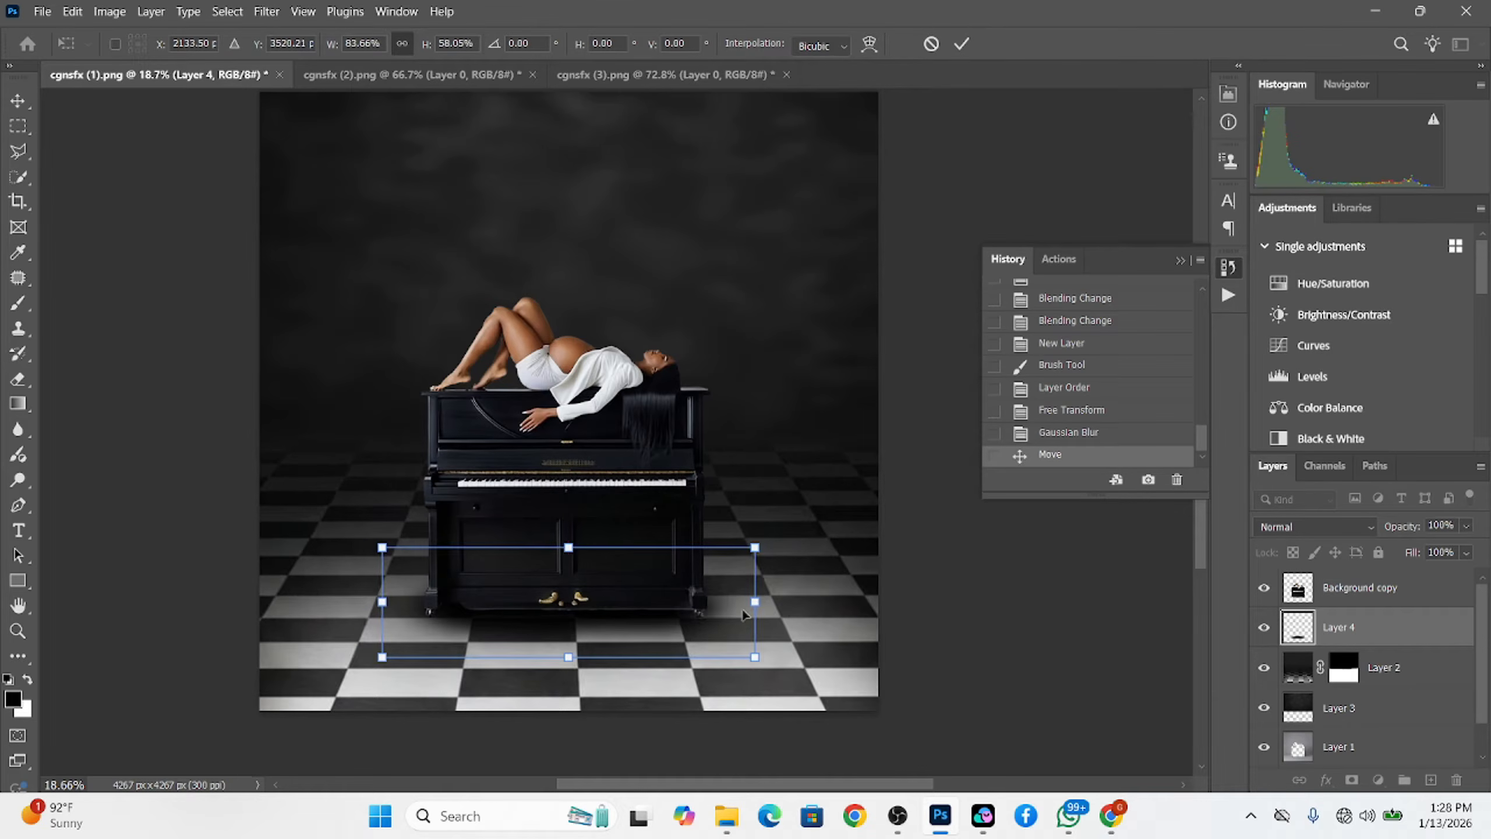
drag(756, 548, 762, 537)
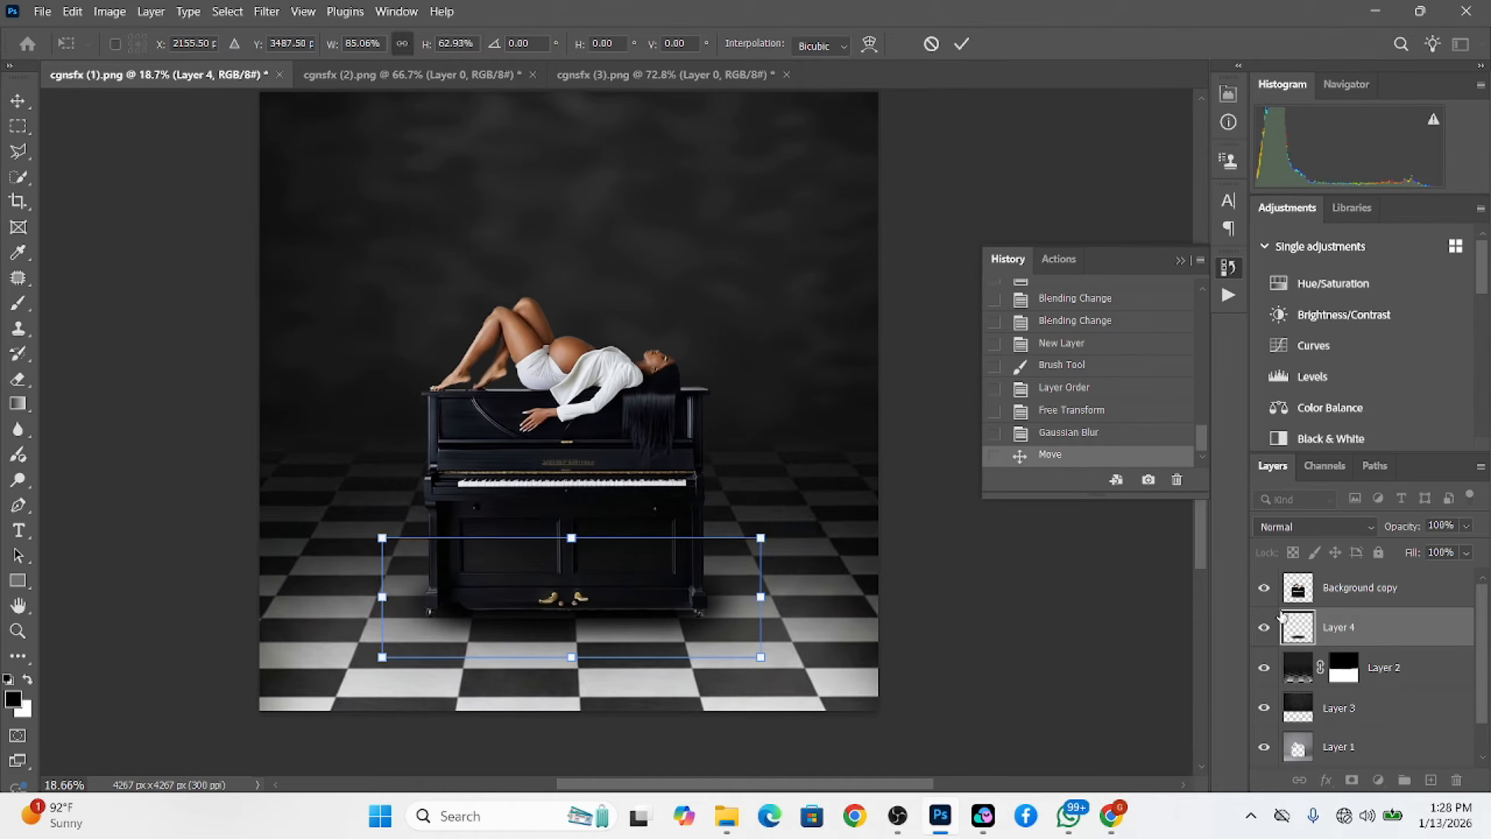
Set Layer 4 to the Multiply blend mode and widen the shadow to about 88% so it extends evenly past the piano
click(1315, 527)
click(1289, 305)
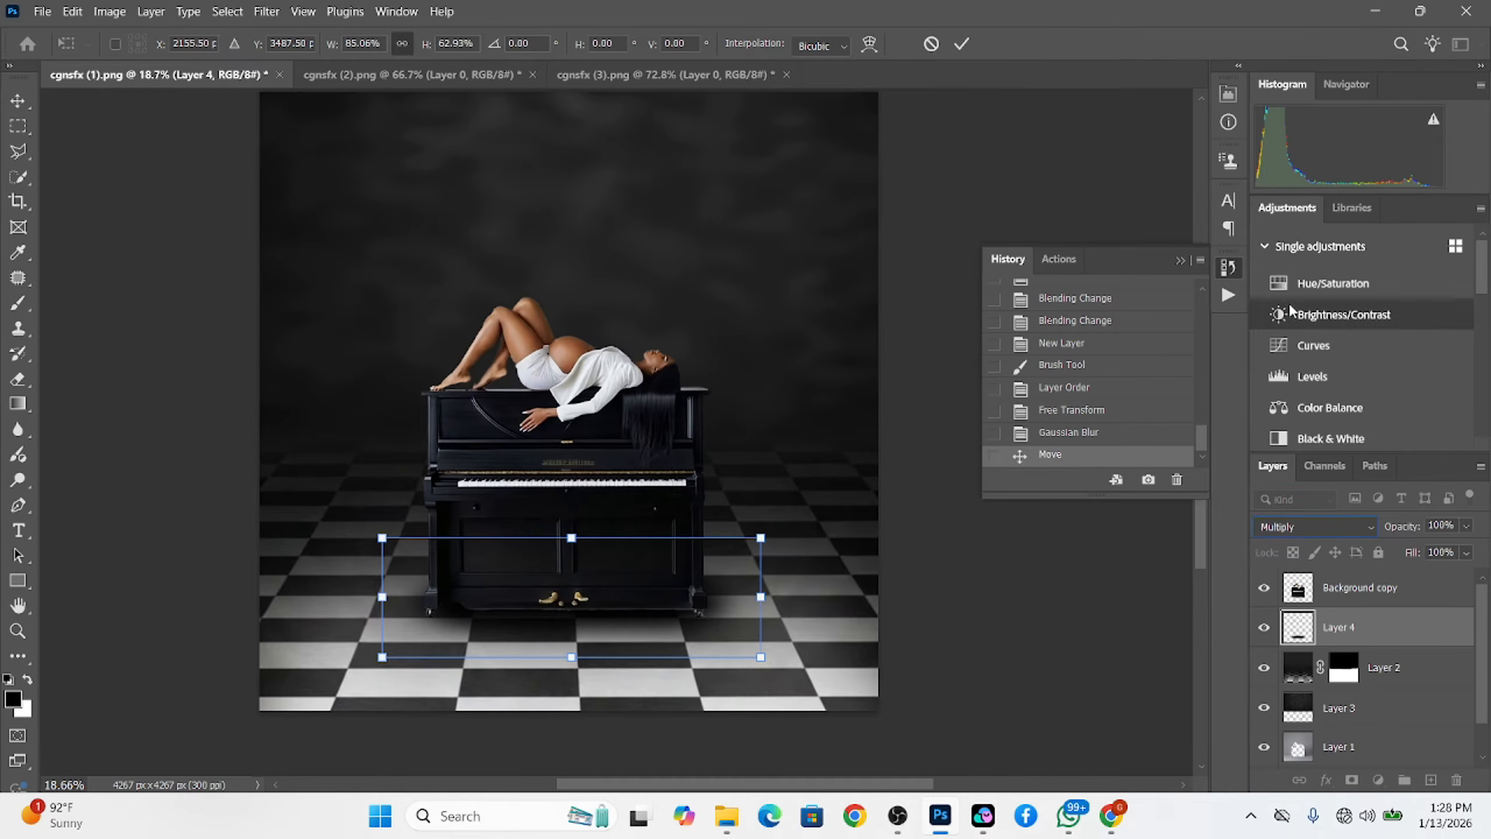
drag(650, 632, 757, 603)
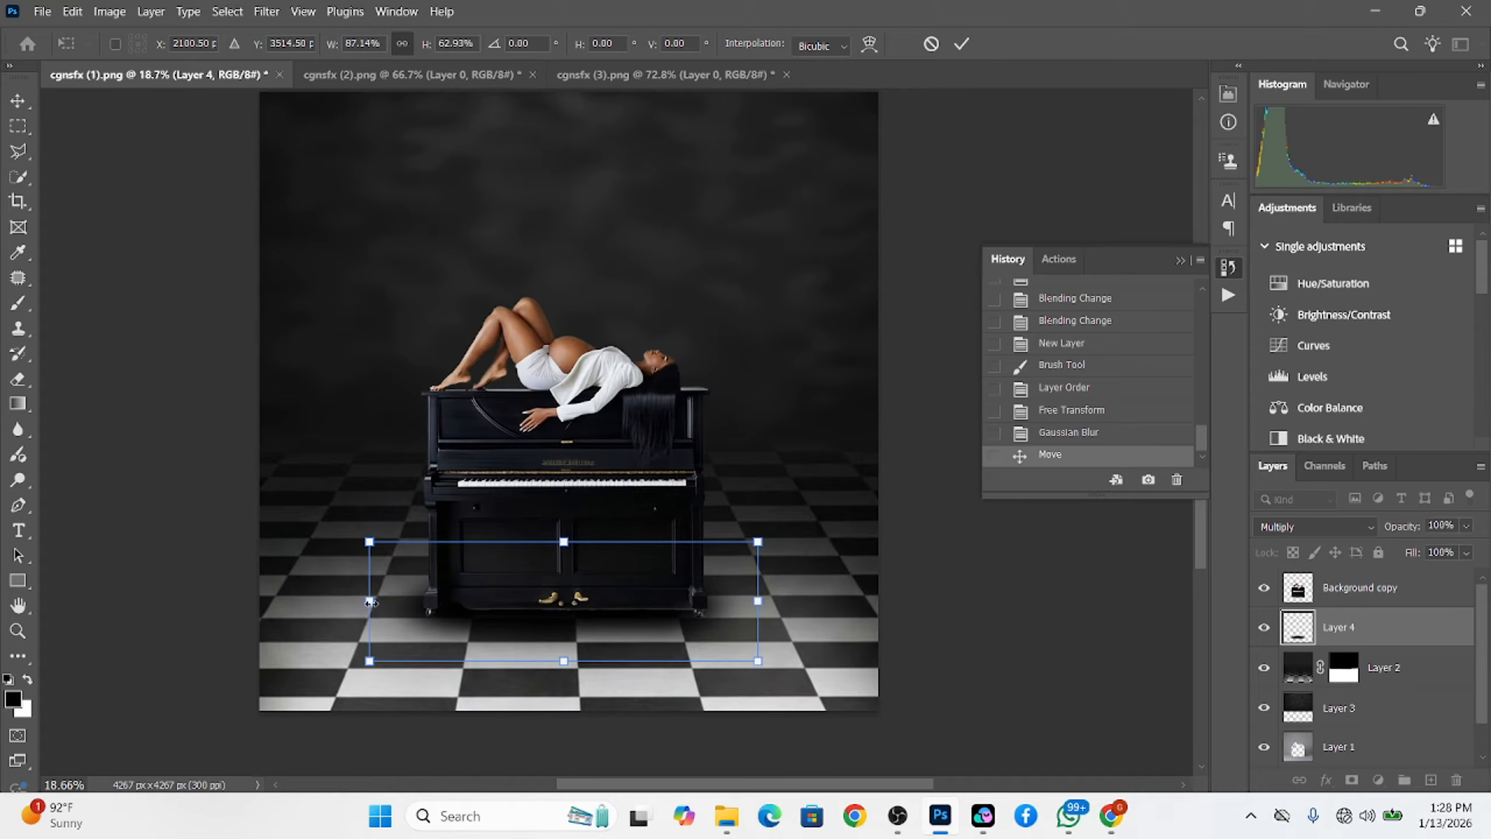
drag(369, 603, 365, 602)
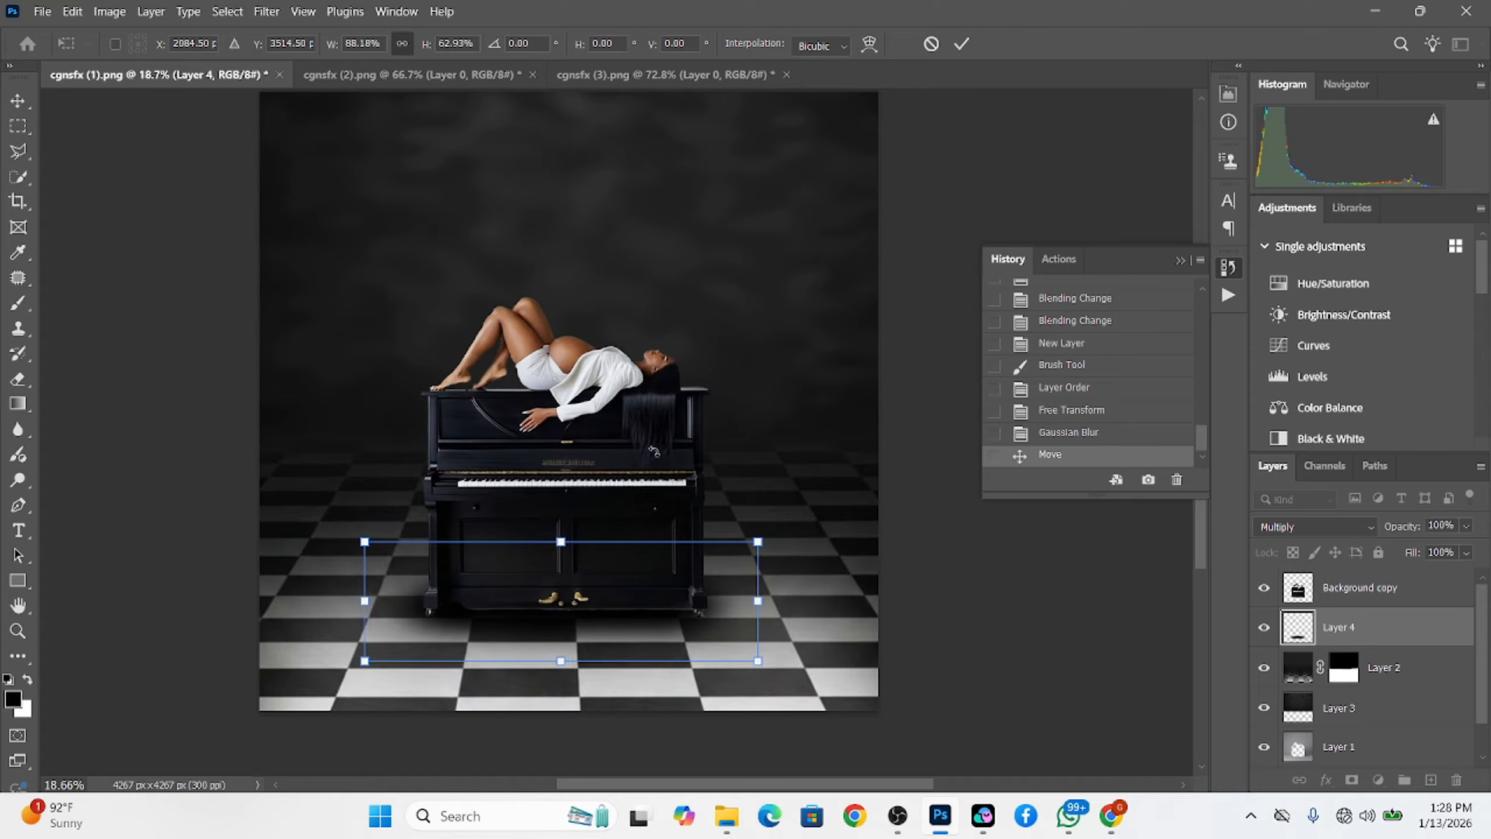
click(961, 45)
Create a layer above Layer 4 and paint one black 107 px brush dab on the light tile in front of the piano's right leg
scroll(721, 652, up, 6)
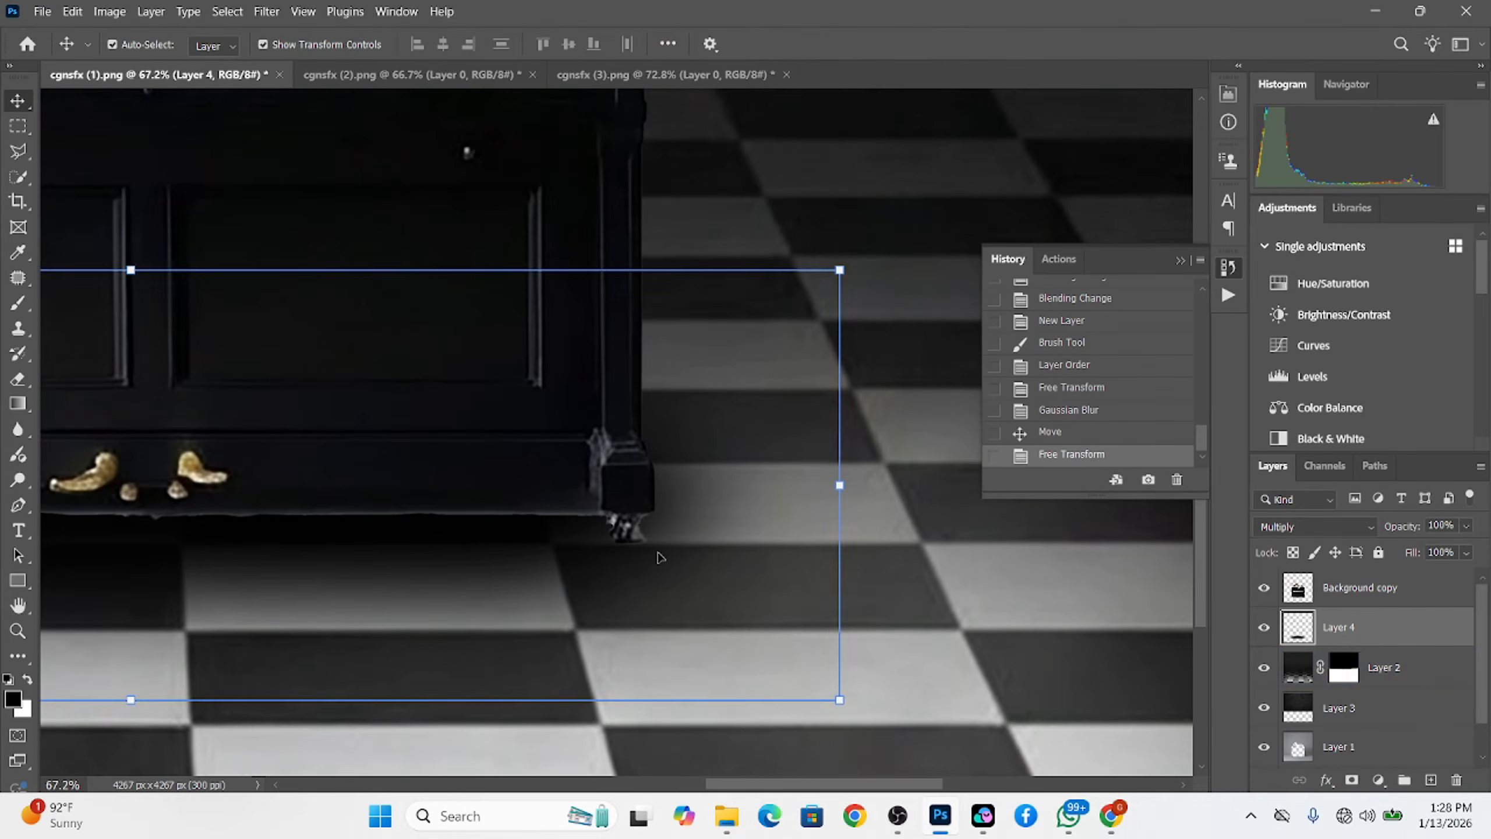
scroll(698, 570, down, 2)
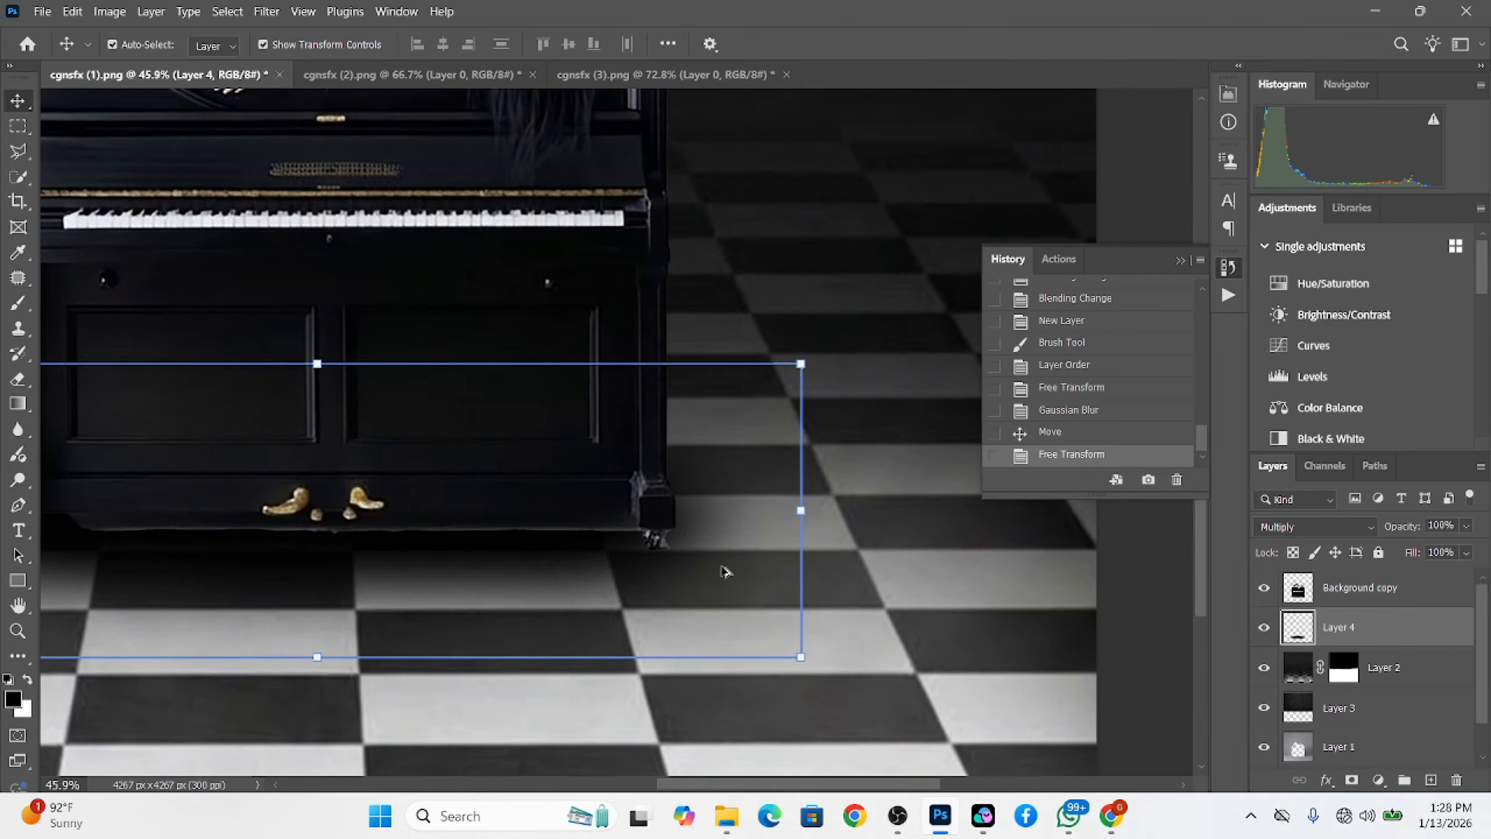
click(1432, 781)
key(b)
drag(650, 553, 353, 551)
drag(692, 603, 590, 583)
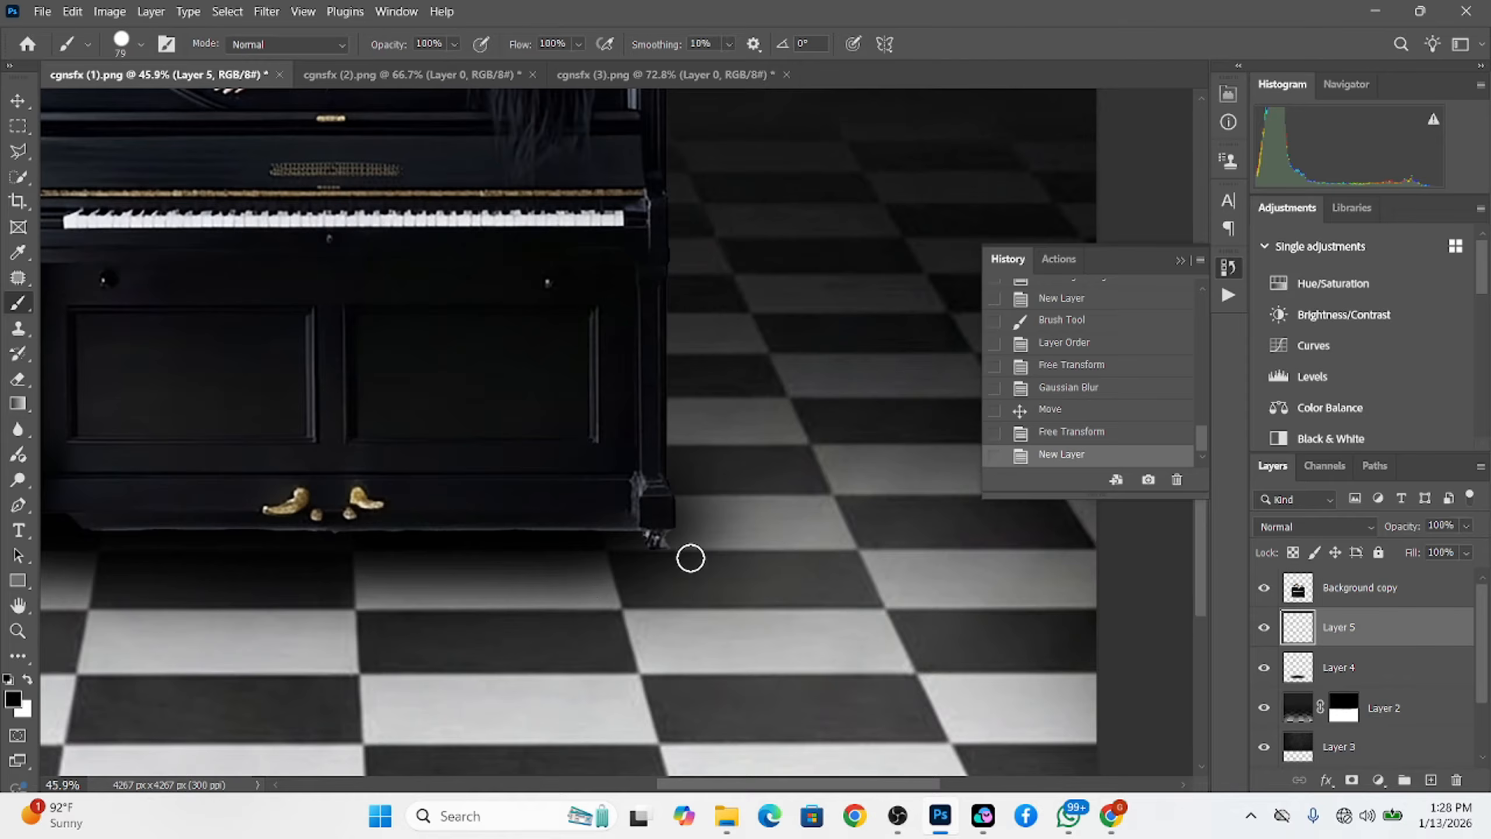
drag(690, 558, 679, 541)
click(657, 542)
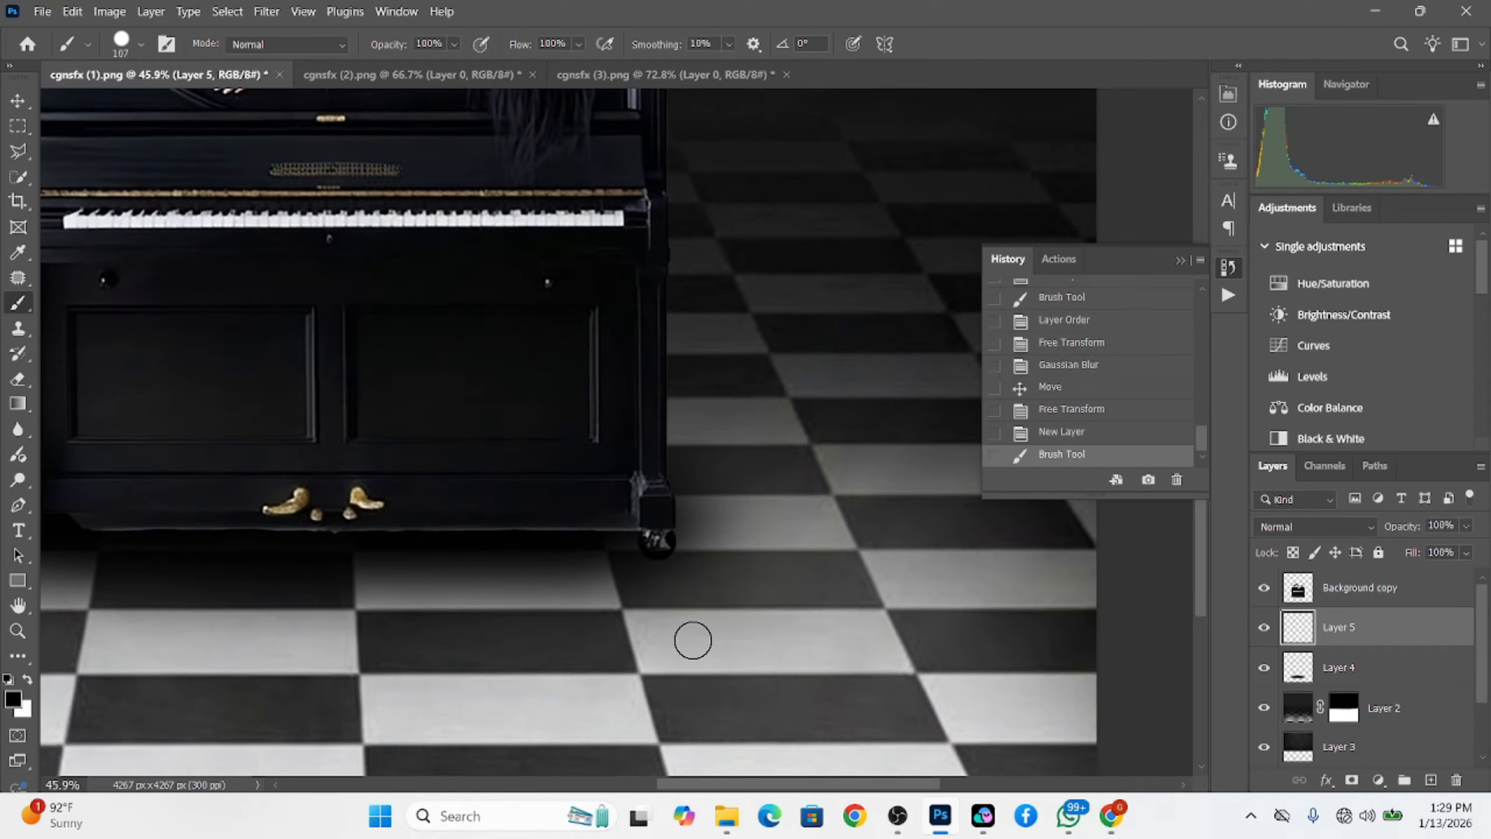
key(ctrl+z)
click(703, 636)
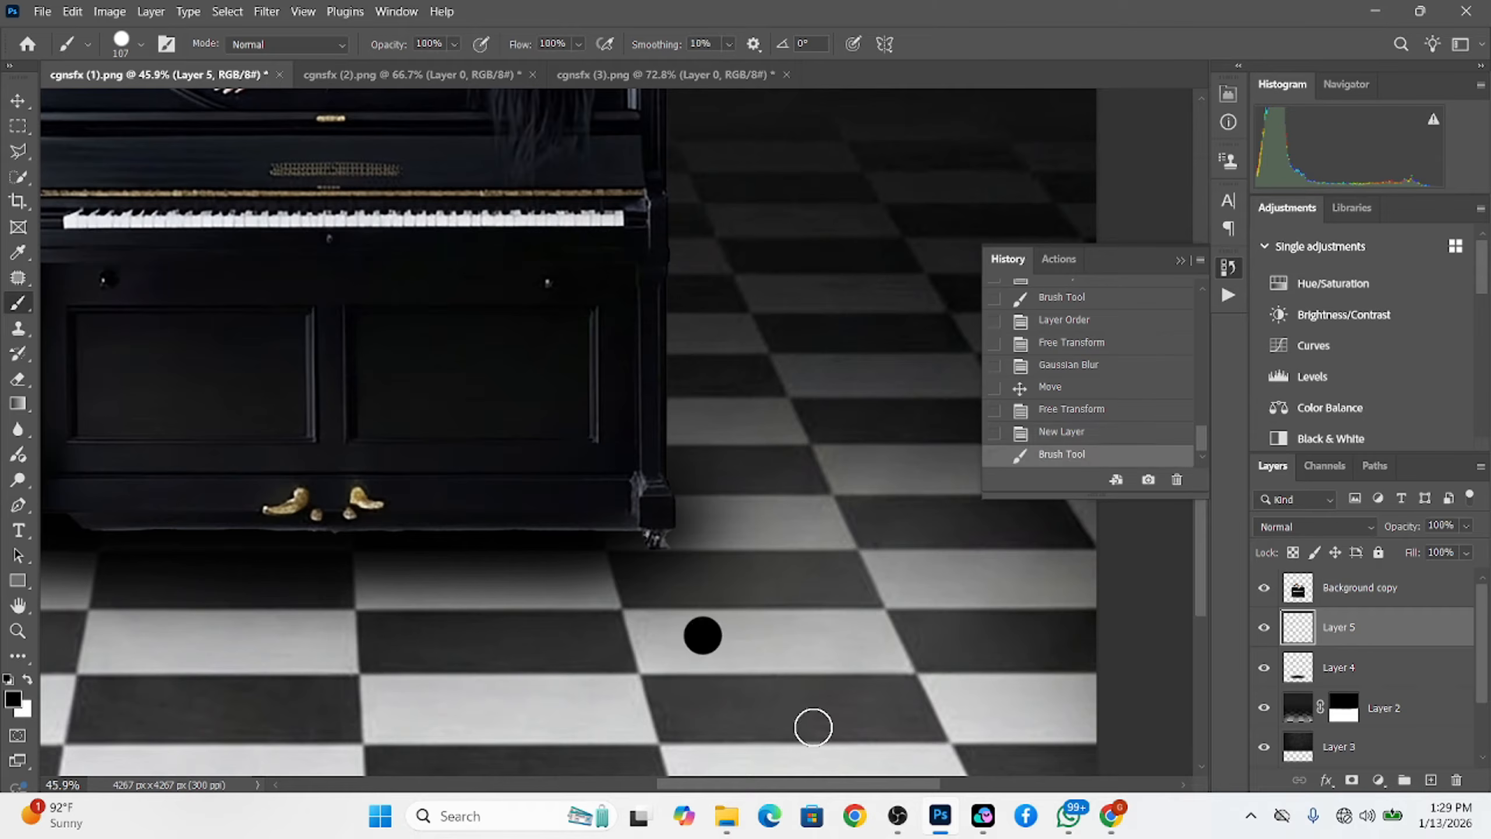
Squash the small black dab on Layer 5 into a flat ellipse, about 137% wide and 39% high
key(ctrl+t)
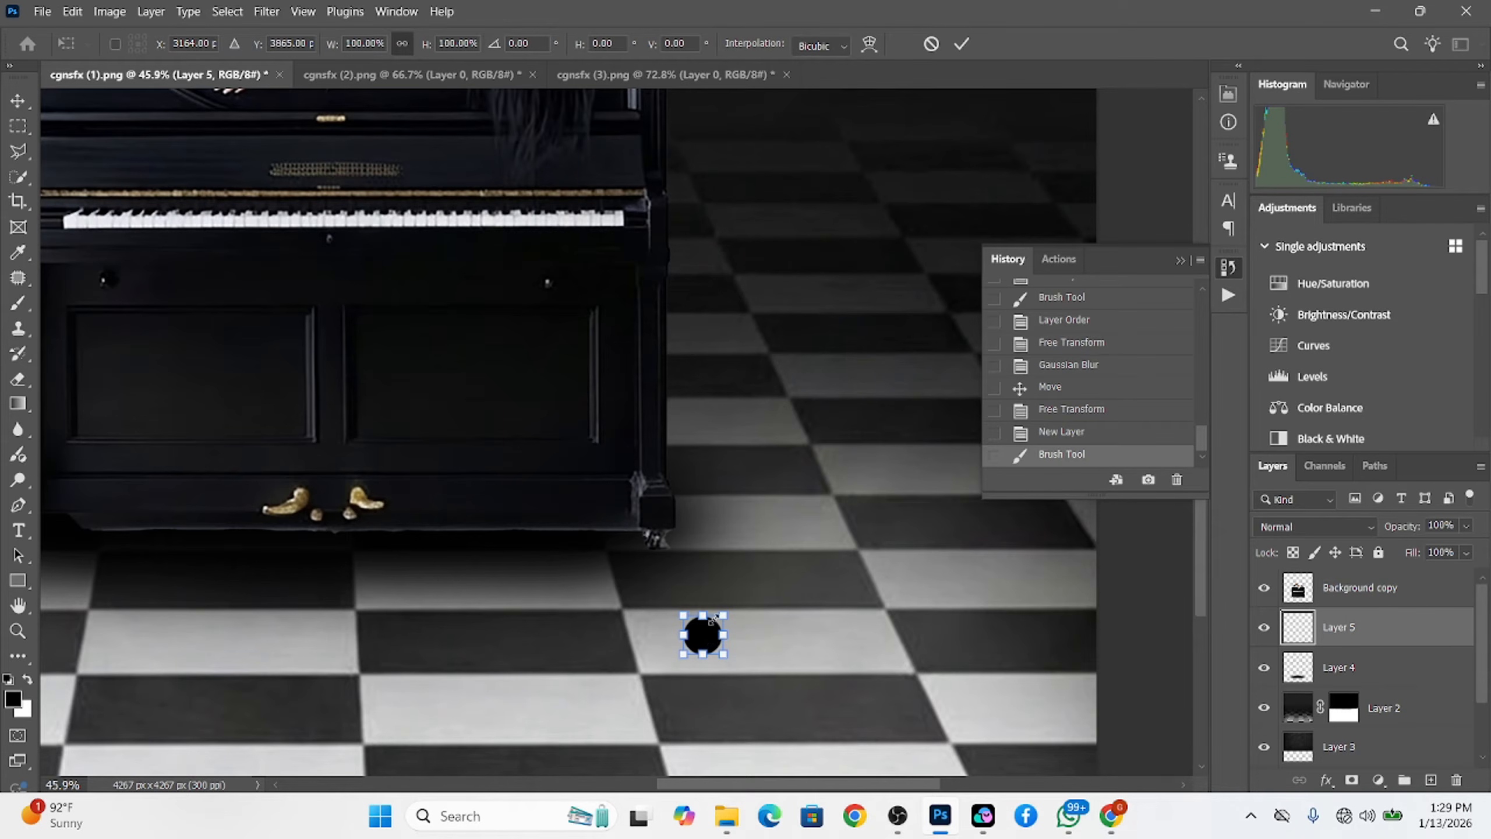
mouse_move(710, 612)
mouse_down()
mouse_move(709, 642)
mouse_move(738, 667)
mouse_up()
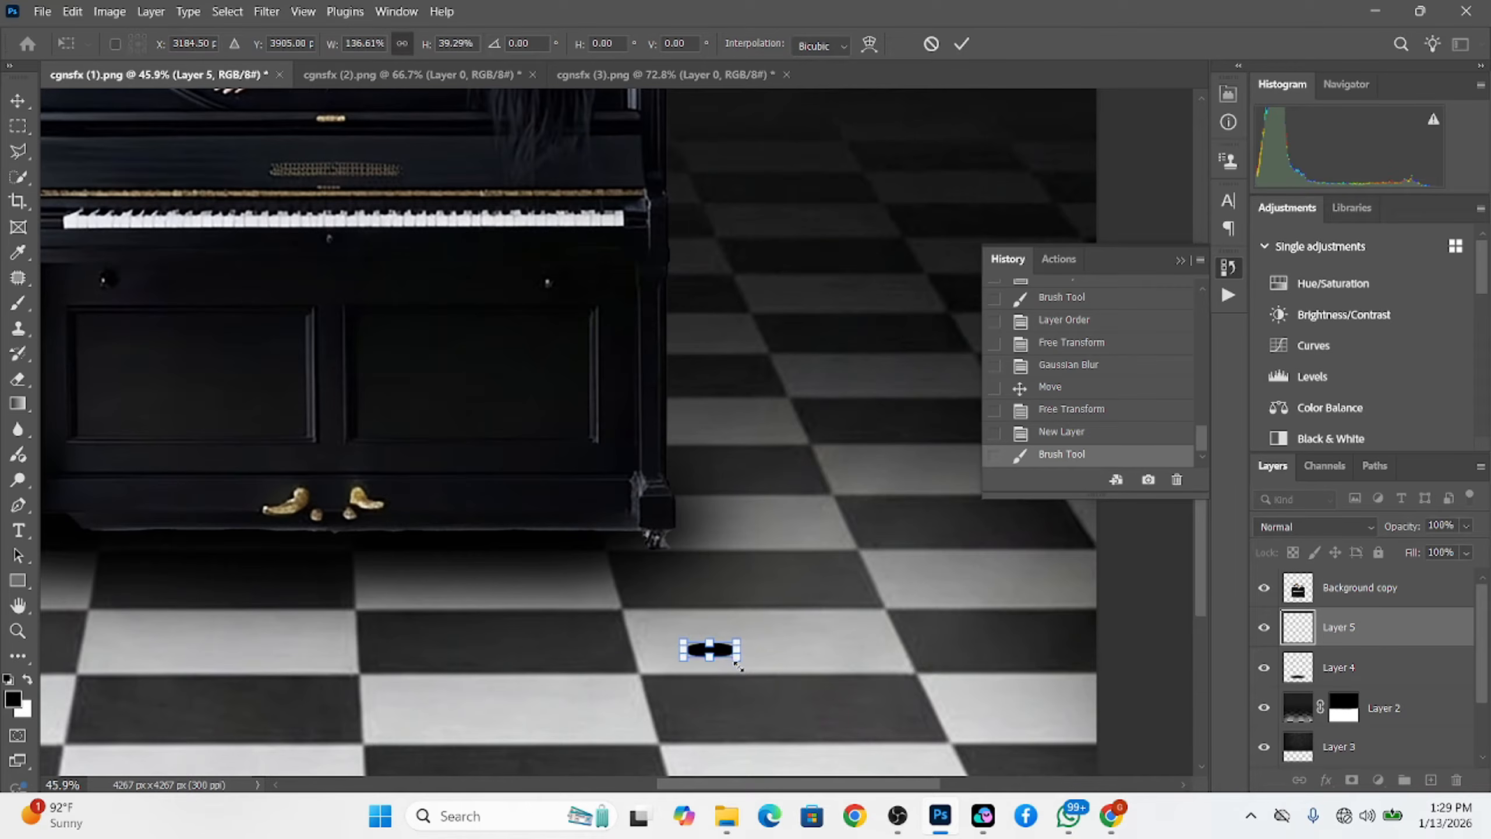
click(959, 43)
key(v)
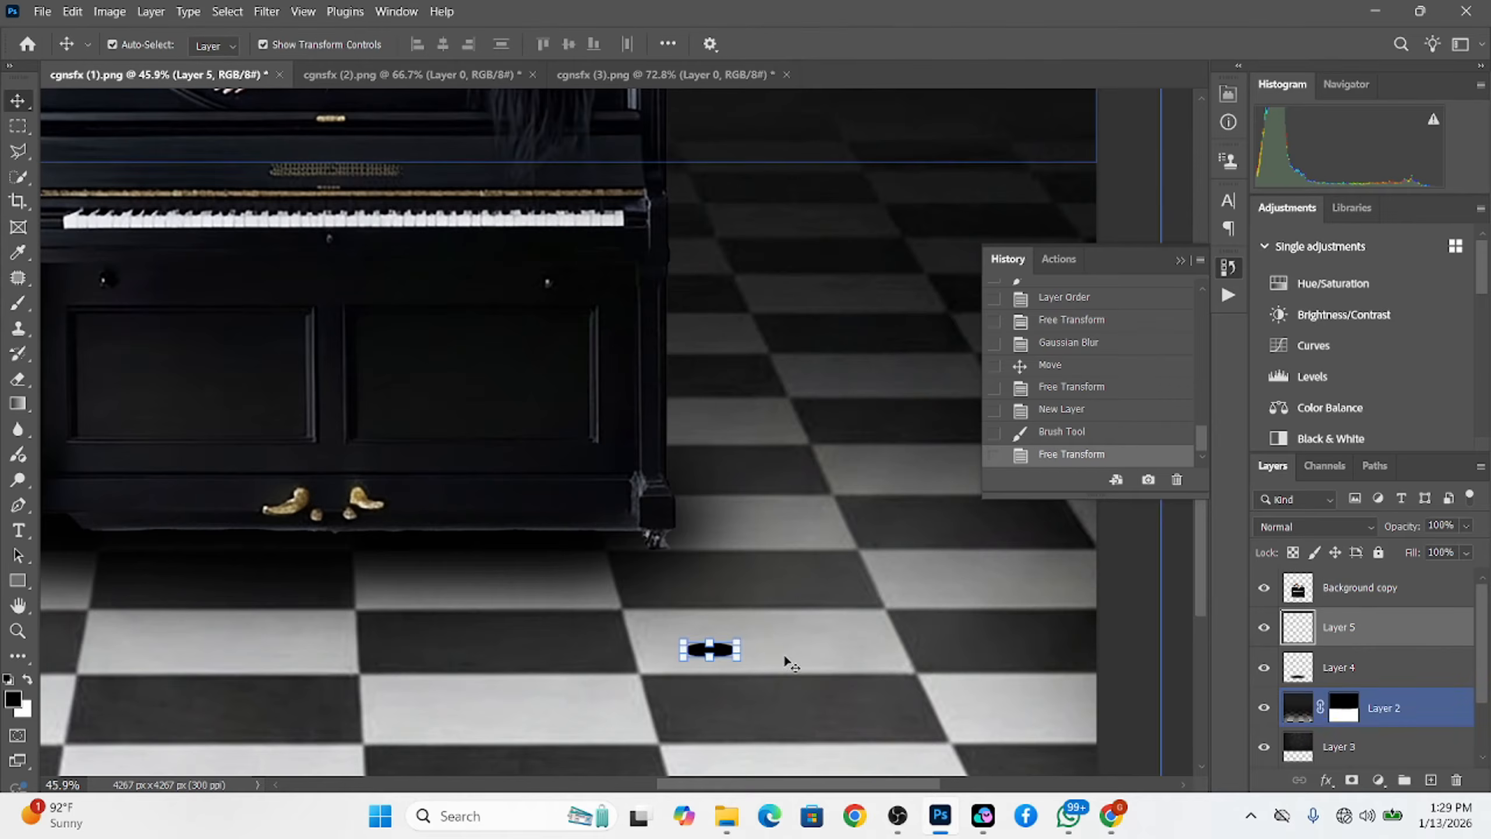
drag(772, 635, 749, 574)
key(ctrl+z)
click(1358, 662)
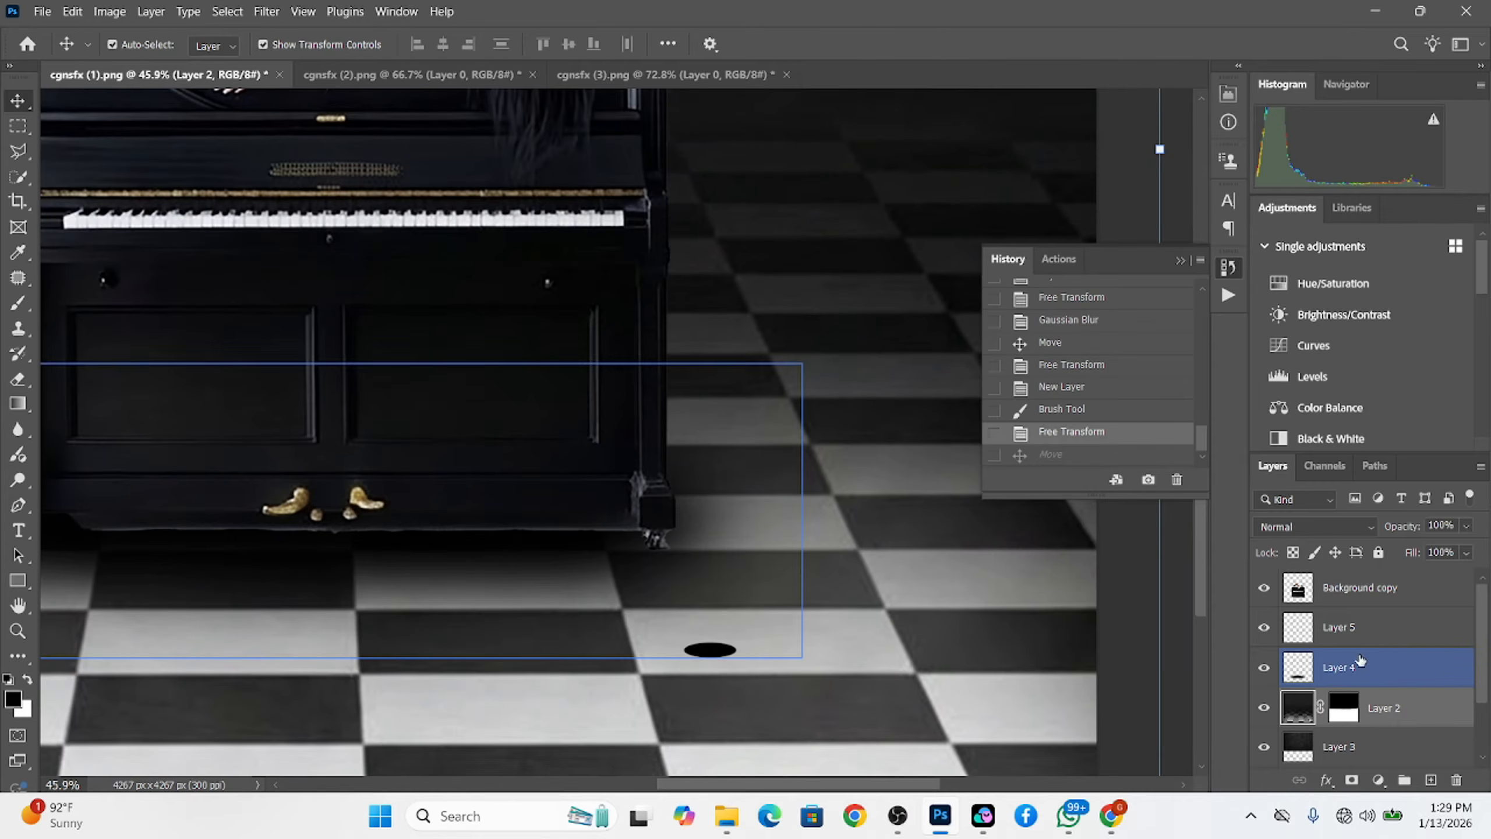
click(1356, 627)
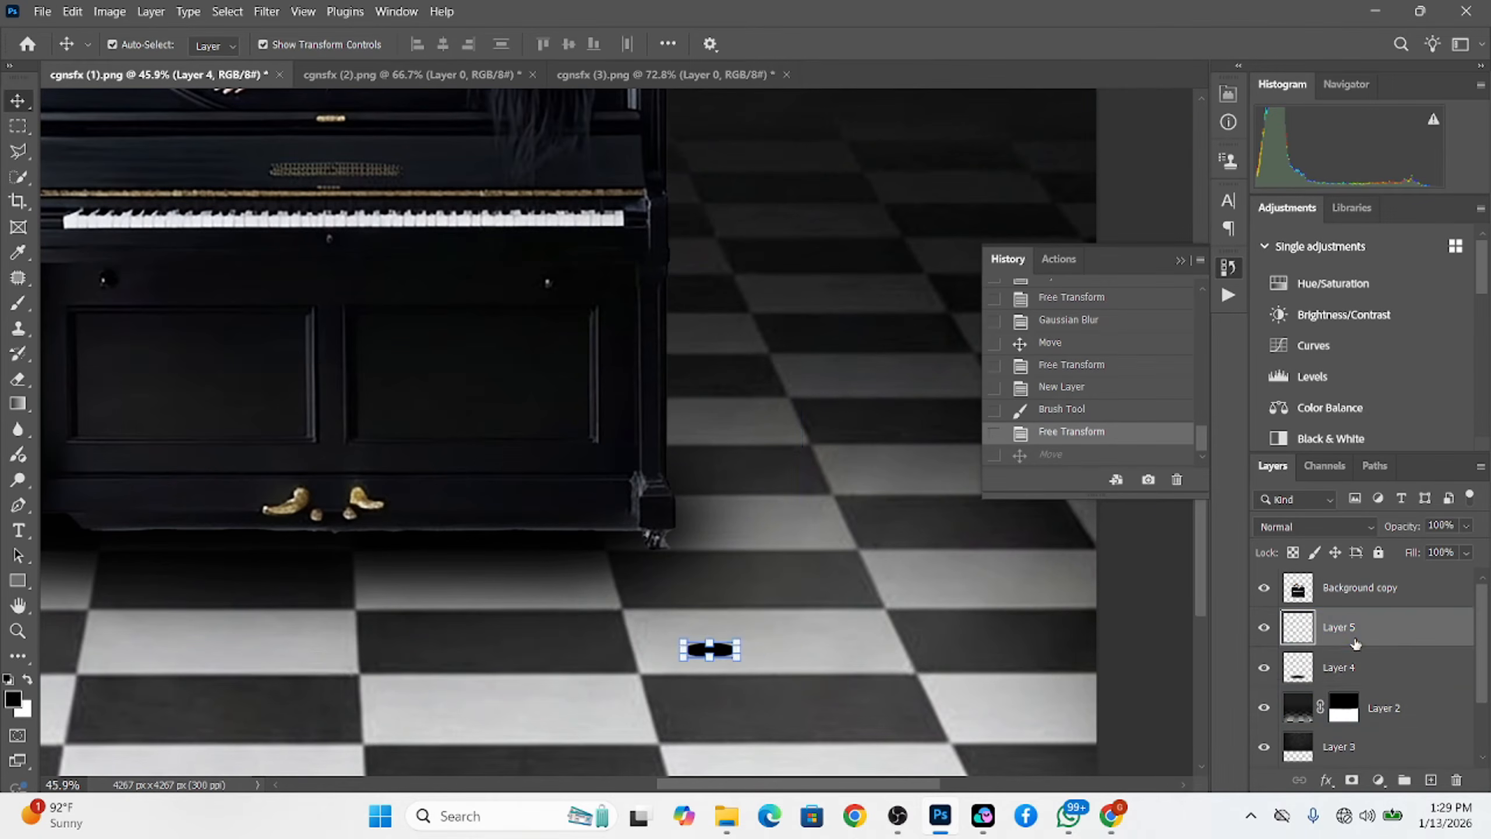
drag(822, 648, 798, 587)
key(ctrl+z)
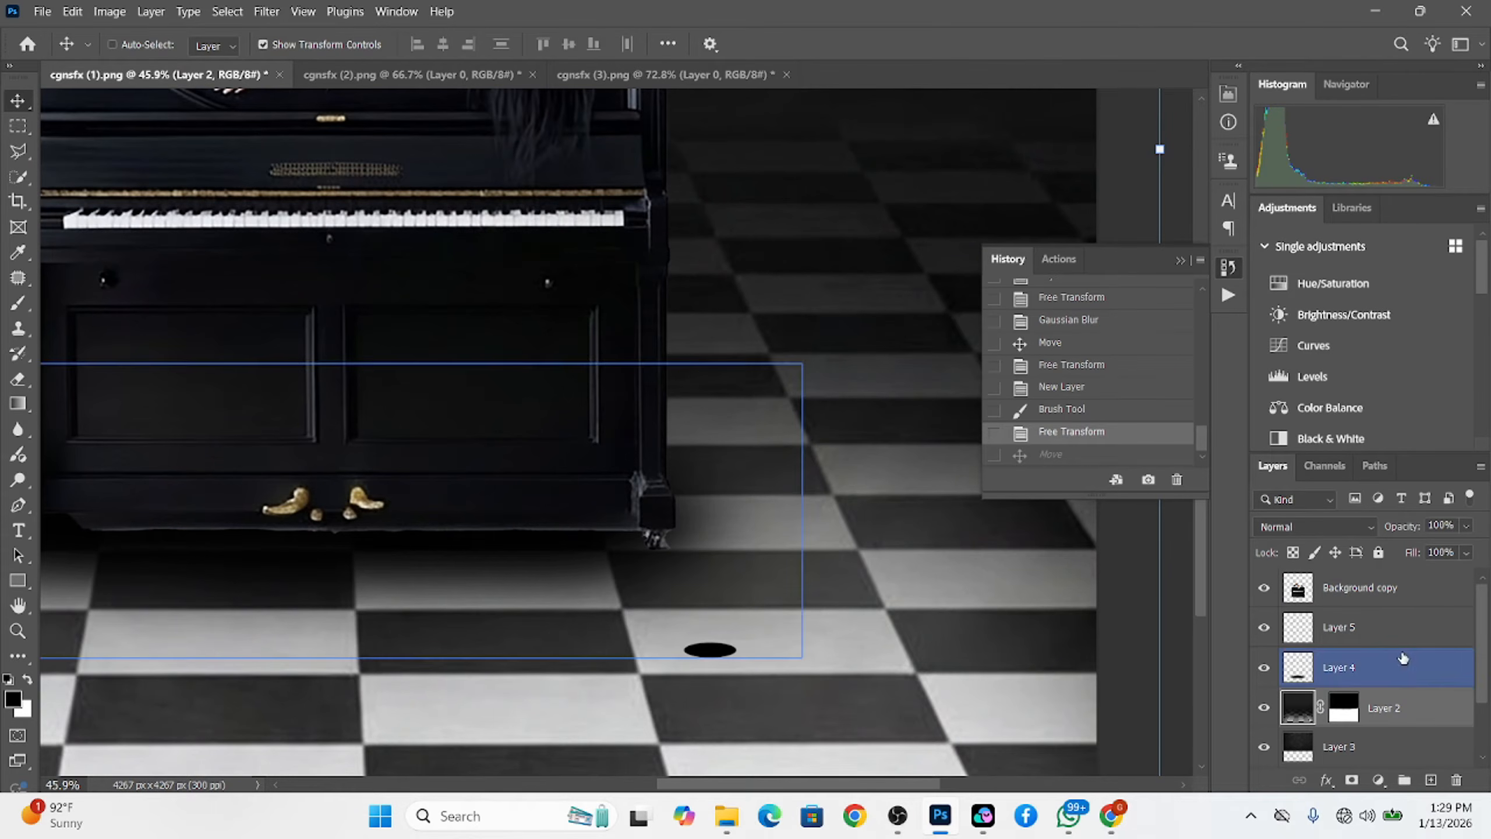
Move the small black ellipse on Layer 5 directly beneath the caster of the piano's right leg
click(1384, 629)
drag(800, 652, 747, 552)
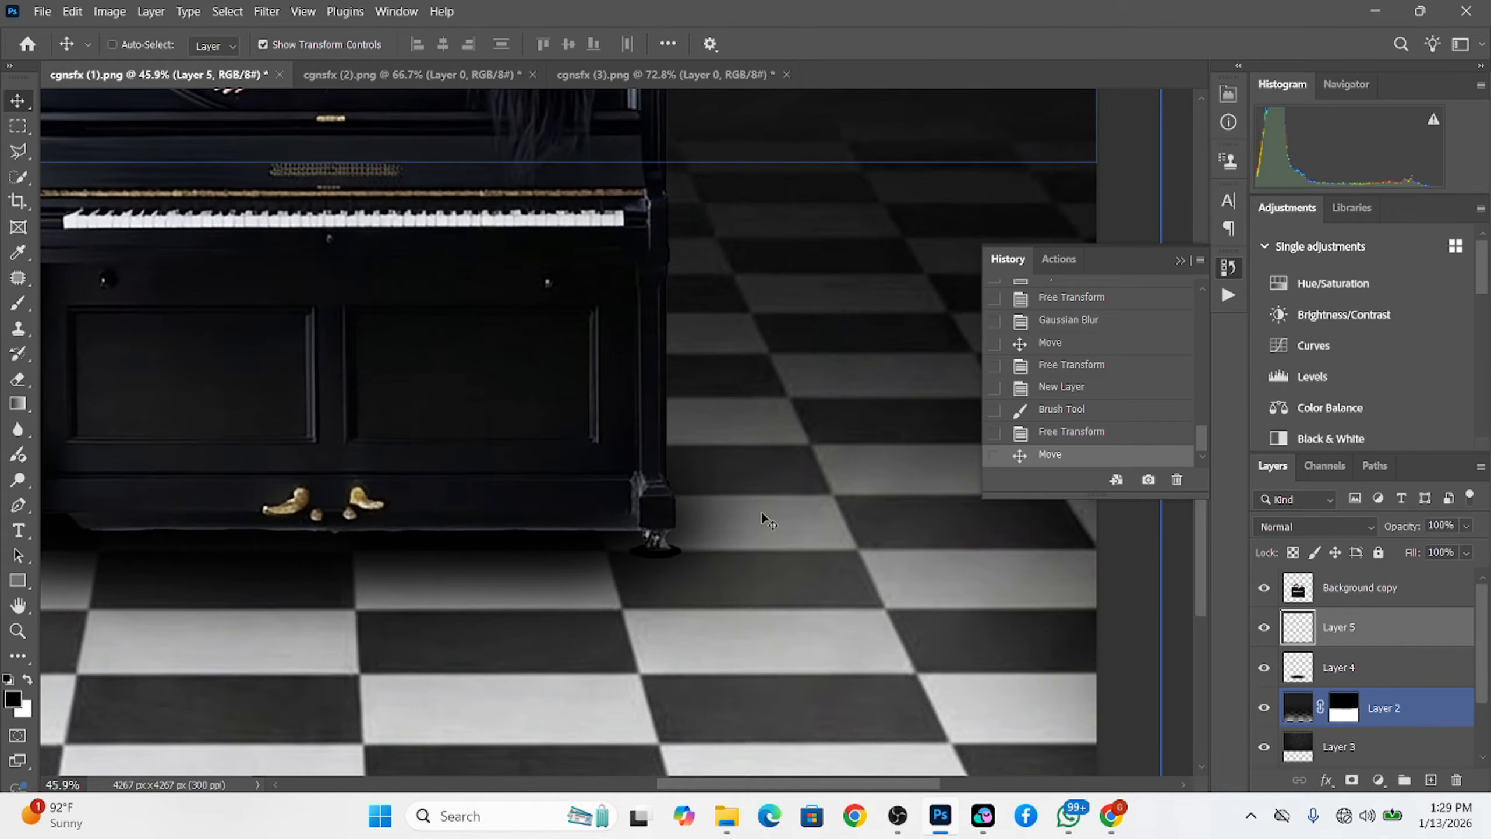
Soften the small shadow ellipse on Layer 5 under the piano's right leg with a reduced-radius Gaussian Blur
click(267, 11)
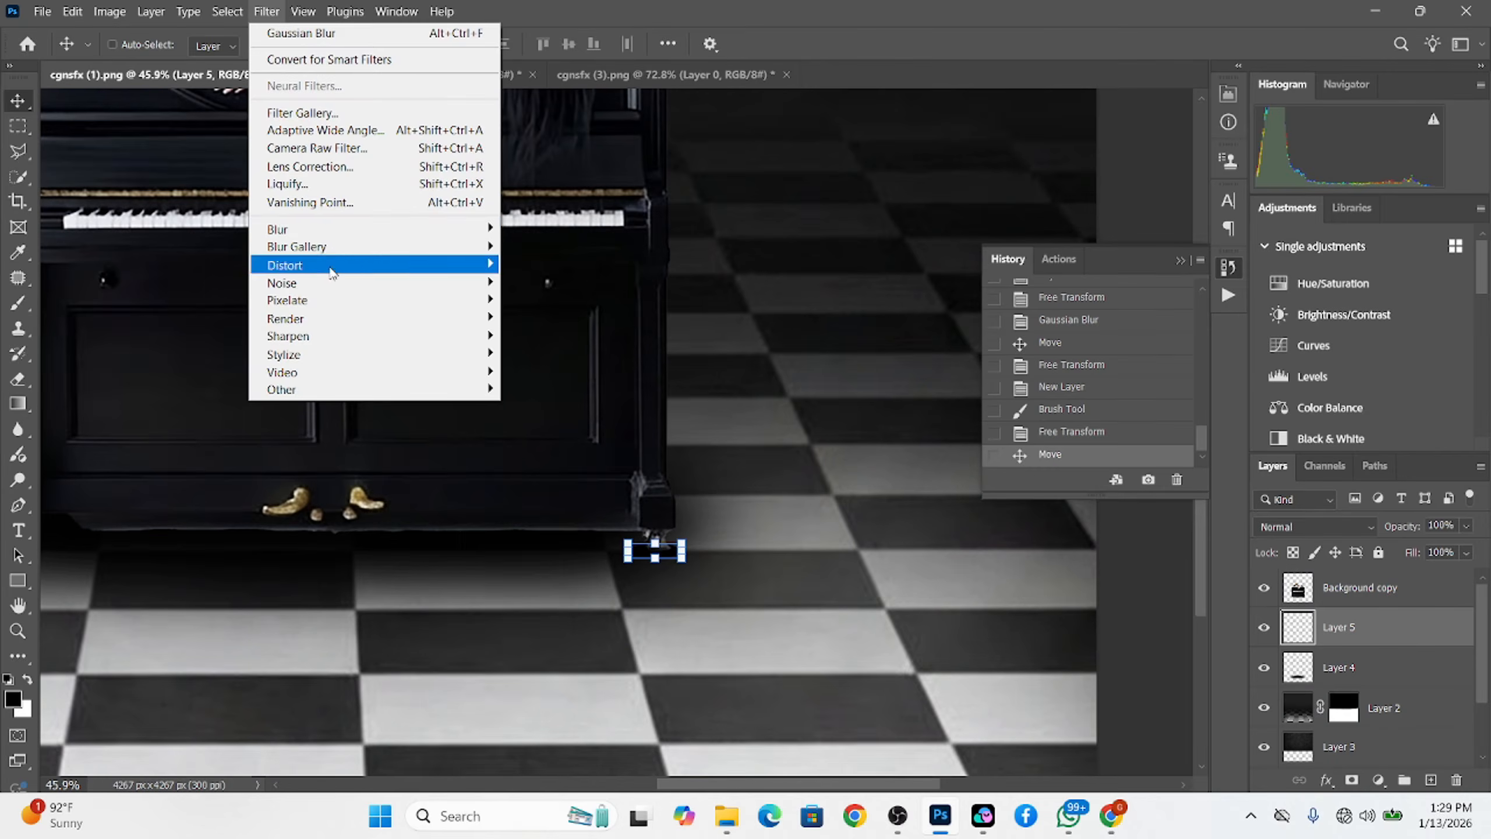
mouse_move(322, 235)
click(551, 300)
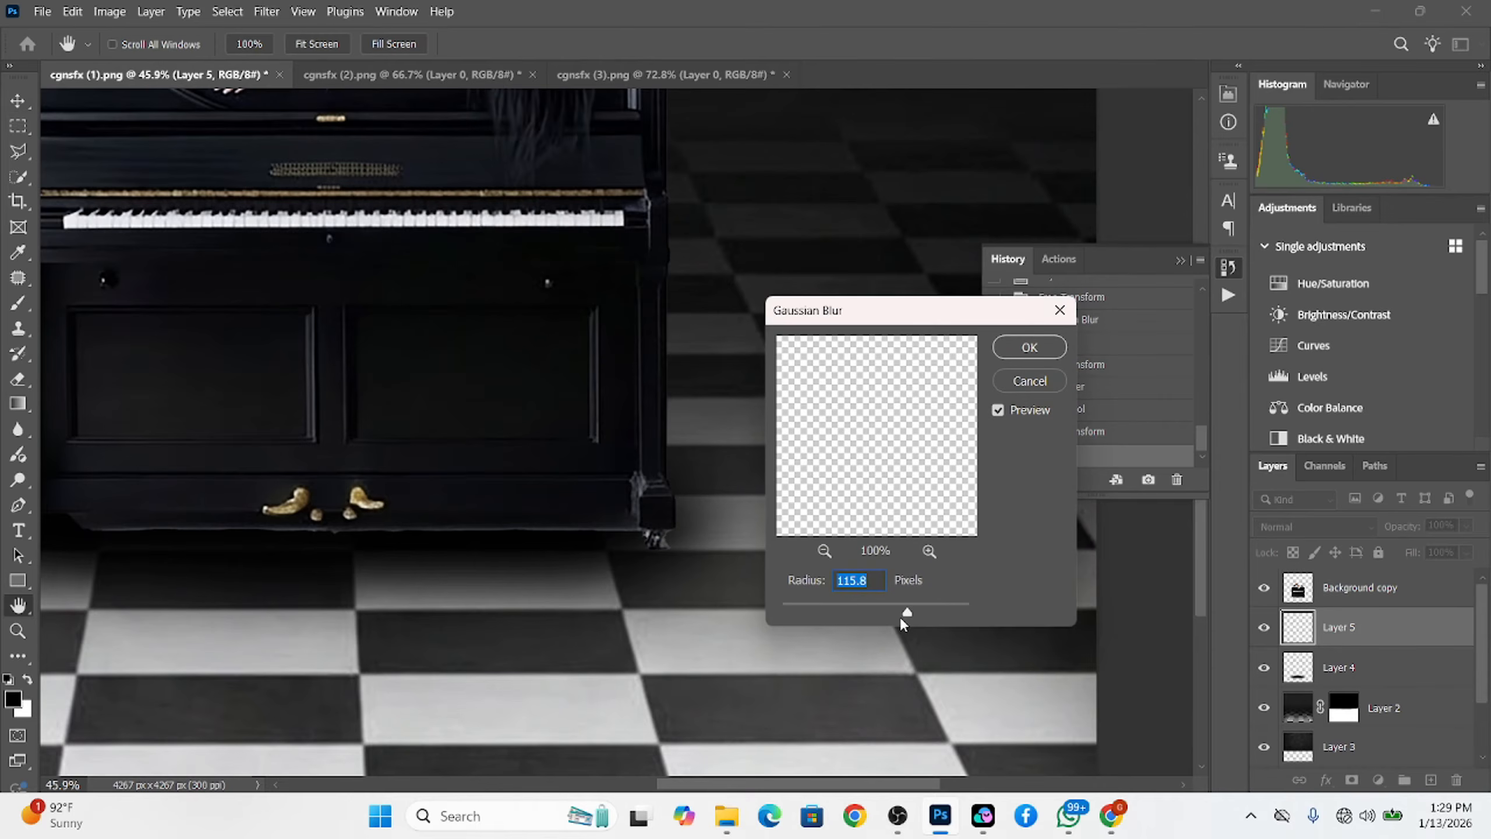
drag(902, 619, 863, 613)
click(1030, 347)
Duplicate Layer 5 and place the copied shadow directly beneath the caster of the piano's left leg
key(v)
key(alt+bracketleft)
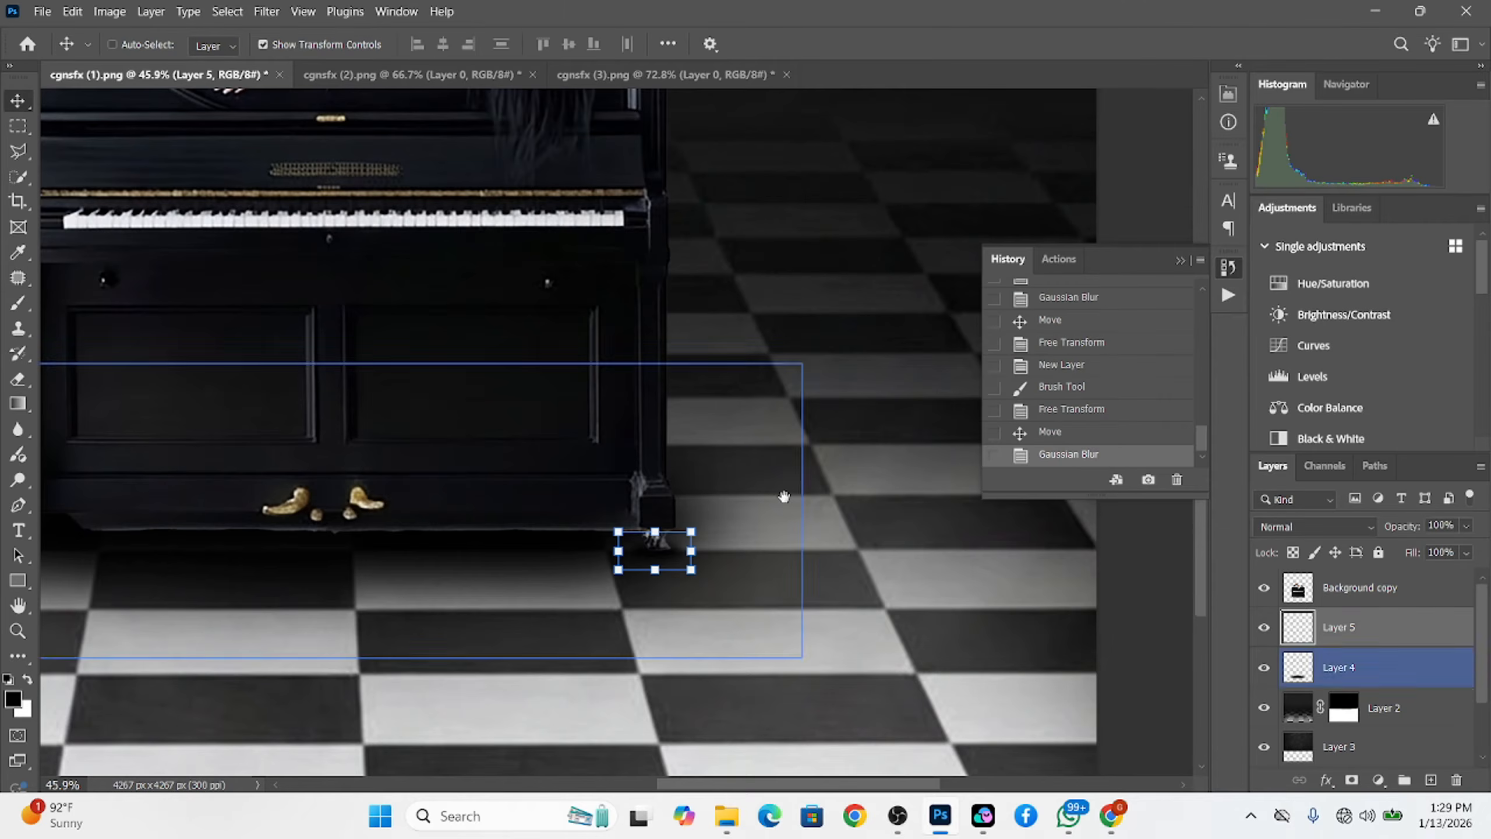
key(ctrl+j)
scroll(792, 547, down, 5)
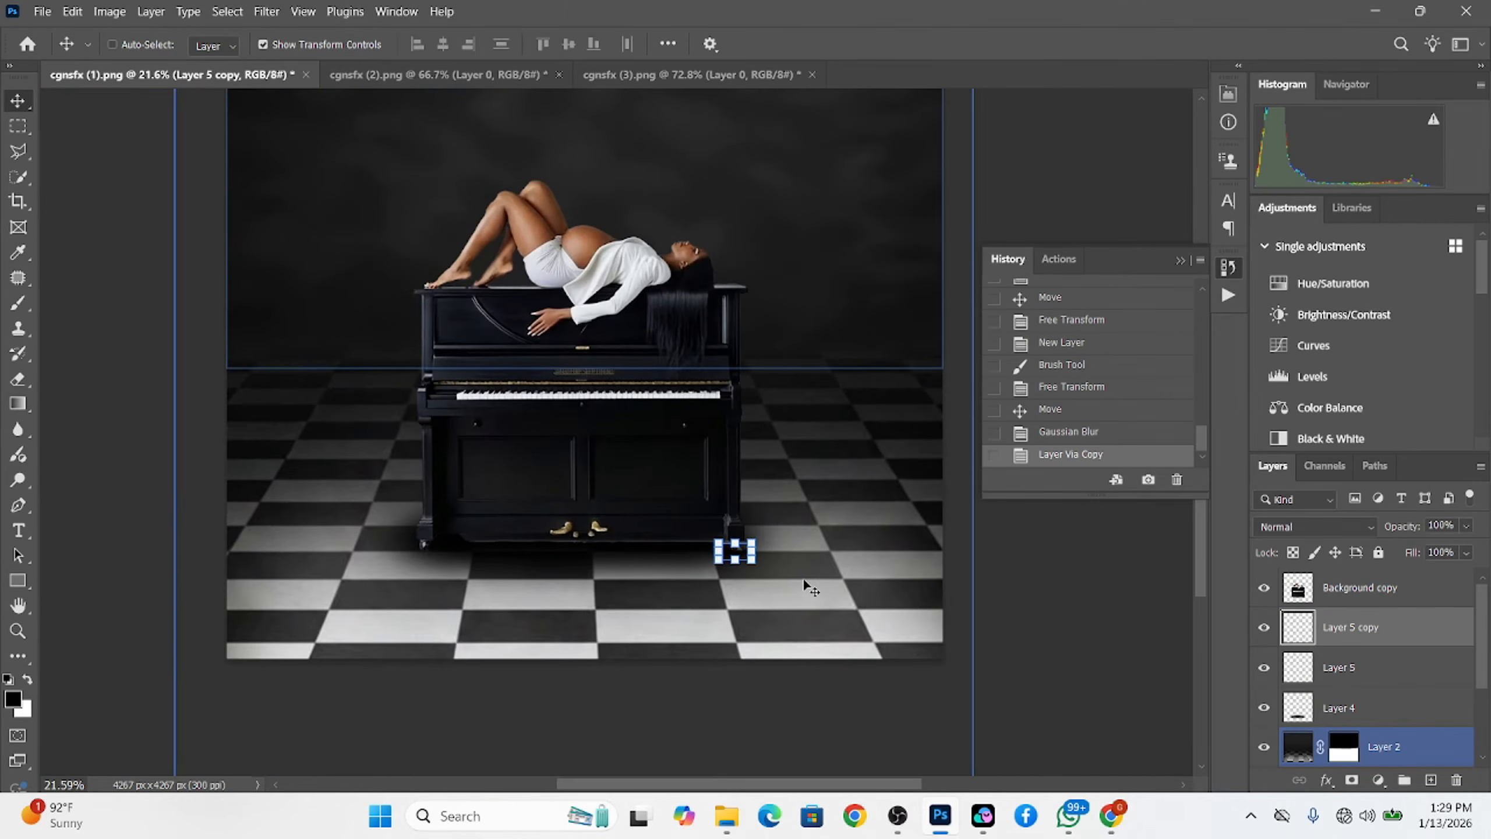
drag(804, 581, 523, 549)
scroll(445, 584, up, 6)
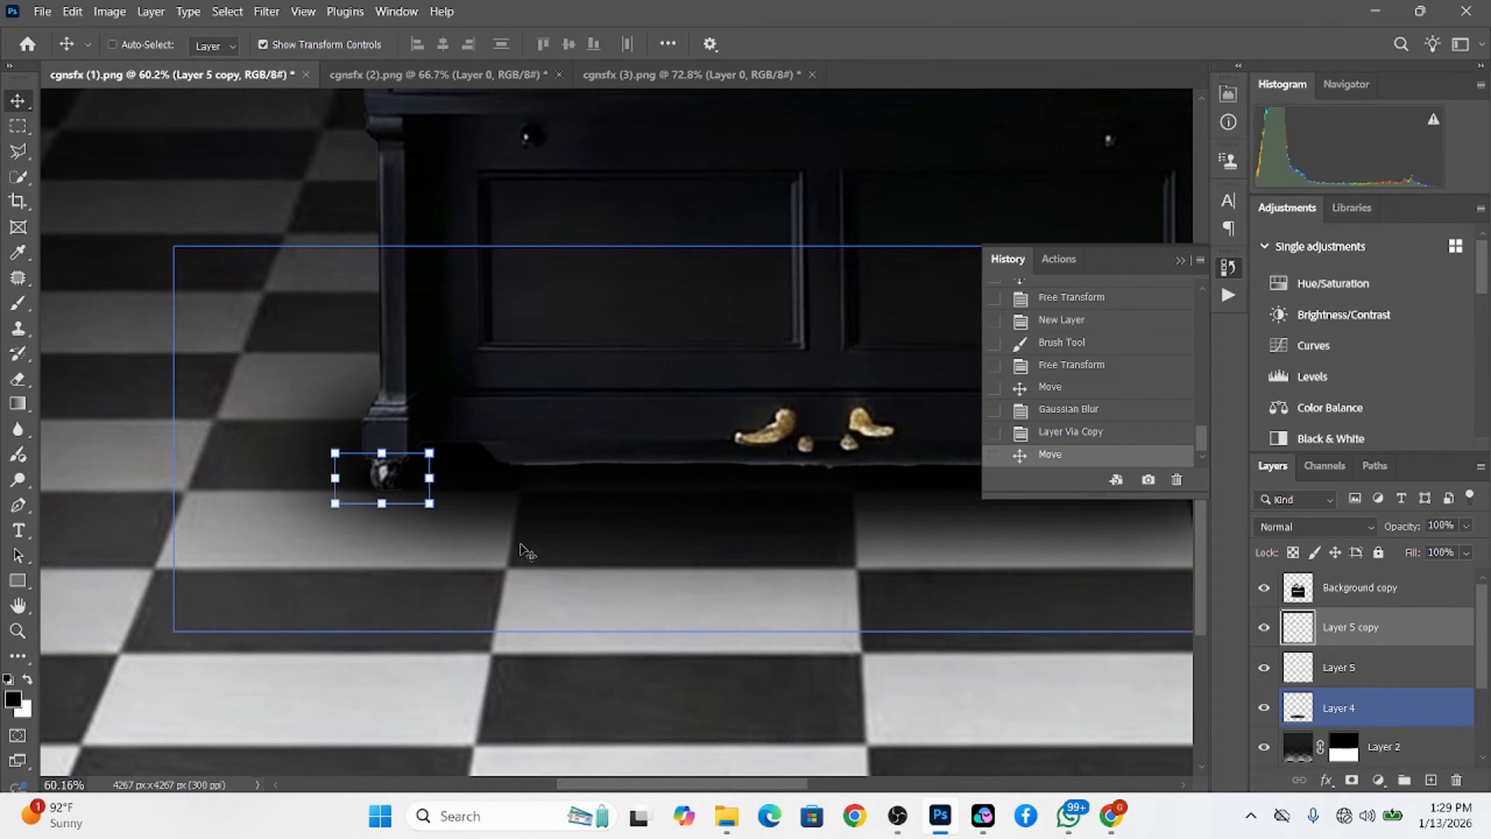
key(Down)
key(Down)
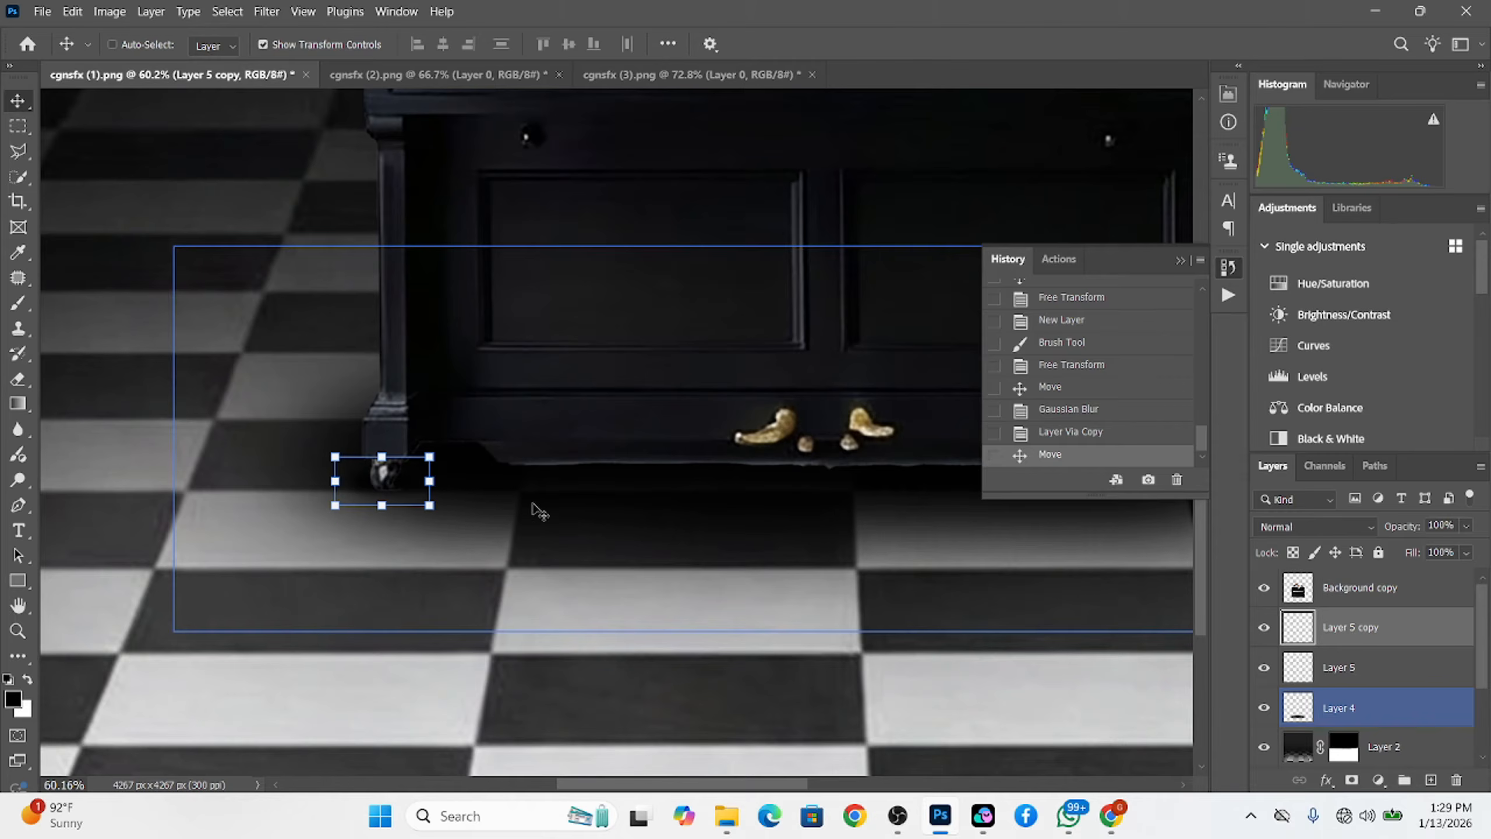
drag(539, 512, 542, 523)
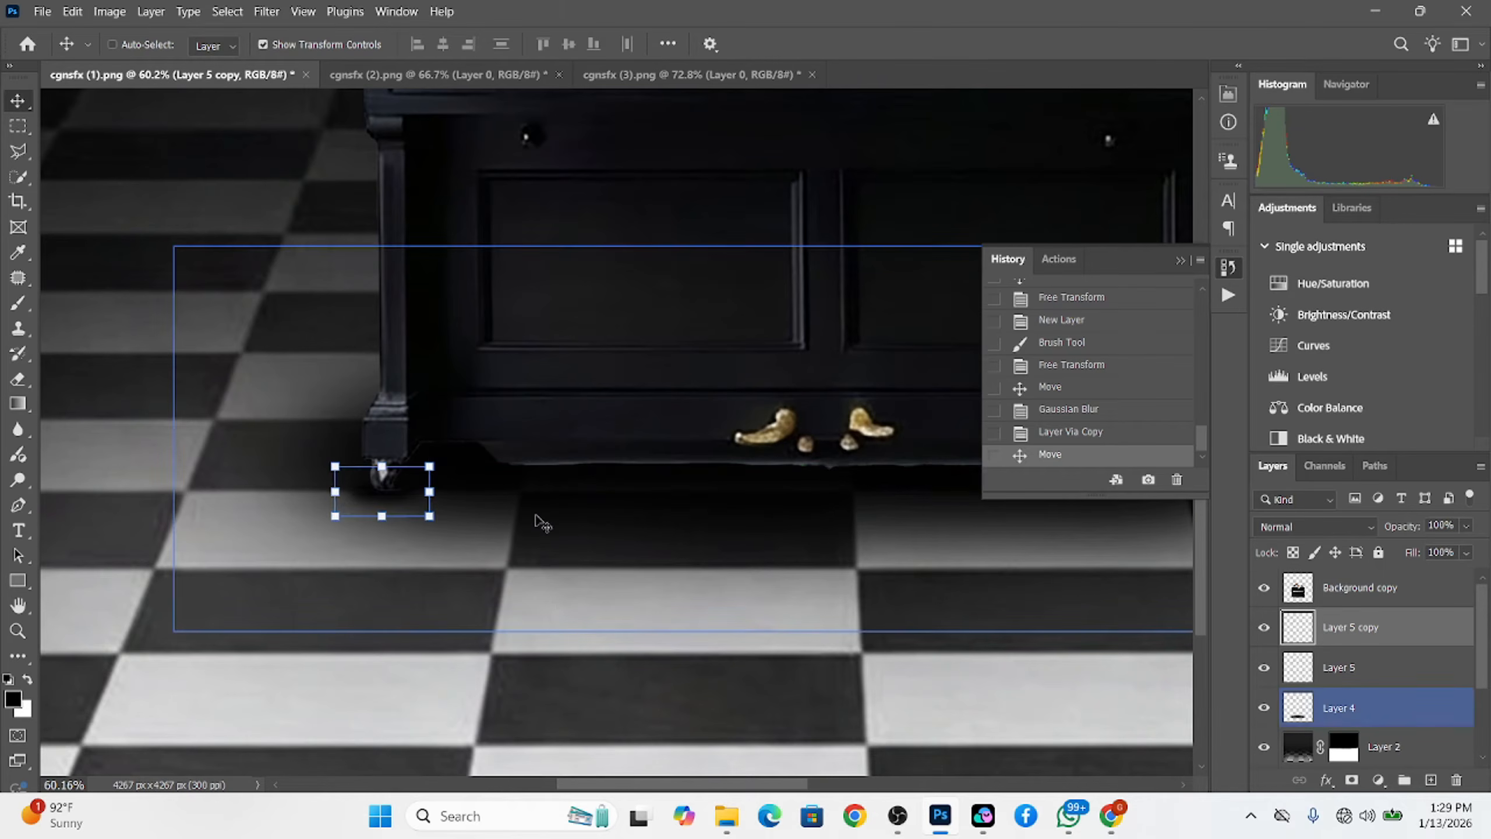
Shift the checkered floor on Layer 2 slightly downward beneath the piano
click(1400, 747)
click(1400, 668)
click(1408, 749)
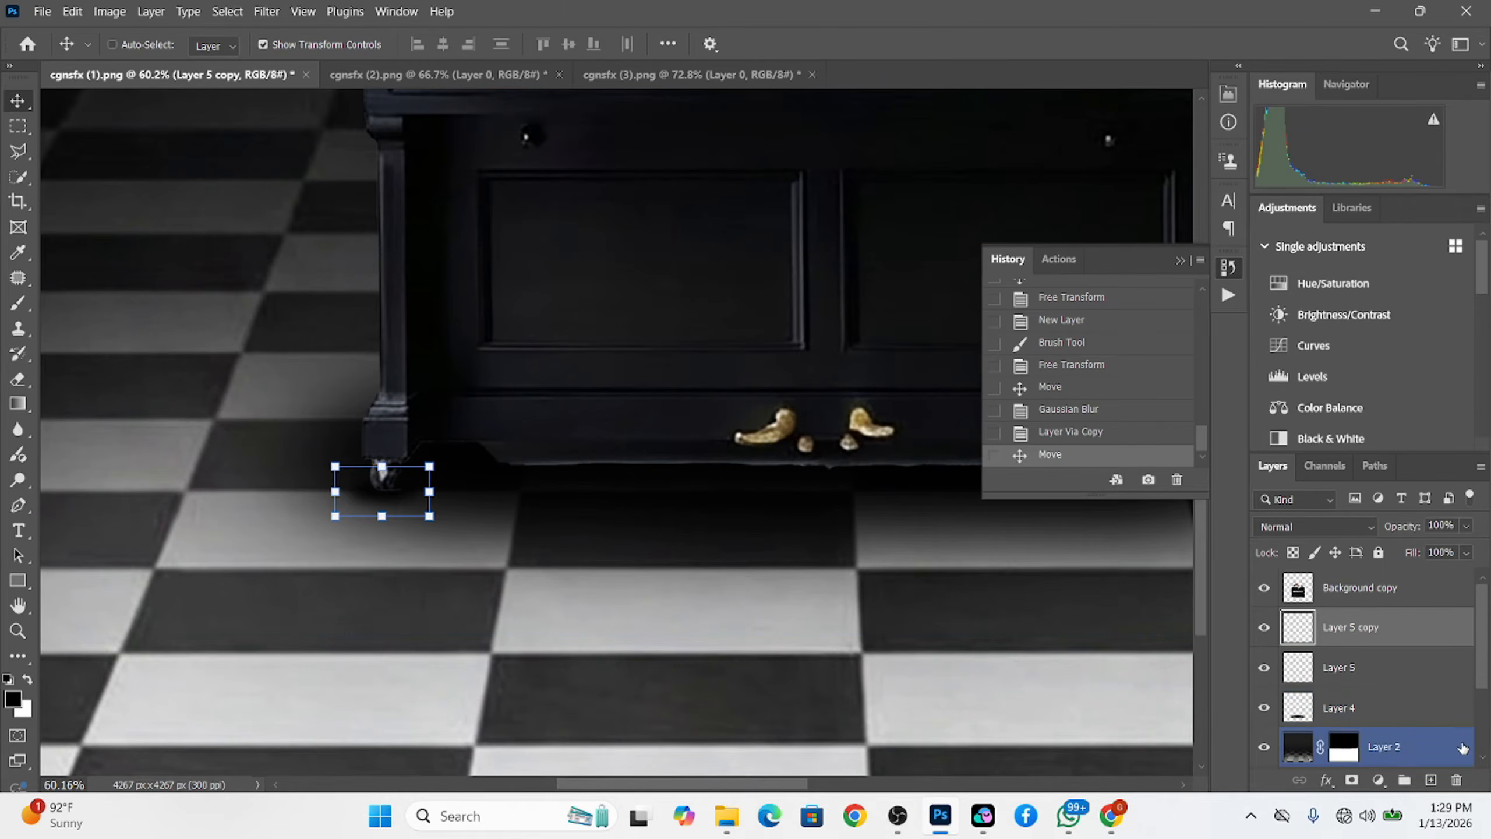
drag(714, 688, 704, 738)
scroll(551, 562, down, 5)
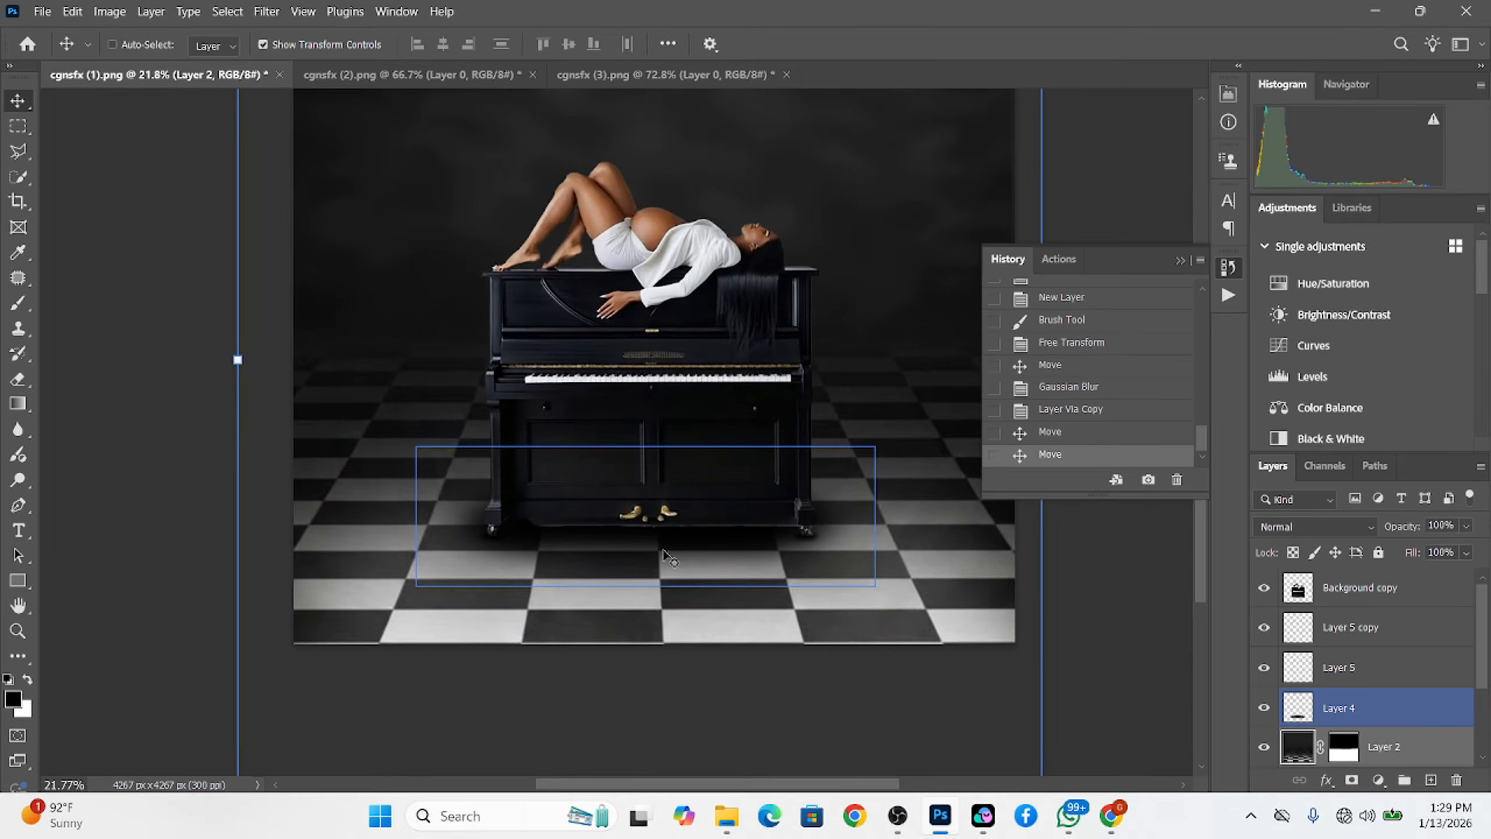
Add a darkening Curves adjustment clipped to the Background copy layer, with a point at input 141 and output 95
key(alt+bracketright)
key(alt+bracketright)
key(alt+bracketright)
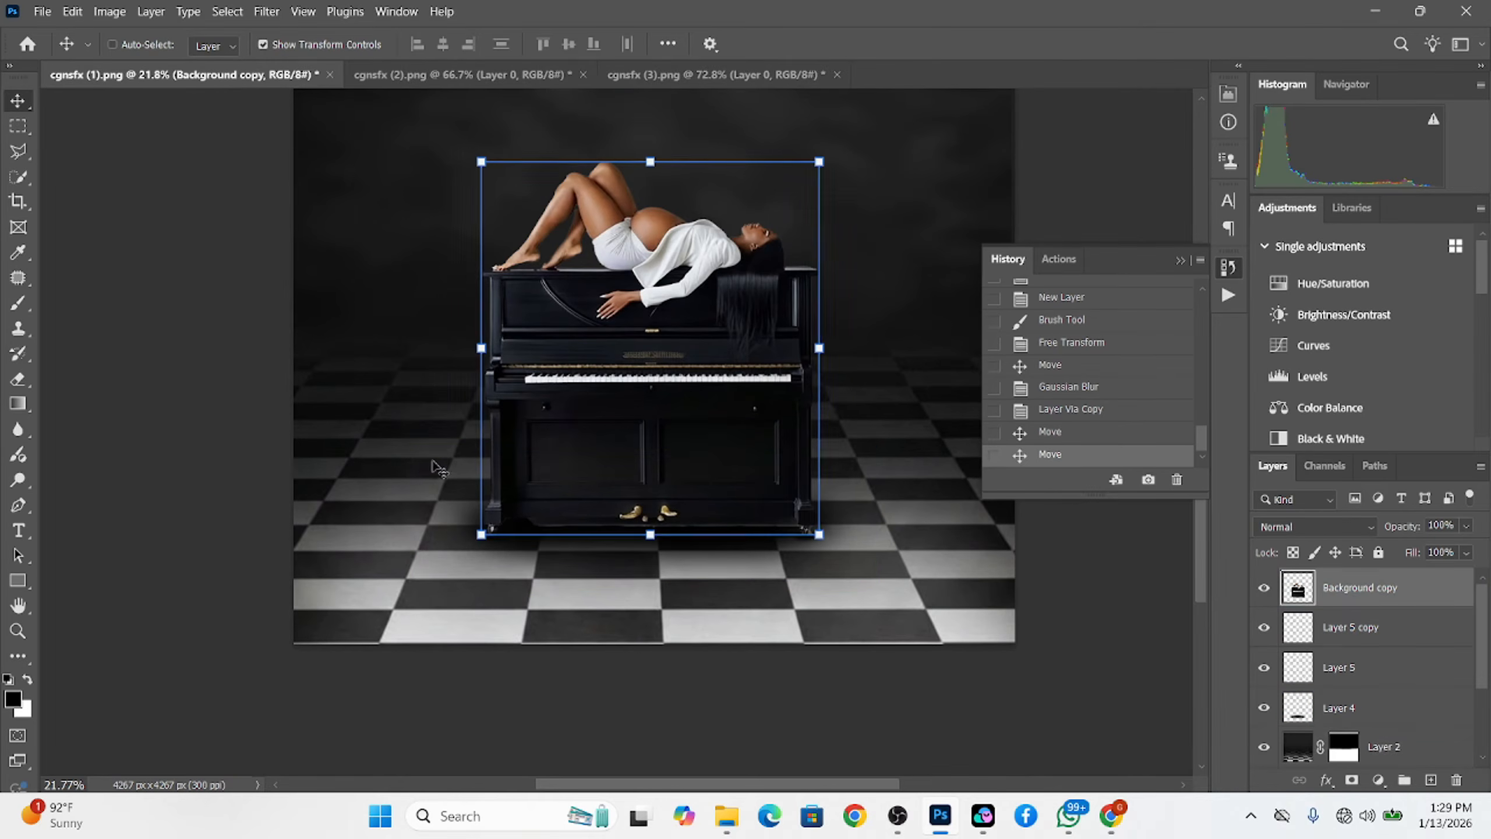
key(m)
scroll(851, 559, down, 1)
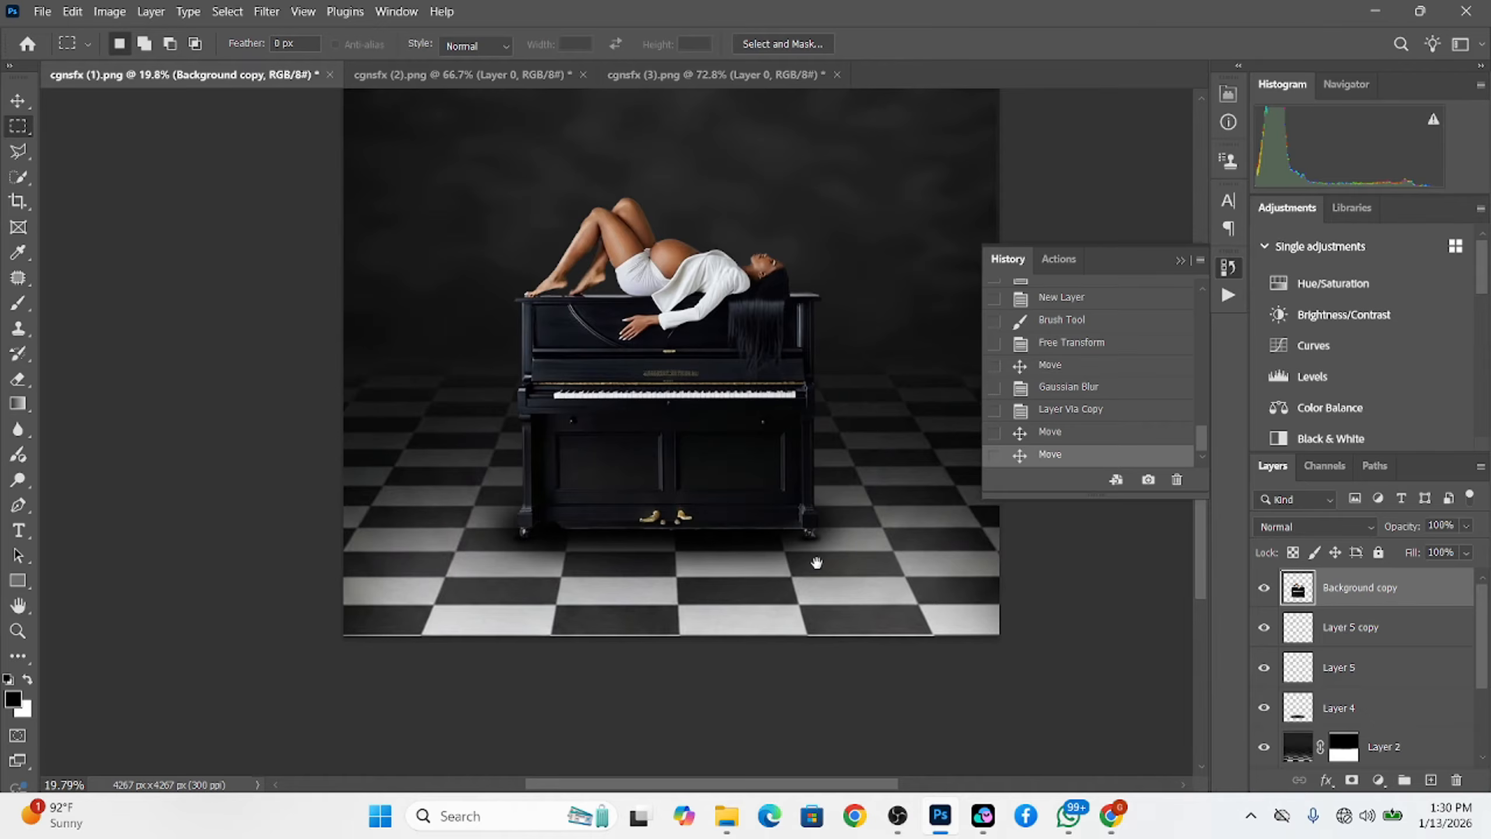
drag(817, 563, 736, 617)
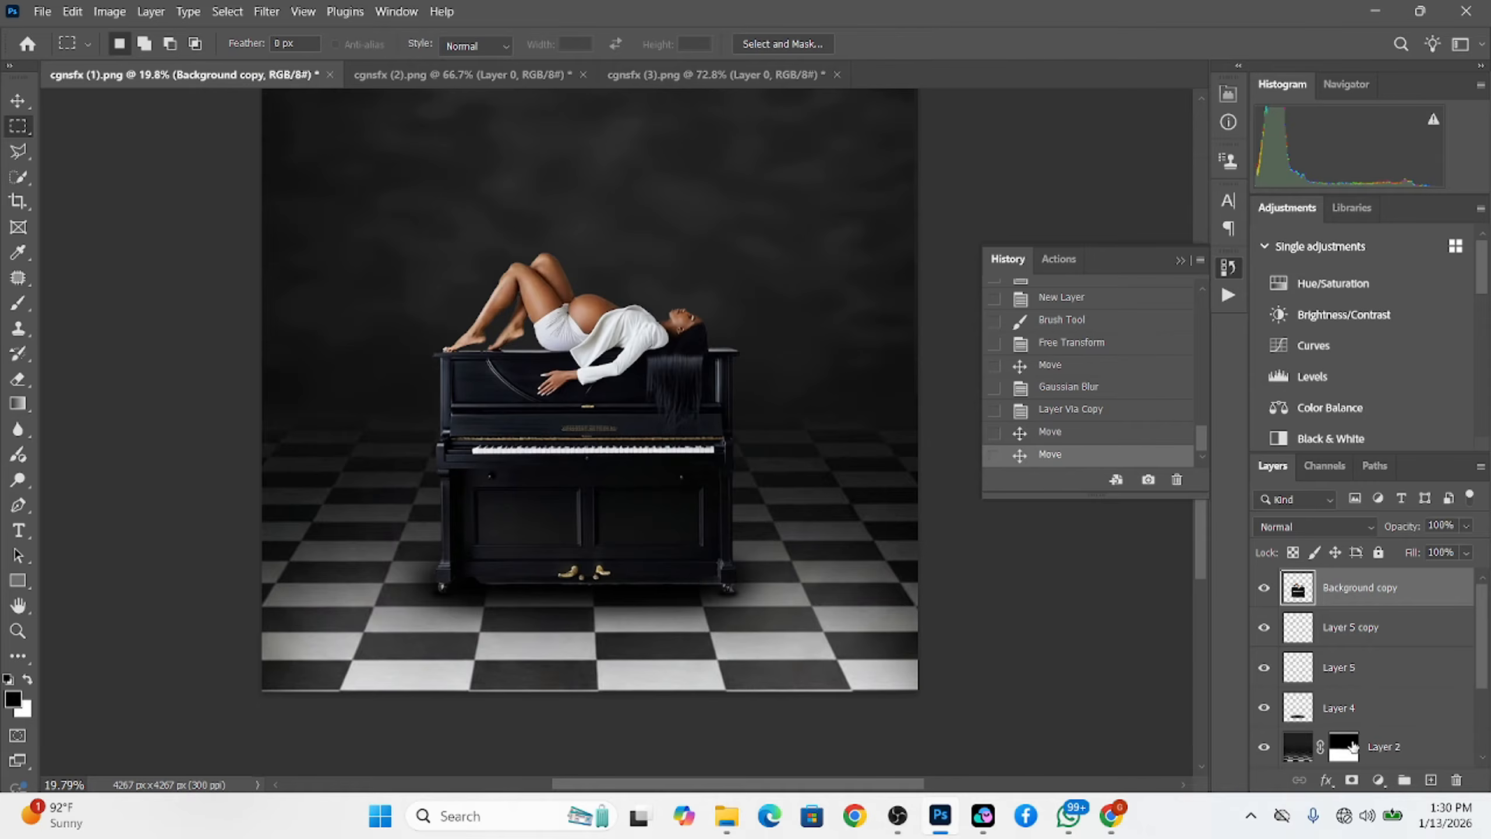
click(1377, 779)
click(1356, 537)
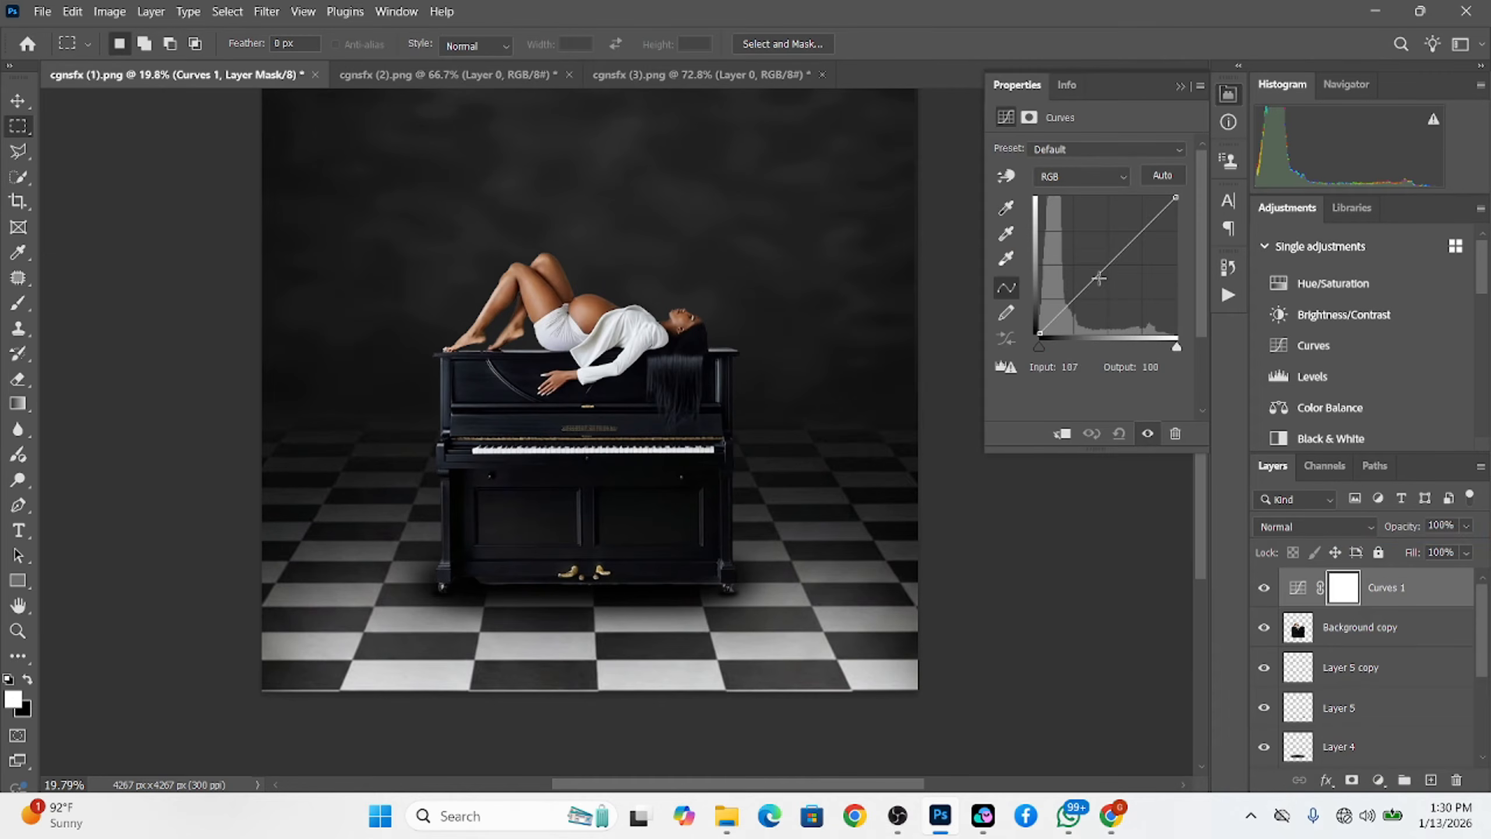
drag(1100, 273, 1114, 283)
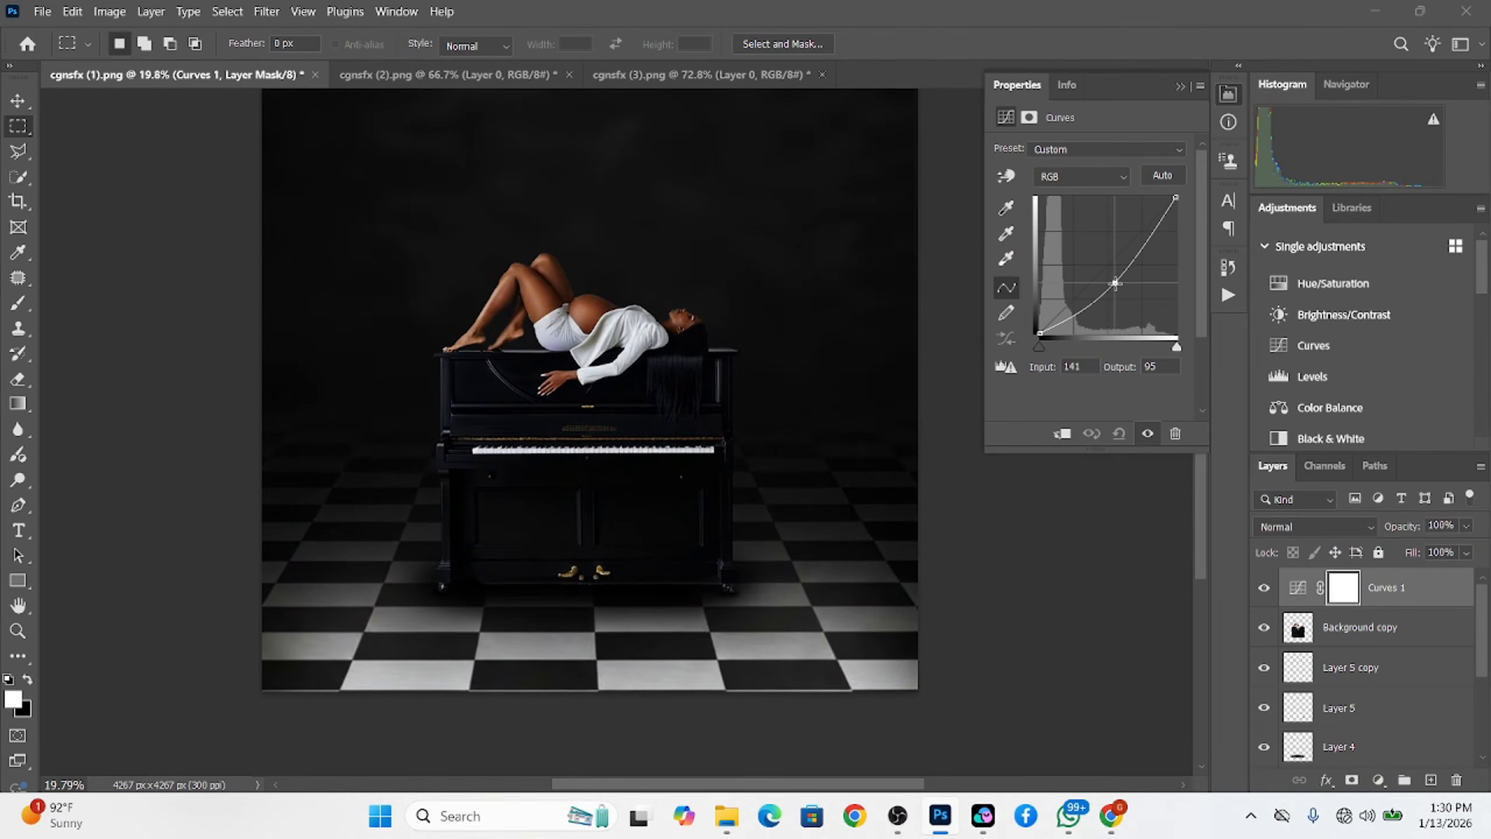
click(1063, 434)
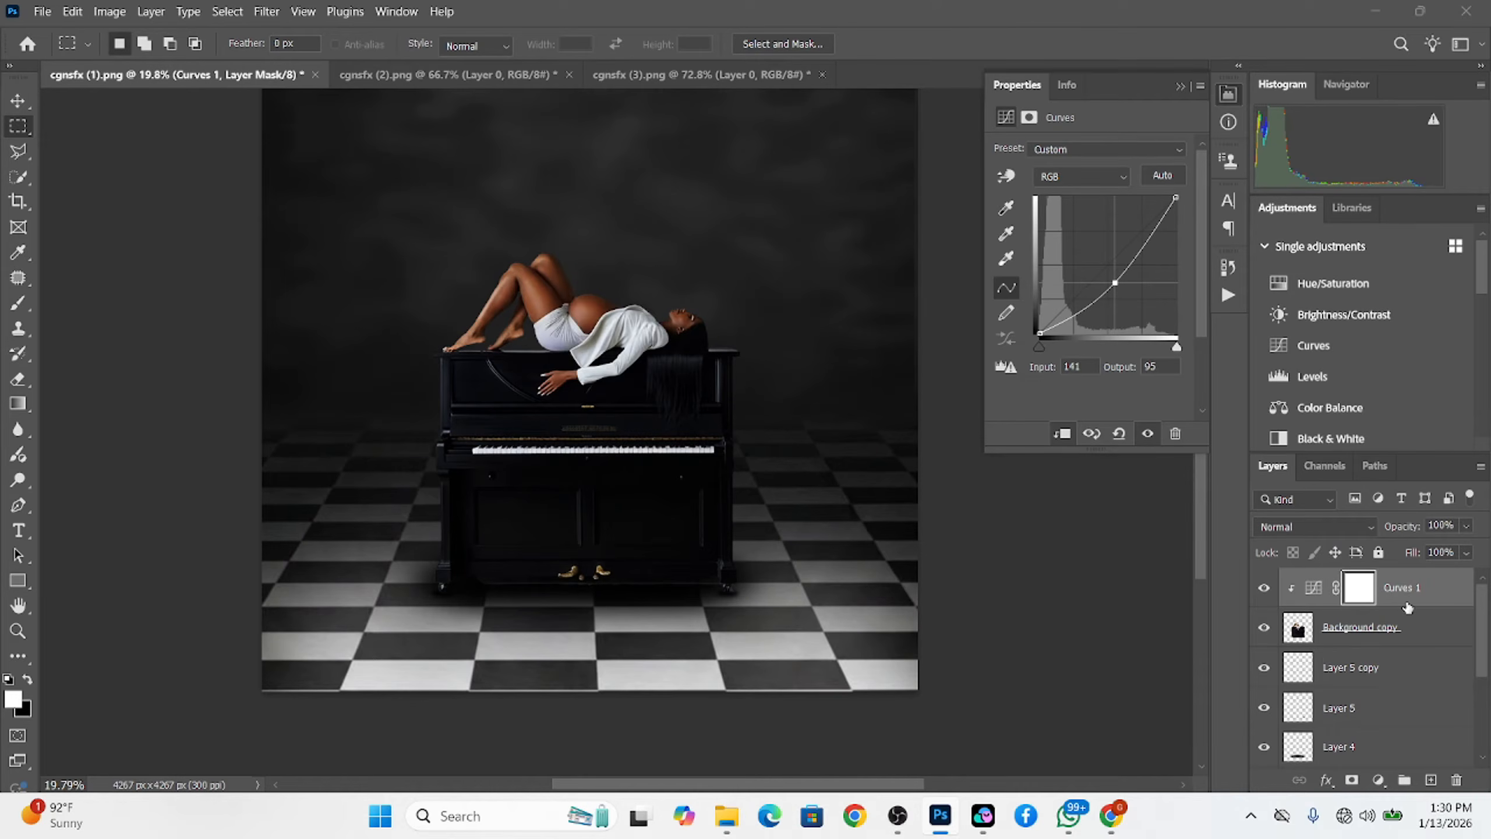
Invert the Curves 1 mask and paint white with a large soft brush at 13% flow over the lower part of the piano
key(ctrl+i)
key(b)
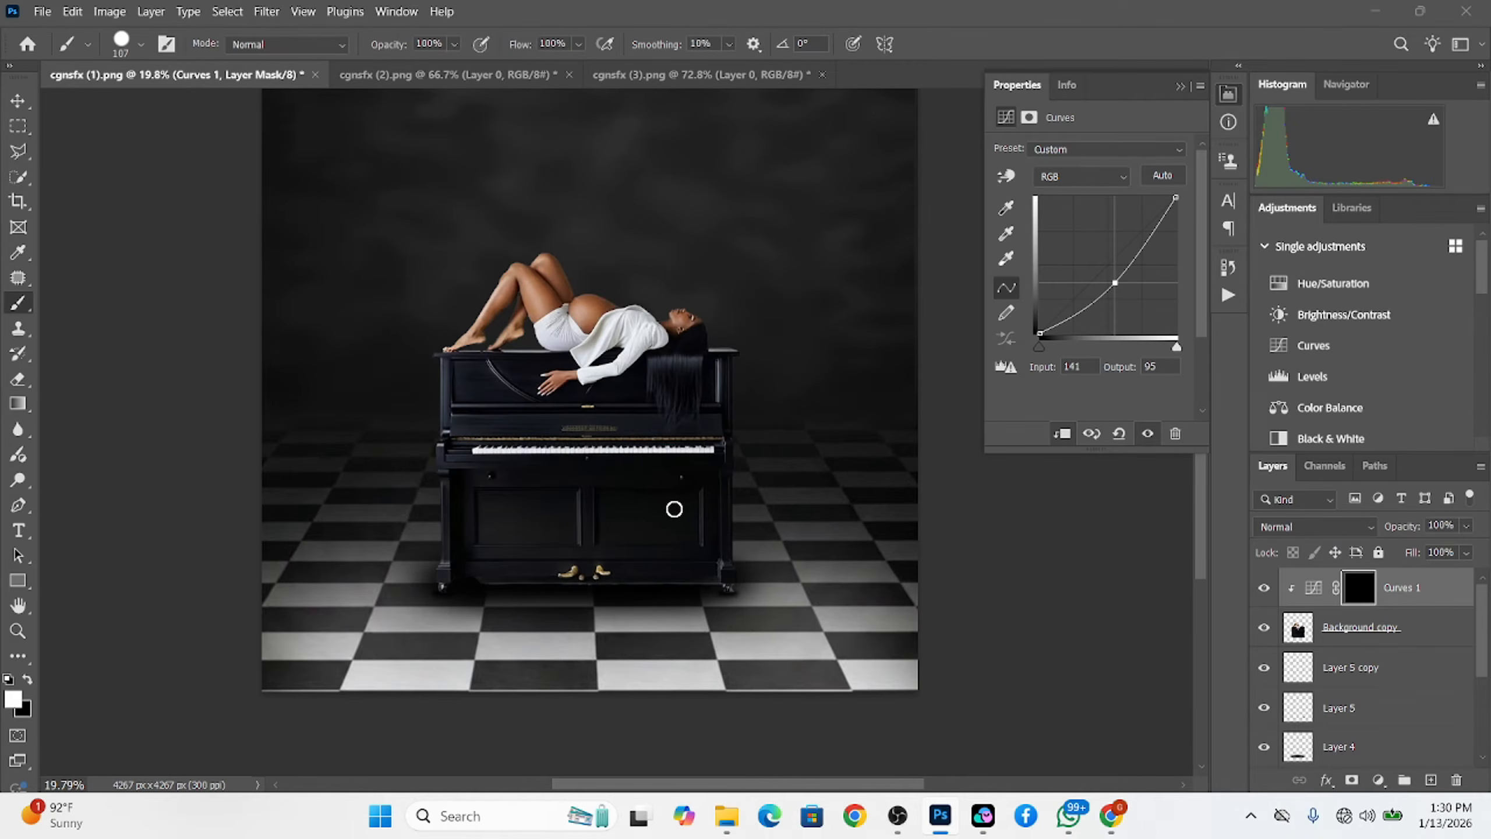
mouse_move(707, 553)
mouse_down()
mouse_move(742, 569)
mouse_move(669, 53)
mouse_up()
drag(657, 670, 652, 148)
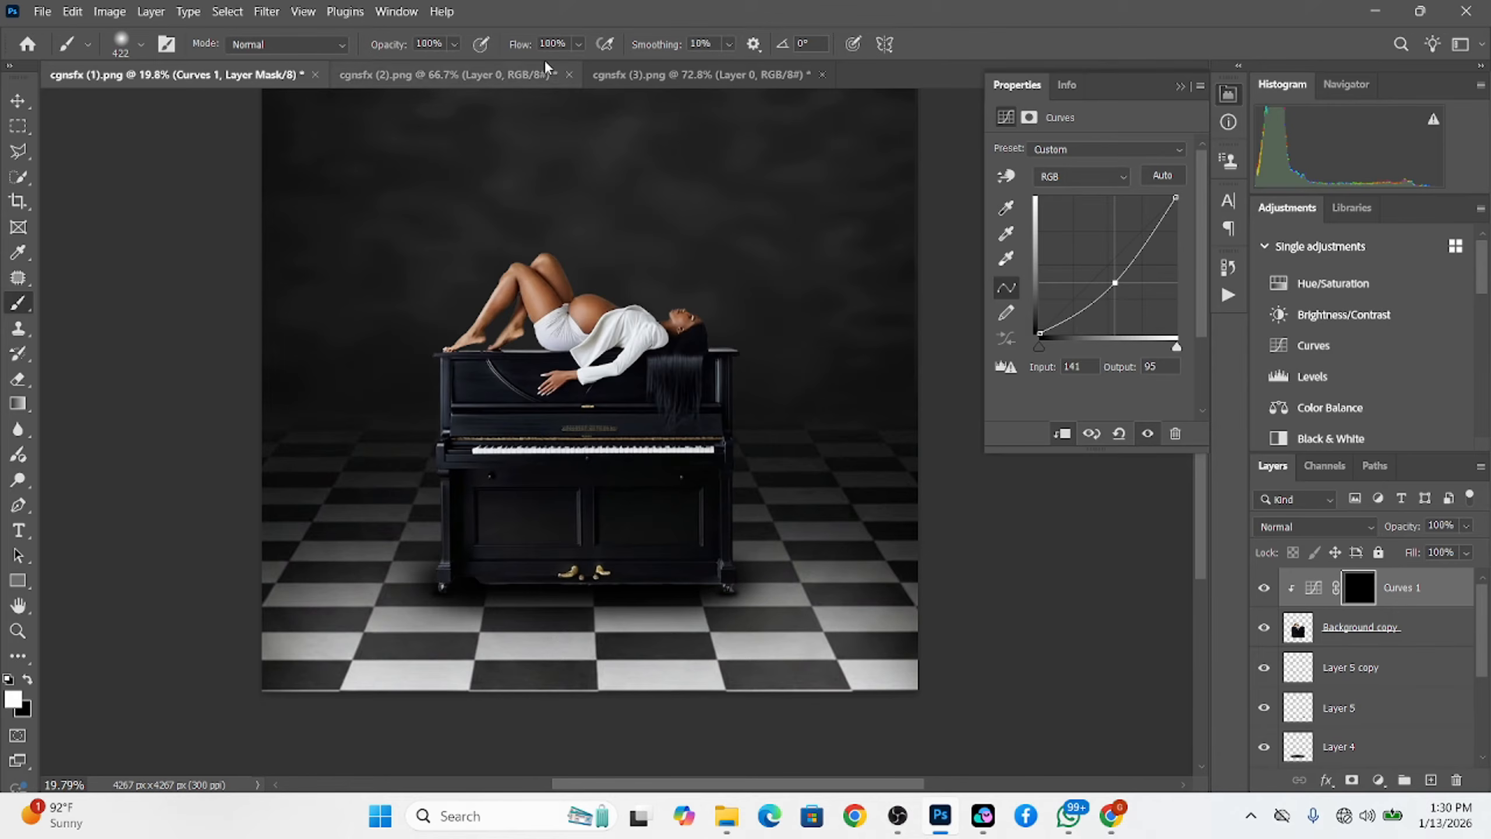
drag(579, 44, 520, 69)
drag(751, 567, 740, 569)
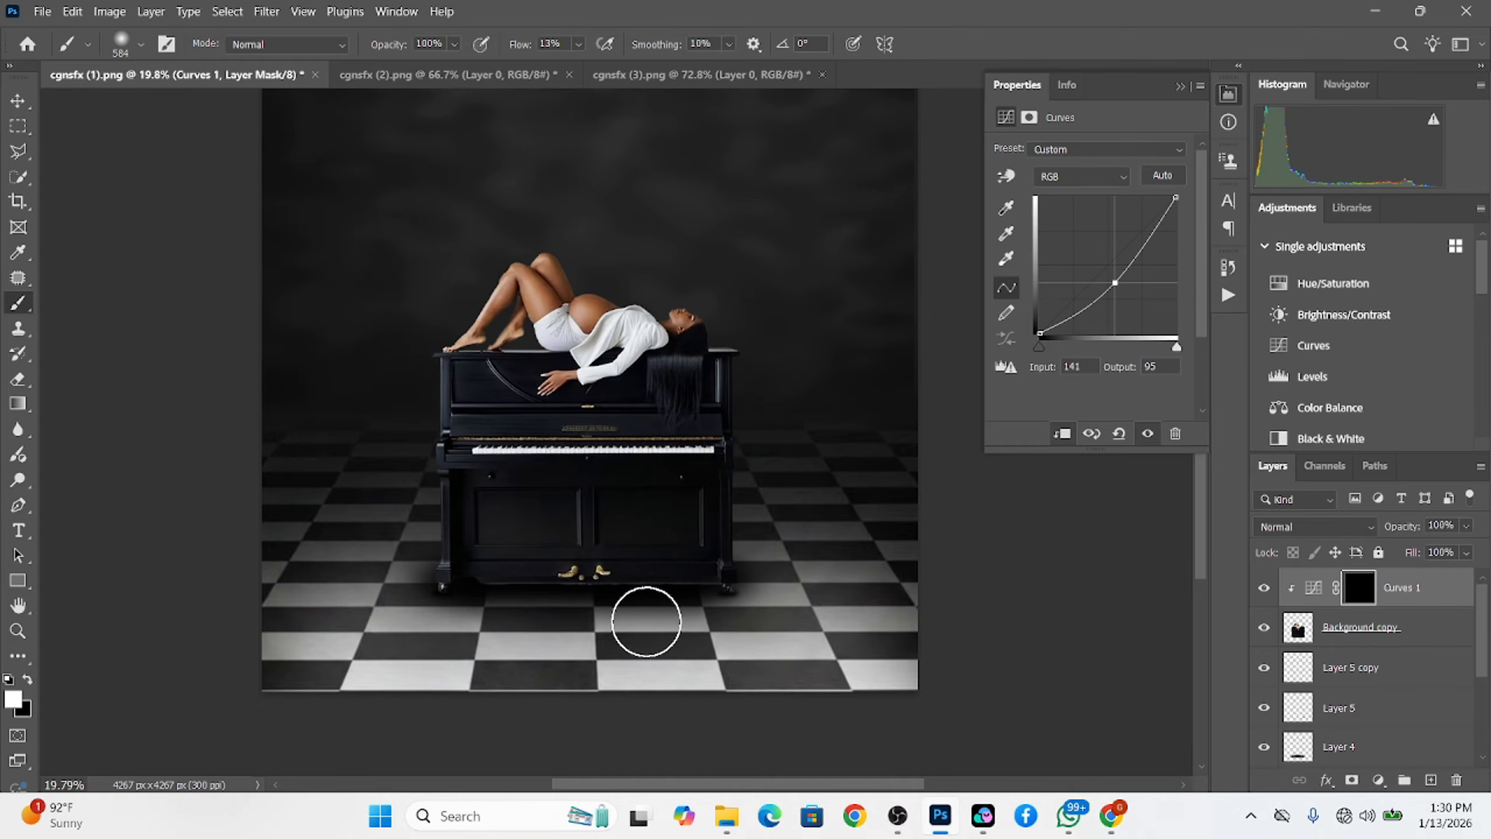
mouse_move(437, 535)
mouse_down()
mouse_move(416, 606)
mouse_move(689, 603)
mouse_up()
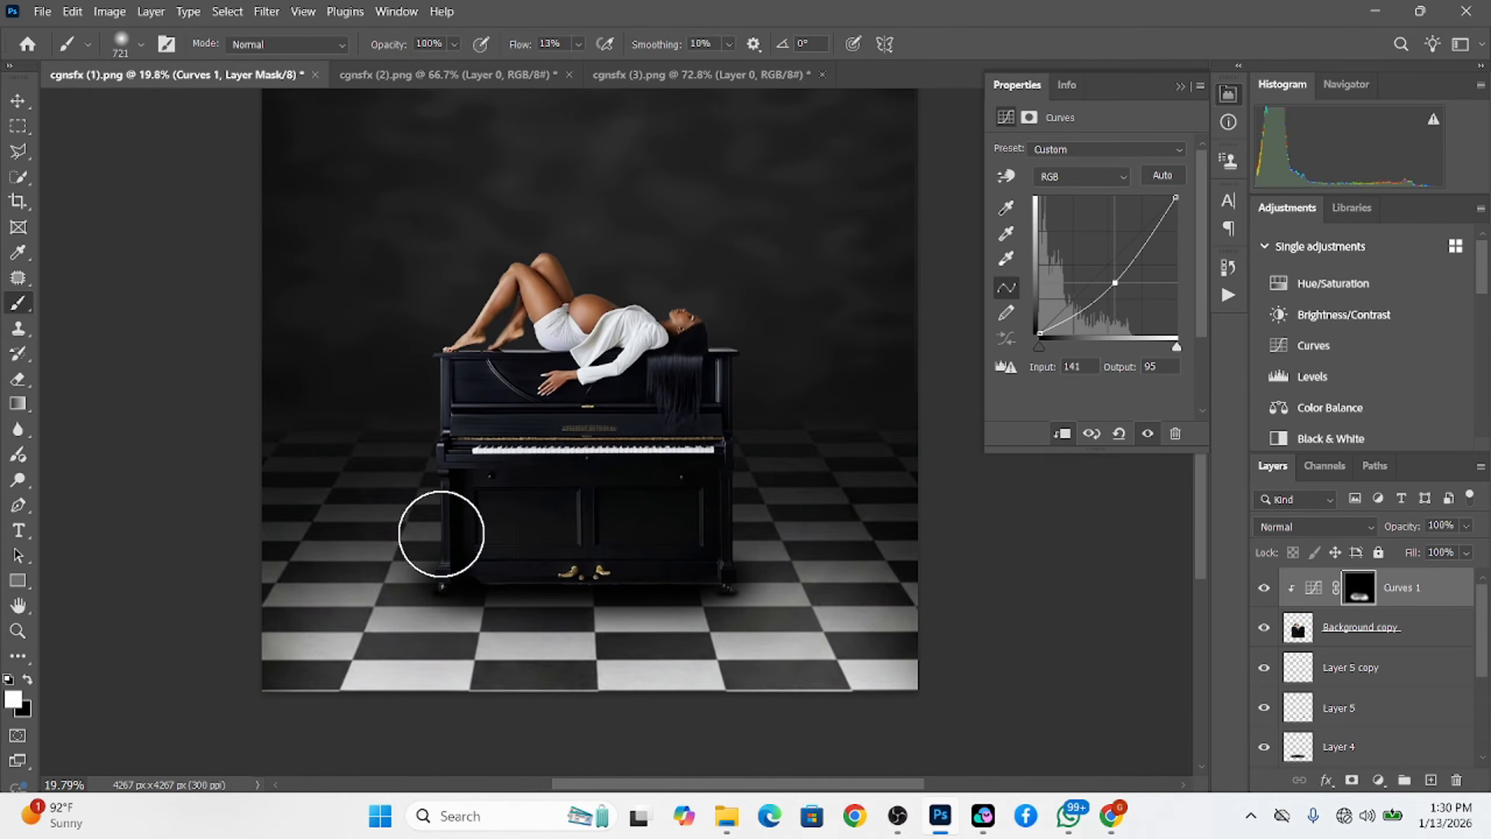
scroll(762, 387, down, 2)
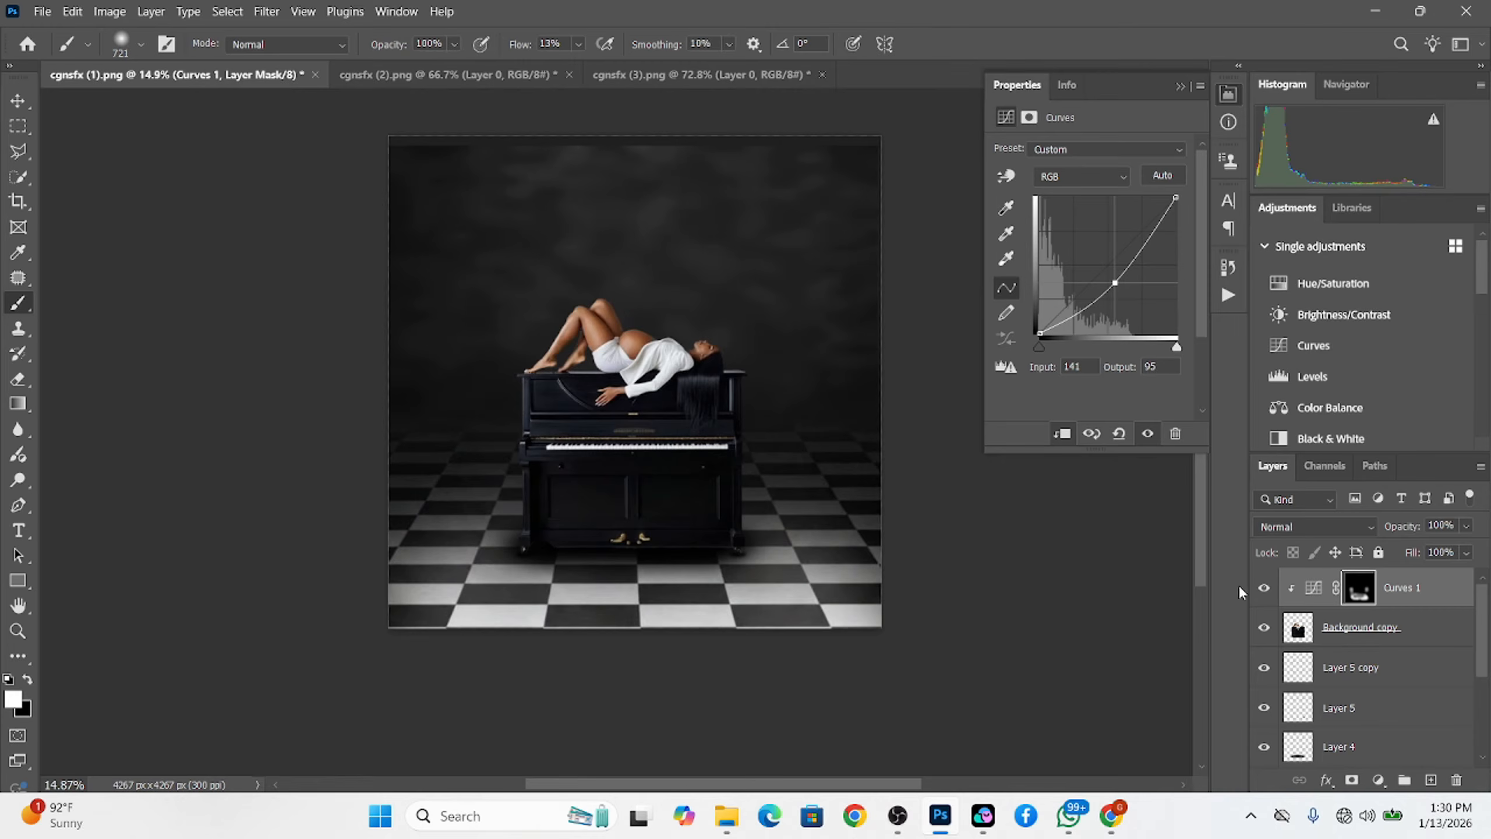
Add a brightening Curves adjustment on top with a point at input 111 and output 132, and invert its mask to black
click(1377, 780)
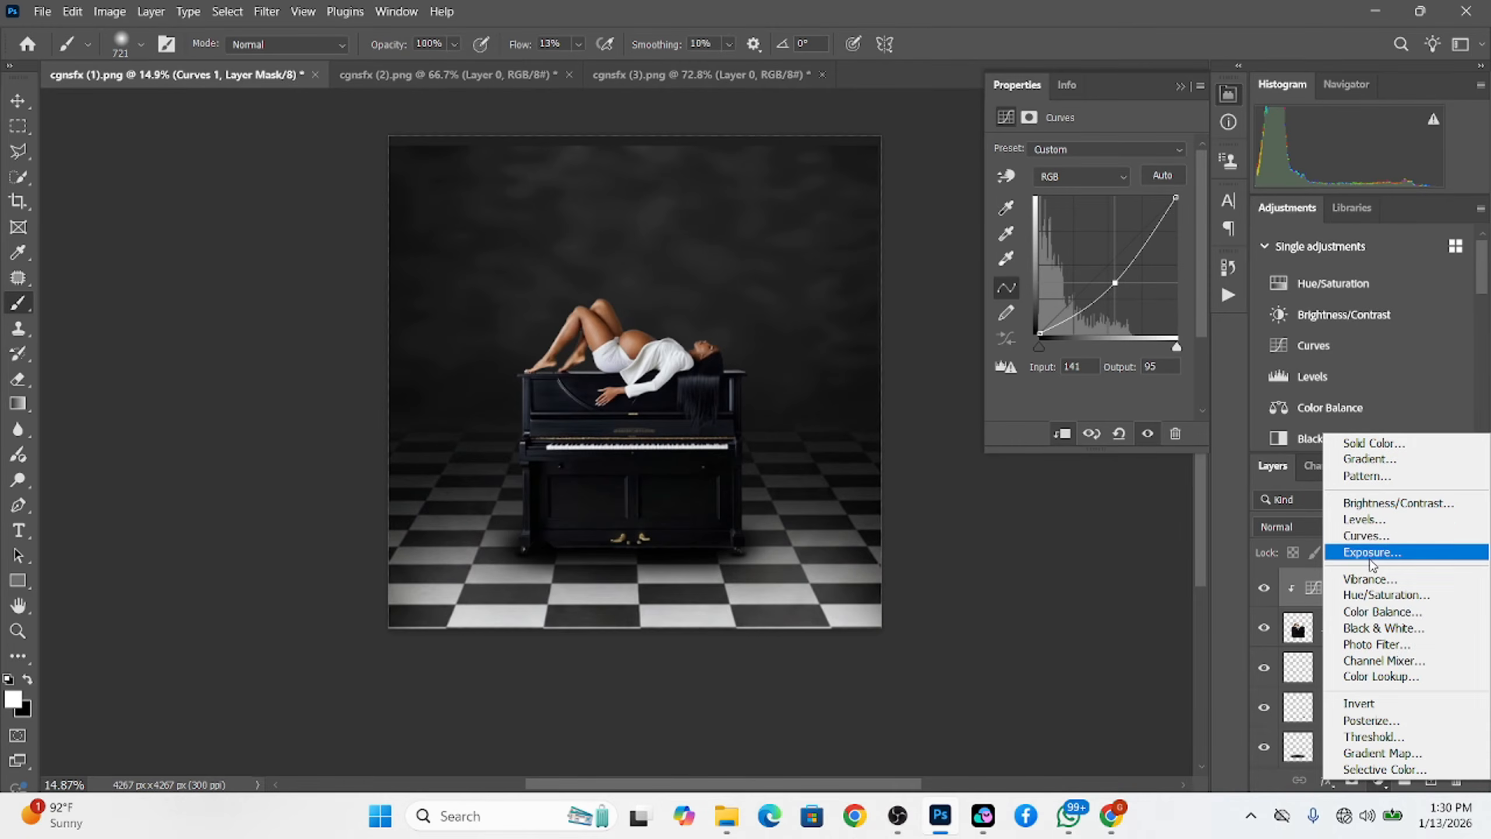
click(1367, 533)
drag(1104, 266, 1099, 262)
key(ctrl+i)
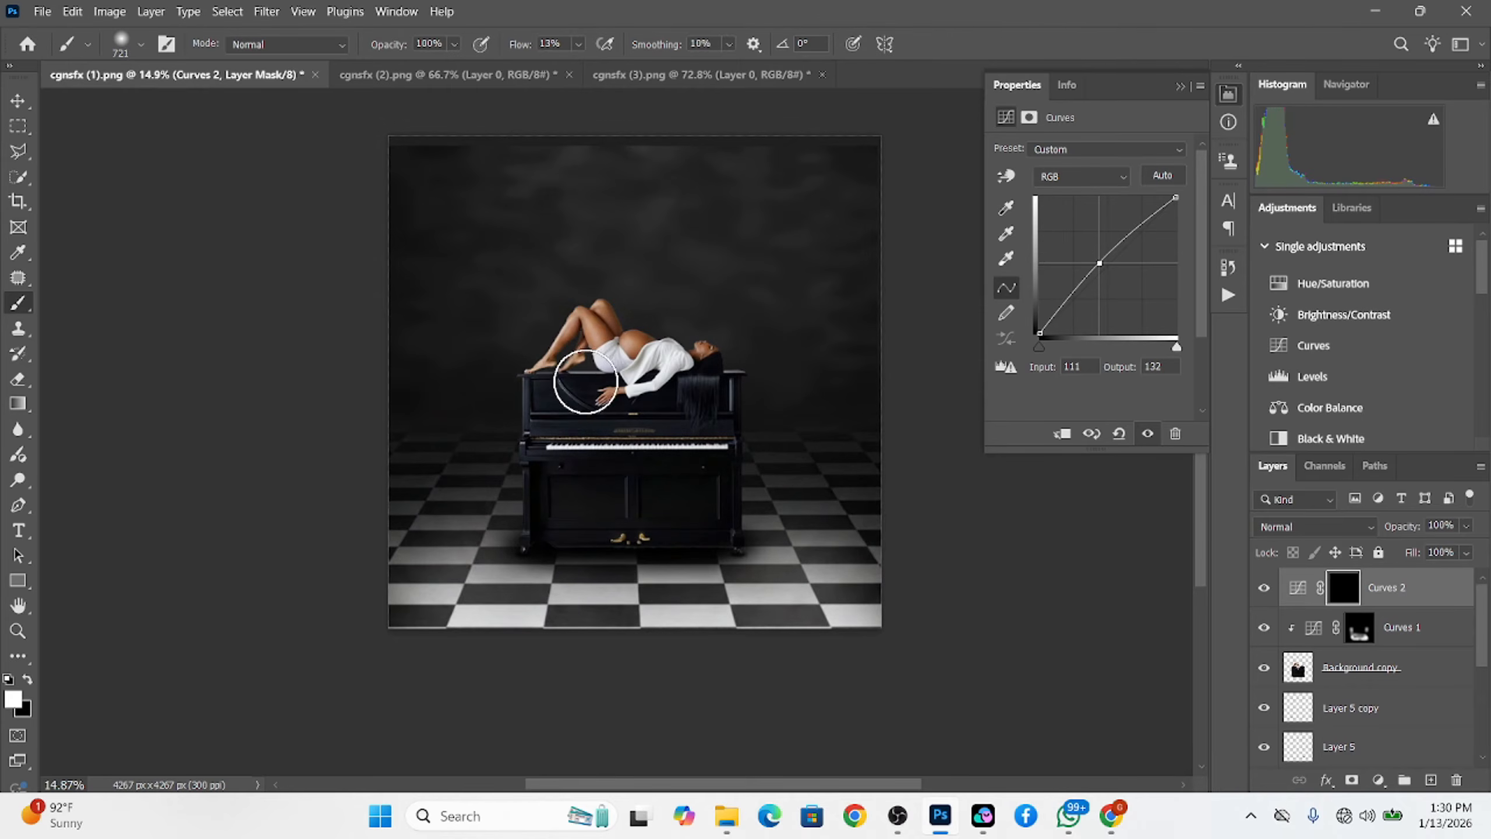
Paint white on the Curves 2 mask over the woman's belly, legs and top with a 280 px brush at 64% flow
scroll(589, 383, up, 6)
mouse_move(673, 324)
mouse_down()
mouse_move(626, 323)
mouse_move(501, 393)
mouse_up()
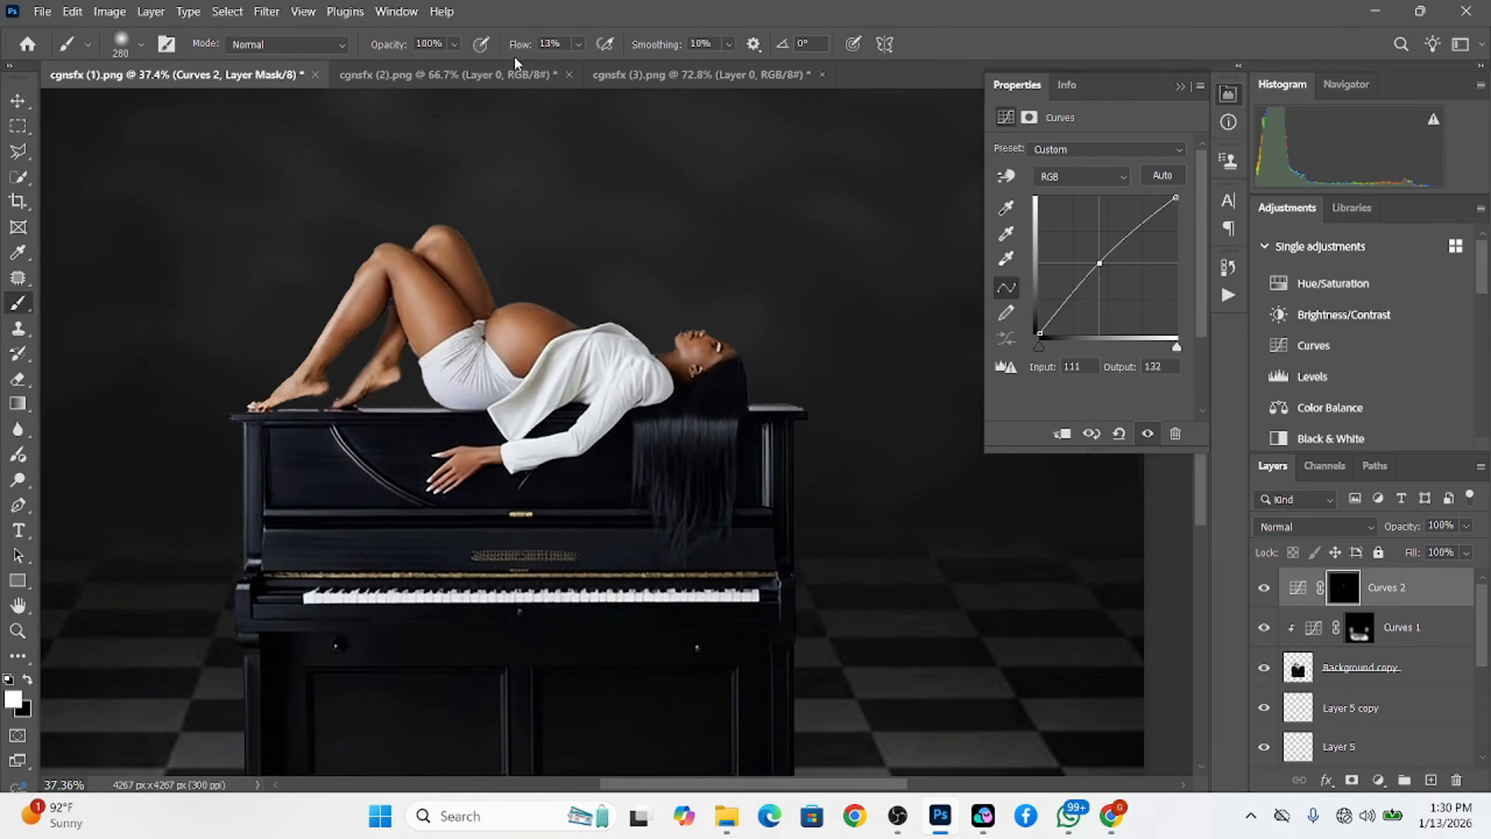
drag(548, 51, 564, 57)
drag(521, 327, 536, 340)
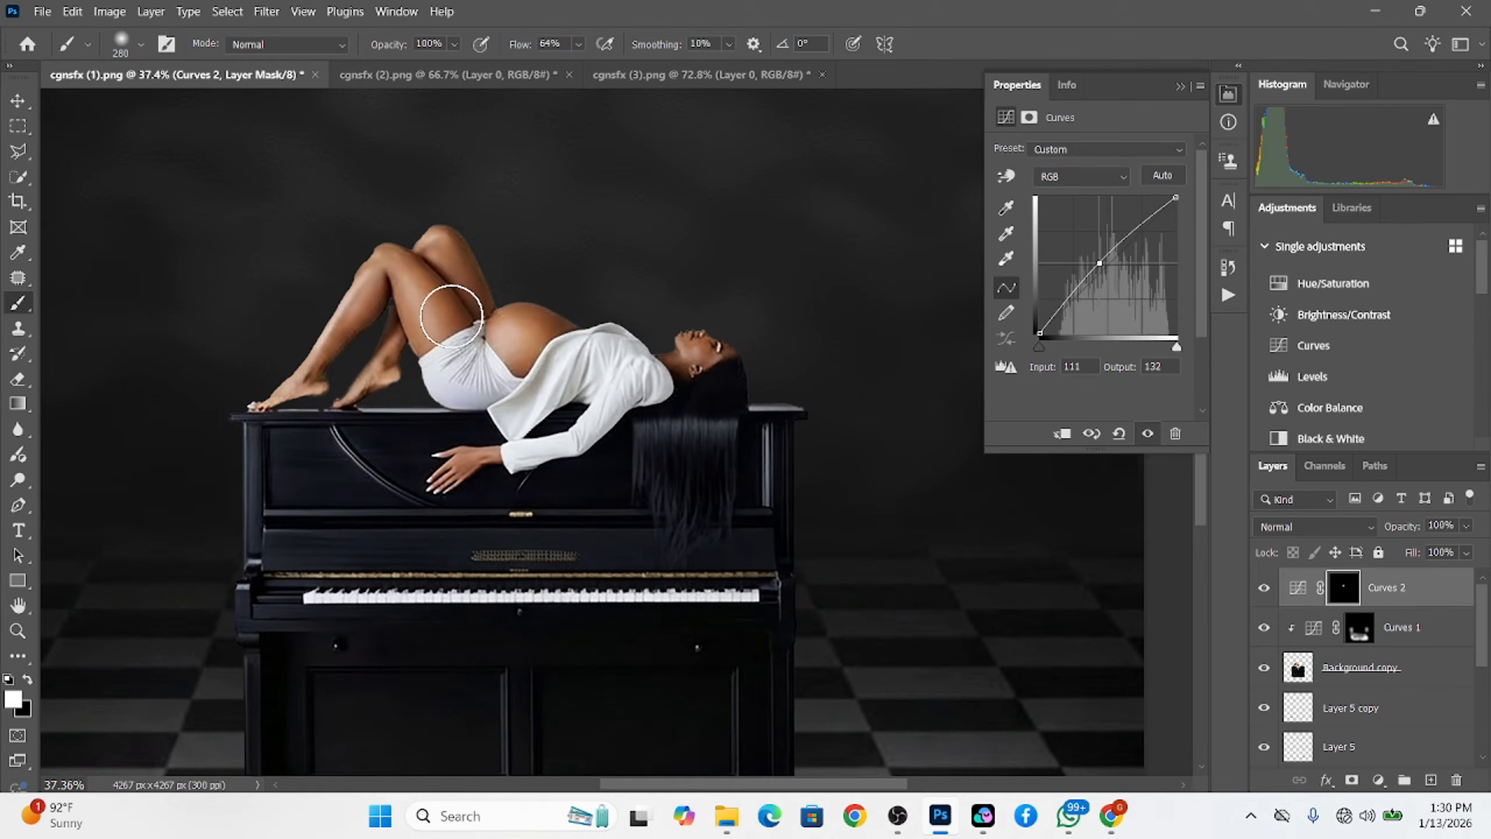
mouse_move(432, 292)
mouse_down()
mouse_move(435, 261)
mouse_move(368, 305)
mouse_move(384, 281)
mouse_move(332, 388)
mouse_move(288, 393)
mouse_move(423, 335)
mouse_up()
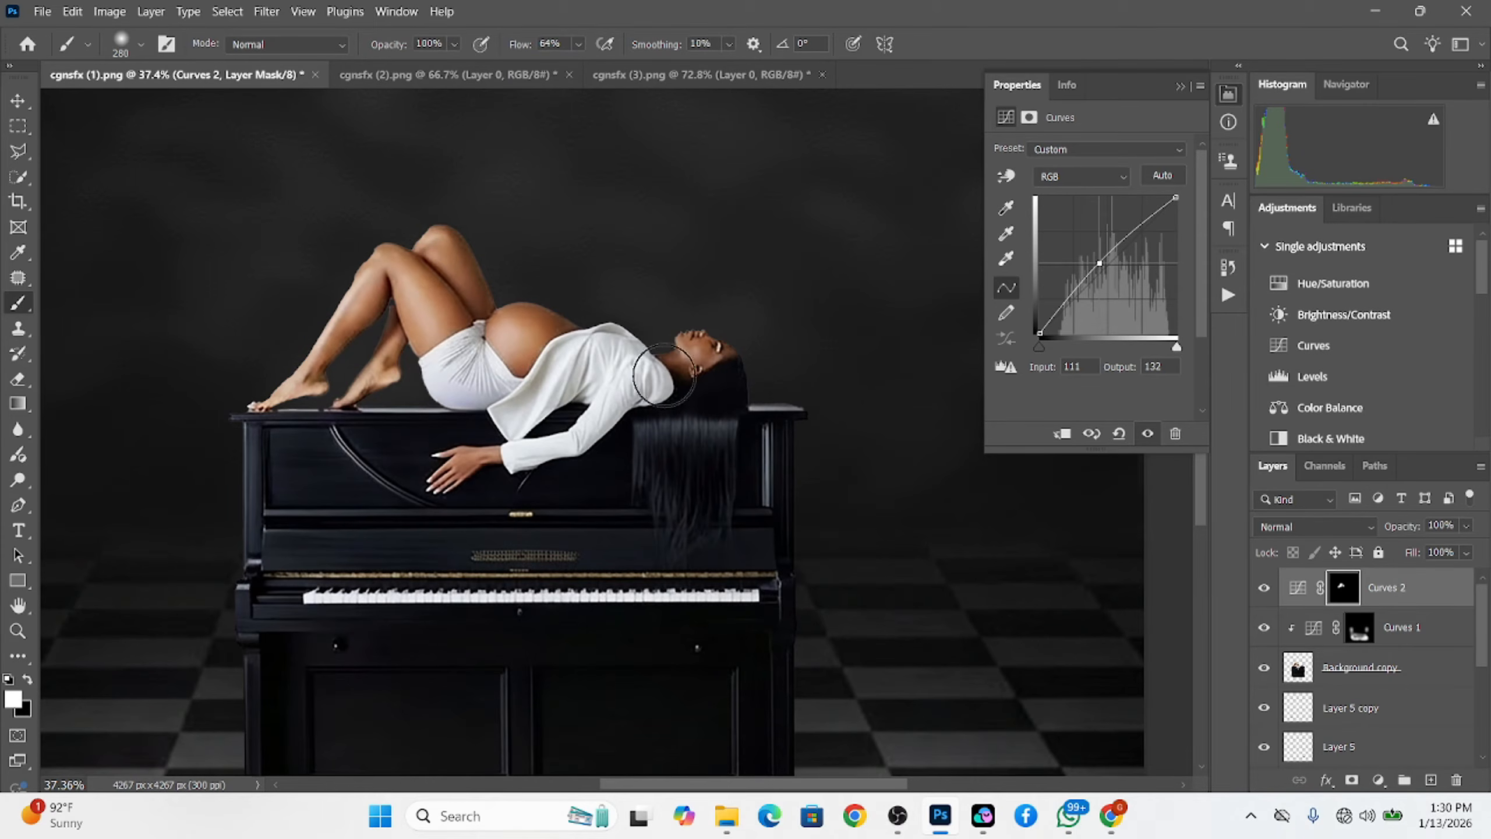
Add another brightening Curves adjustment with a point at input 89 and output 114, and invert its mask to black
alt+right_click(678, 444)
click(1378, 780)
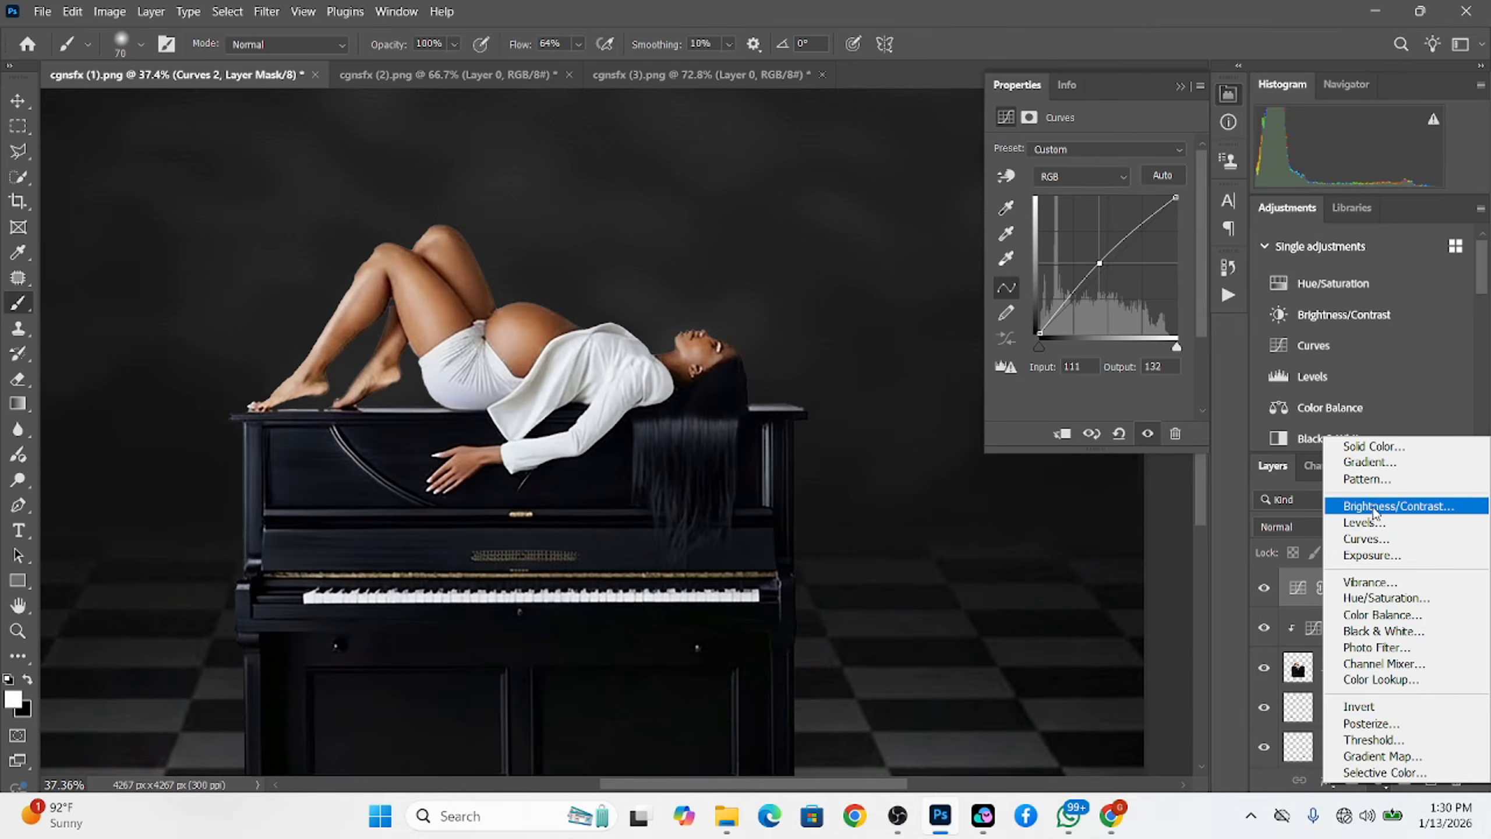
click(1344, 540)
drag(1096, 276, 1088, 272)
key(ctrl+i)
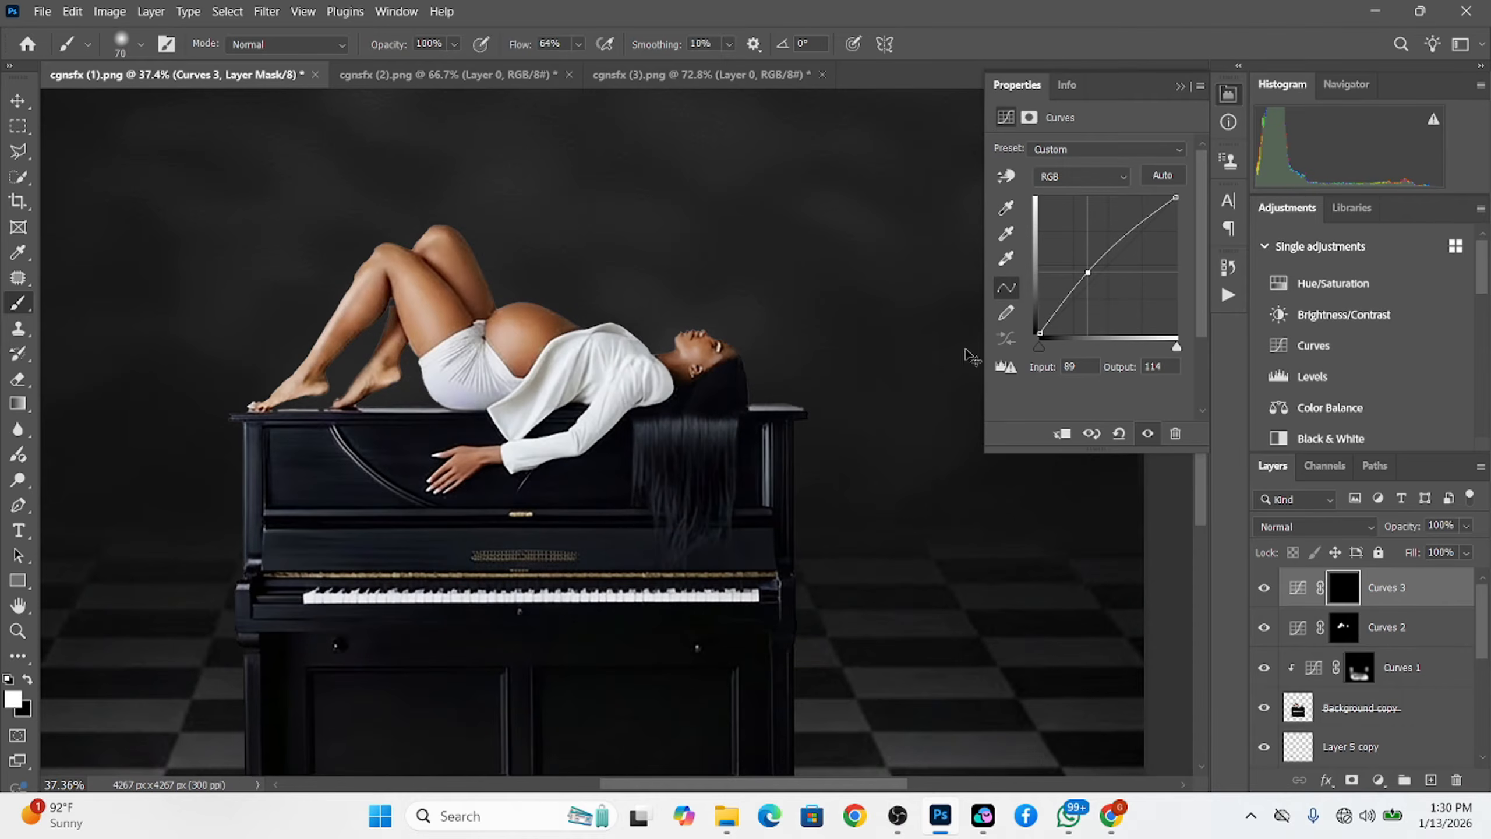
Paint white on the Curves 3 mask over the woman's hanging hair with a 100 px brush at 64% flow
mouse_move(699, 416)
mouse_down()
mouse_move(640, 436)
mouse_move(742, 431)
mouse_up()
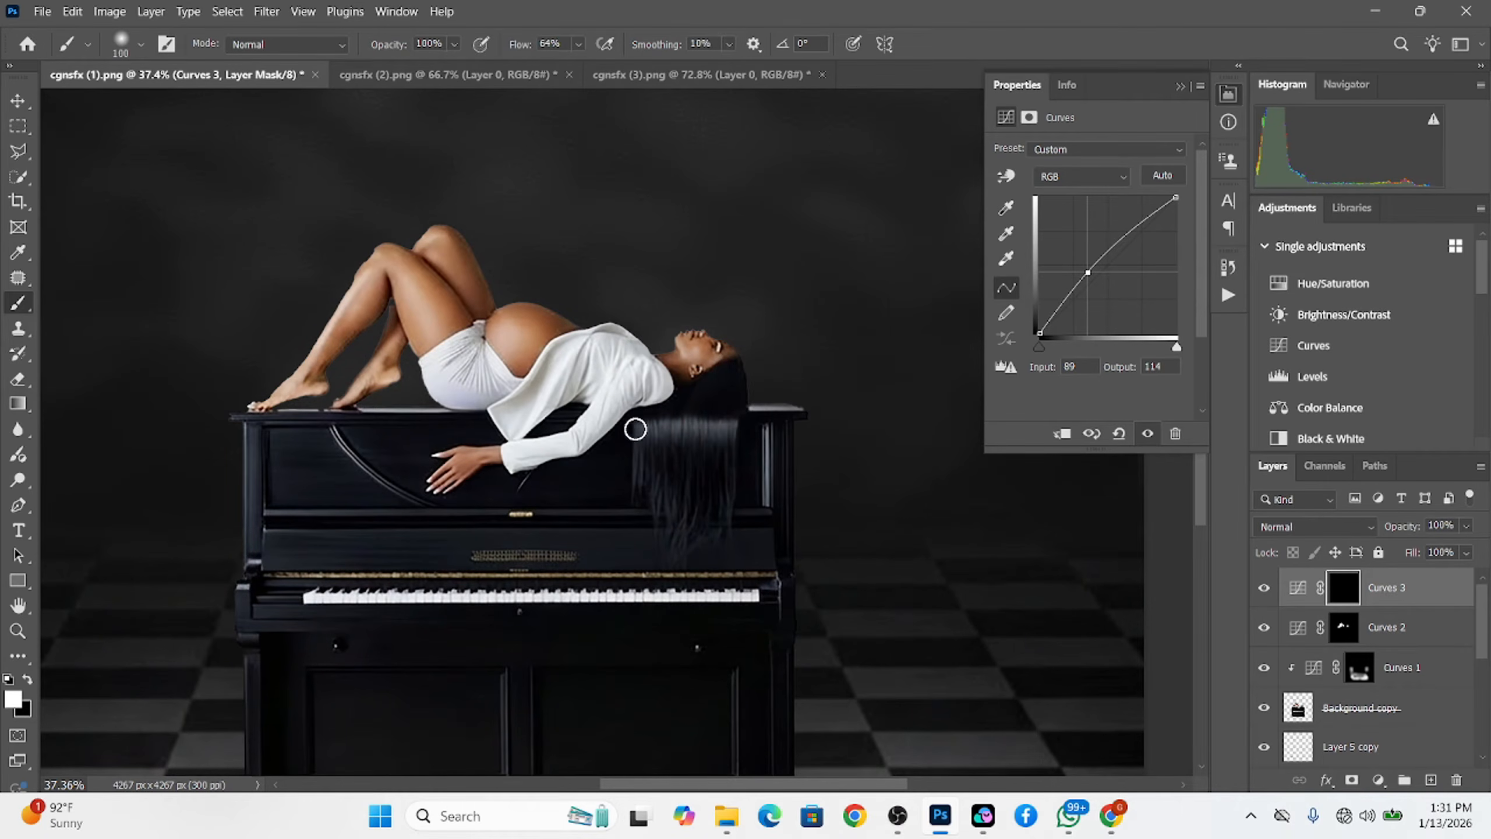
key(ctrl+0)
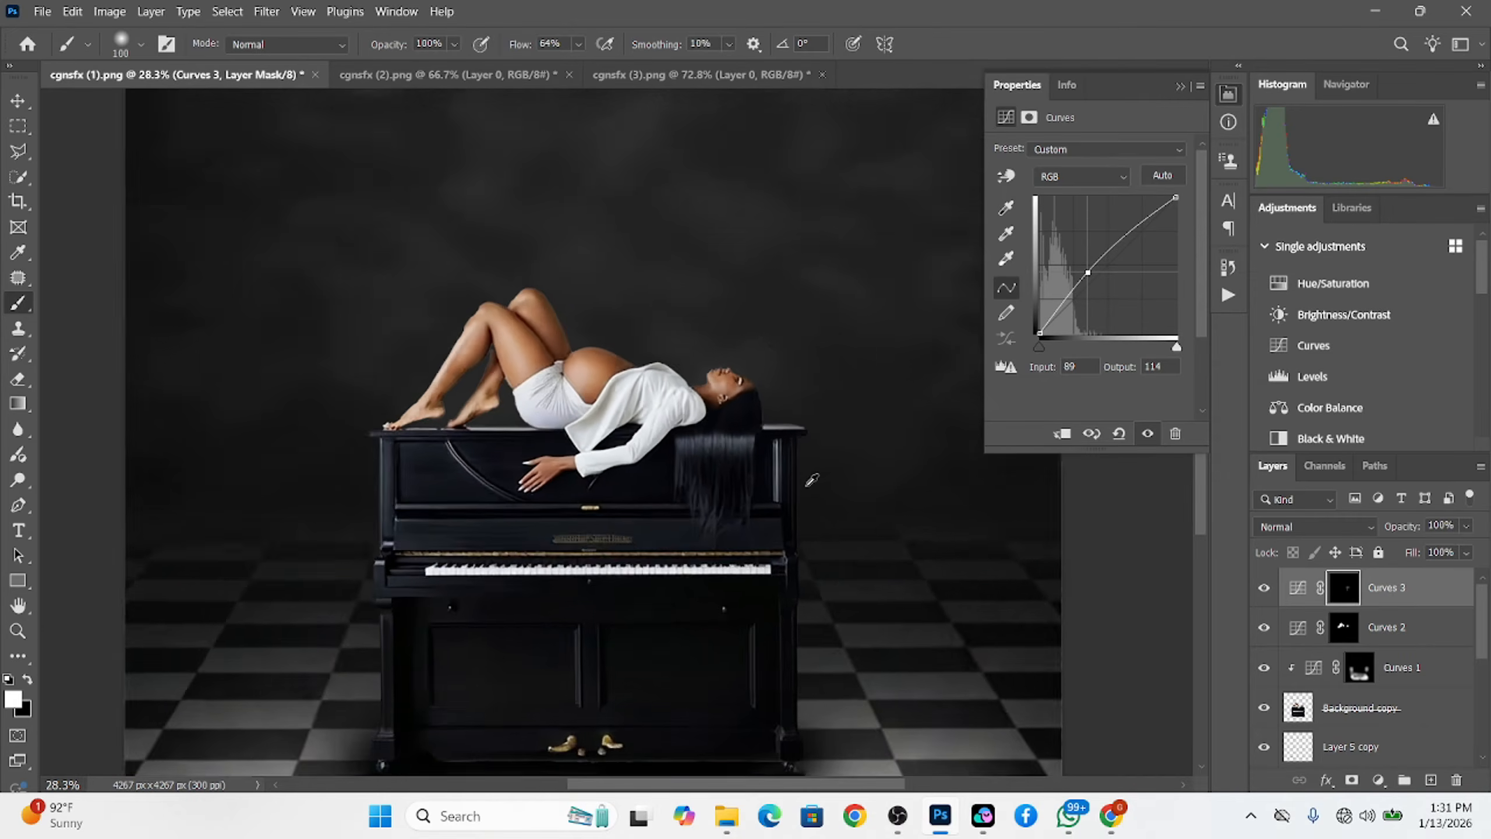
scroll(607, 473, down, 3)
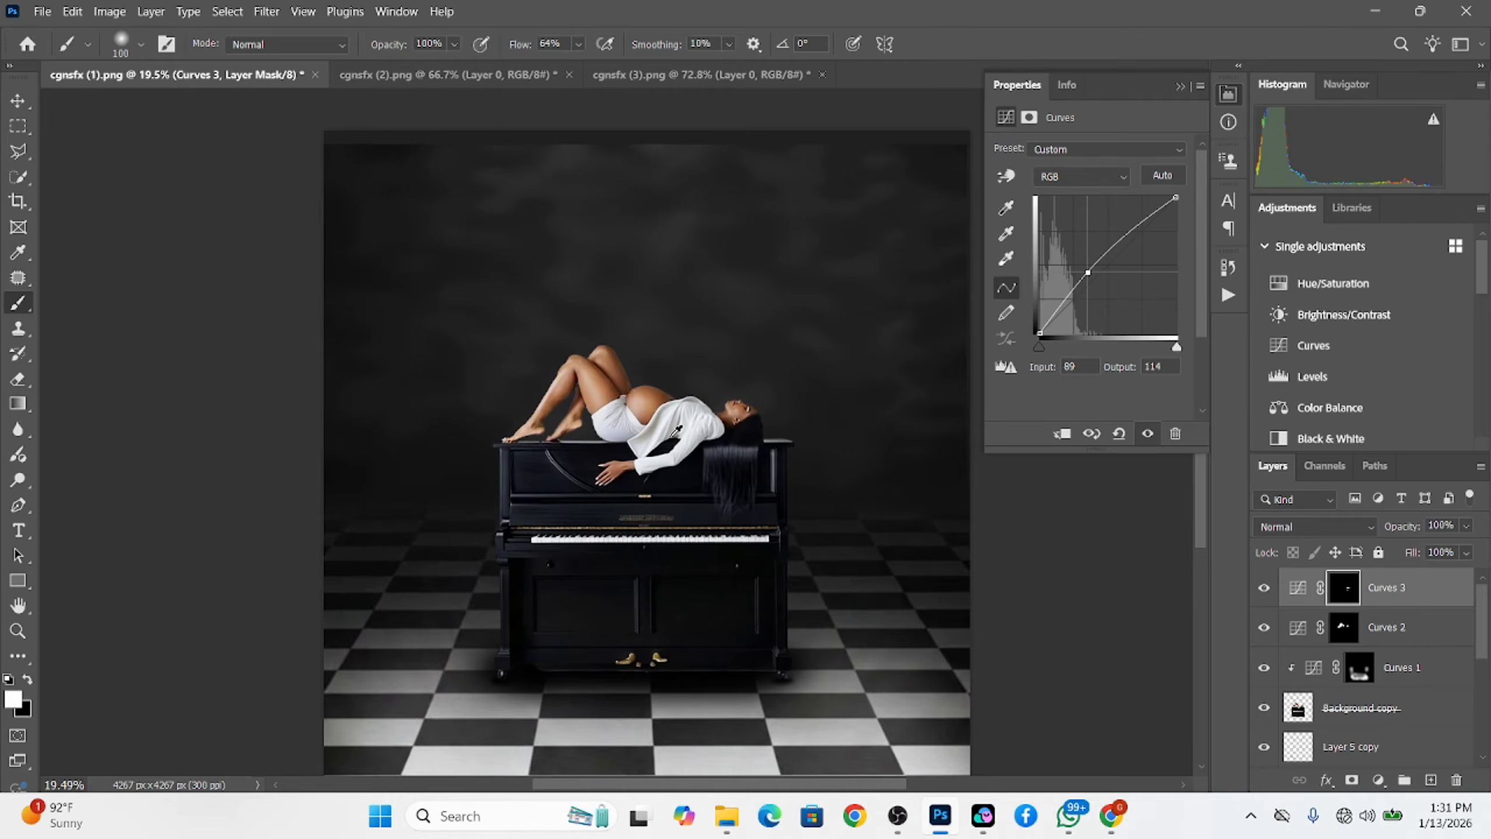
drag(608, 473, 555, 415)
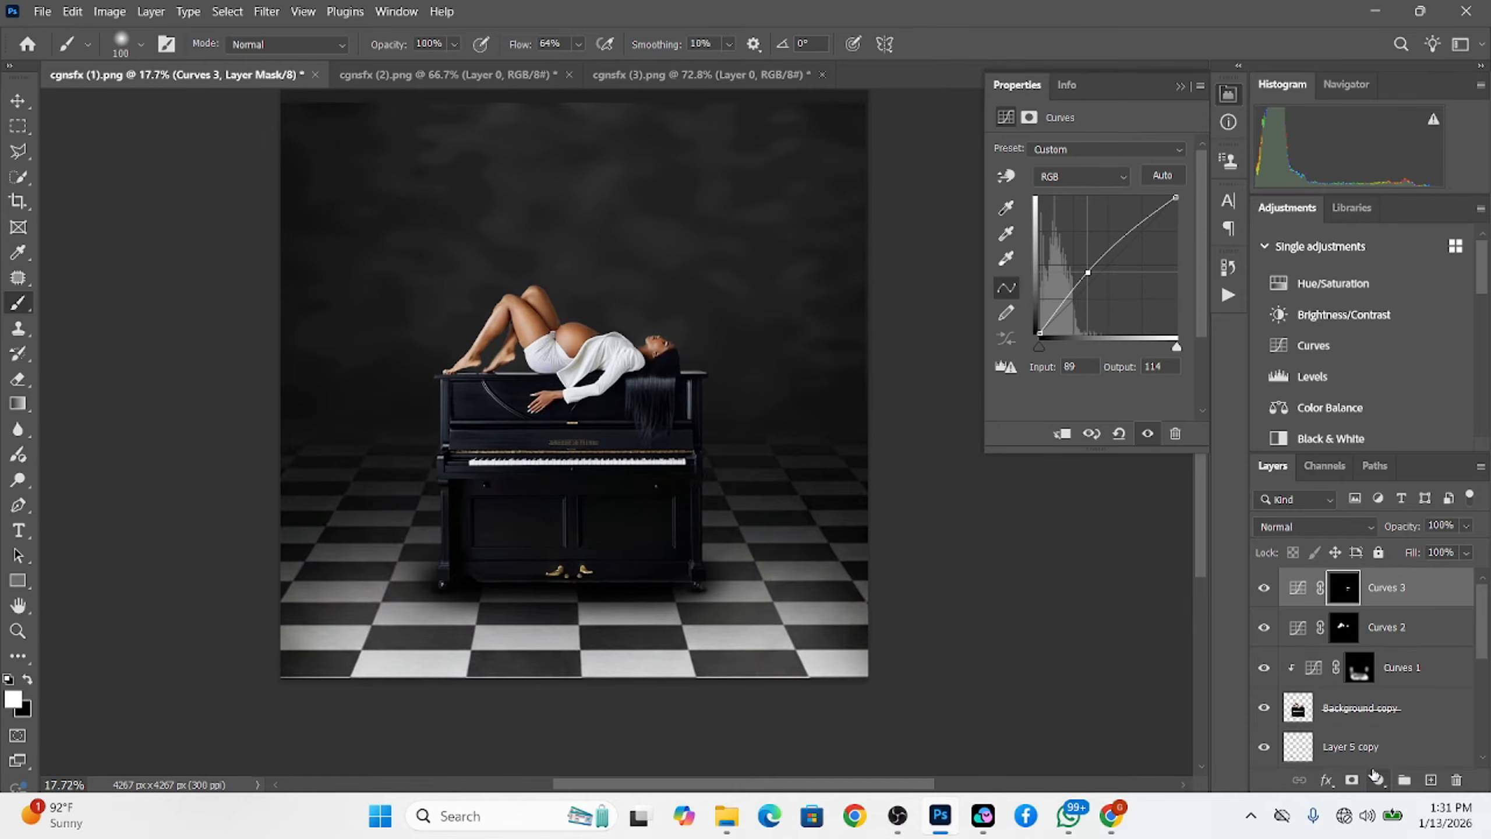
Add an overall Curves adjustment with a point at input 100 and output 107, and move the black point to input 9
click(1377, 779)
click(1353, 536)
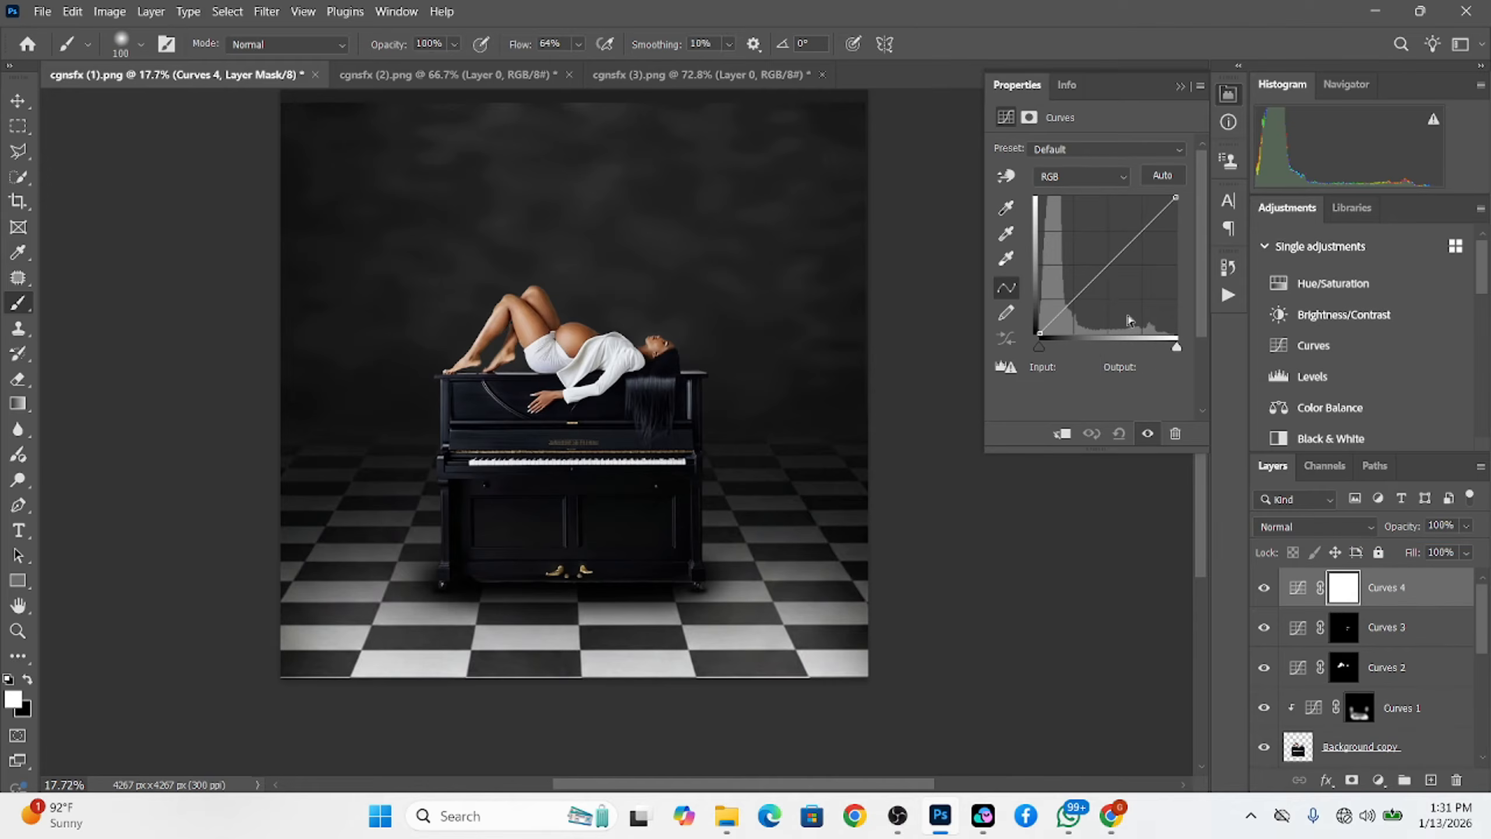
drag(1095, 275, 1094, 275)
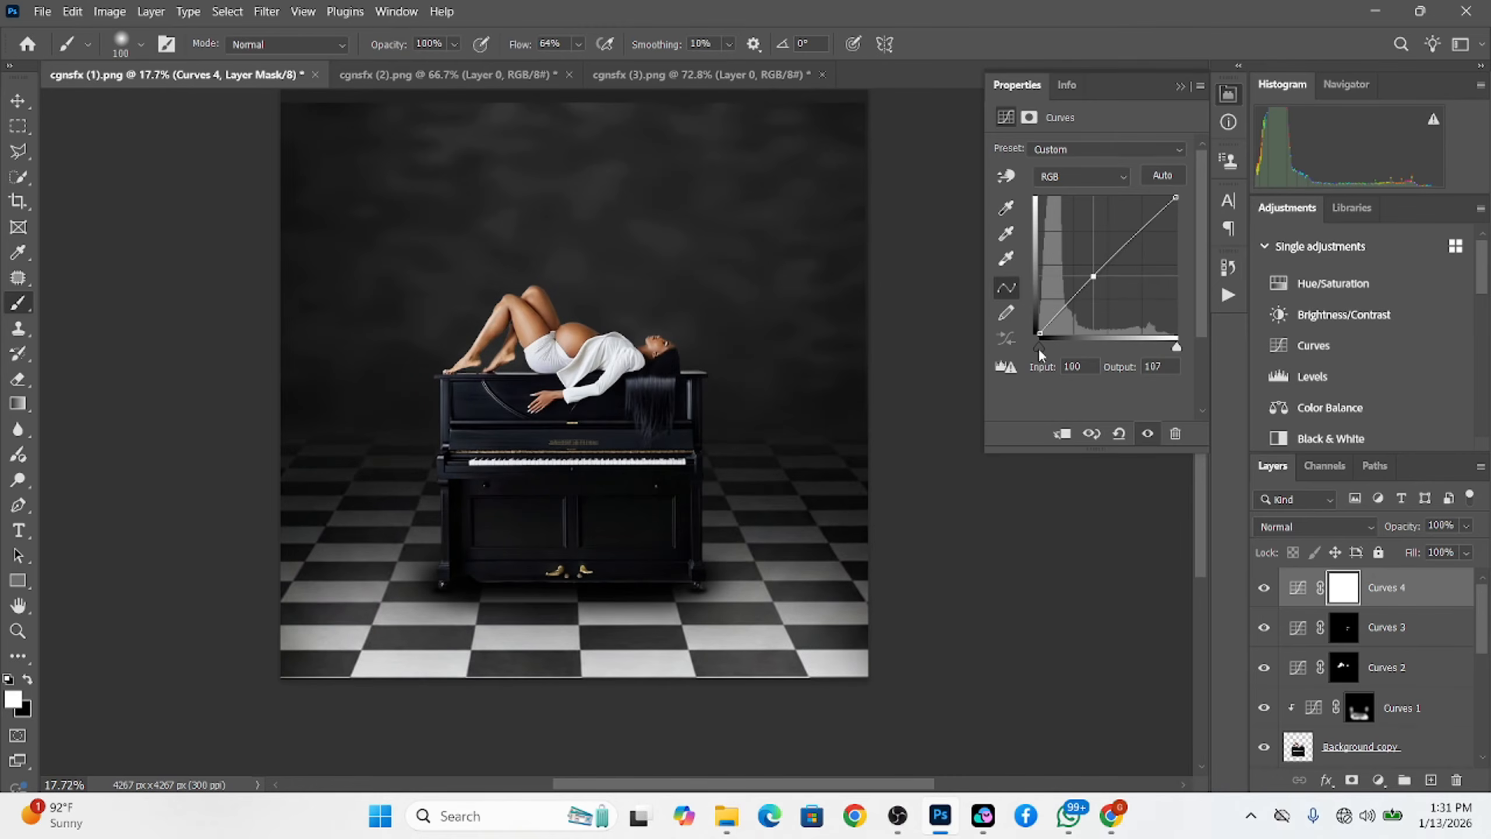
drag(1038, 347, 1044, 347)
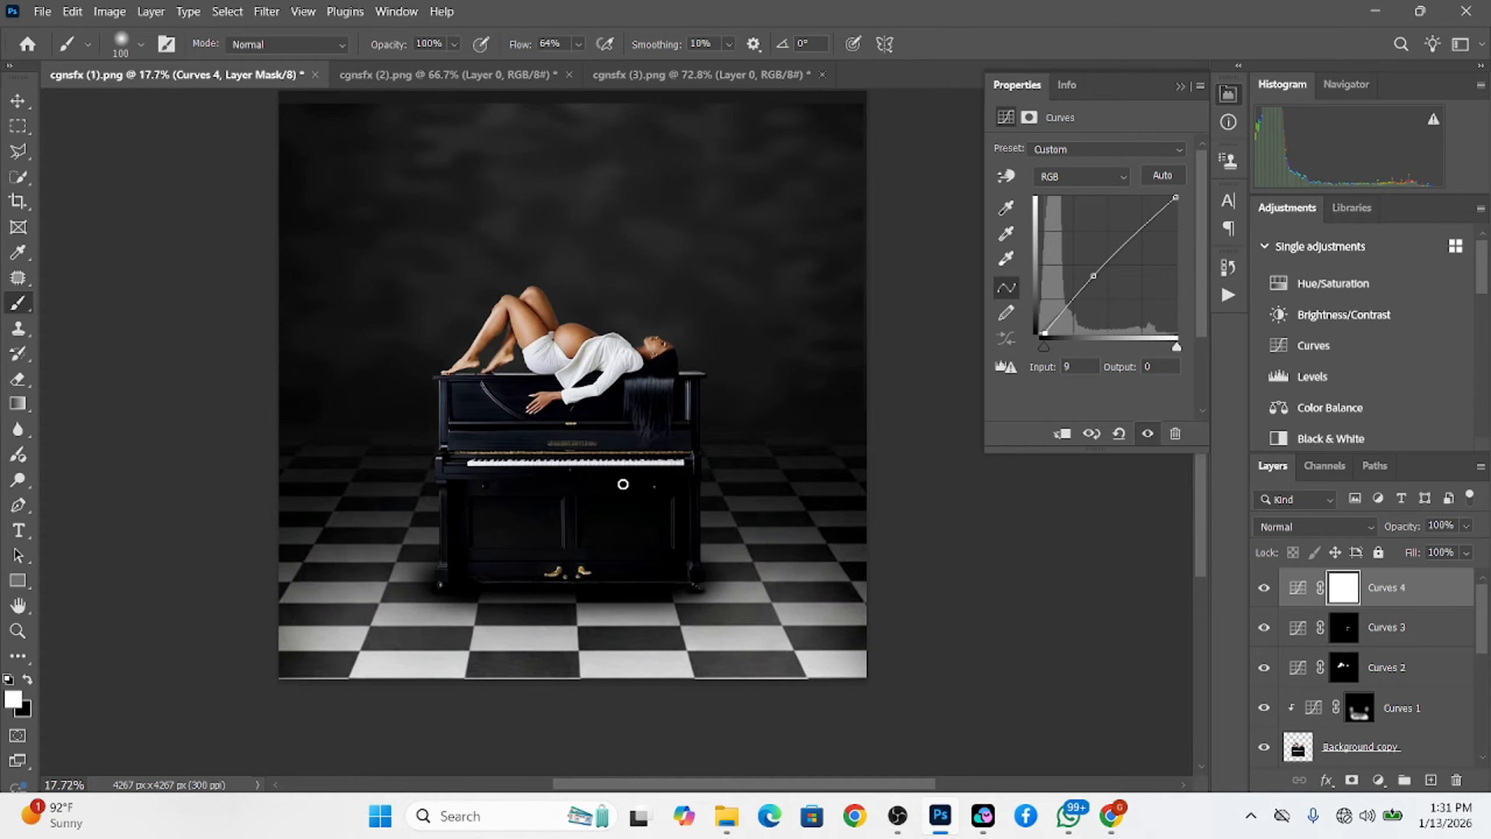
scroll(558, 420, up, 2)
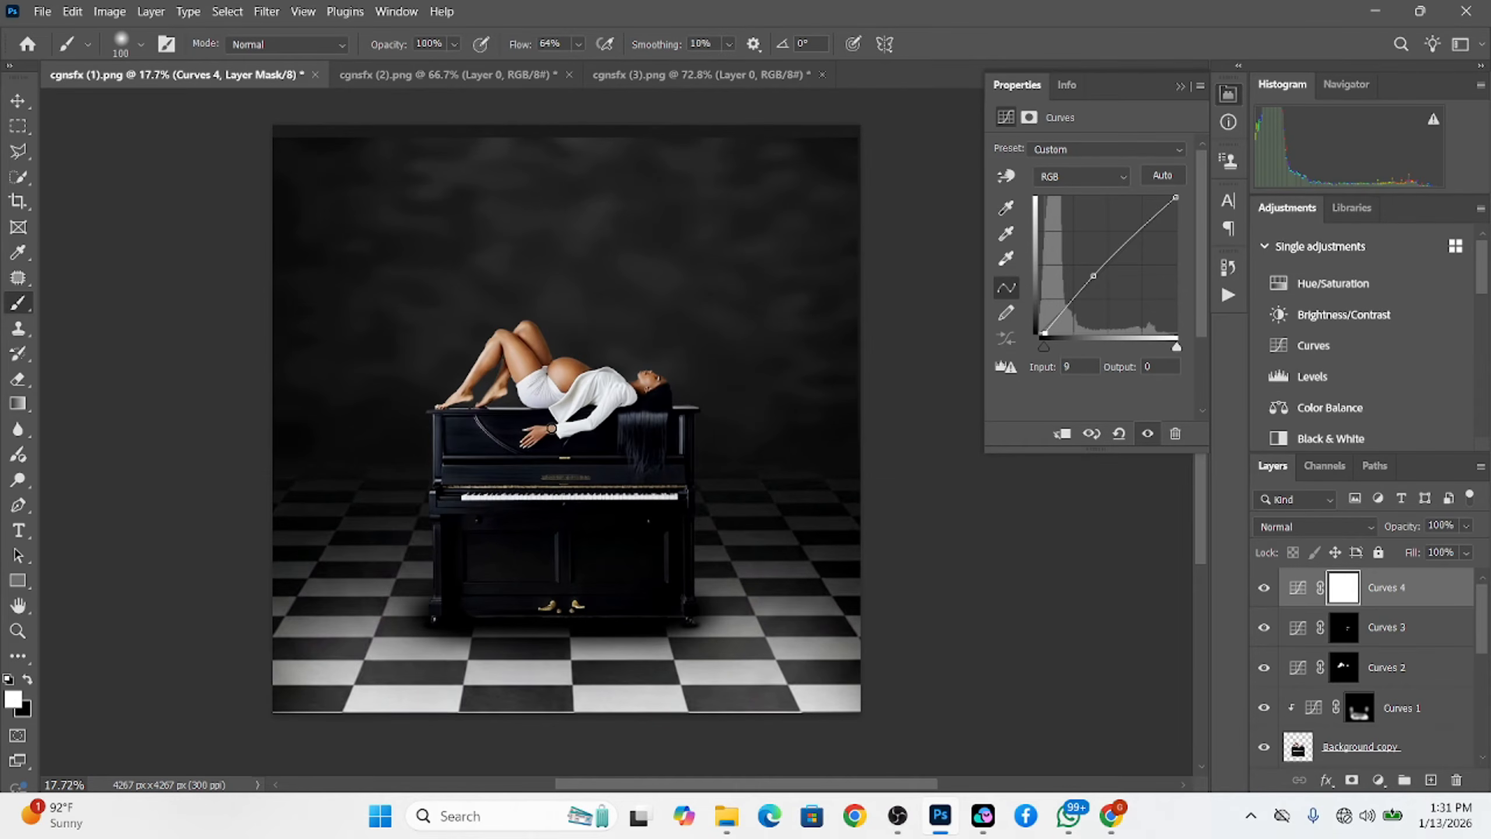
Select the Curves 3 layer and enlarge the hard round brush to 2601 px
scroll(1412, 758, down, 1)
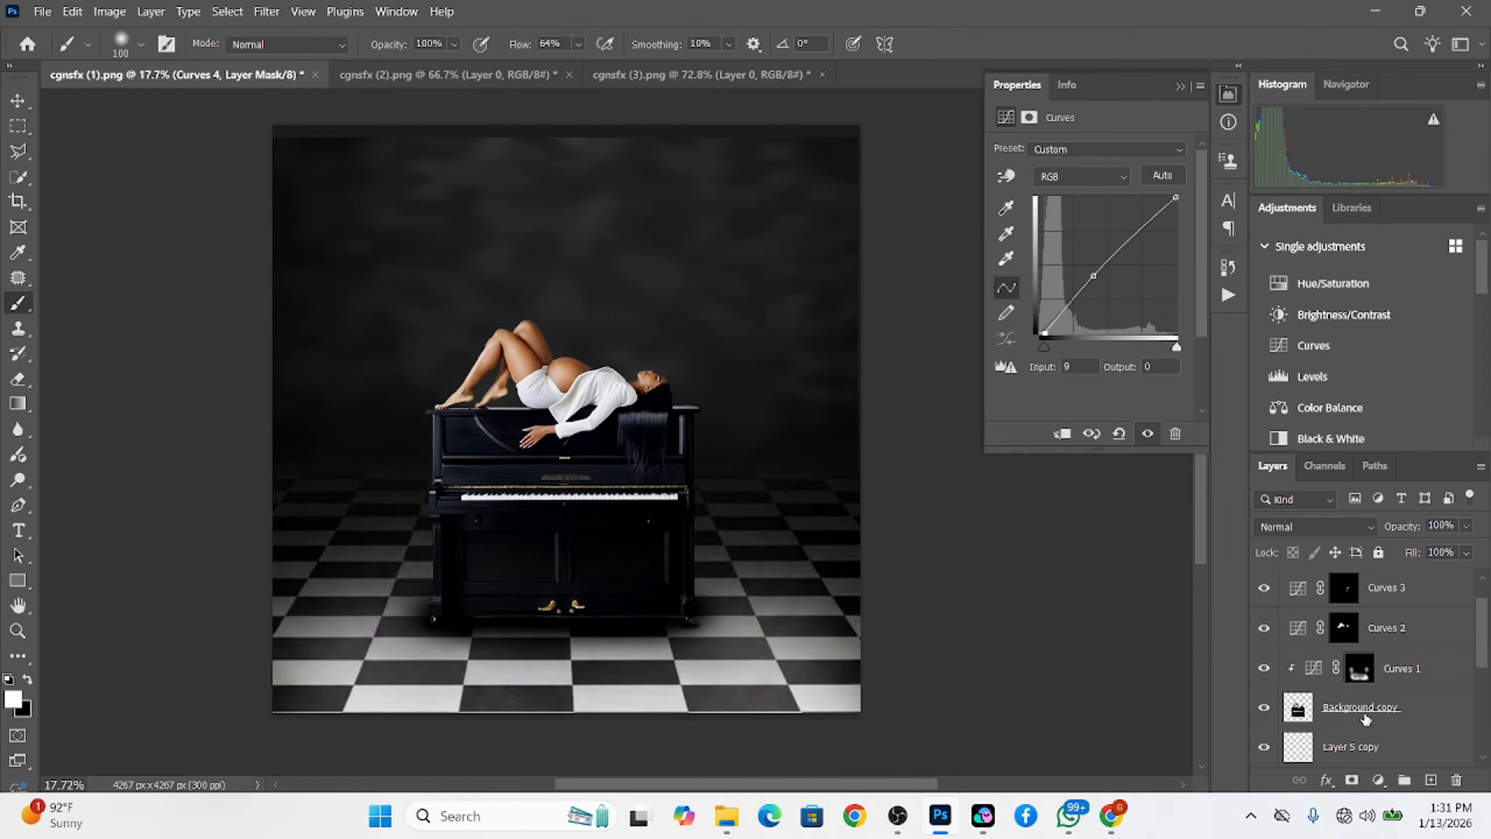
scroll(1386, 687, up, 1)
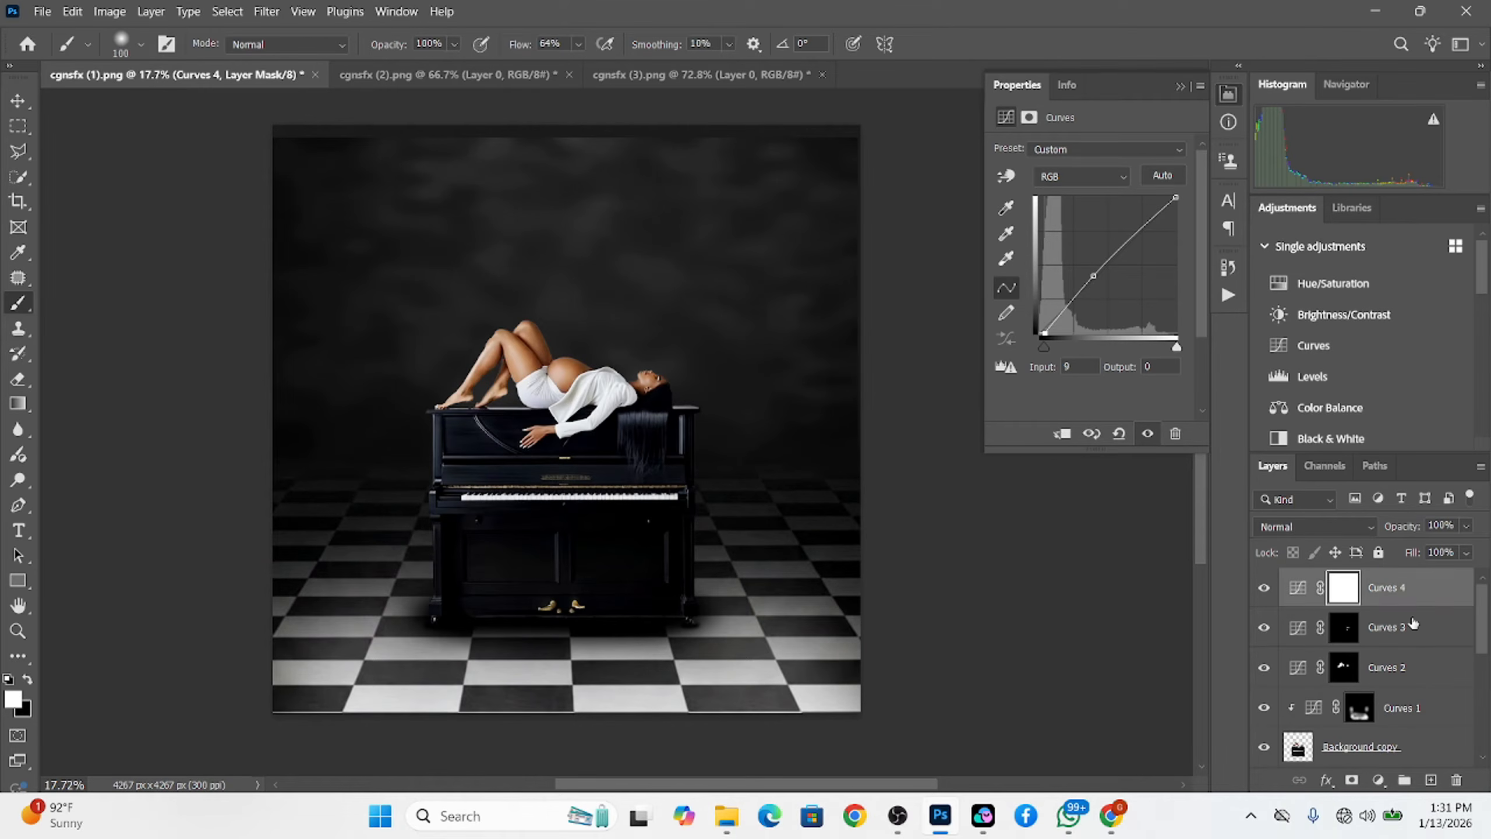
click(1435, 626)
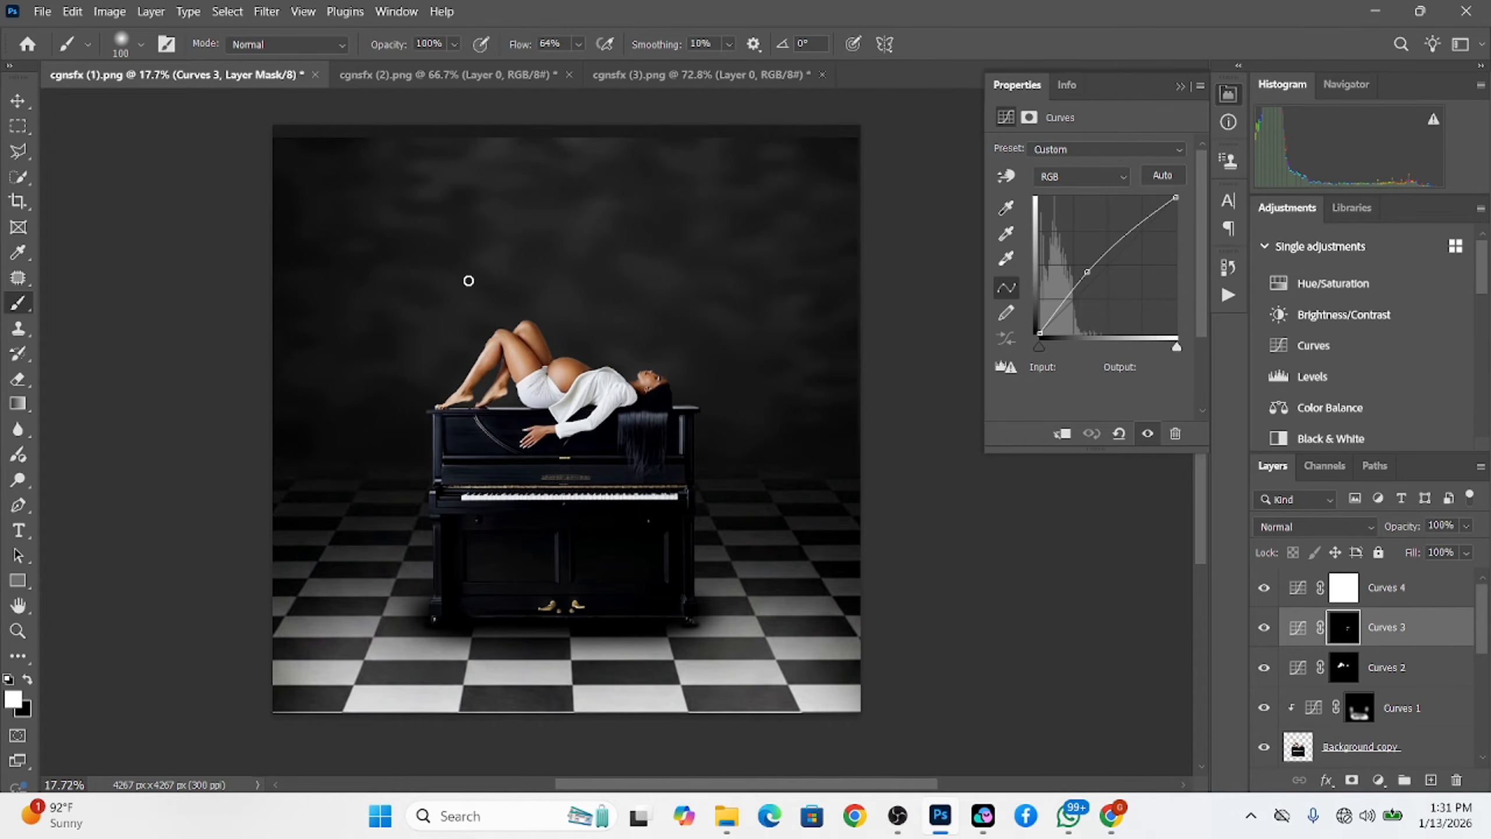
drag(437, 235, 652, 325)
drag(526, 241, 505, 583)
drag(553, 211, 553, 536)
drag(527, 335, 569, 350)
Add a white Solid Color fill layer above Curves 3 and invert its mask to black
click(1378, 780)
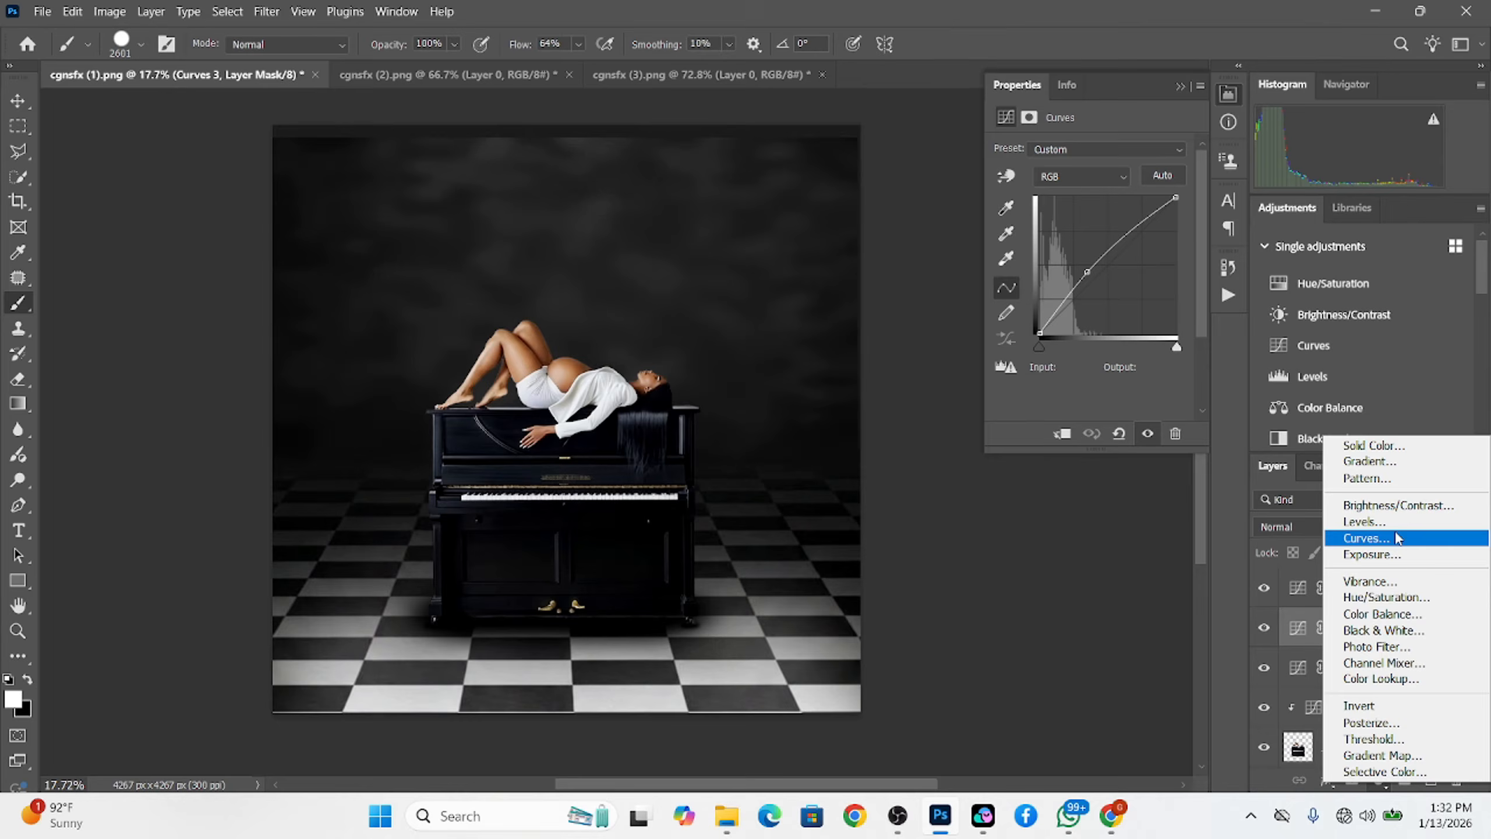
click(1384, 445)
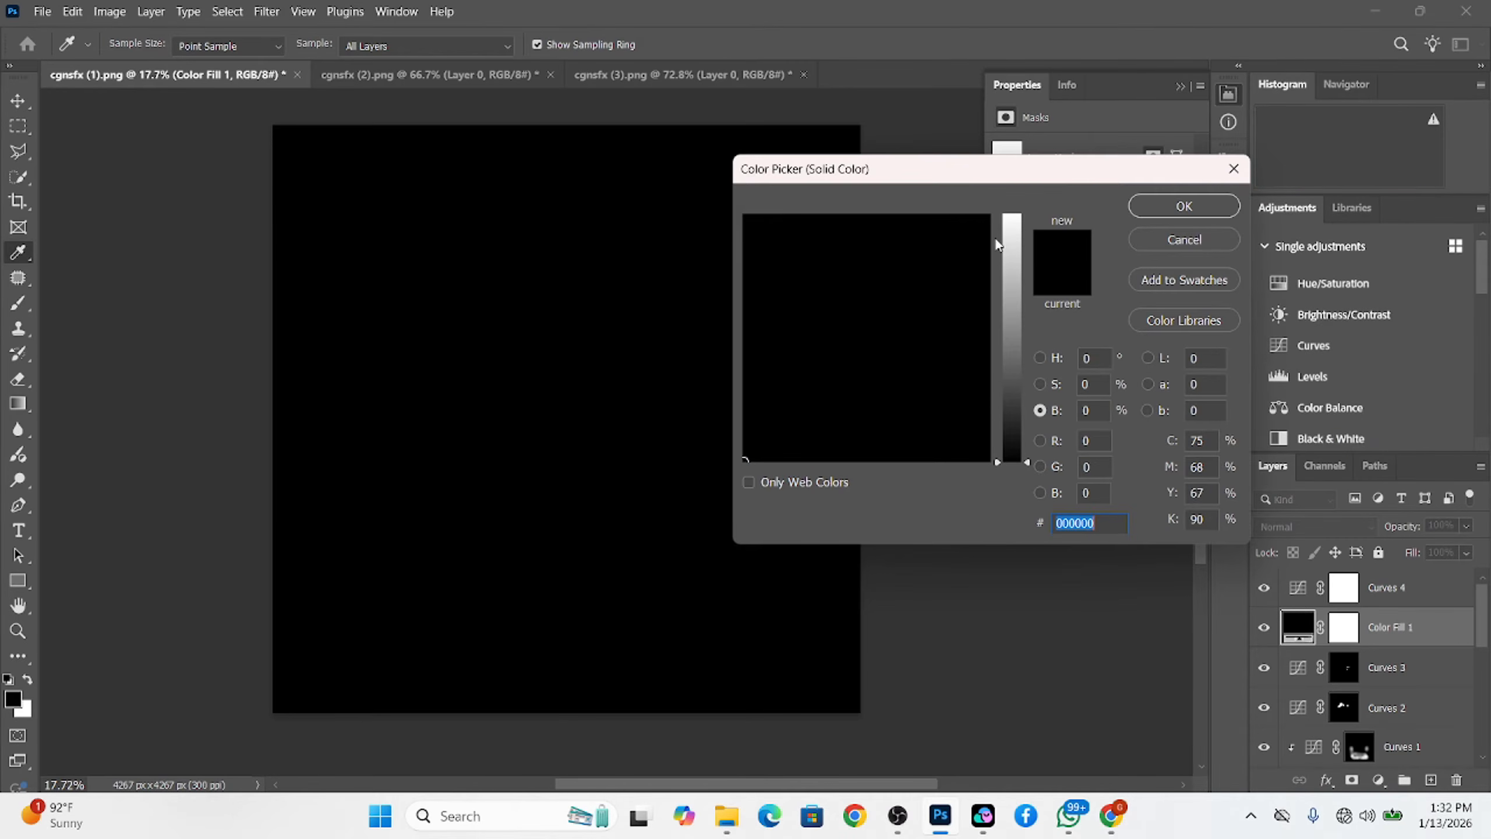
click(1012, 238)
click(1184, 206)
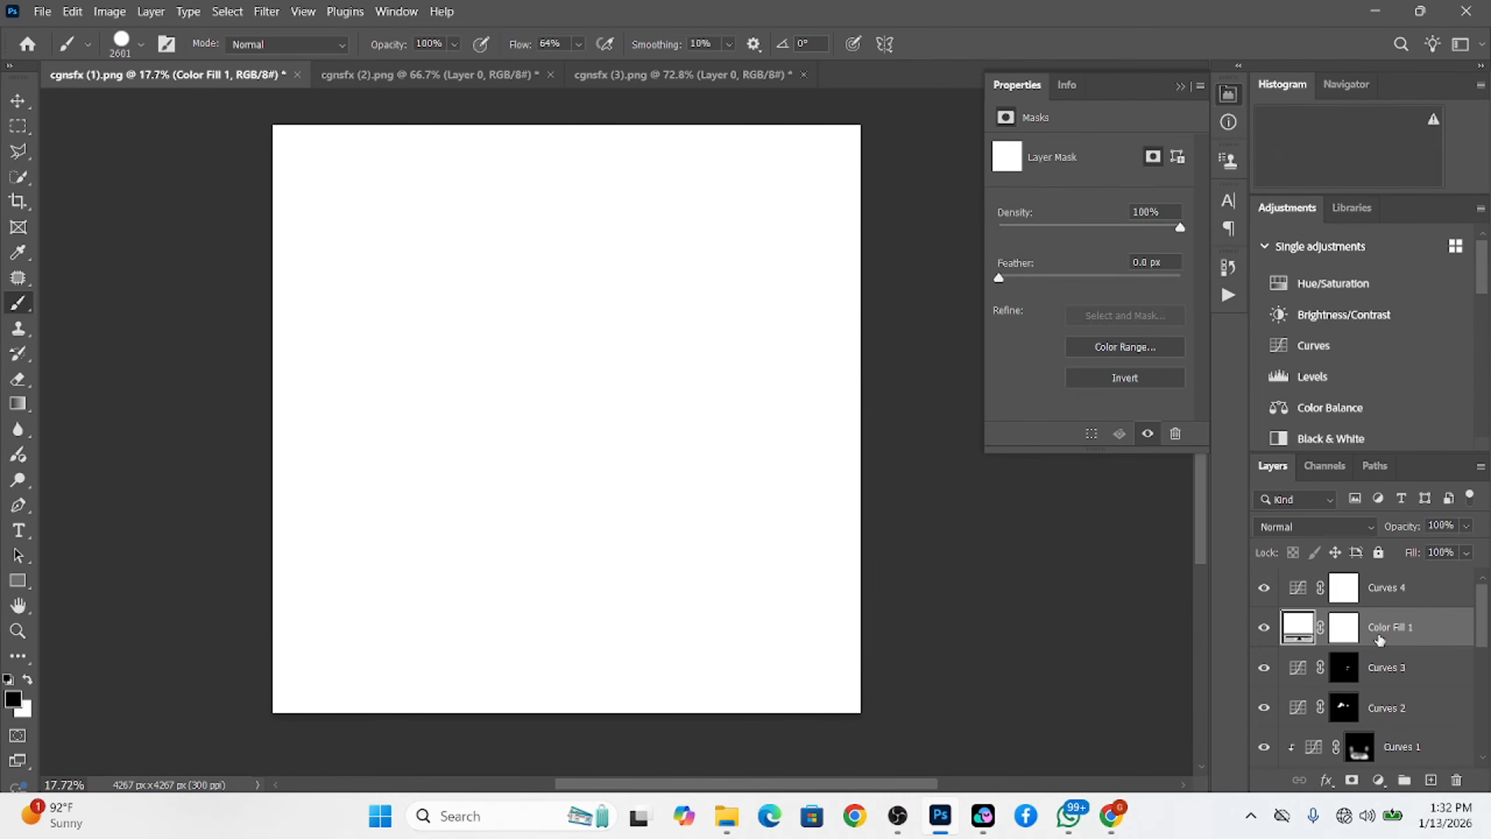
click(1350, 639)
key(ctrl+i)
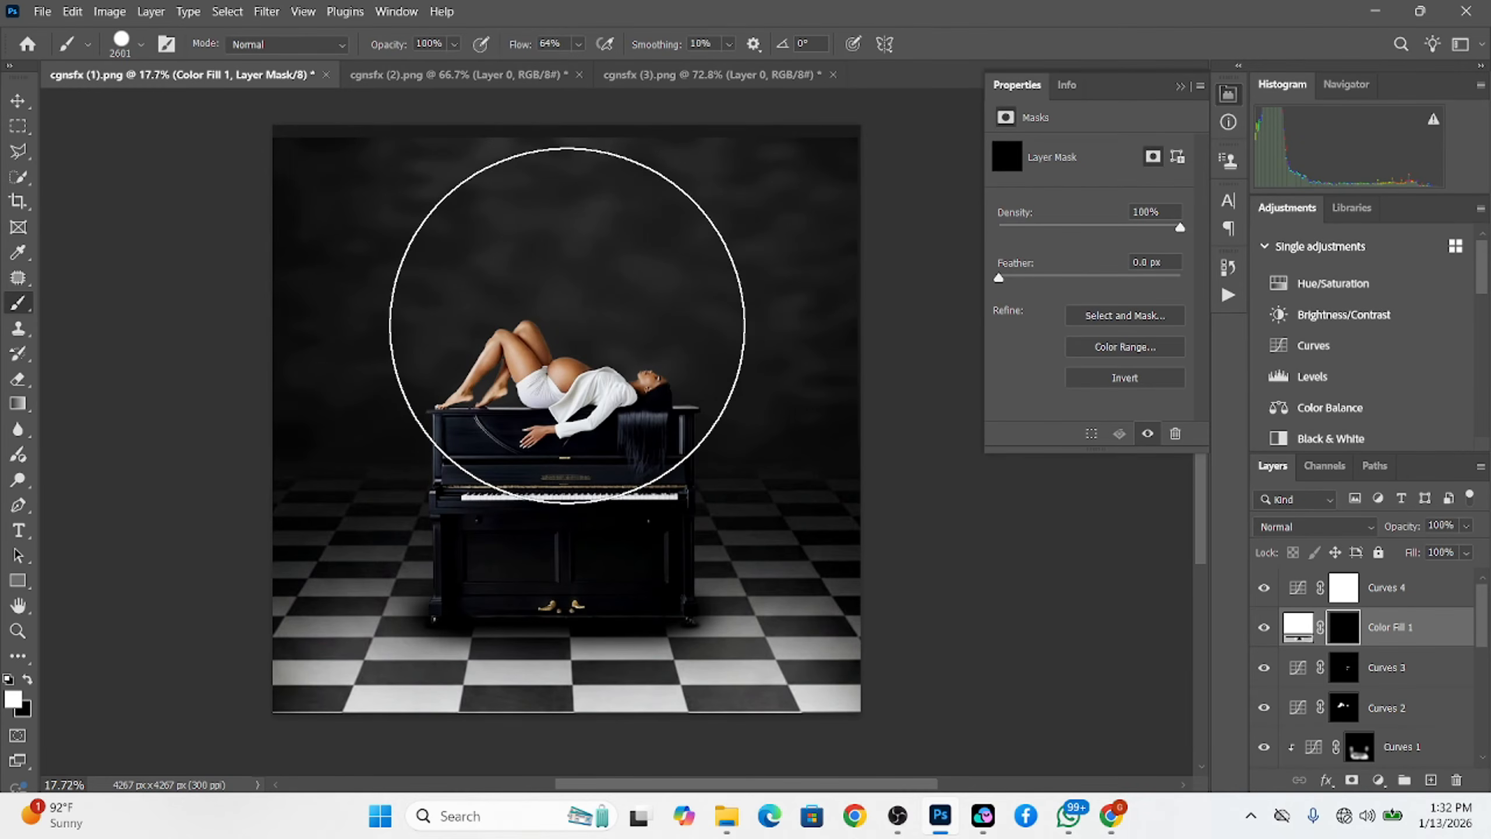
Paint a white disc on the fill mask around the woman with a 2114 px brush at 100% flow, and place the layer beneath Background copy
mouse_move(567, 326)
mouse_down()
mouse_move(530, 316)
mouse_move(562, 282)
mouse_move(549, 280)
mouse_up()
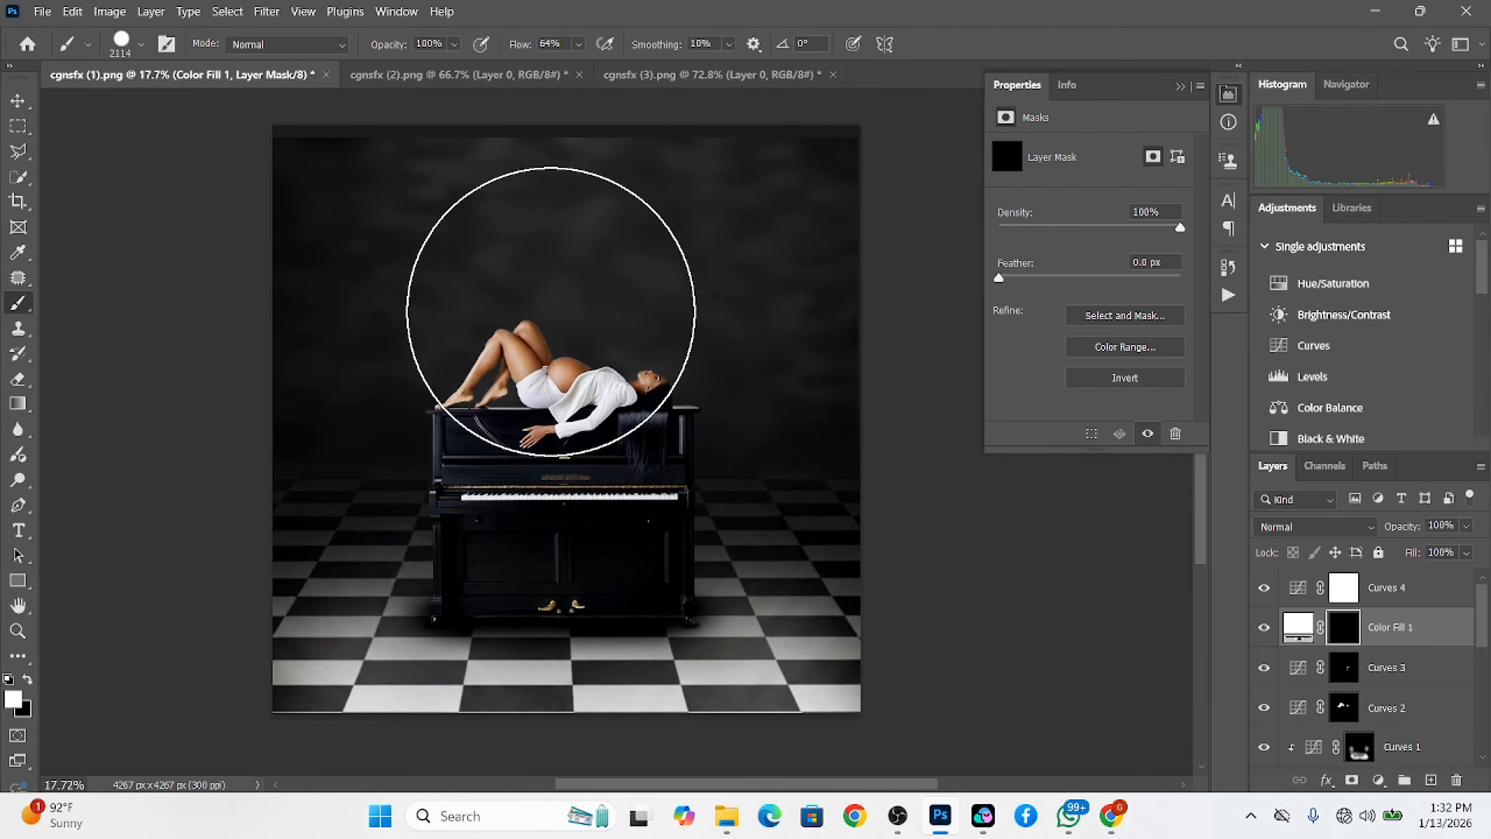
click(554, 320)
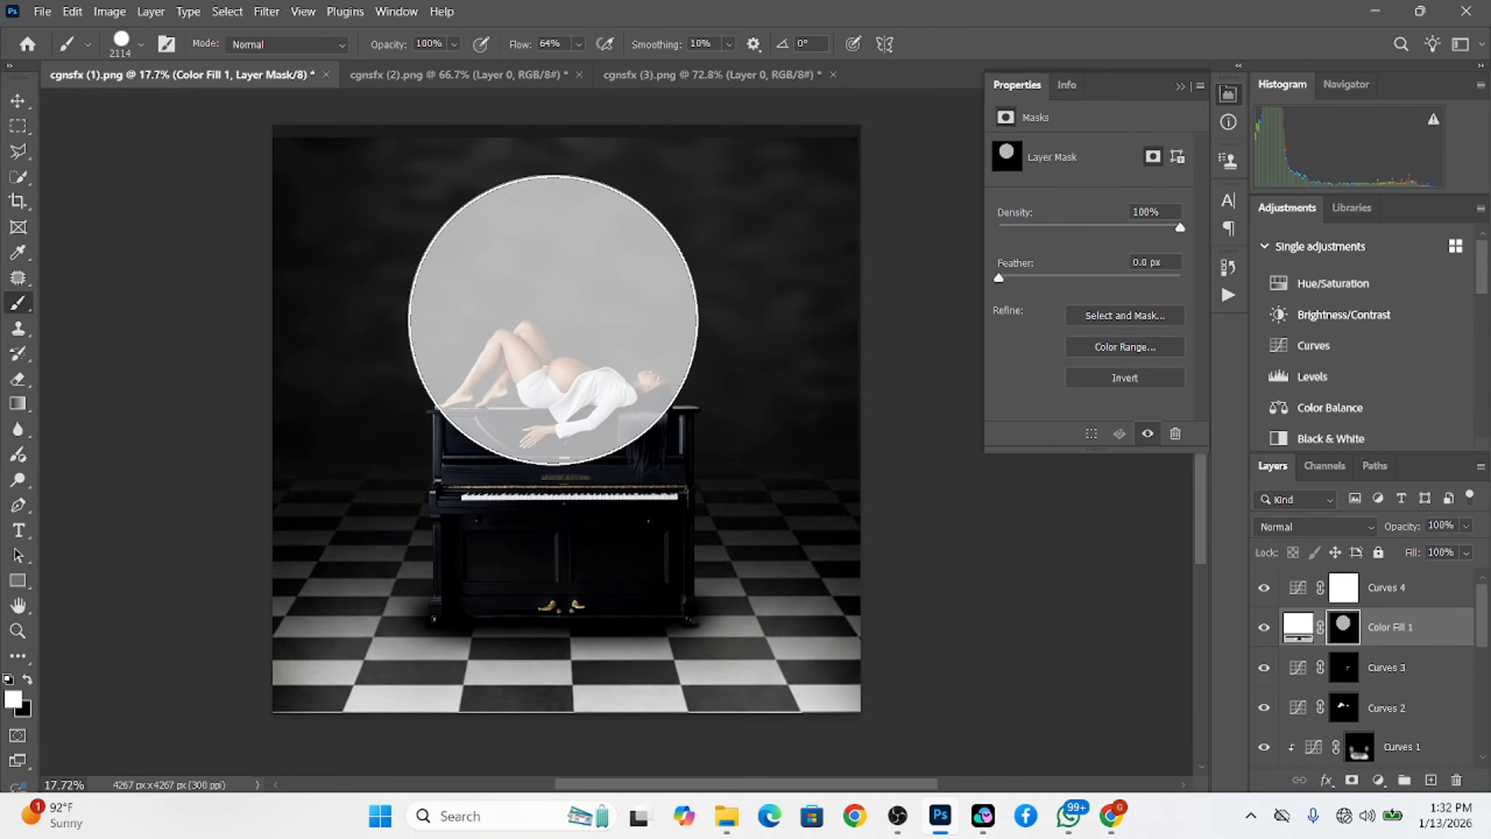
key(ctrl+z)
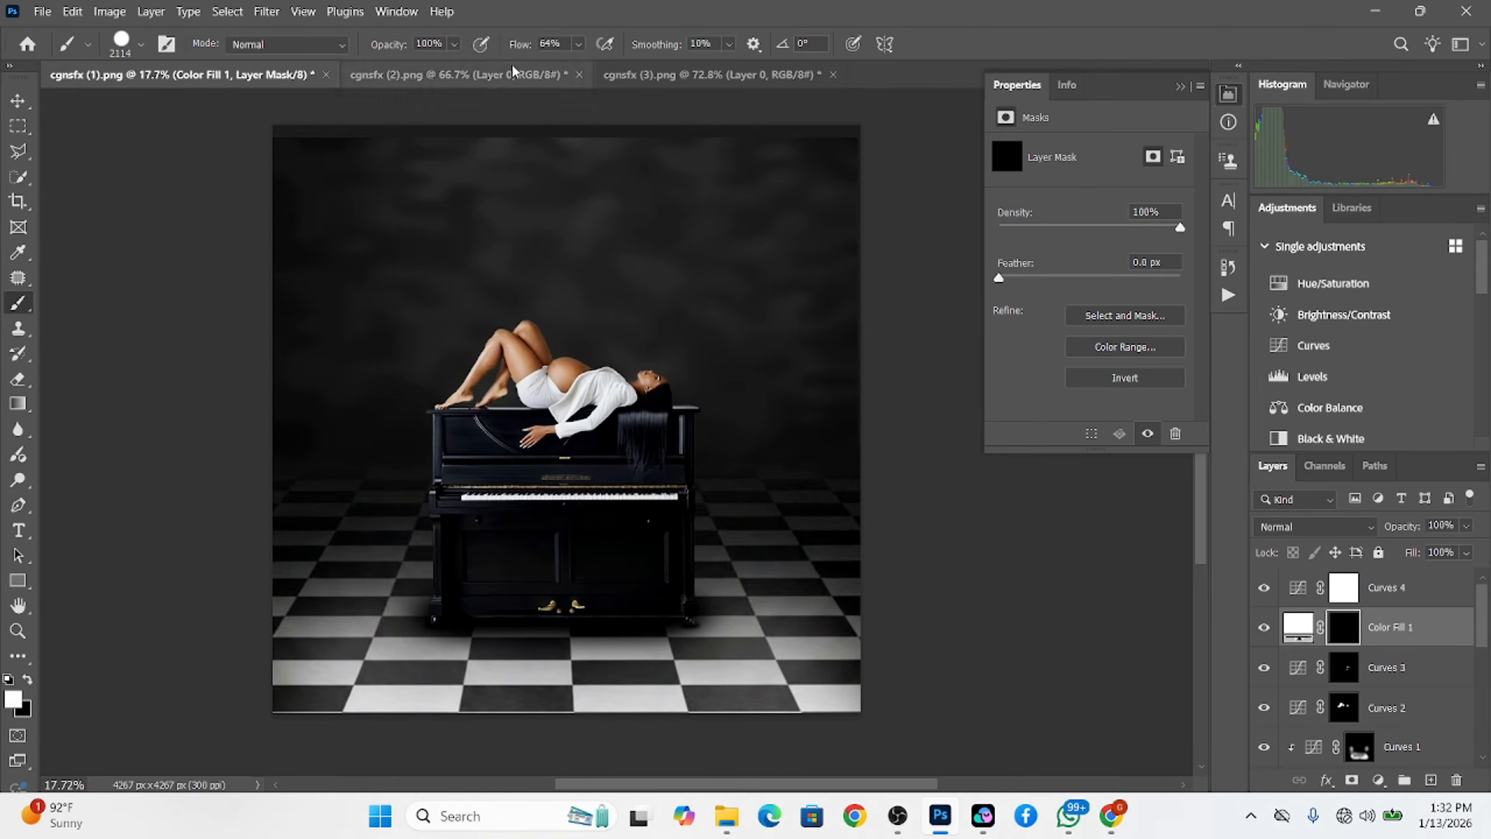
drag(517, 46, 647, 63)
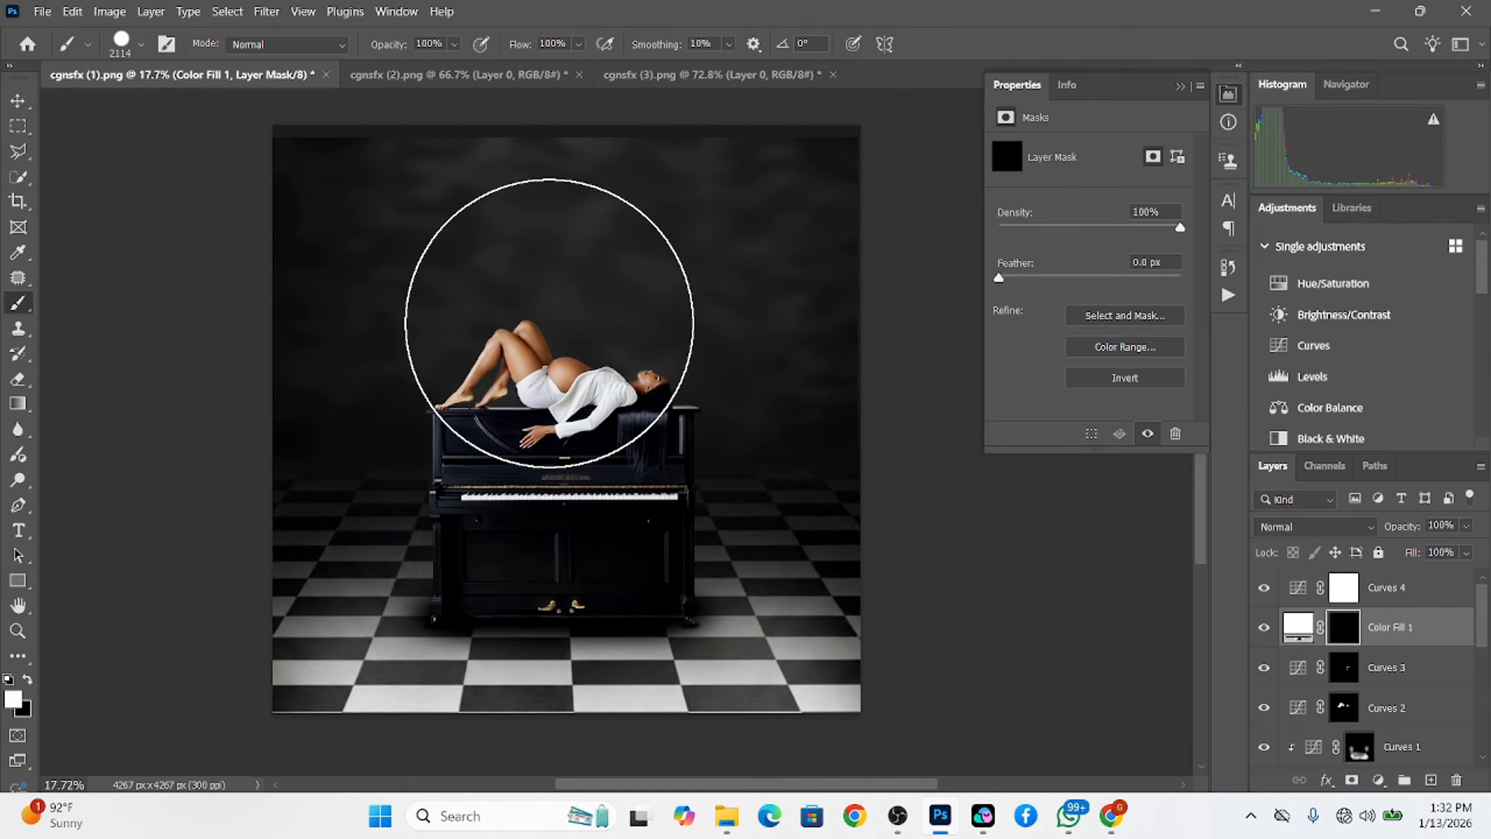
click(549, 324)
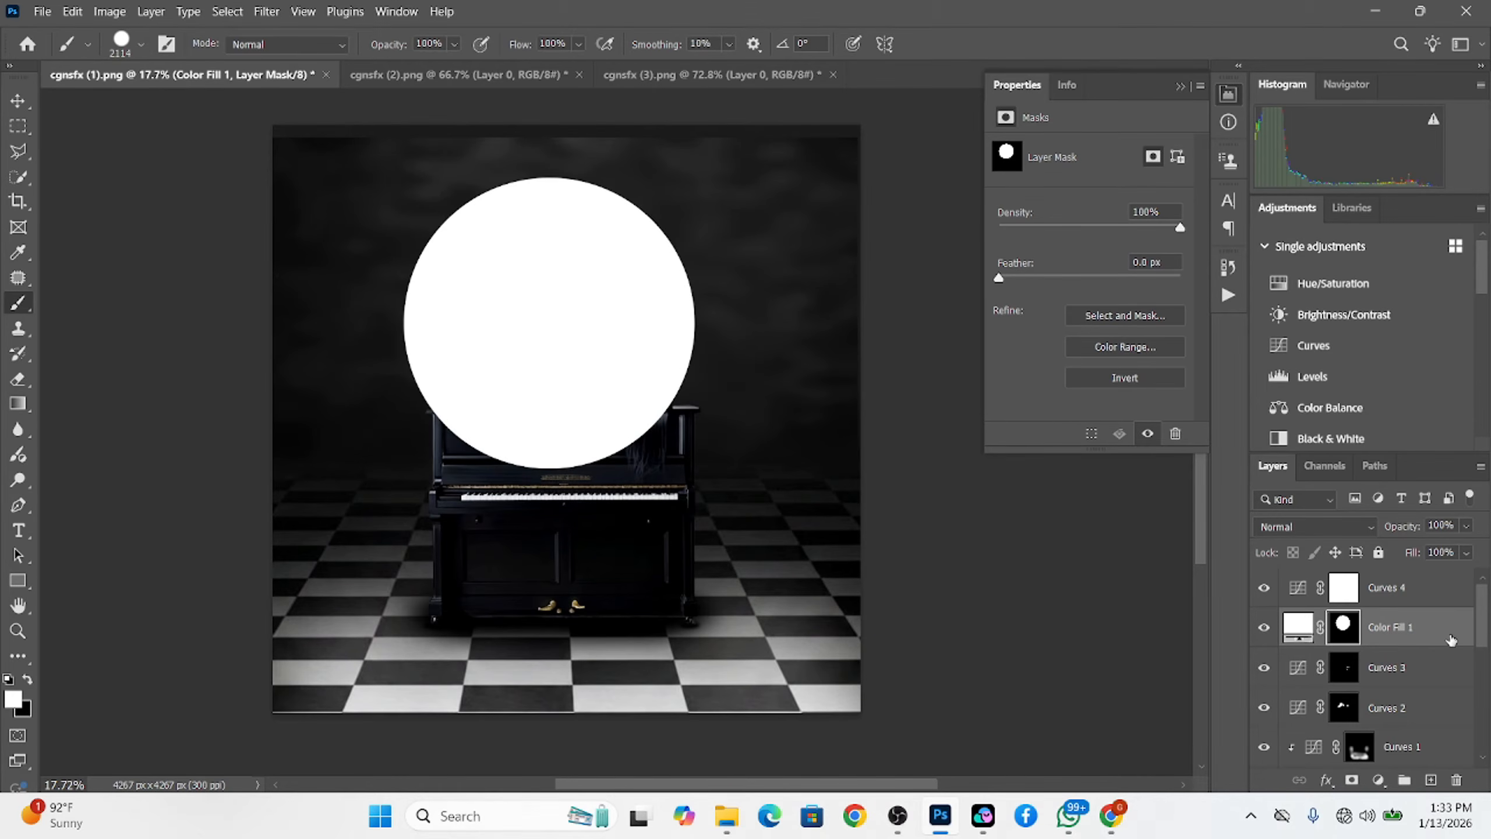
drag(1459, 636, 1447, 764)
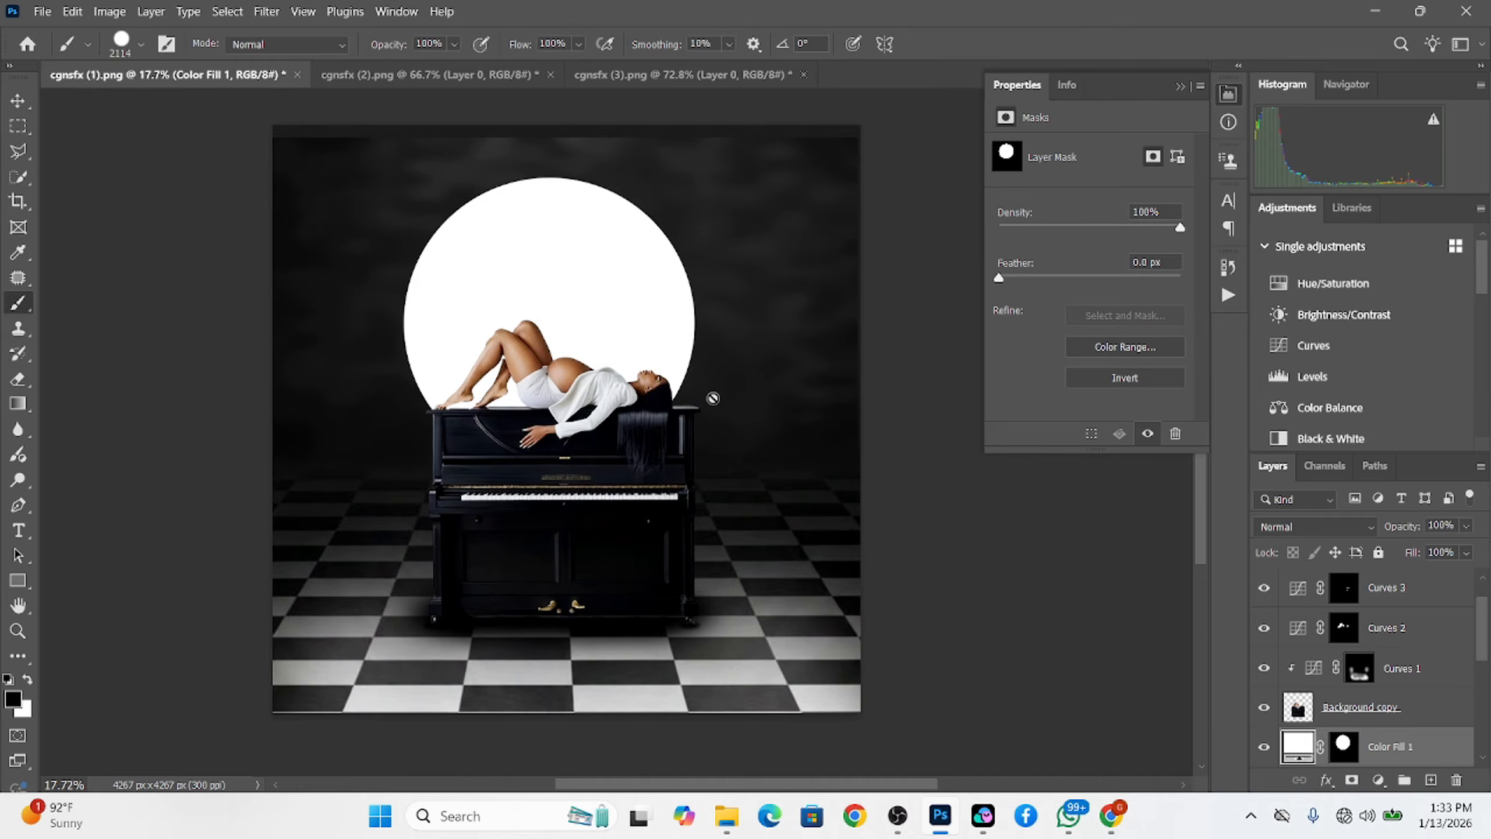
key(v)
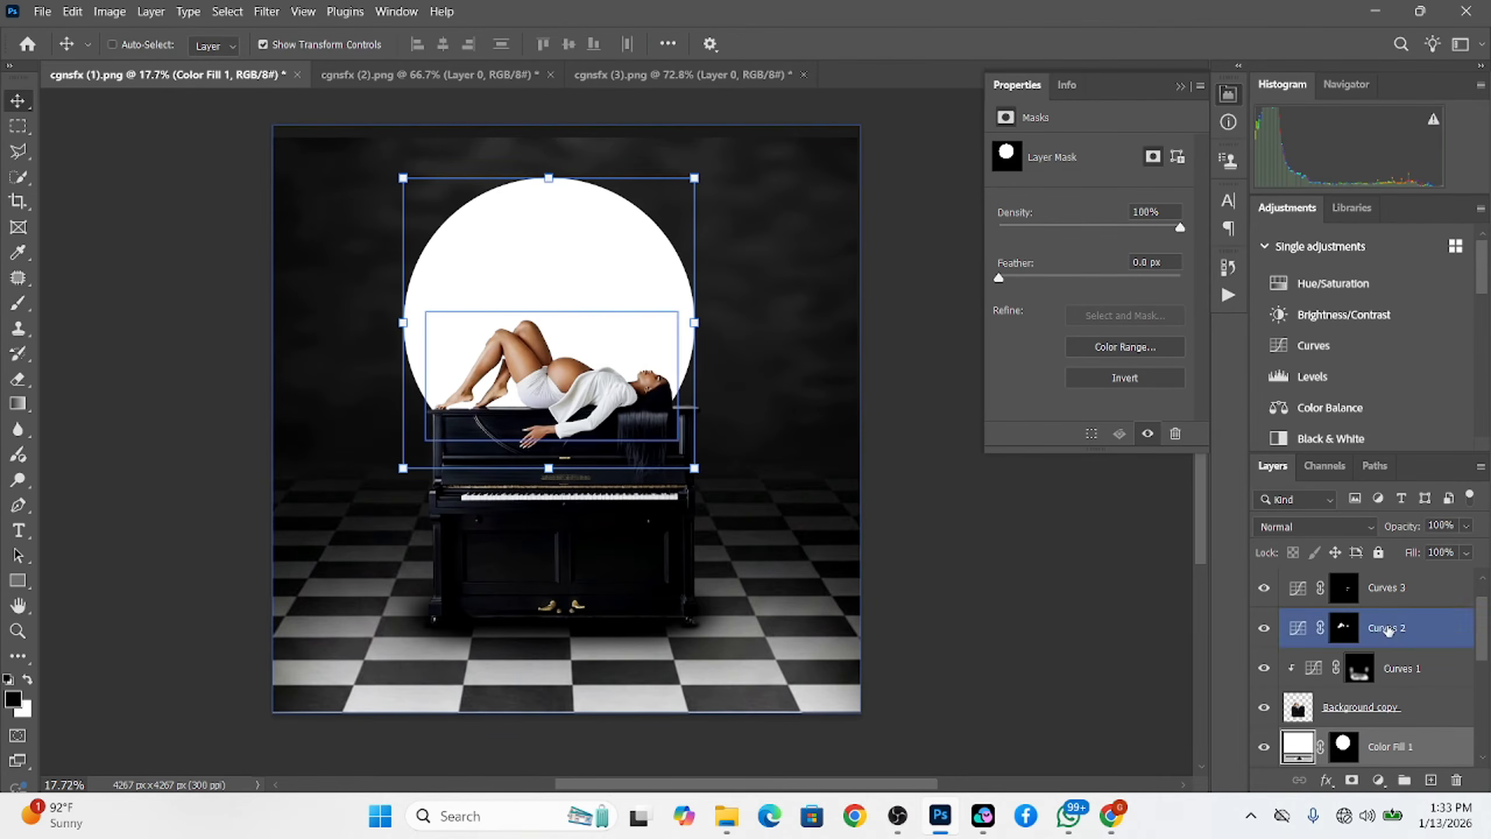
click(1306, 527)
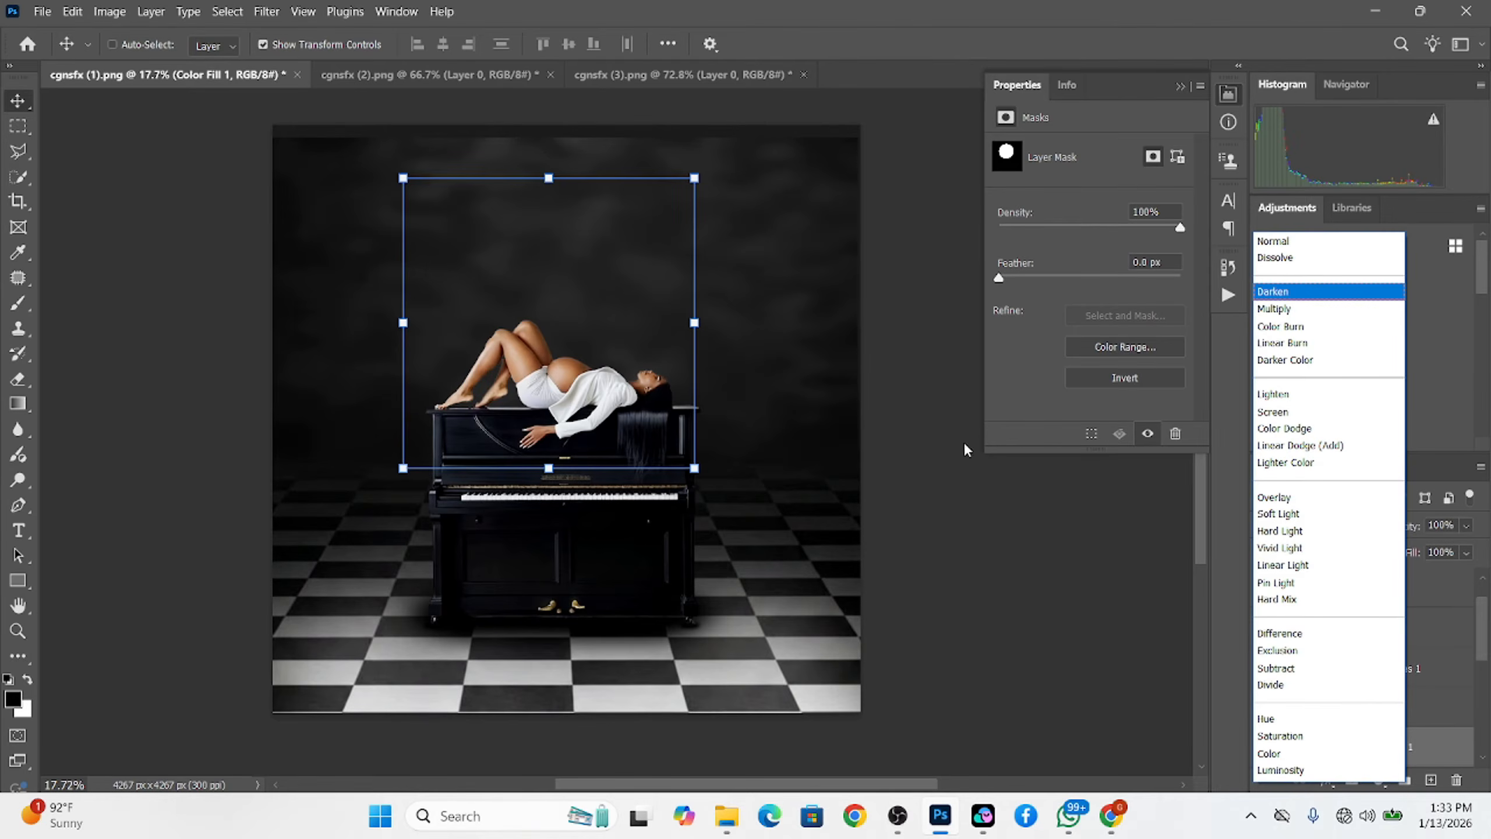
click(1028, 632)
key(m)
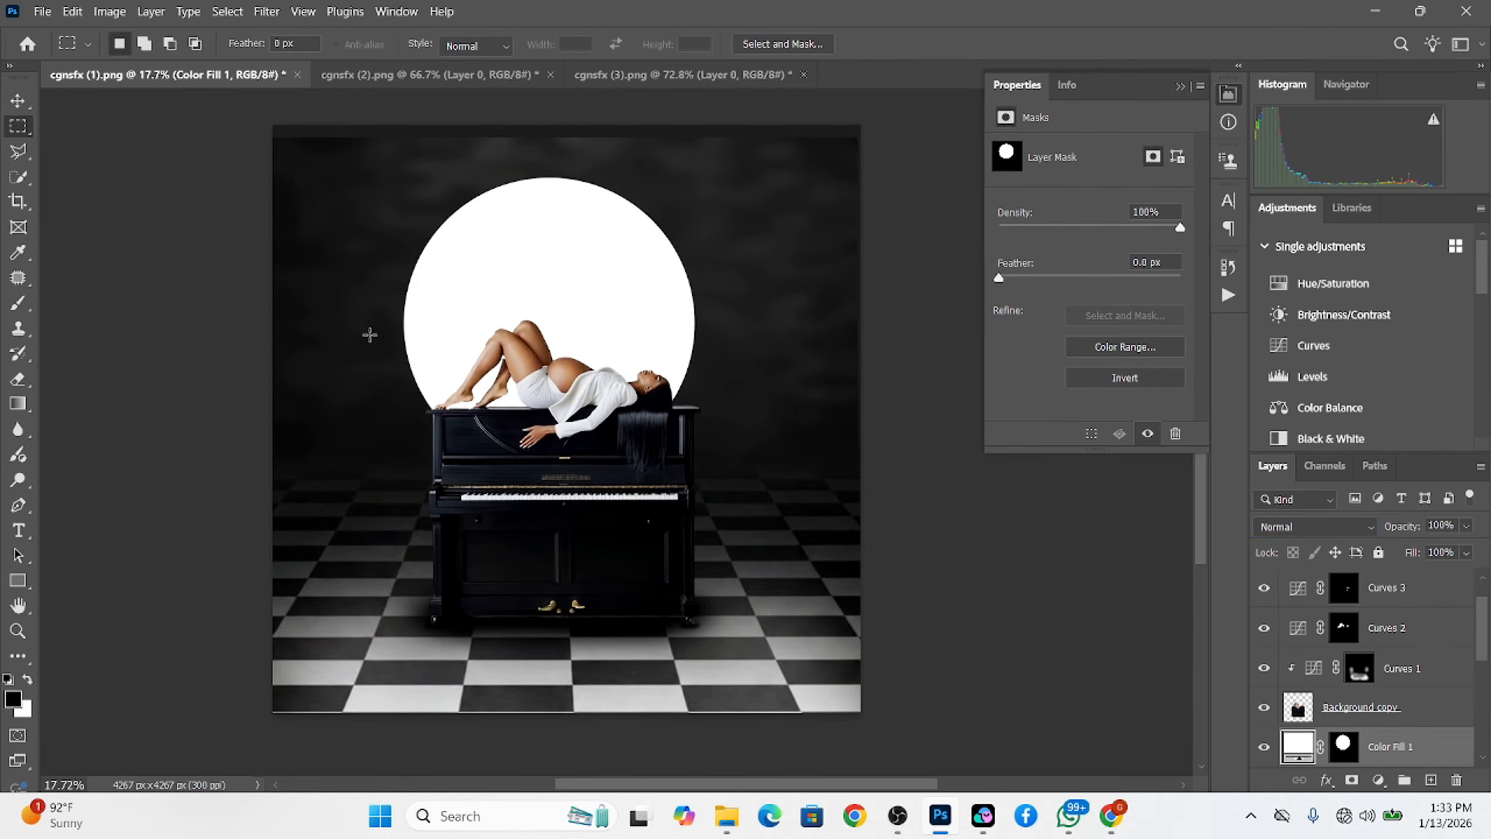
Scale the white disc to 81.38% and position it as a half moon rising above the piano behind the woman
scroll(731, 470, down, 1)
key(v)
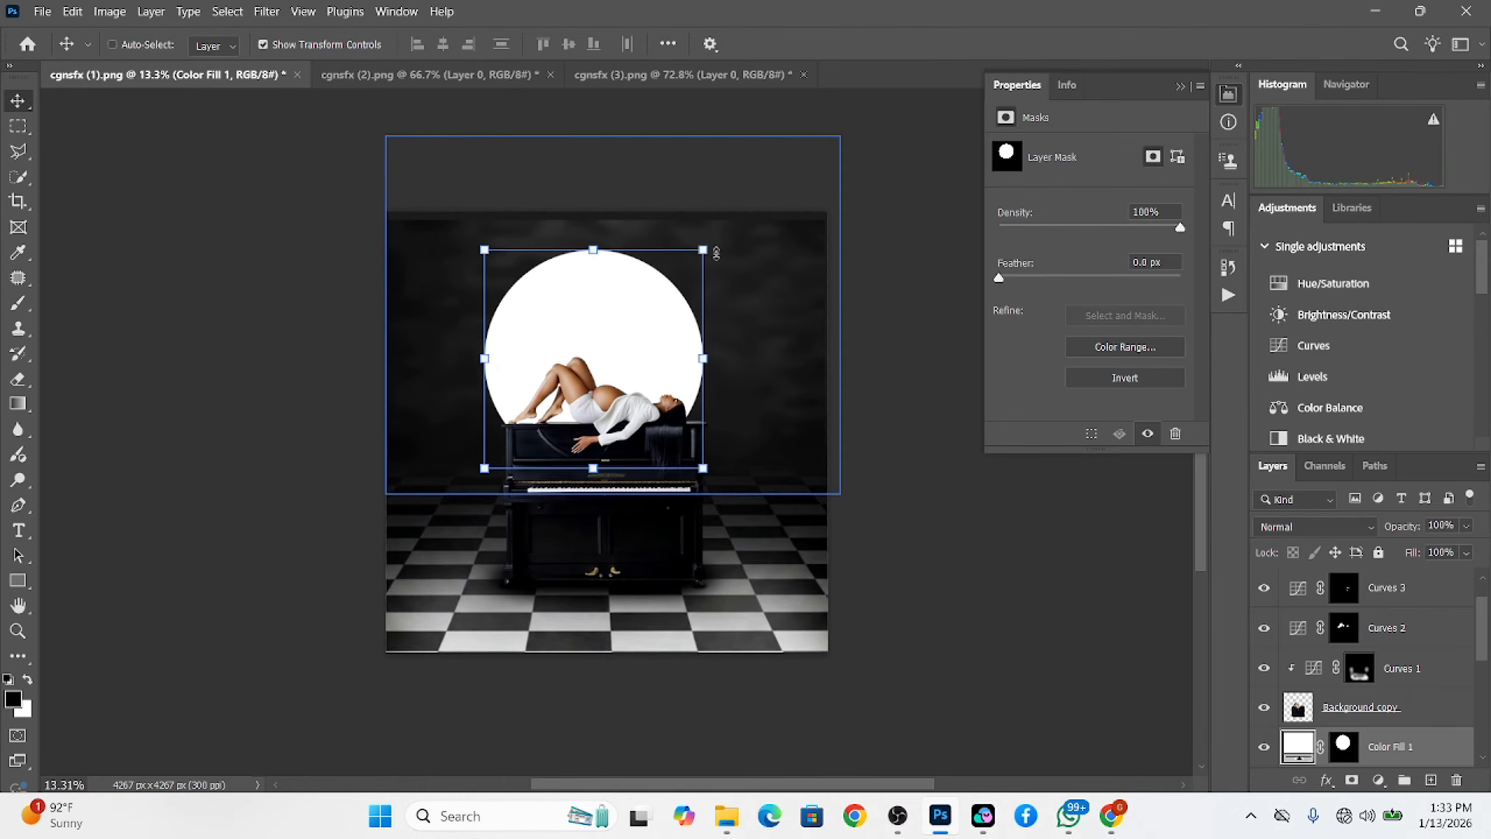
drag(704, 242, 673, 352)
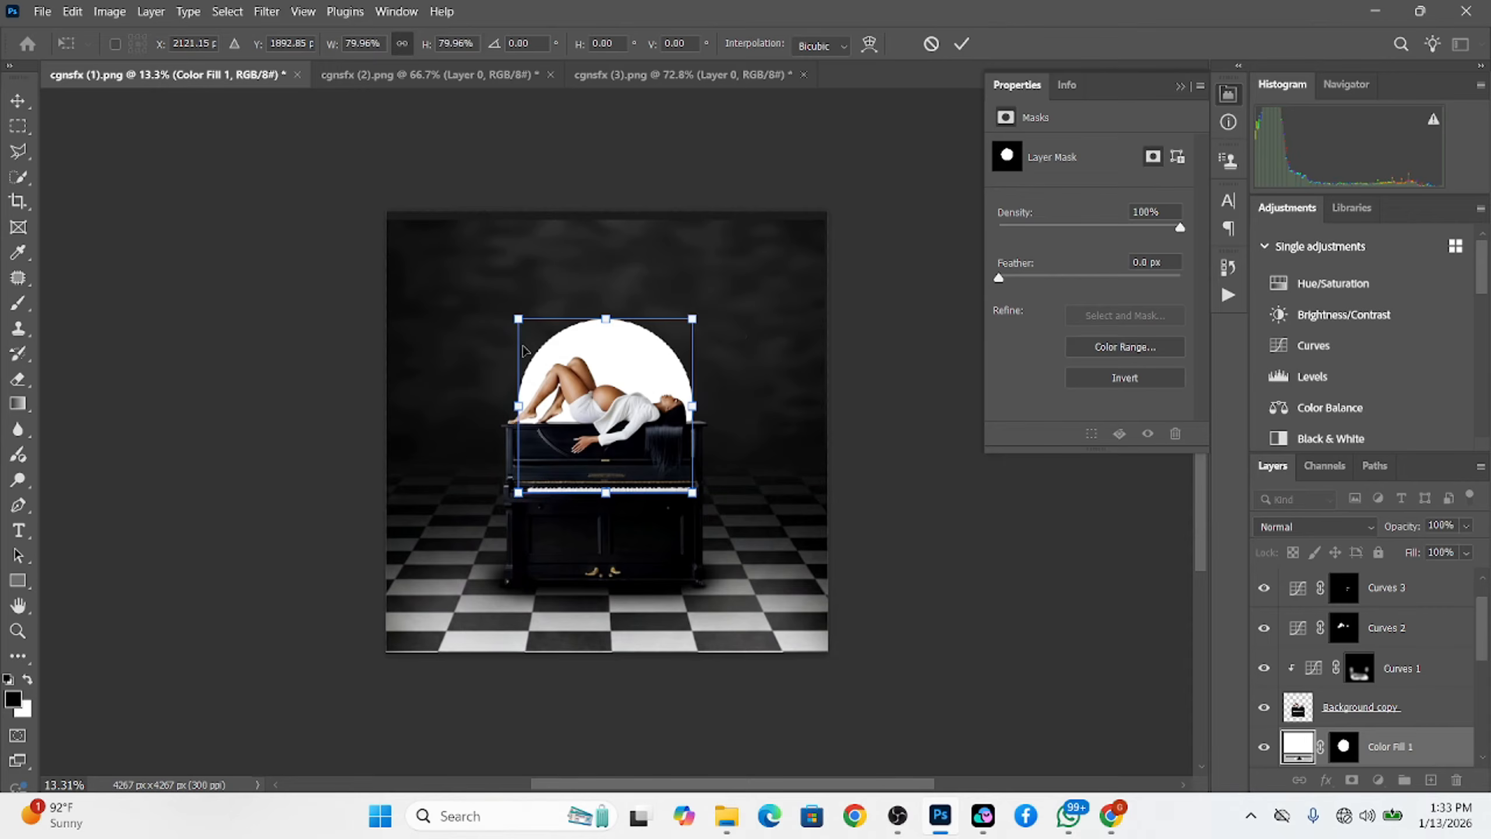
drag(518, 321, 516, 315)
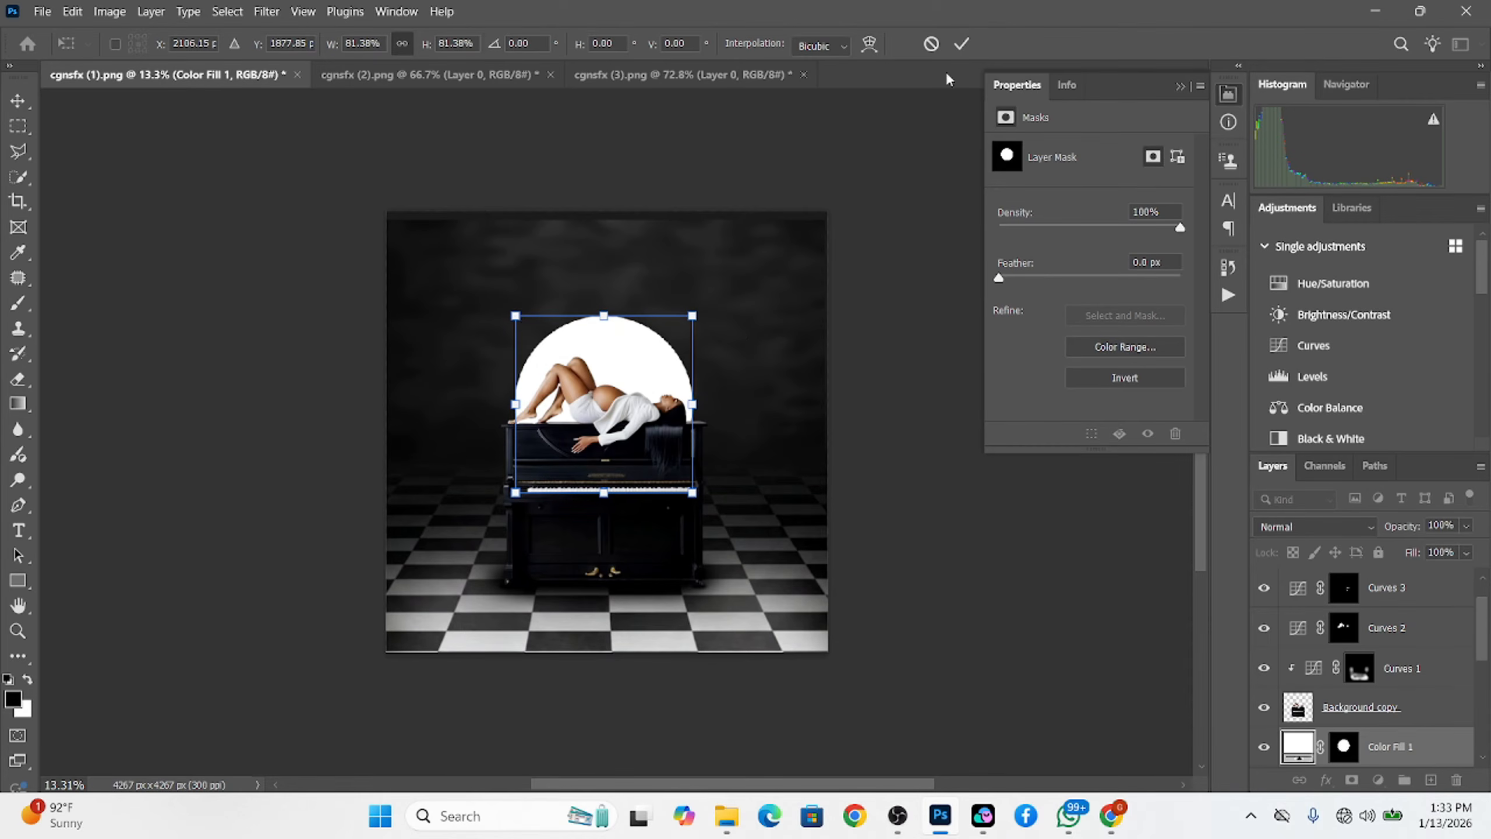
click(961, 43)
Lower the opacity of the white disc's fill layer to 80%
click(1466, 526)
mouse_move(1463, 547)
mouse_down()
mouse_move(1441, 552)
mouse_move(1458, 551)
mouse_up()
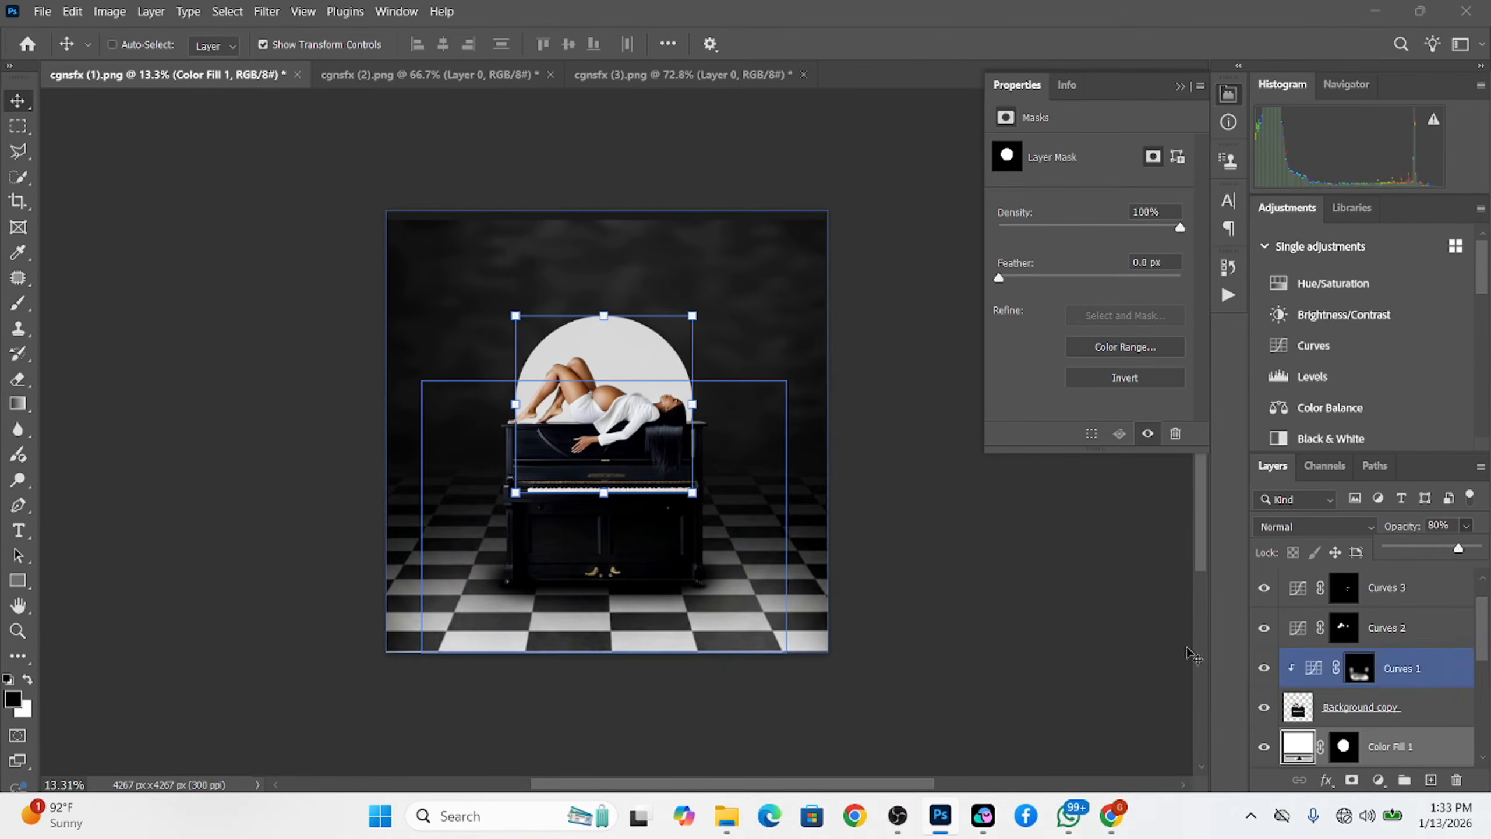
click(17, 130)
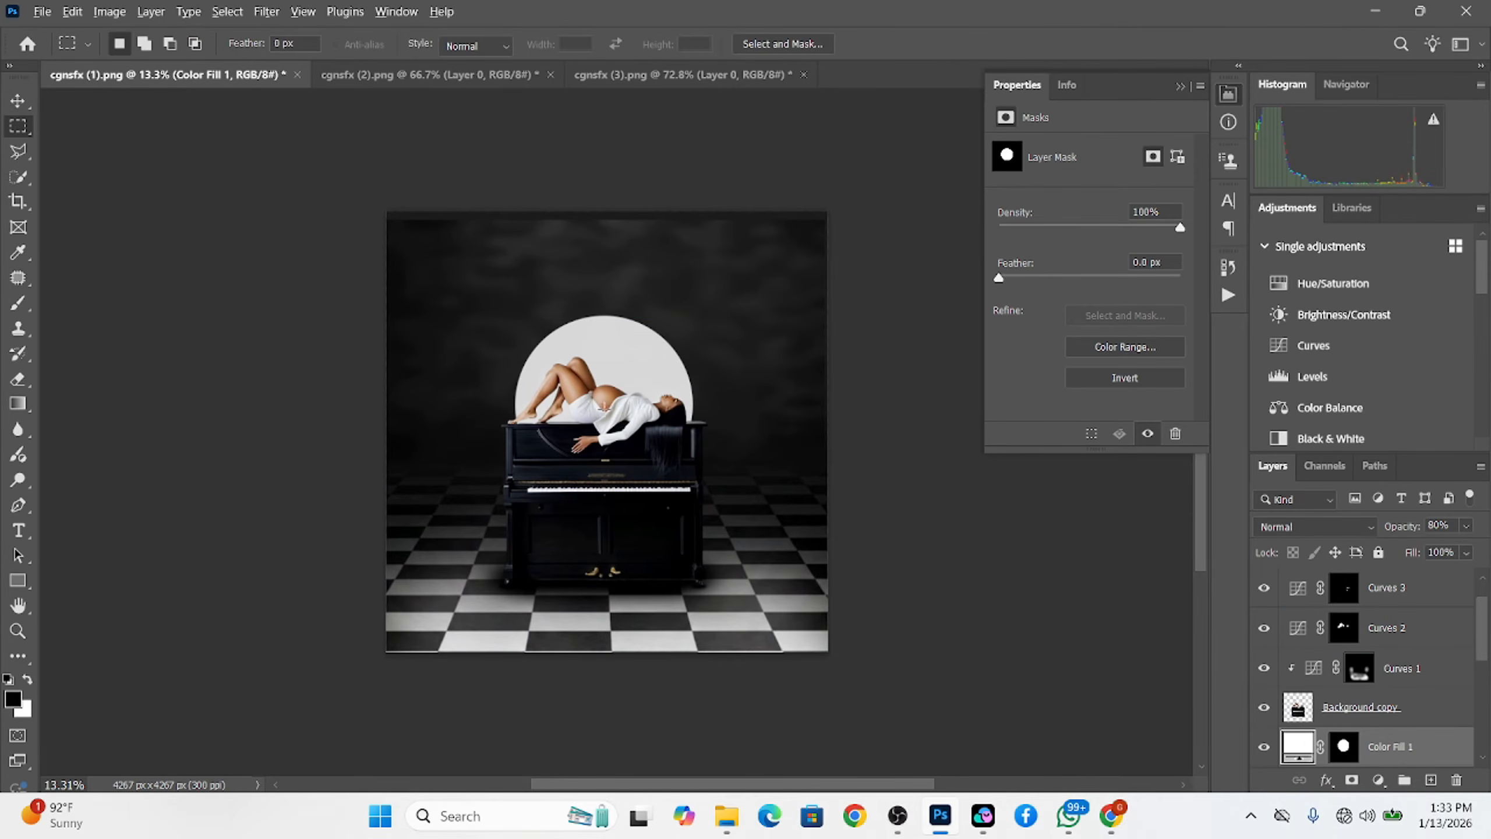
alt+scroll(621, 420, up, 2)
alt+scroll(564, 385, up, 2)
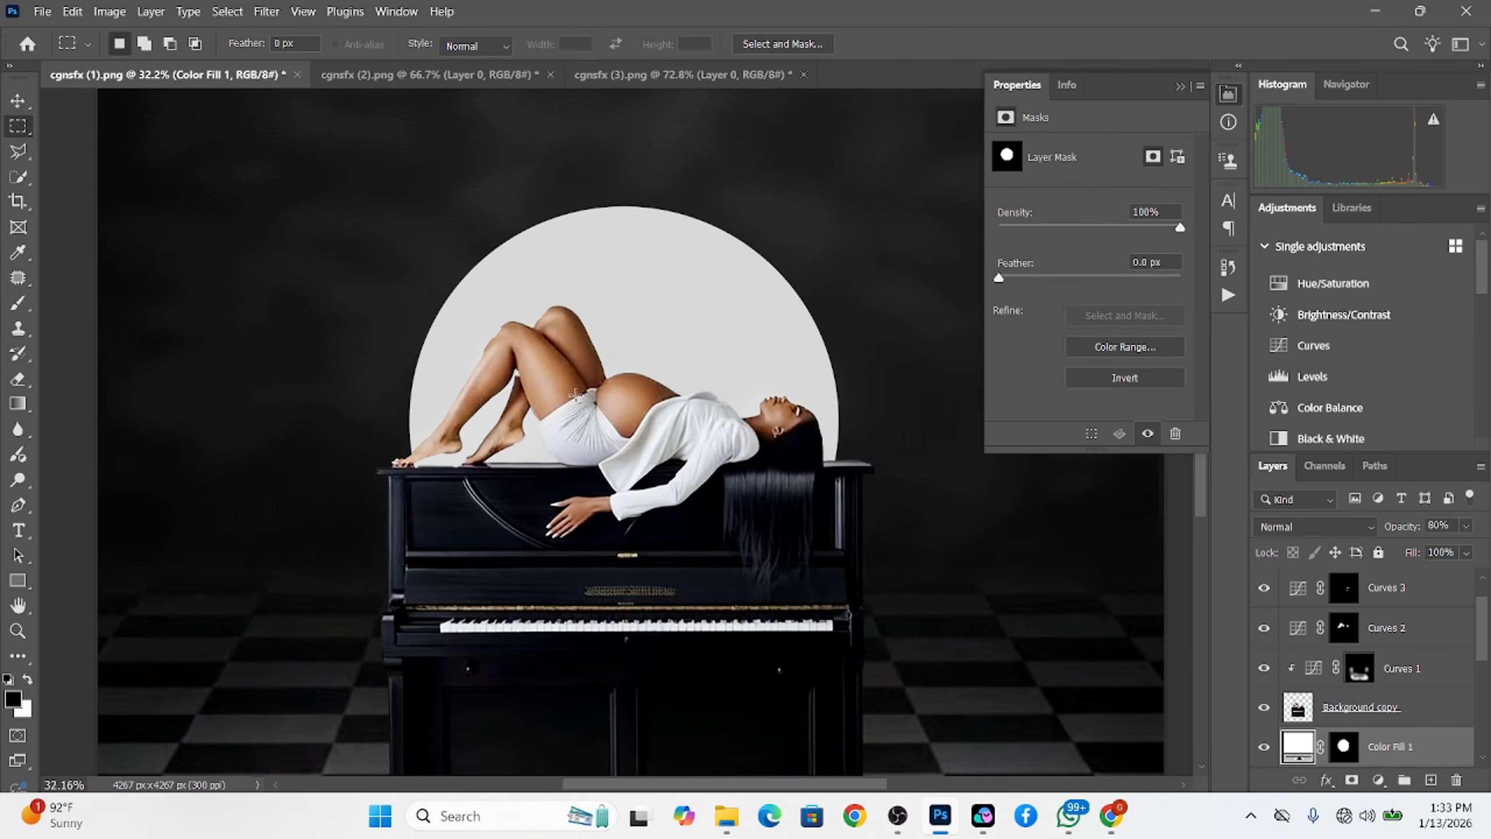
alt+scroll(578, 397, down, 3)
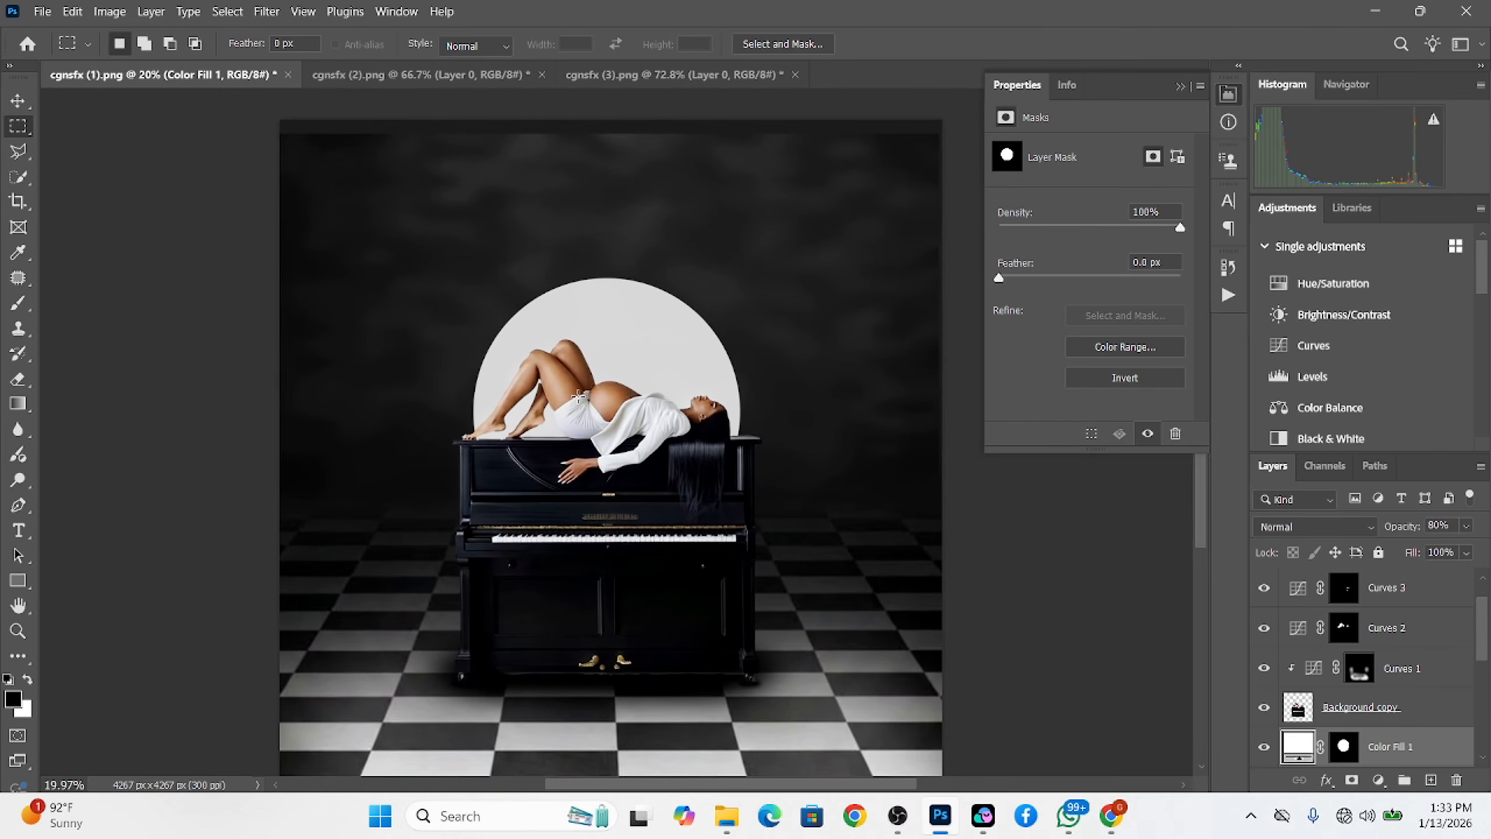
Add a brown Solid Color fill layer in a46942 above Curves 4 and hide it
scroll(1388, 679, up, 1)
scroll(1389, 680, down, 1)
scroll(1384, 670, up, 1)
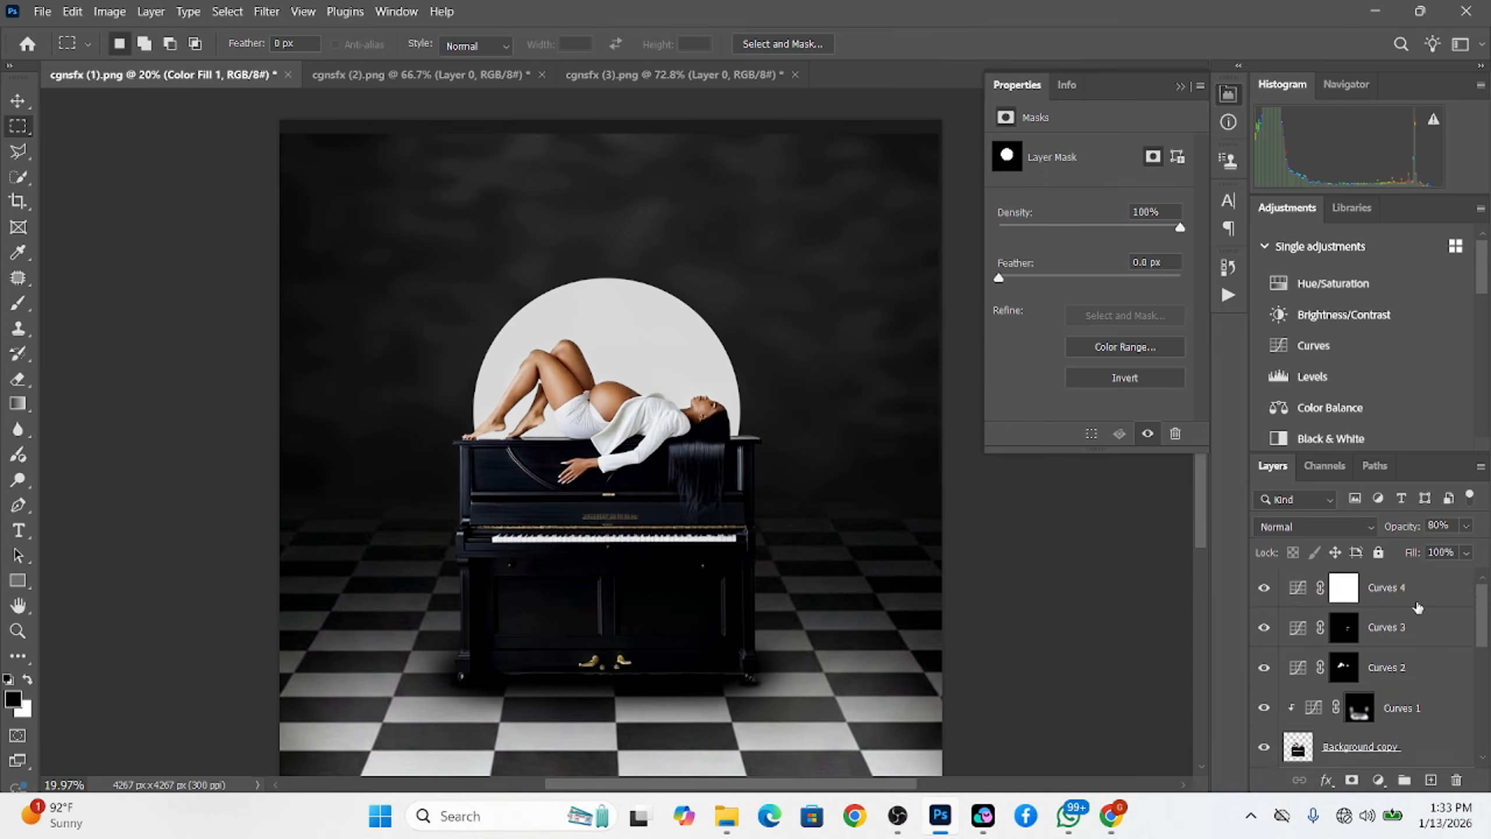
click(1417, 605)
click(1380, 780)
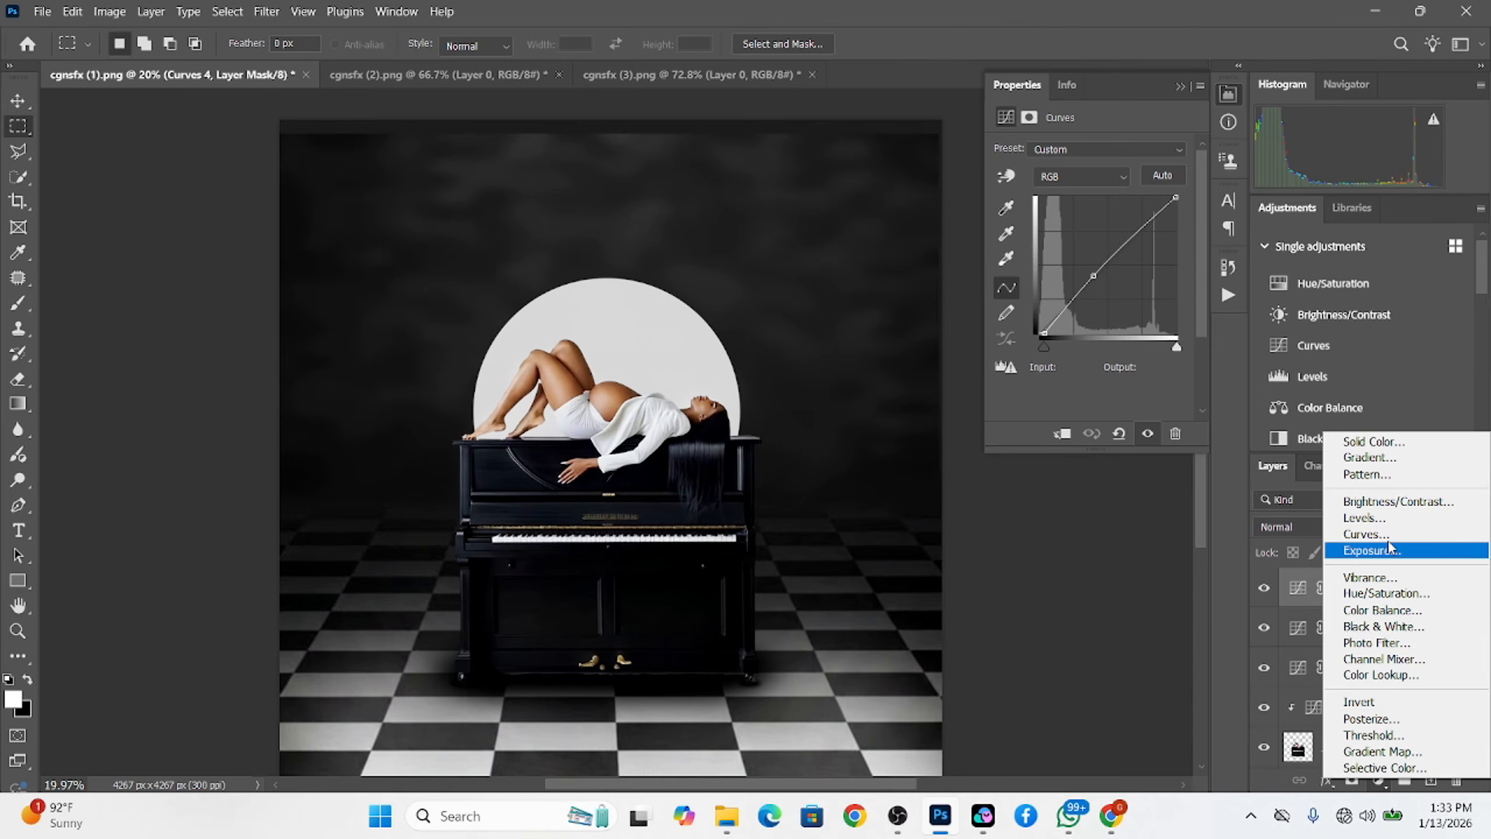
click(1375, 440)
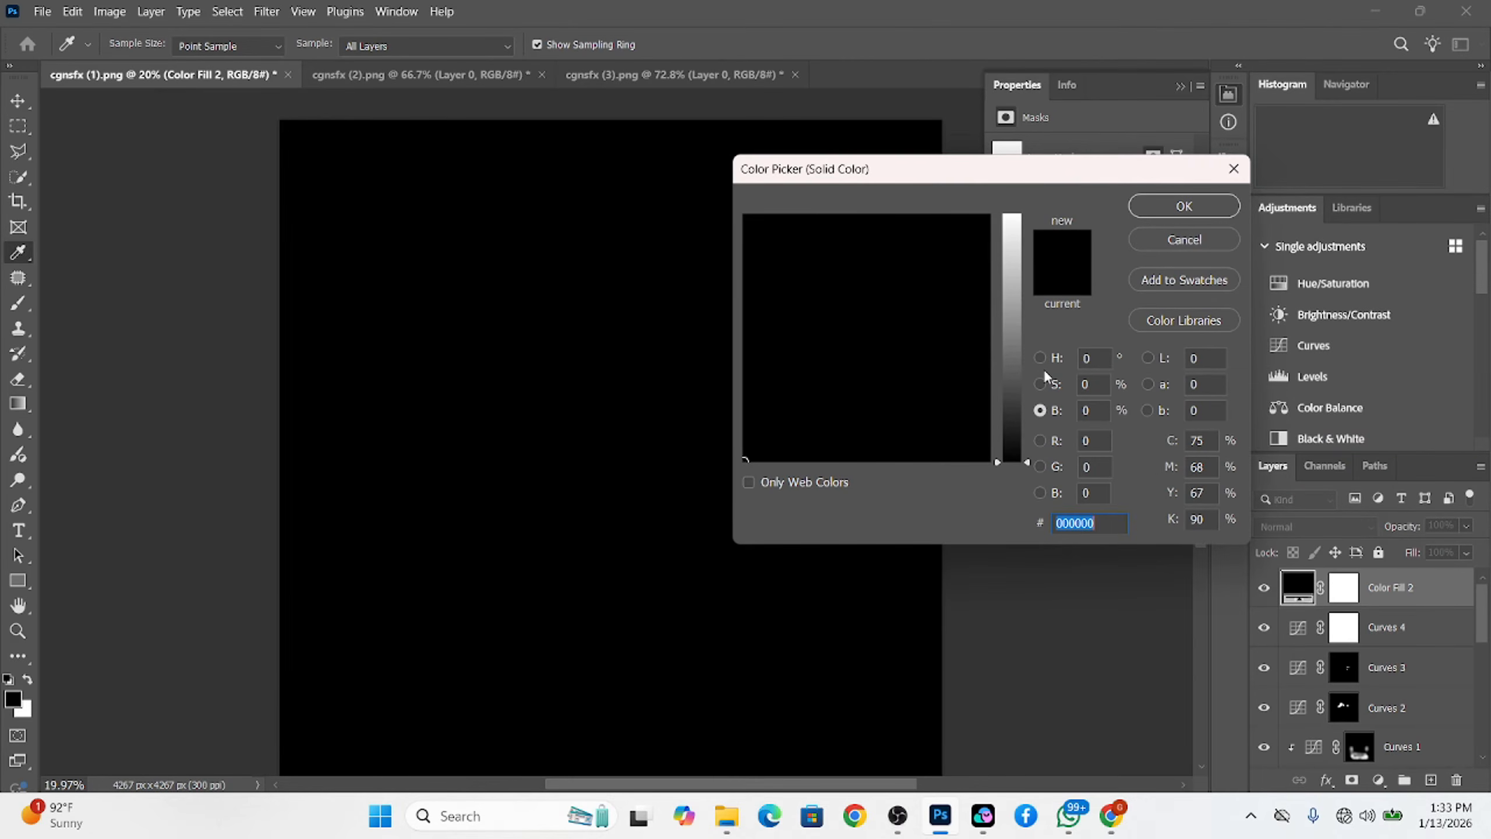
click(1044, 356)
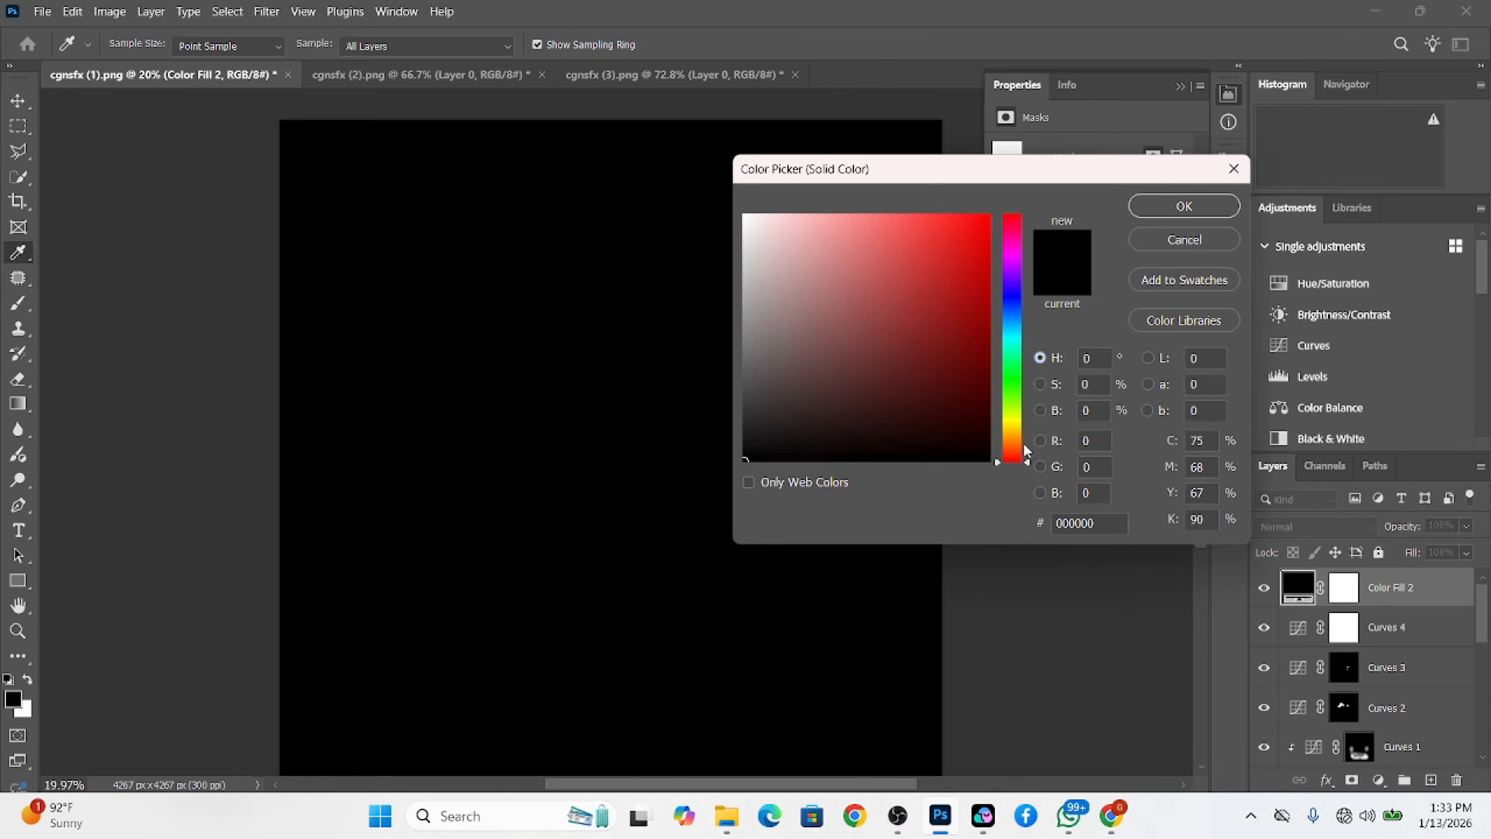
drag(1019, 448, 1023, 449)
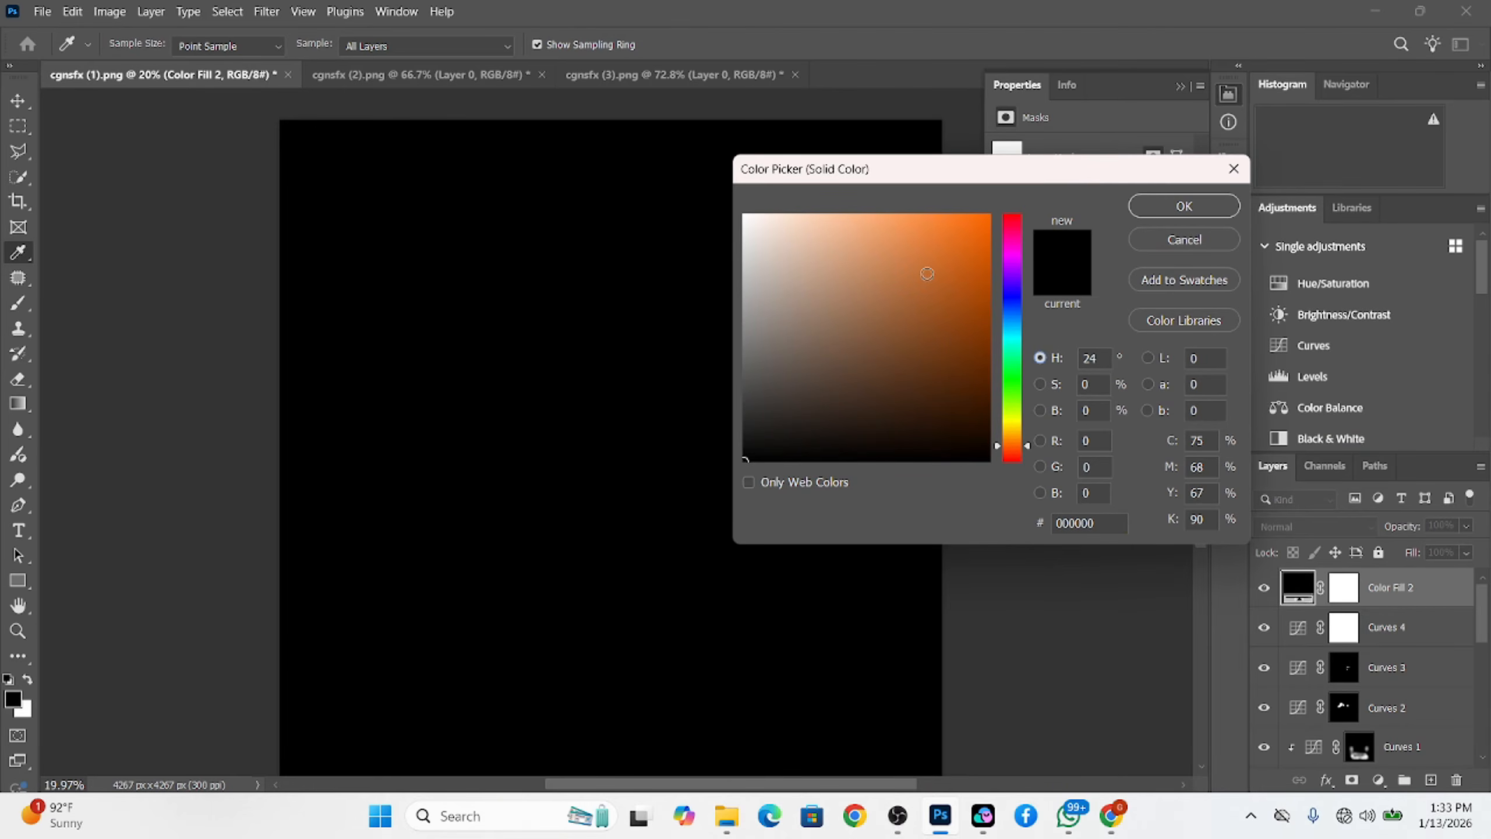
drag(927, 273, 892, 303)
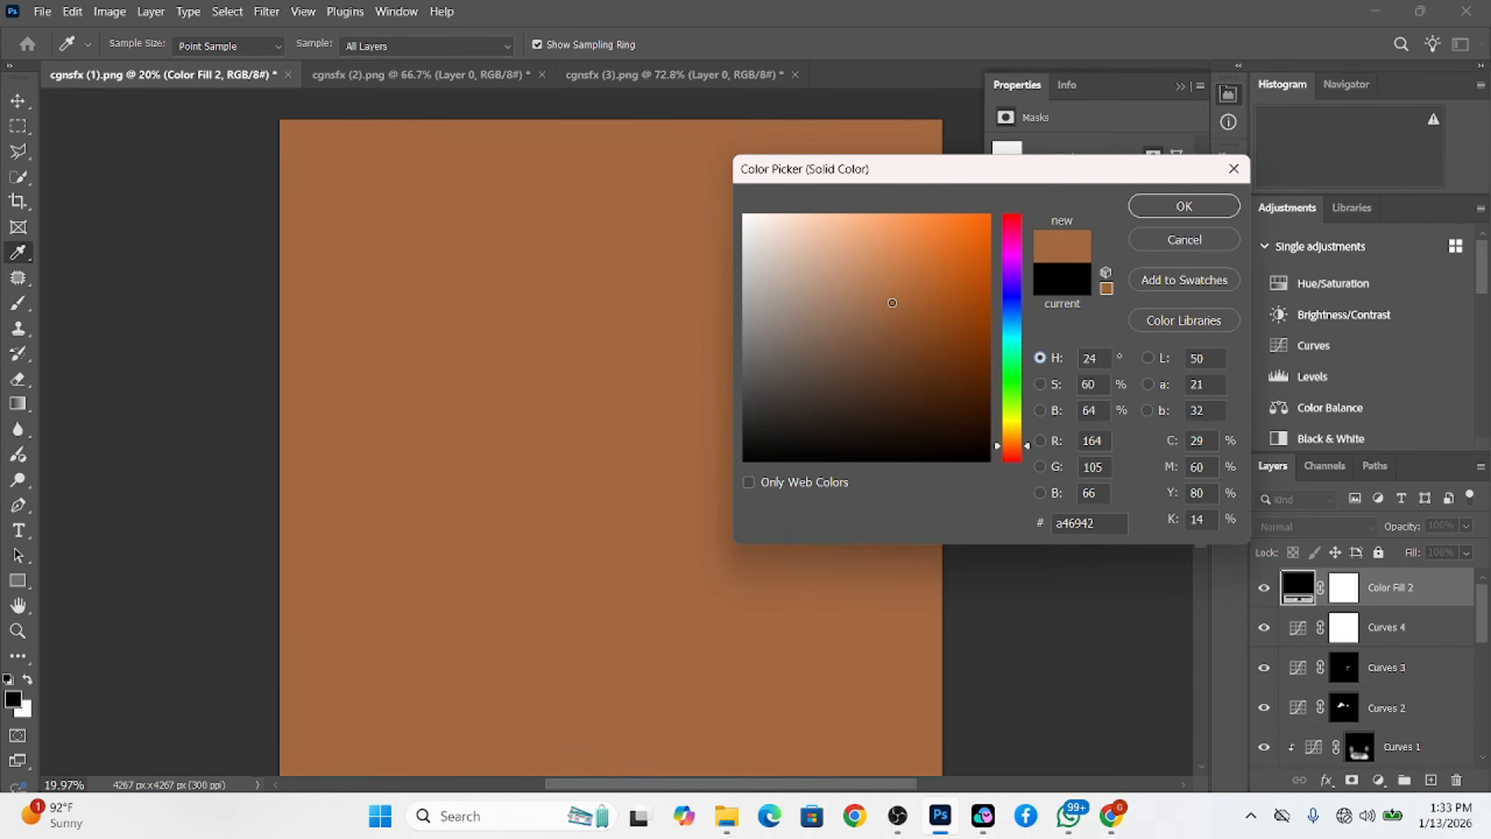
click(1170, 211)
click(1264, 588)
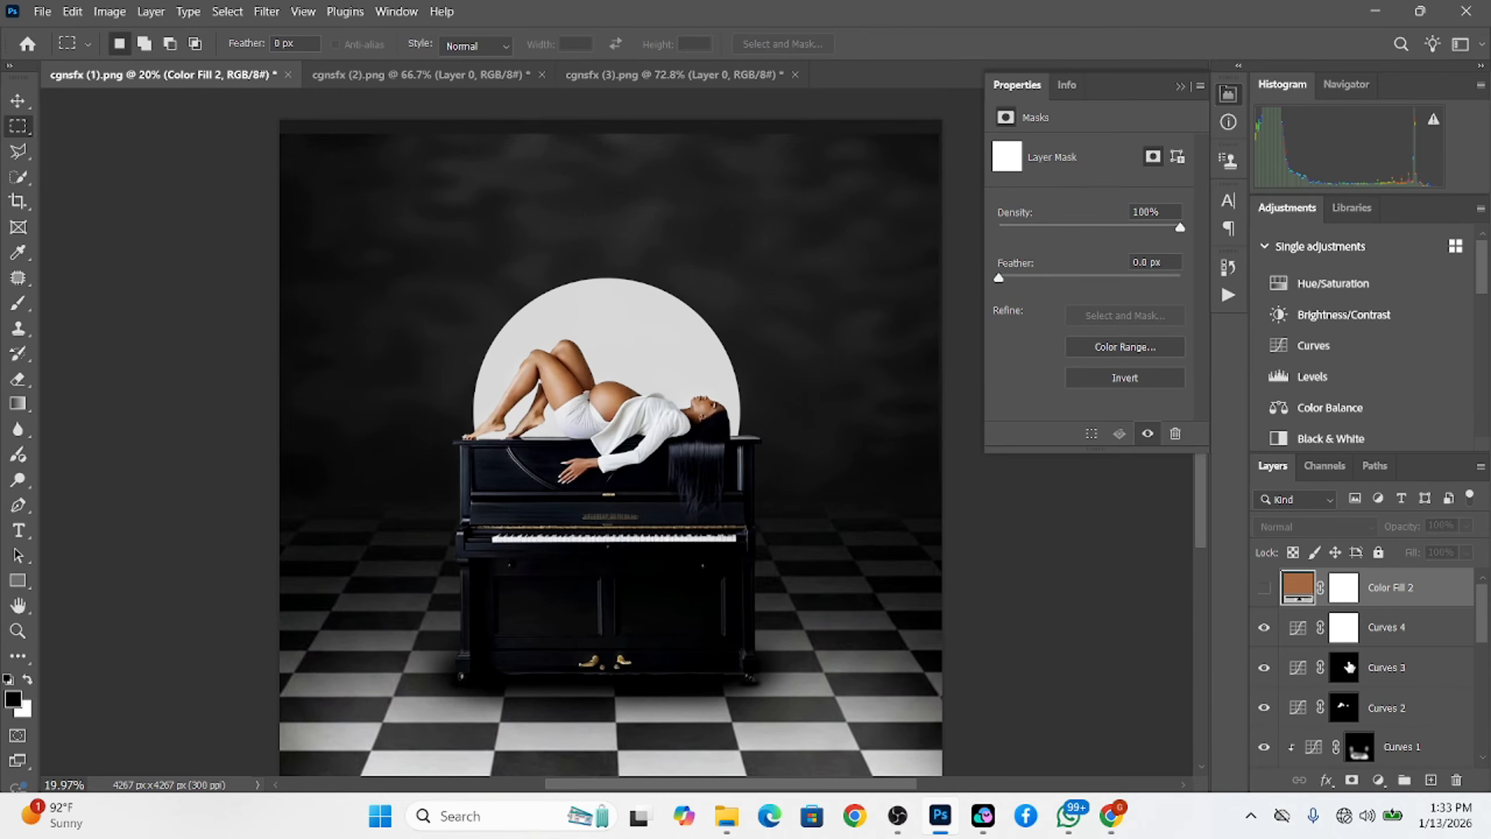
Duplicate the Background copy layer holding the woman and piano, and make the lower of the two copies active
scroll(1350, 666, down, 2)
scroll(1350, 665, down, 2)
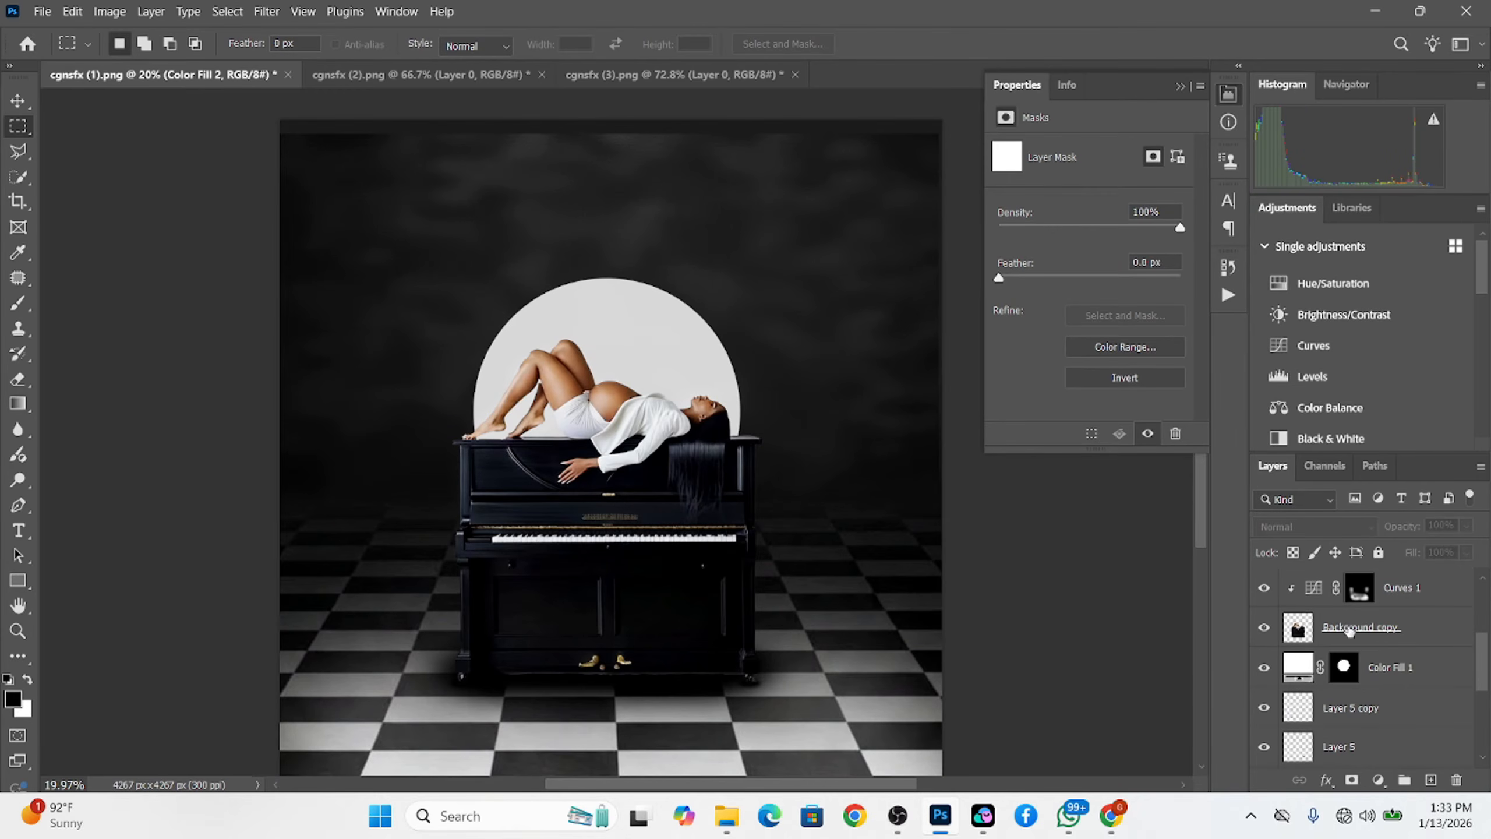
click(1347, 628)
click(1265, 627)
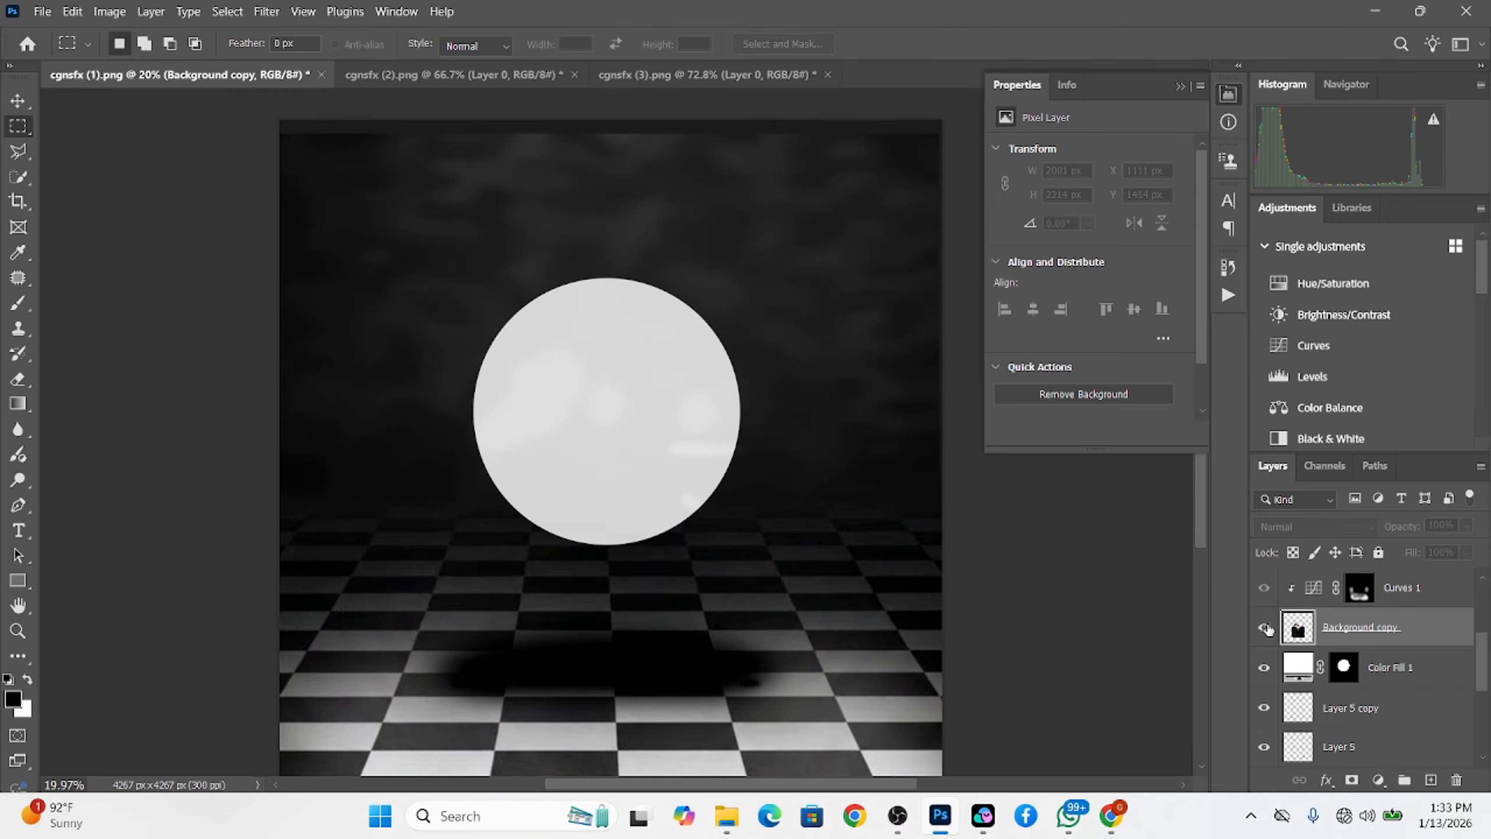
click(1264, 628)
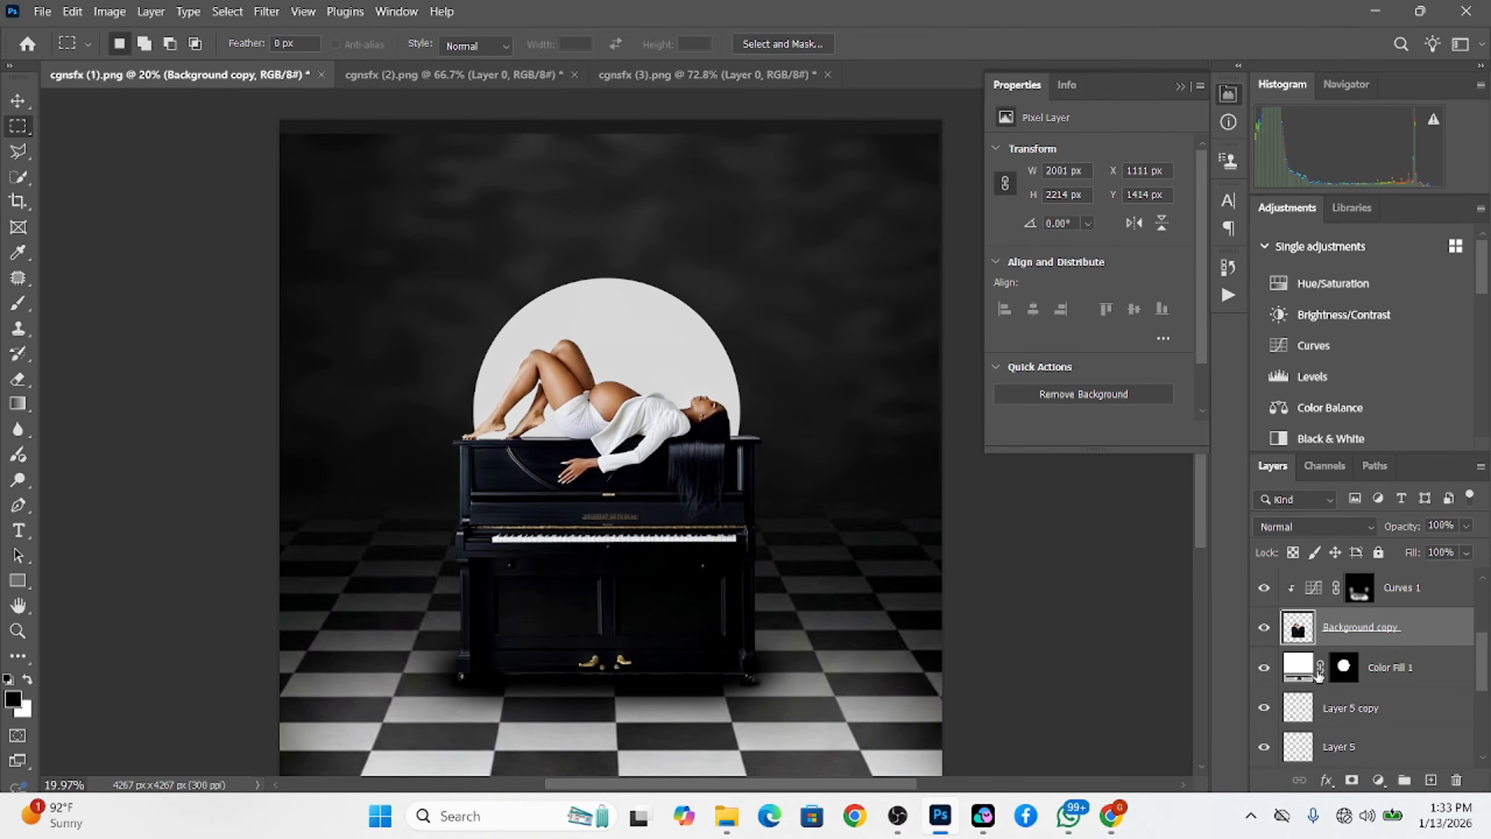
key(ctrl+j)
click(1368, 672)
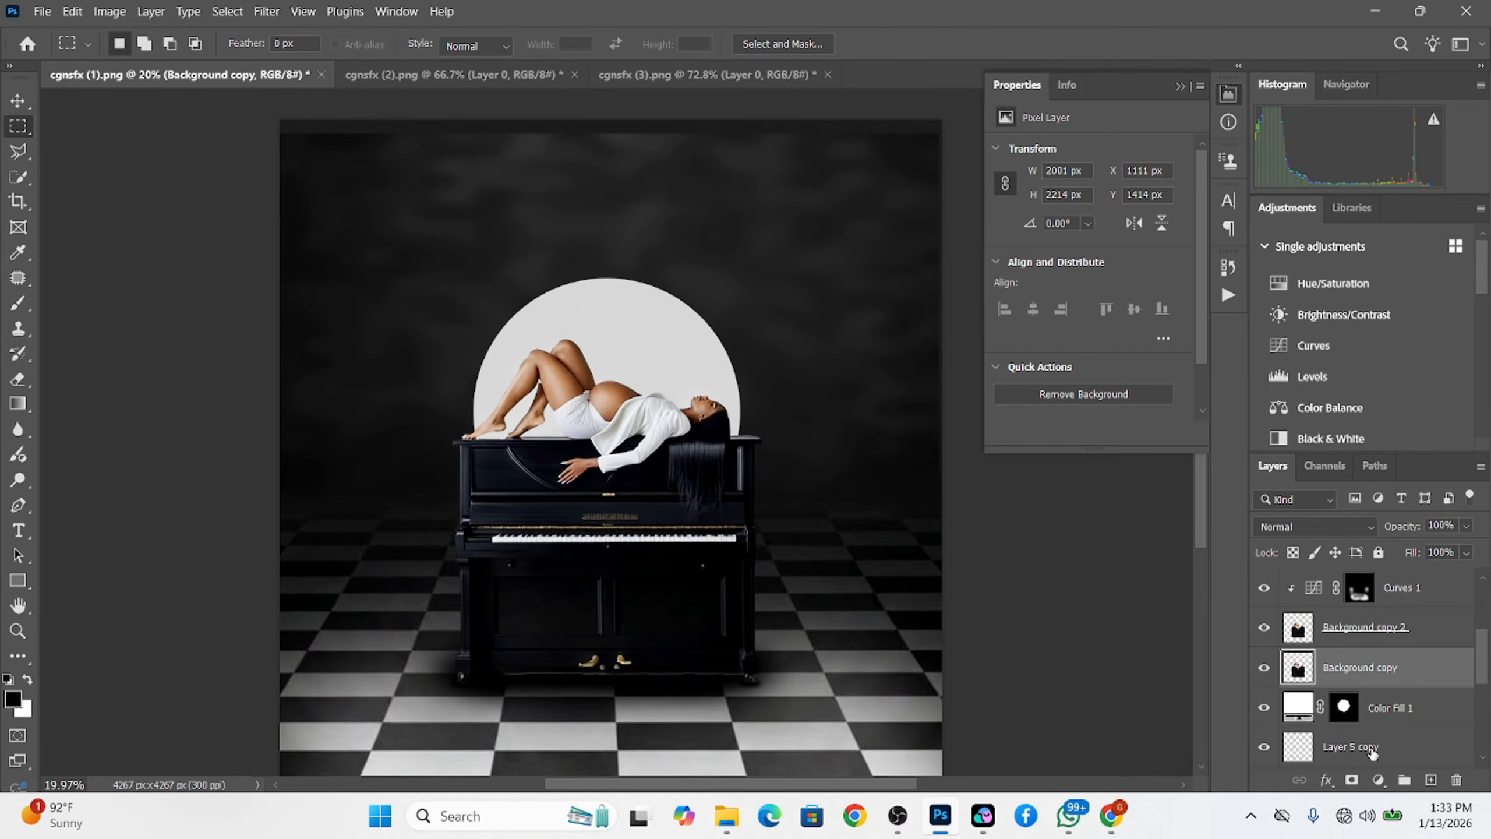
Mask the Background copy layer to the woman's skin tones using Color Range with a fuzziness of 14 and an added belly sample
click(1352, 779)
click(226, 12)
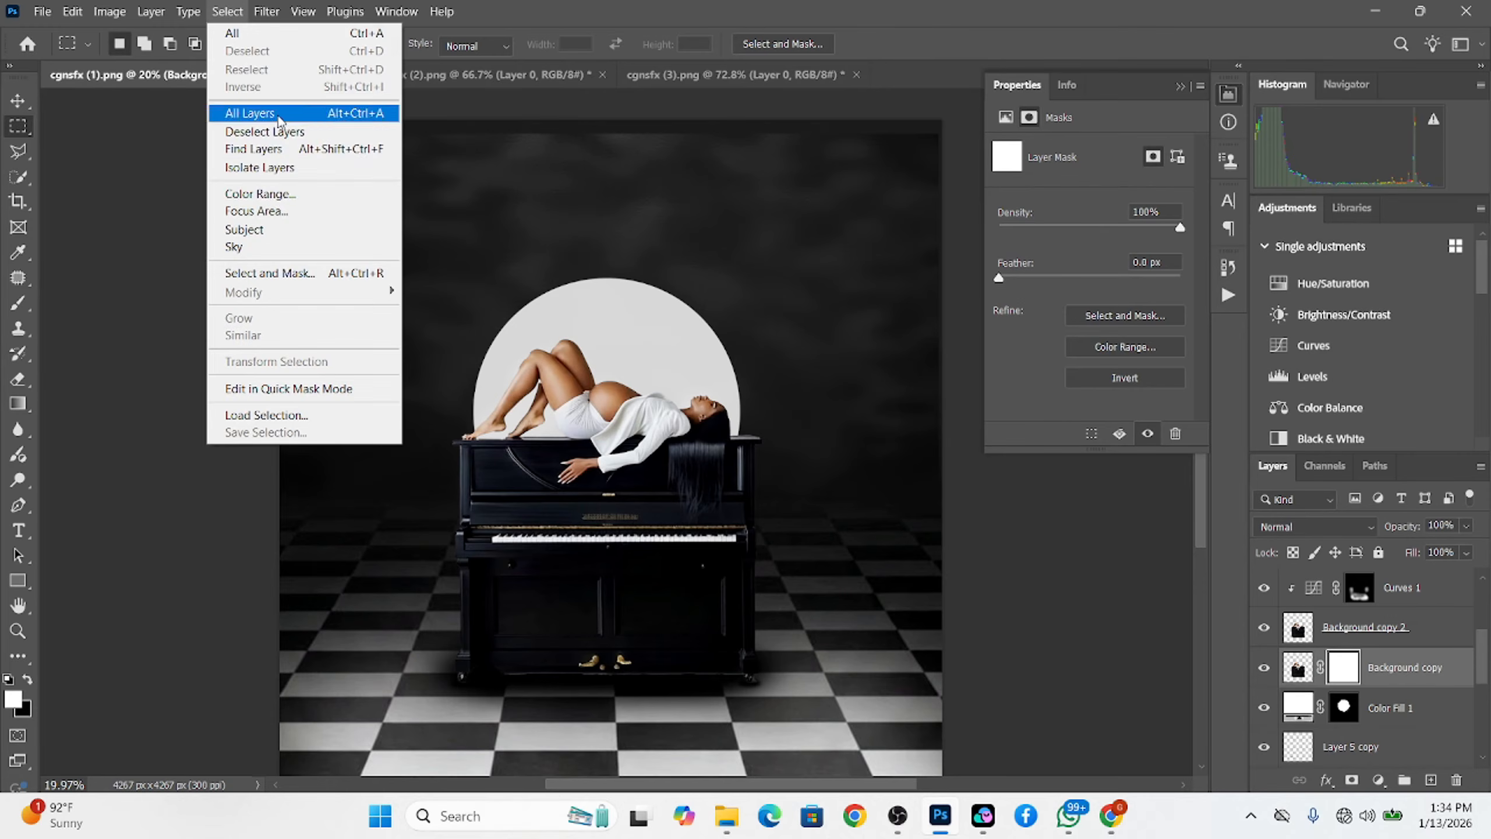
click(252, 196)
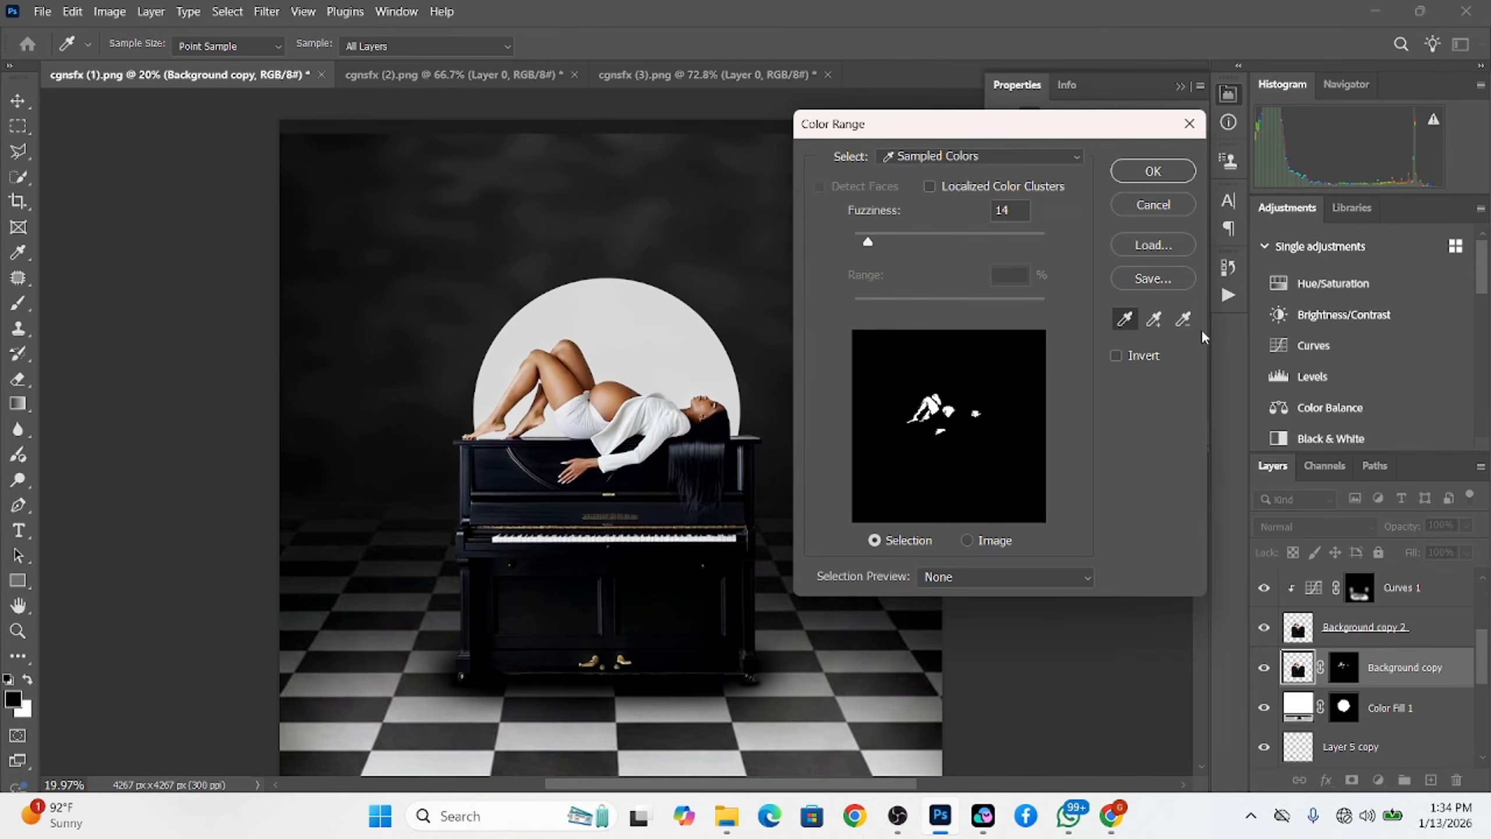
click(1153, 319)
click(616, 397)
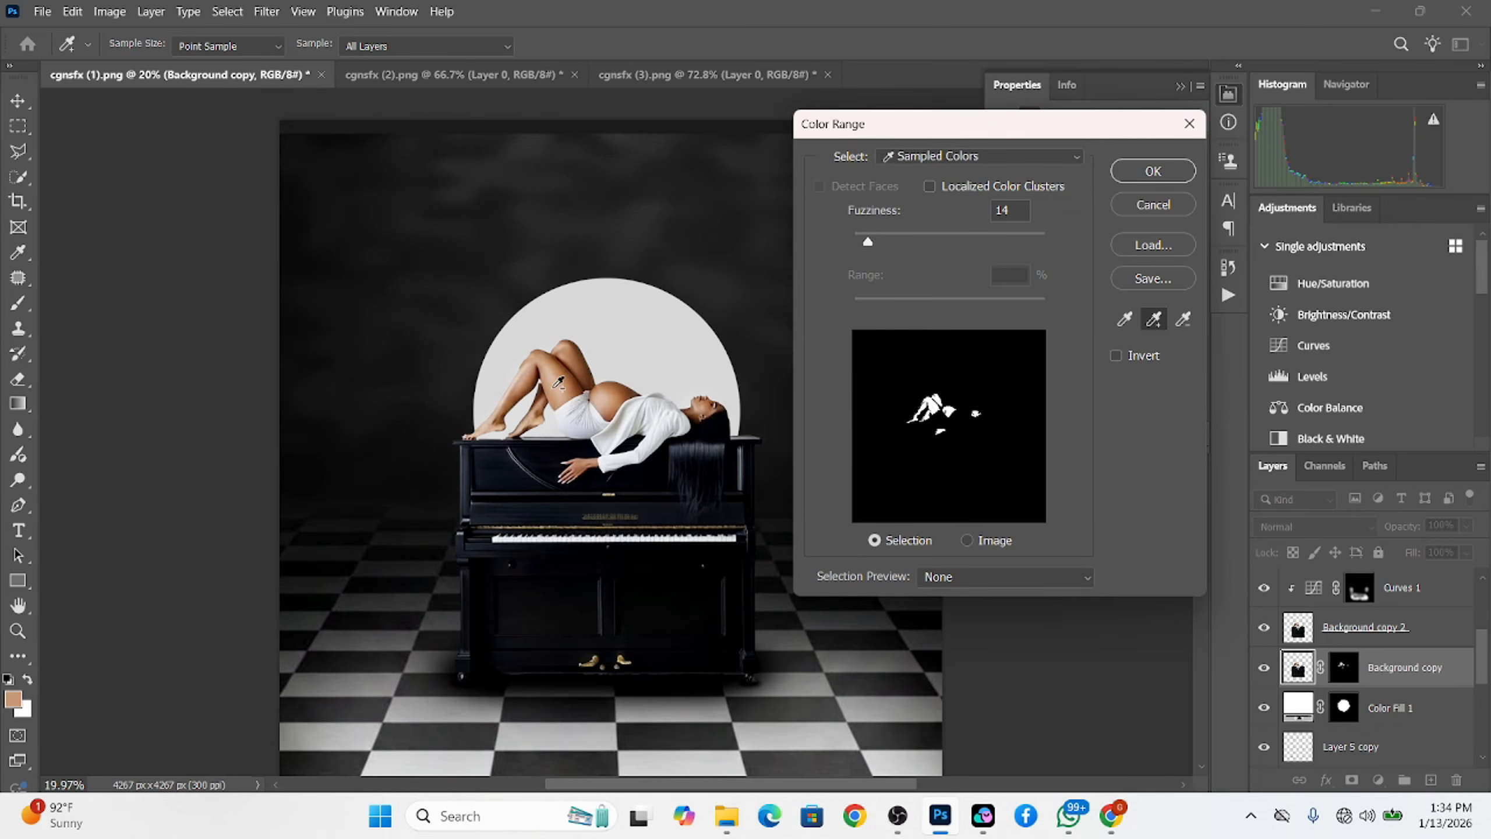
click(1189, 171)
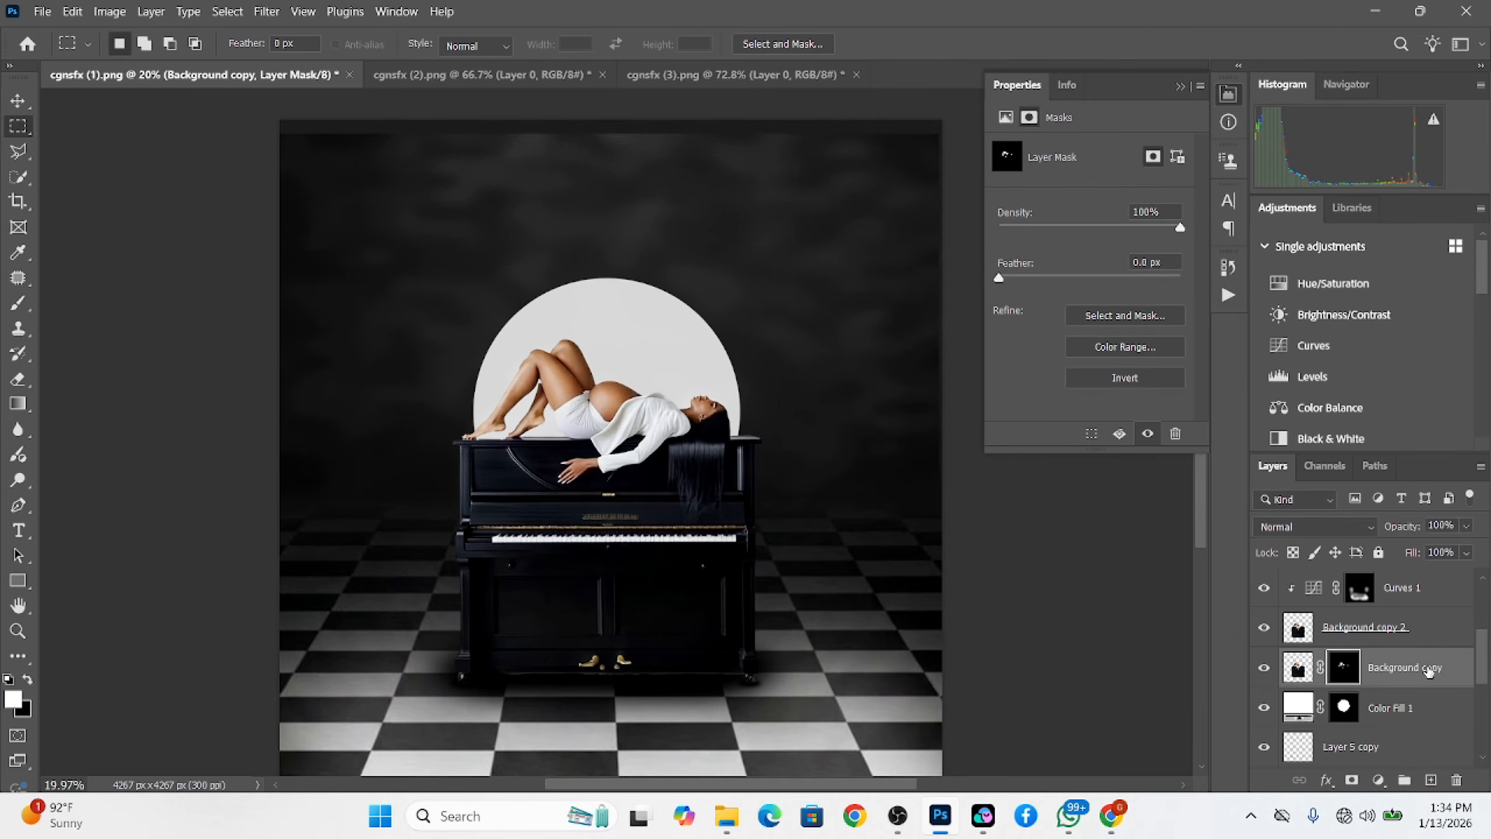
Replace the Color Fill 2 mask with the skin mask from Background copy, delete that spare layer and show the fill
drag(1449, 676, 1344, 629)
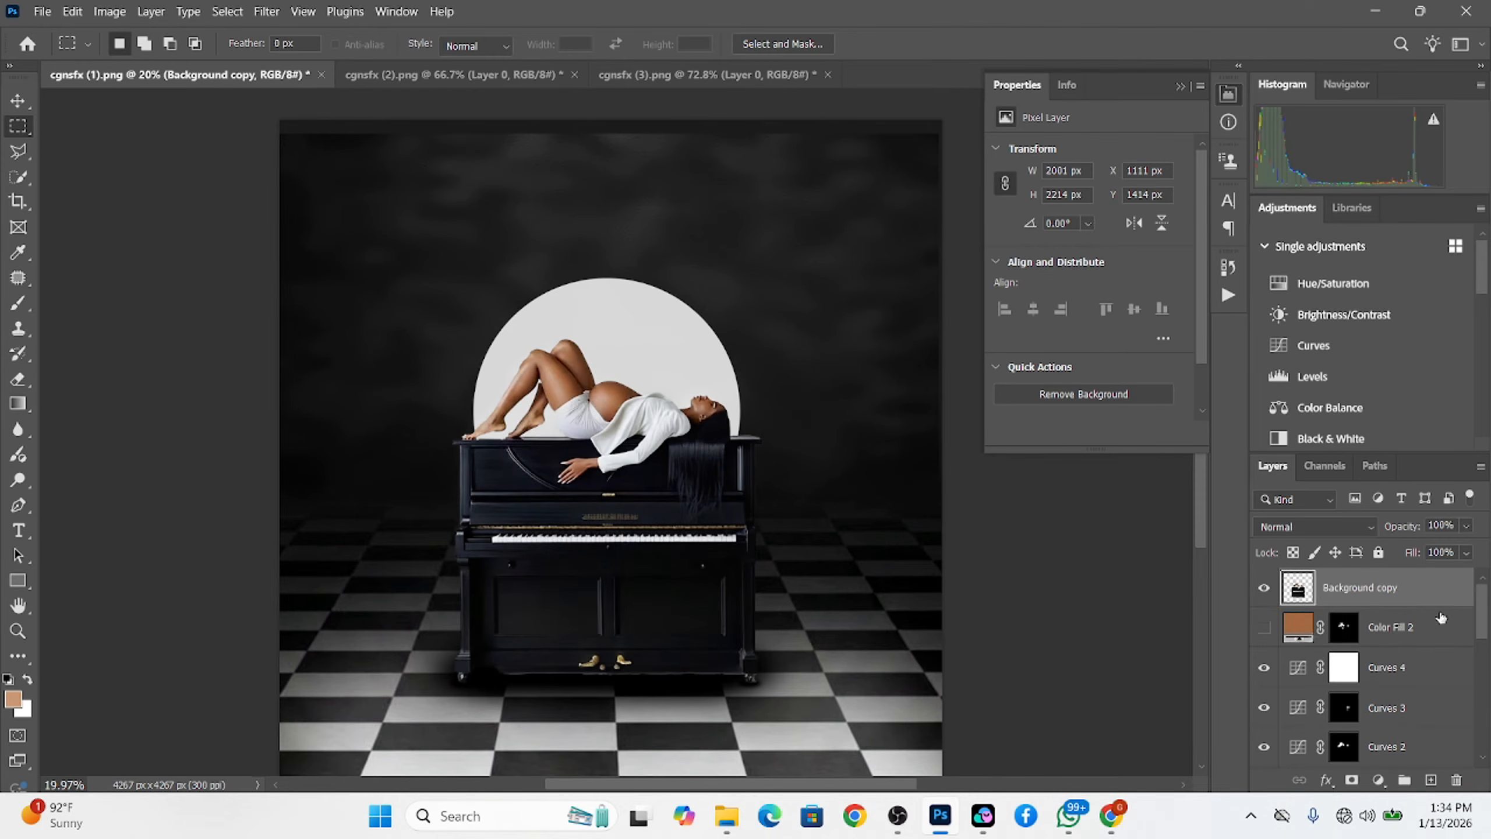
drag(1432, 587, 1460, 780)
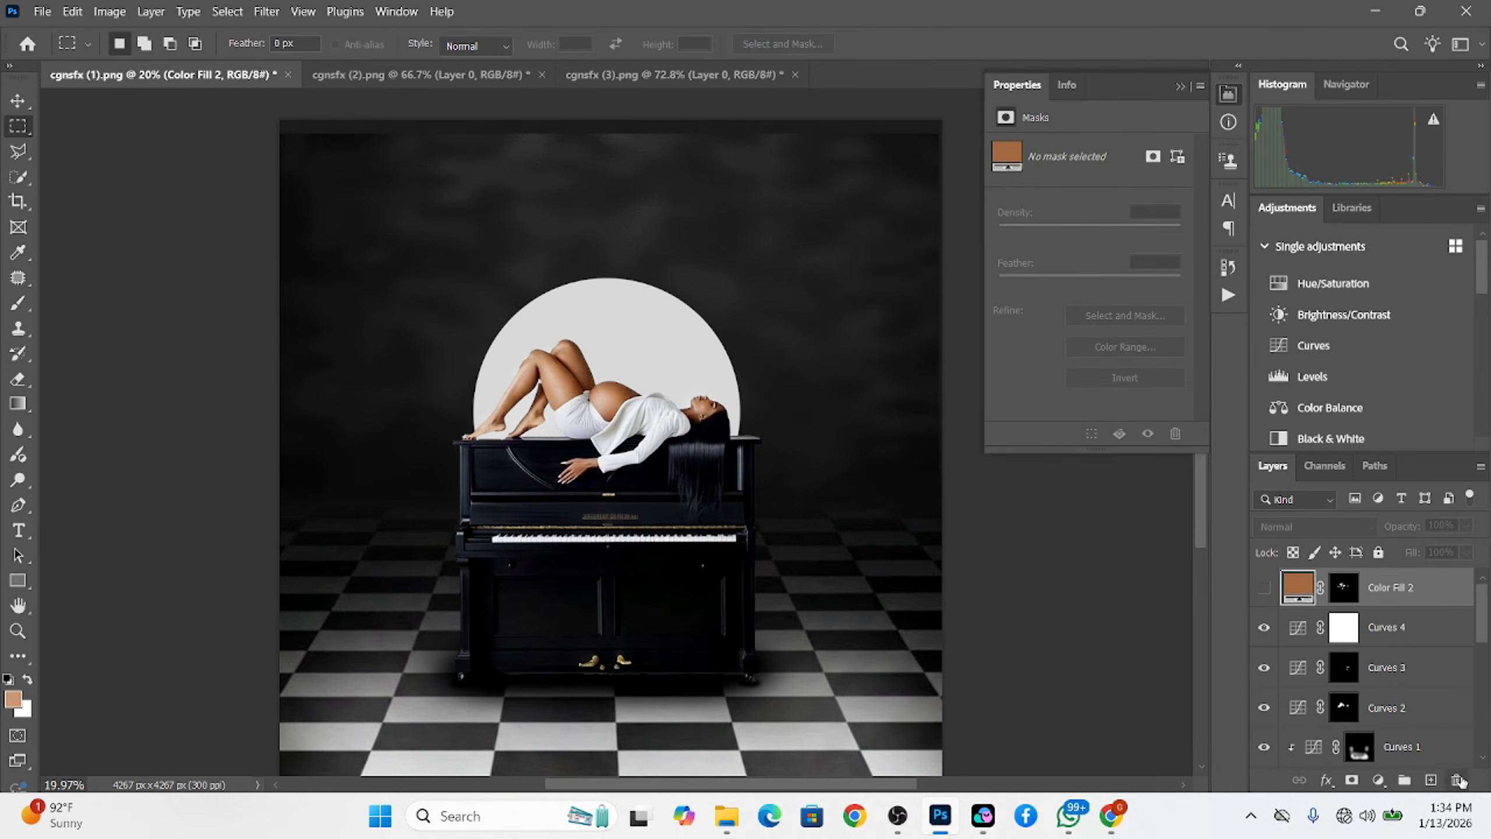
click(1263, 587)
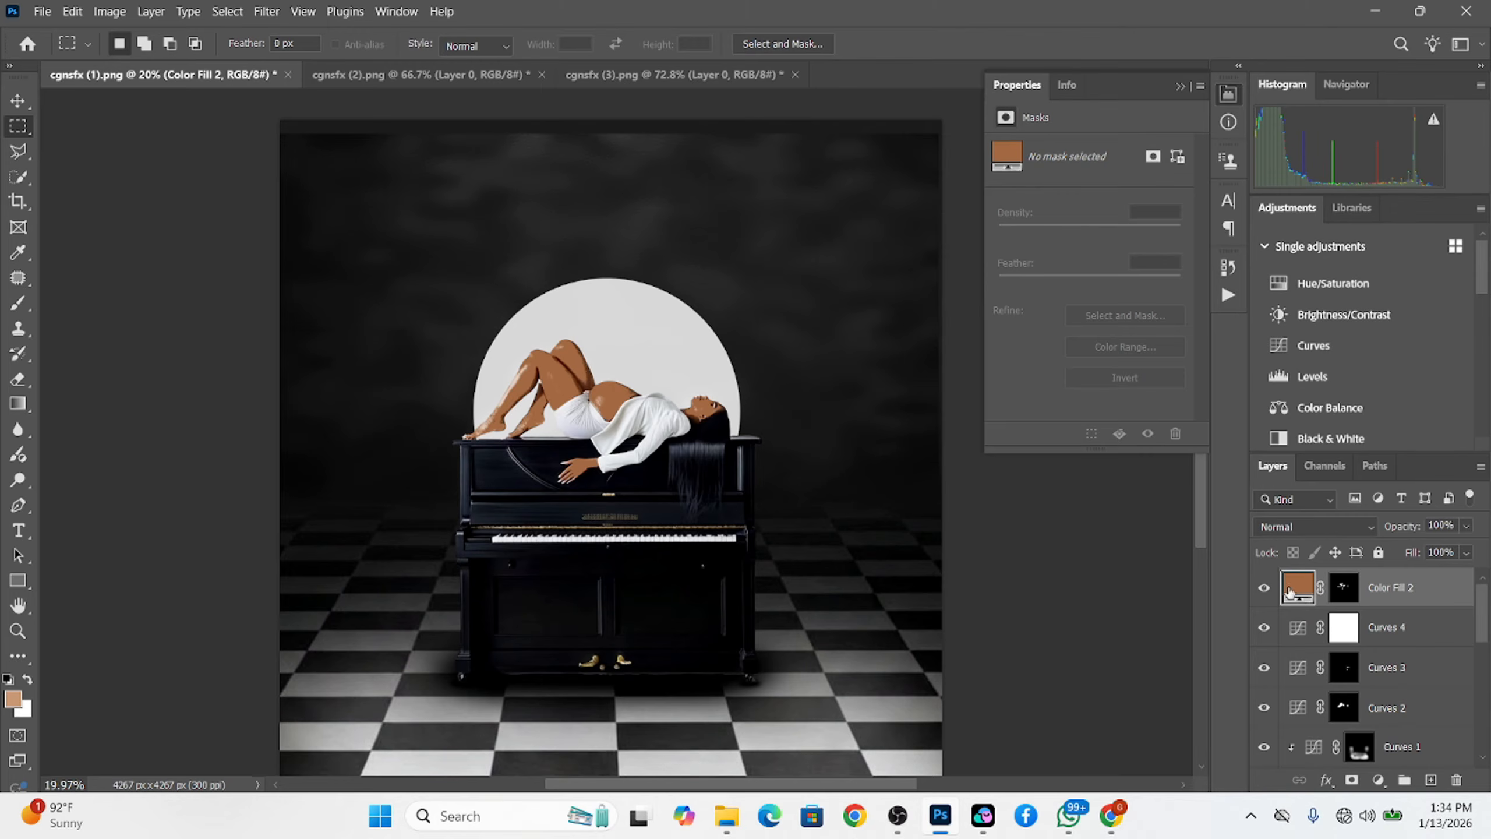
Paint white on the Color Fill 2 mask with a soft 83 px brush to fill the uncovered highlight on the belly
click(1336, 589)
key(b)
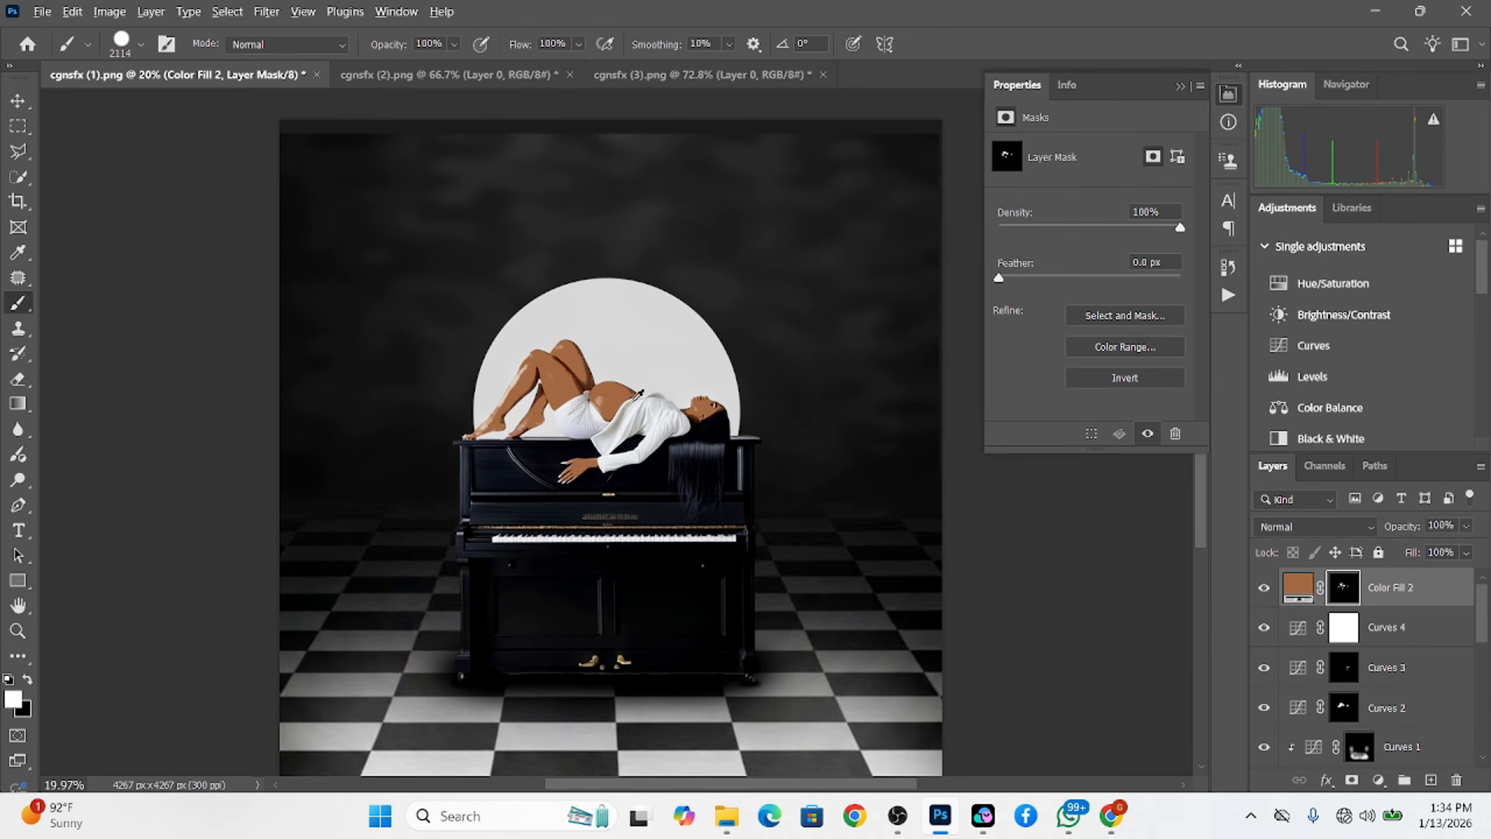
mouse_move(631, 401)
mouse_down()
mouse_move(554, 439)
mouse_move(557, 420)
mouse_up()
drag(552, 487, 558, 431)
scroll(584, 391, up, 7)
mouse_move(591, 377)
mouse_down()
mouse_move(575, 407)
mouse_move(631, 438)
mouse_move(619, 413)
mouse_up()
scroll(631, 438, up, 3)
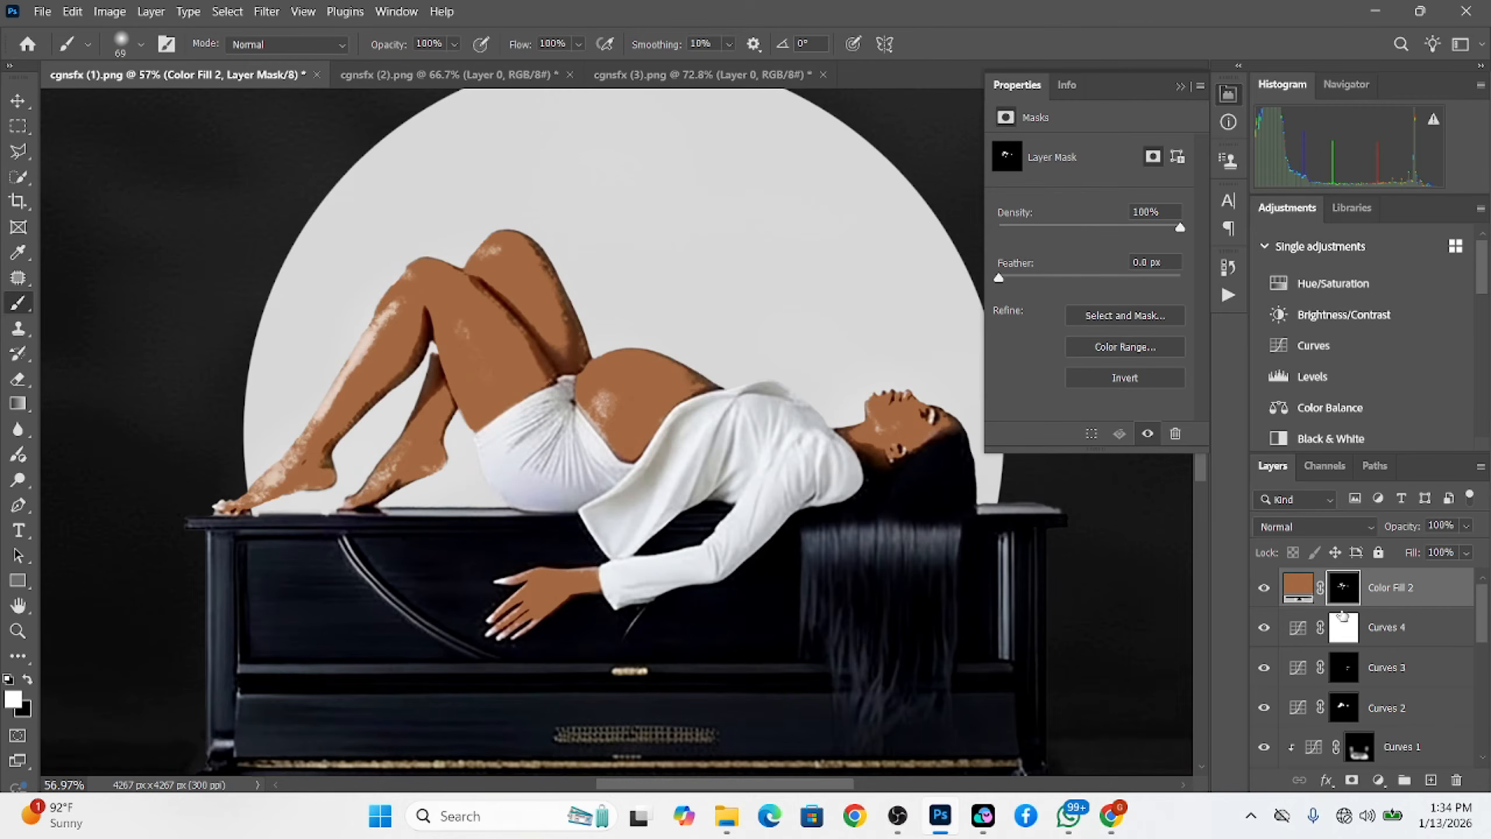
alt+click(1403, 605)
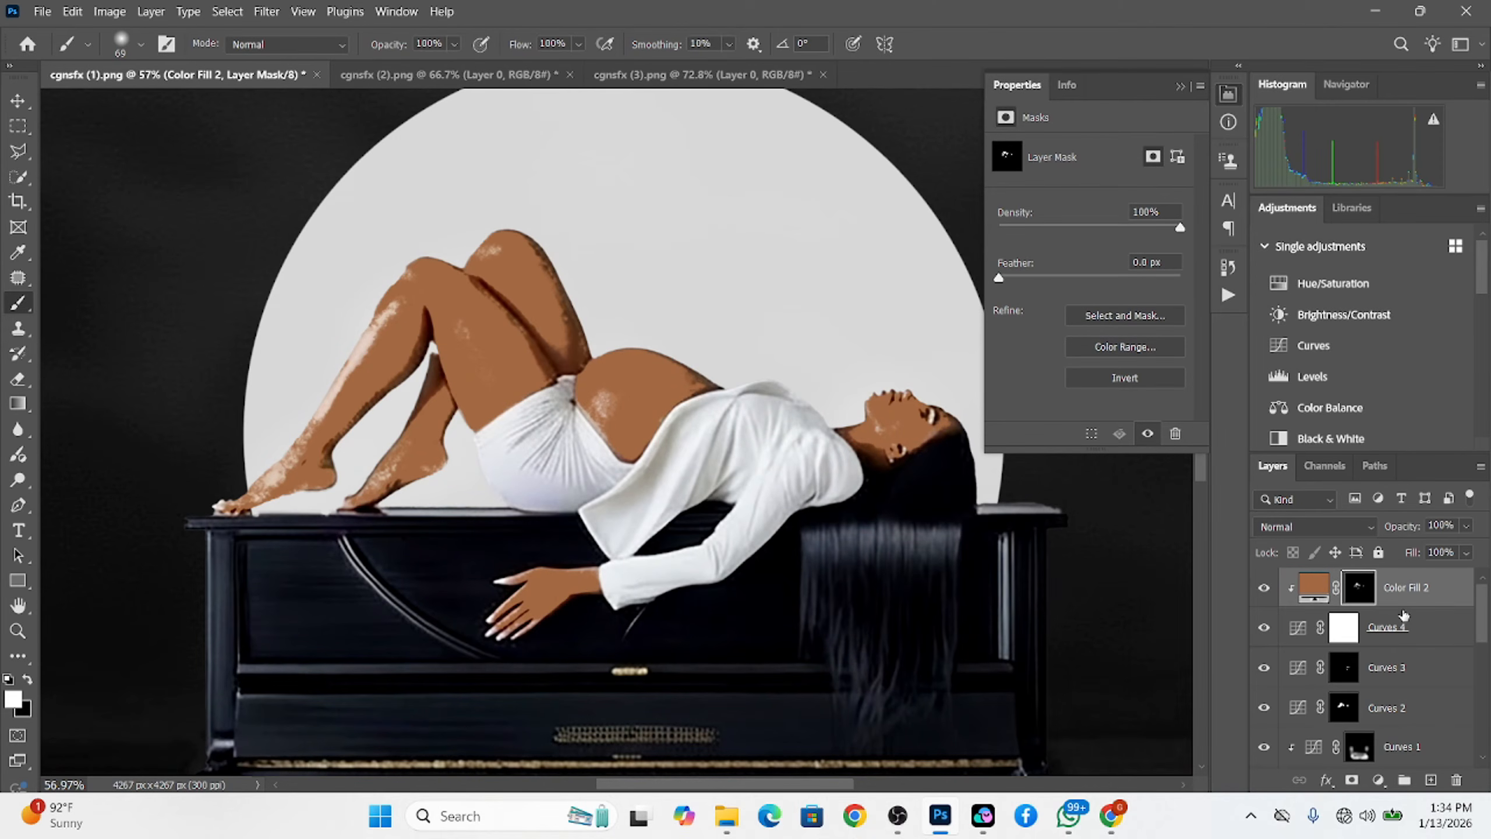
alt+click(1403, 611)
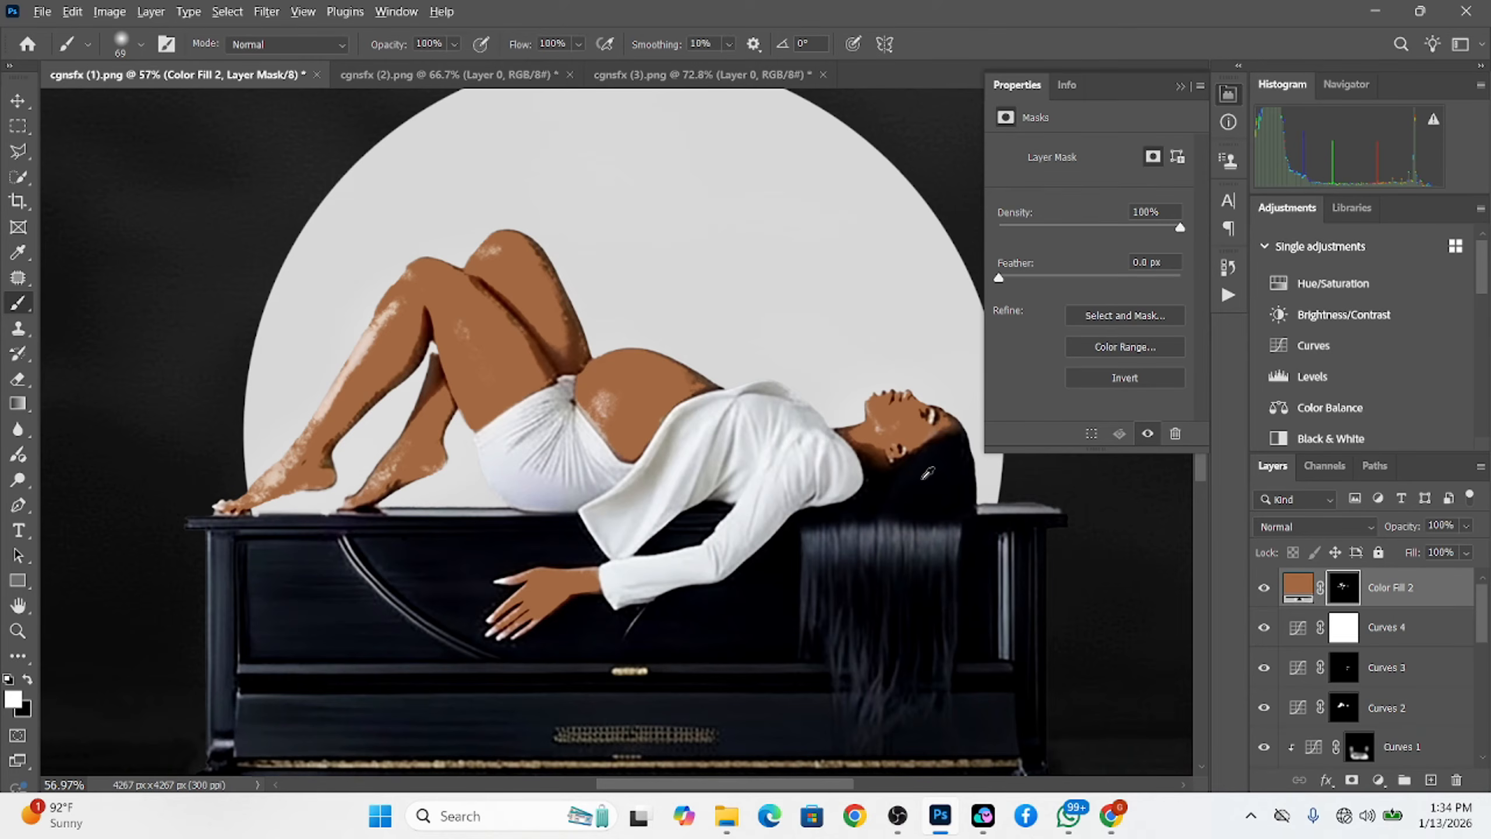
mouse_move(630, 387)
mouse_down()
mouse_move(601, 373)
mouse_move(609, 426)
mouse_up()
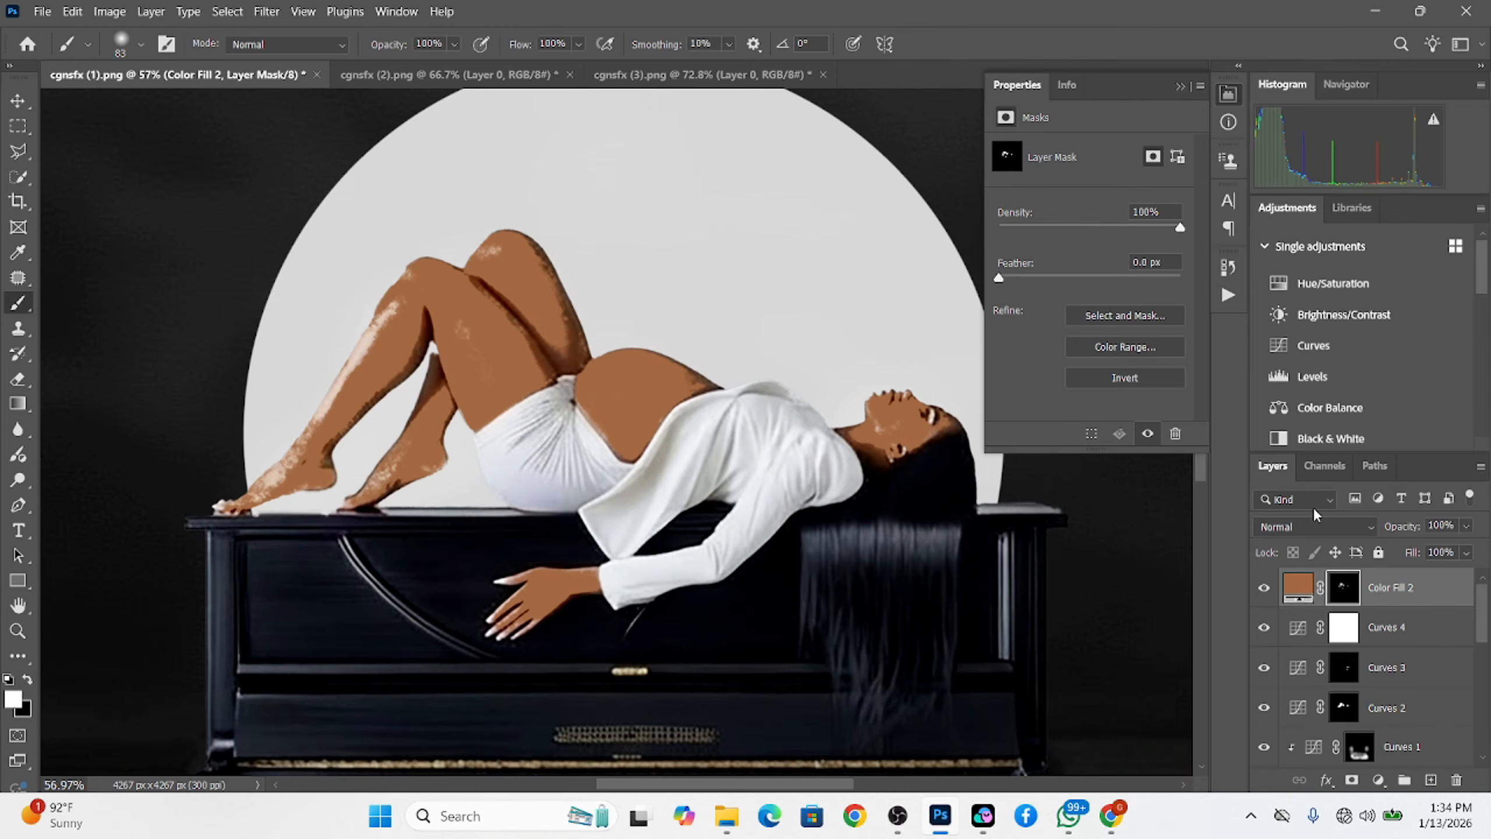
Set the blend mode of the brown Color Fill 2 layer to Soft Light
click(1310, 525)
click(1280, 513)
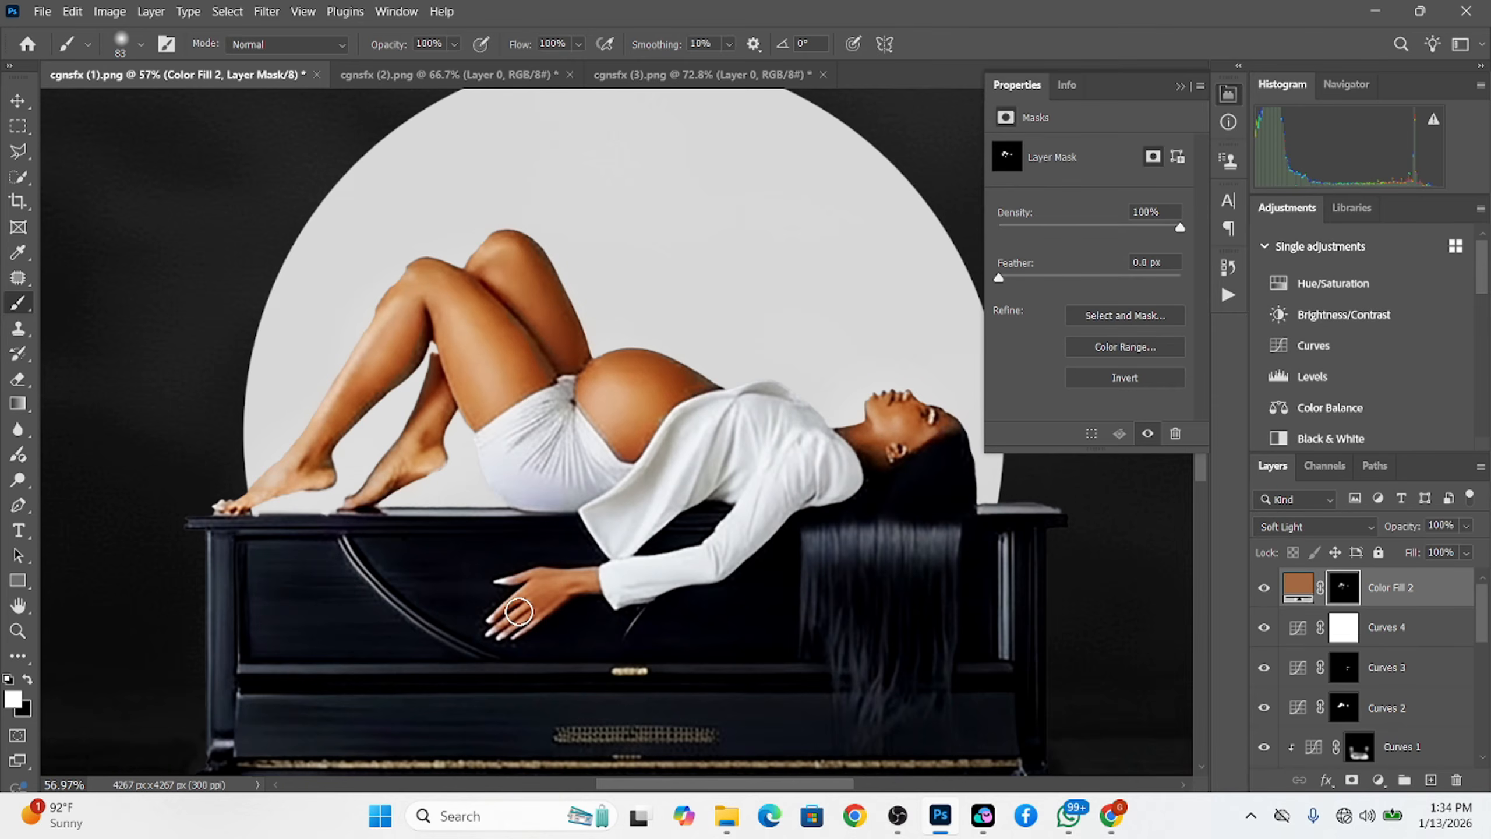
scroll(441, 355, up, 3)
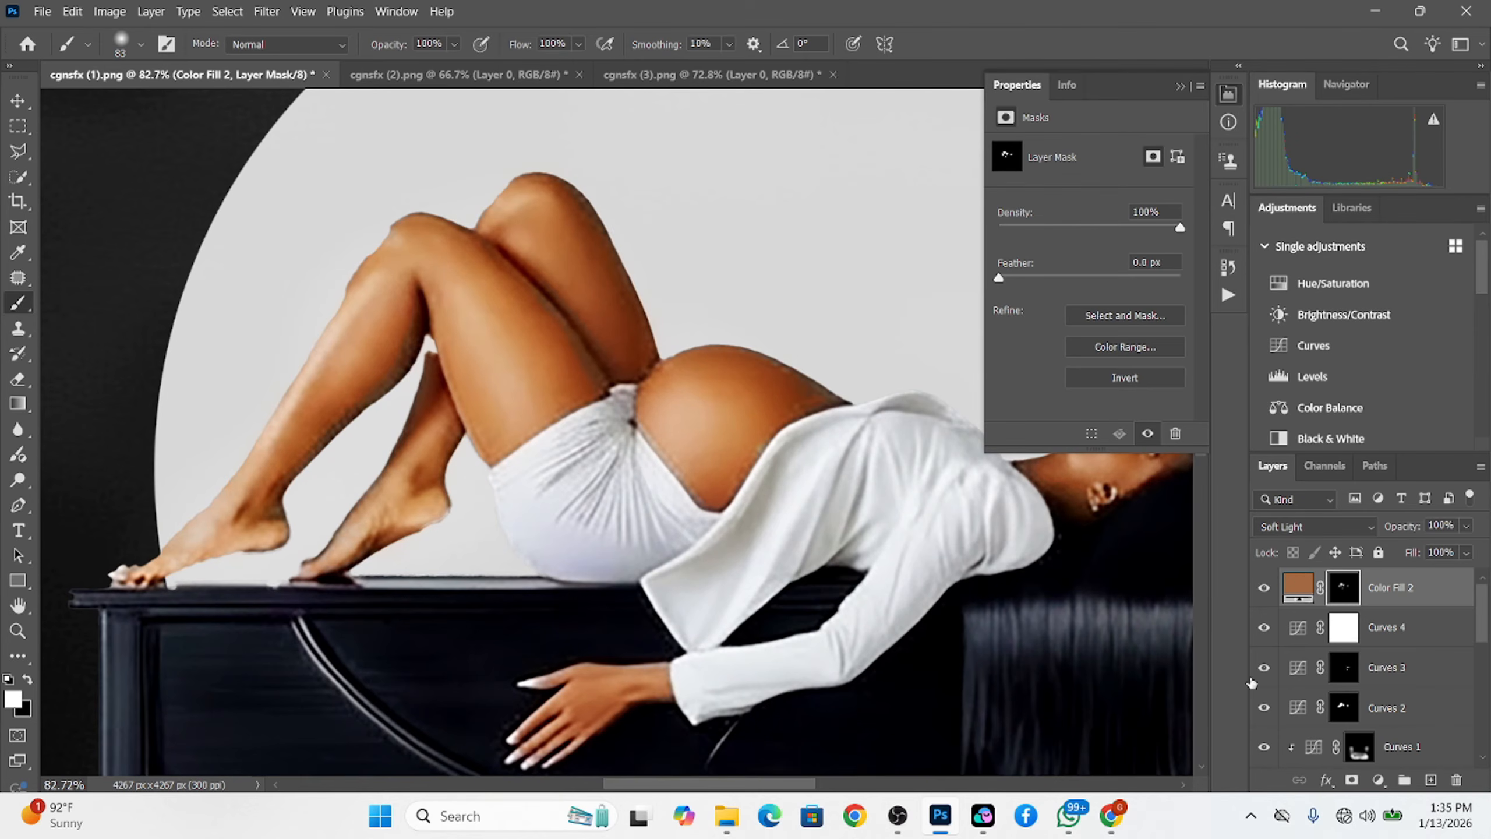
Review the layer stack by toggling individual layers, isolating the original Background and restoring the layers from the bottom up
scroll(1325, 722, down, 4)
scroll(1325, 722, down, 4)
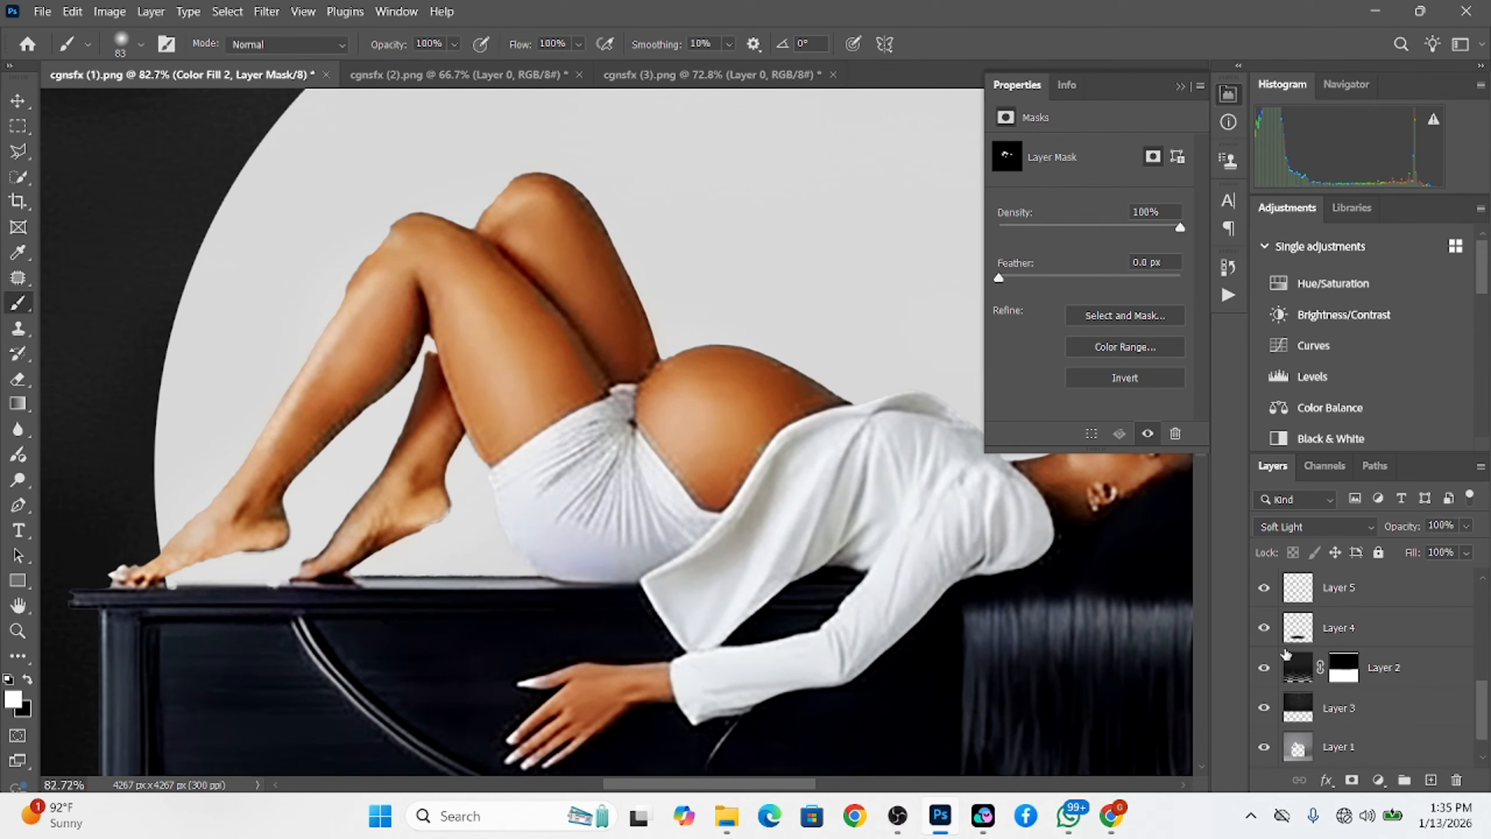
click(1265, 669)
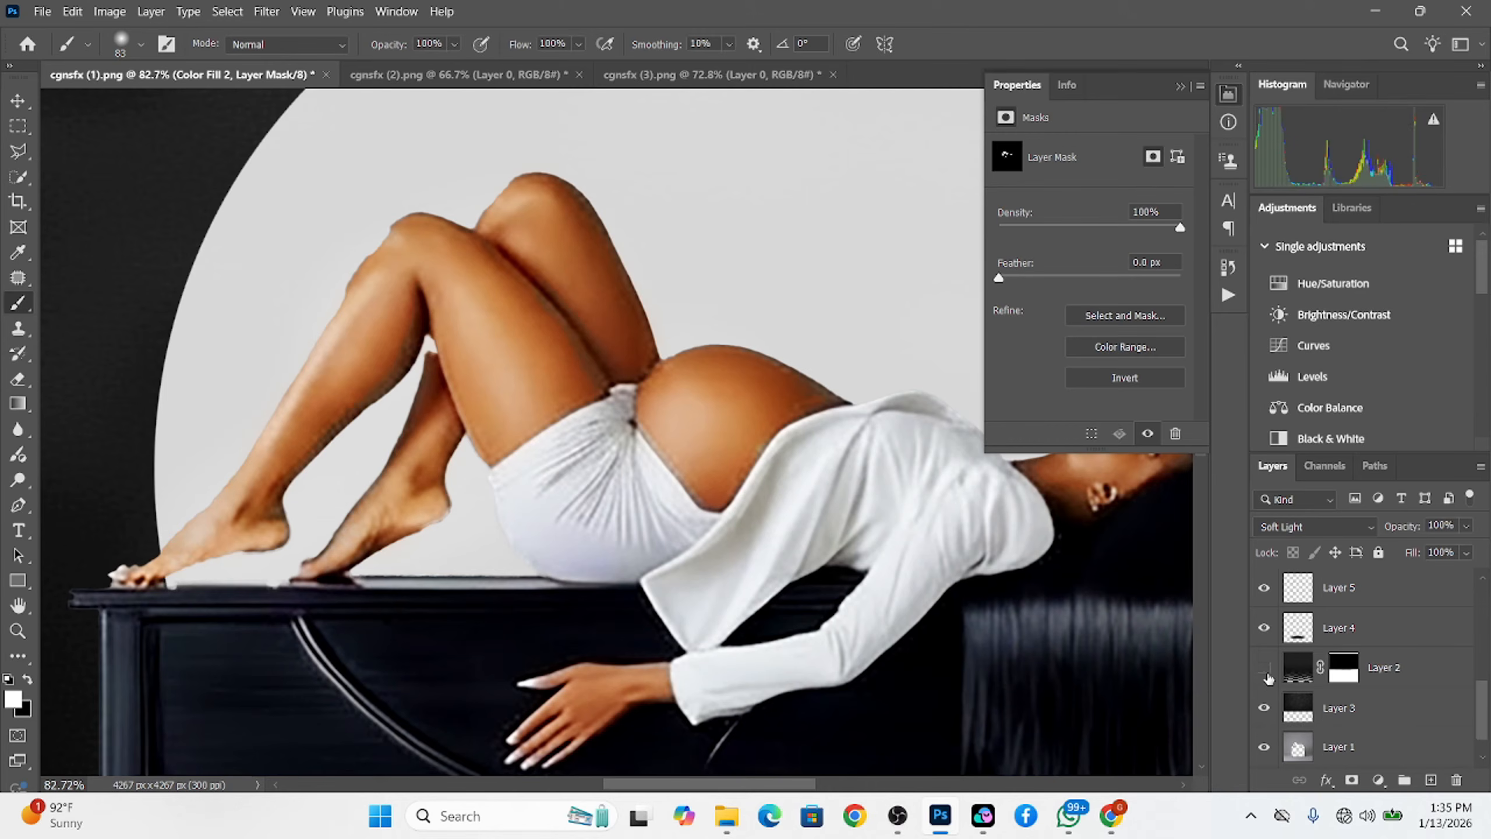
scroll(1332, 646, up, 8)
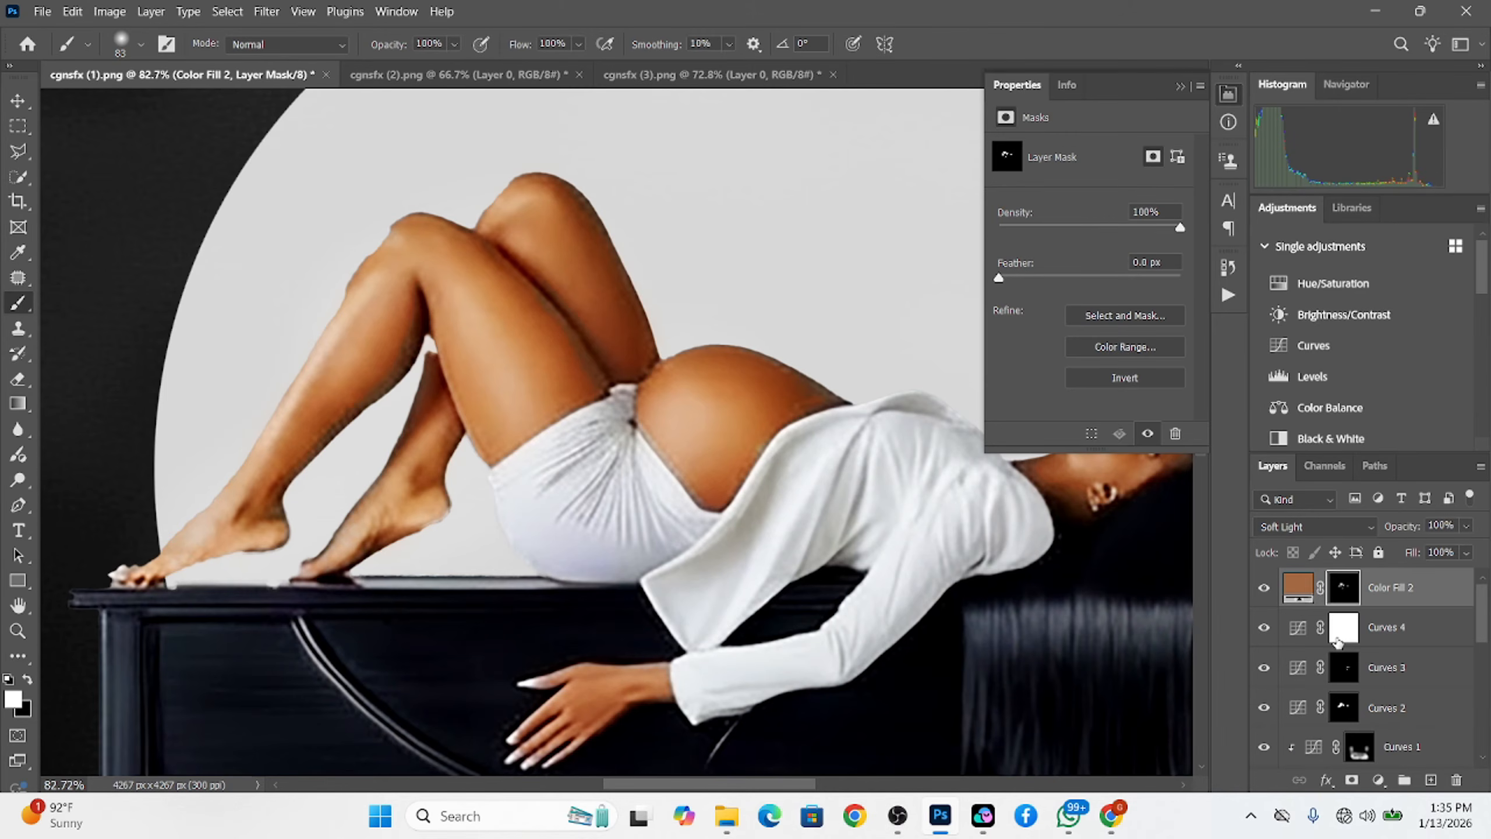
scroll(1336, 640, down, 3)
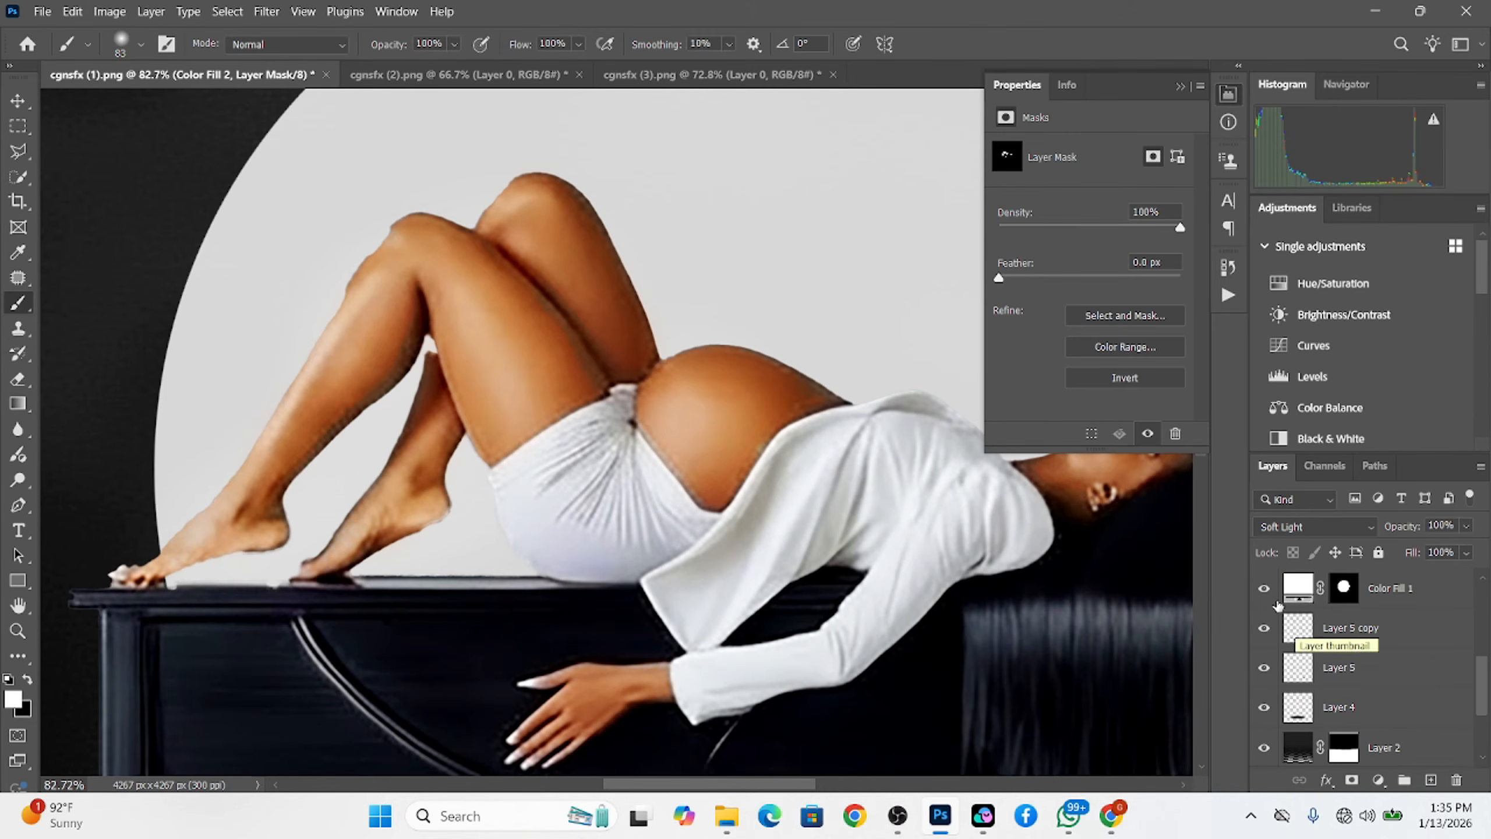
click(1266, 589)
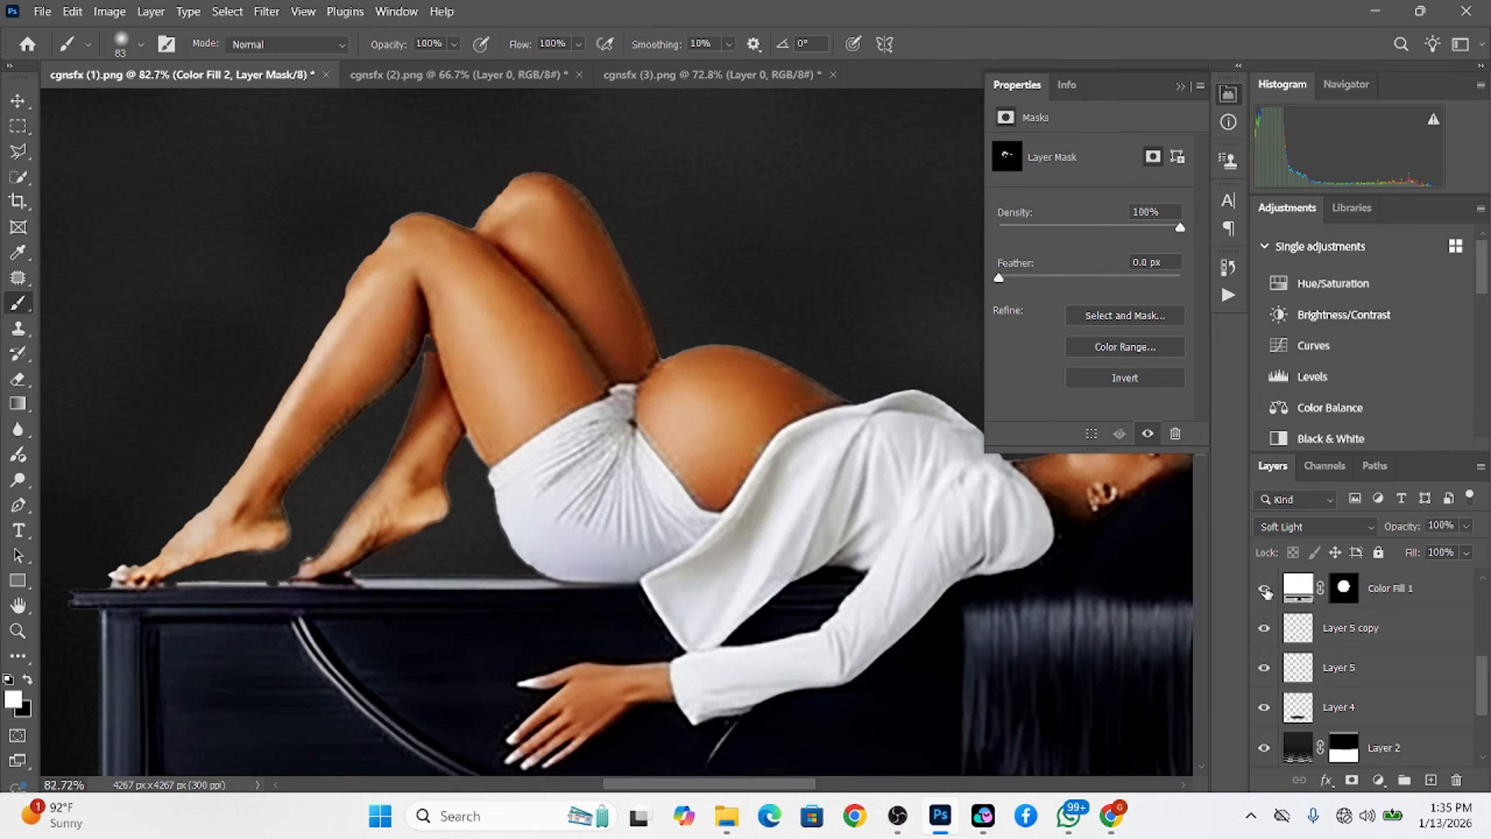
click(1265, 588)
scroll(1291, 714, down, 1)
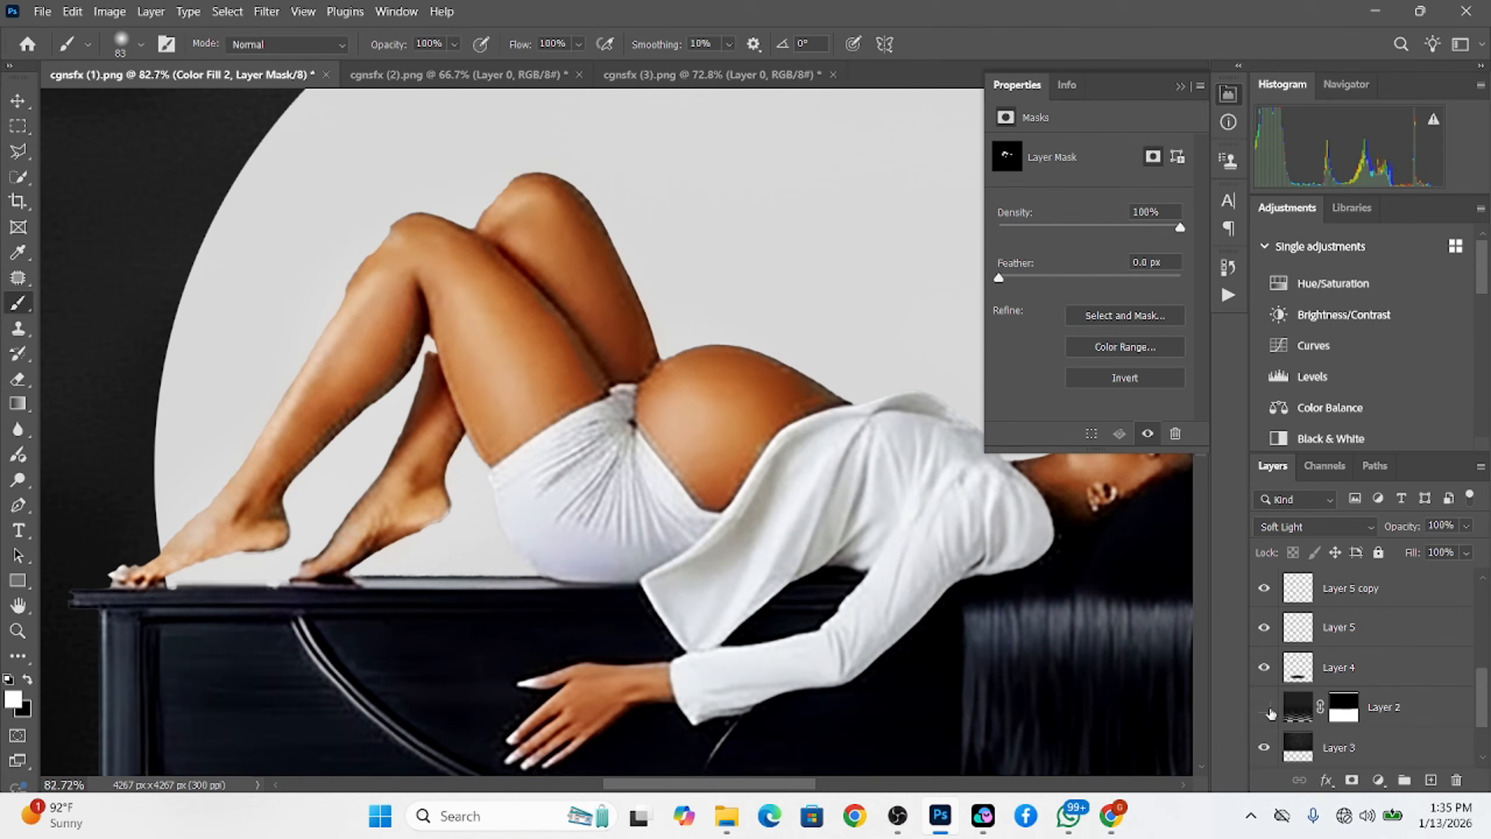
scroll(1318, 696, down, 1)
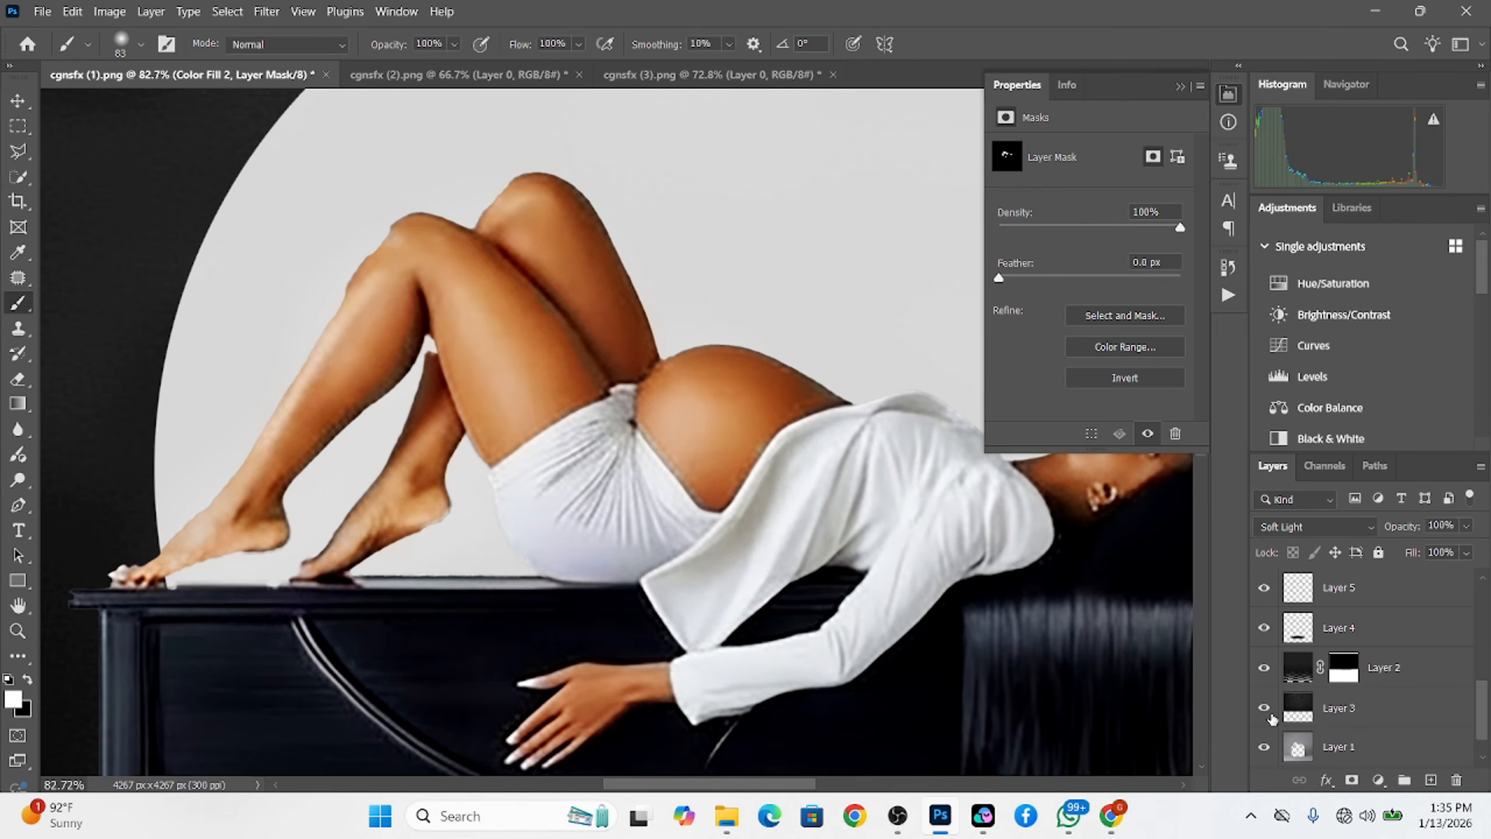
scroll(1325, 705, down, 1)
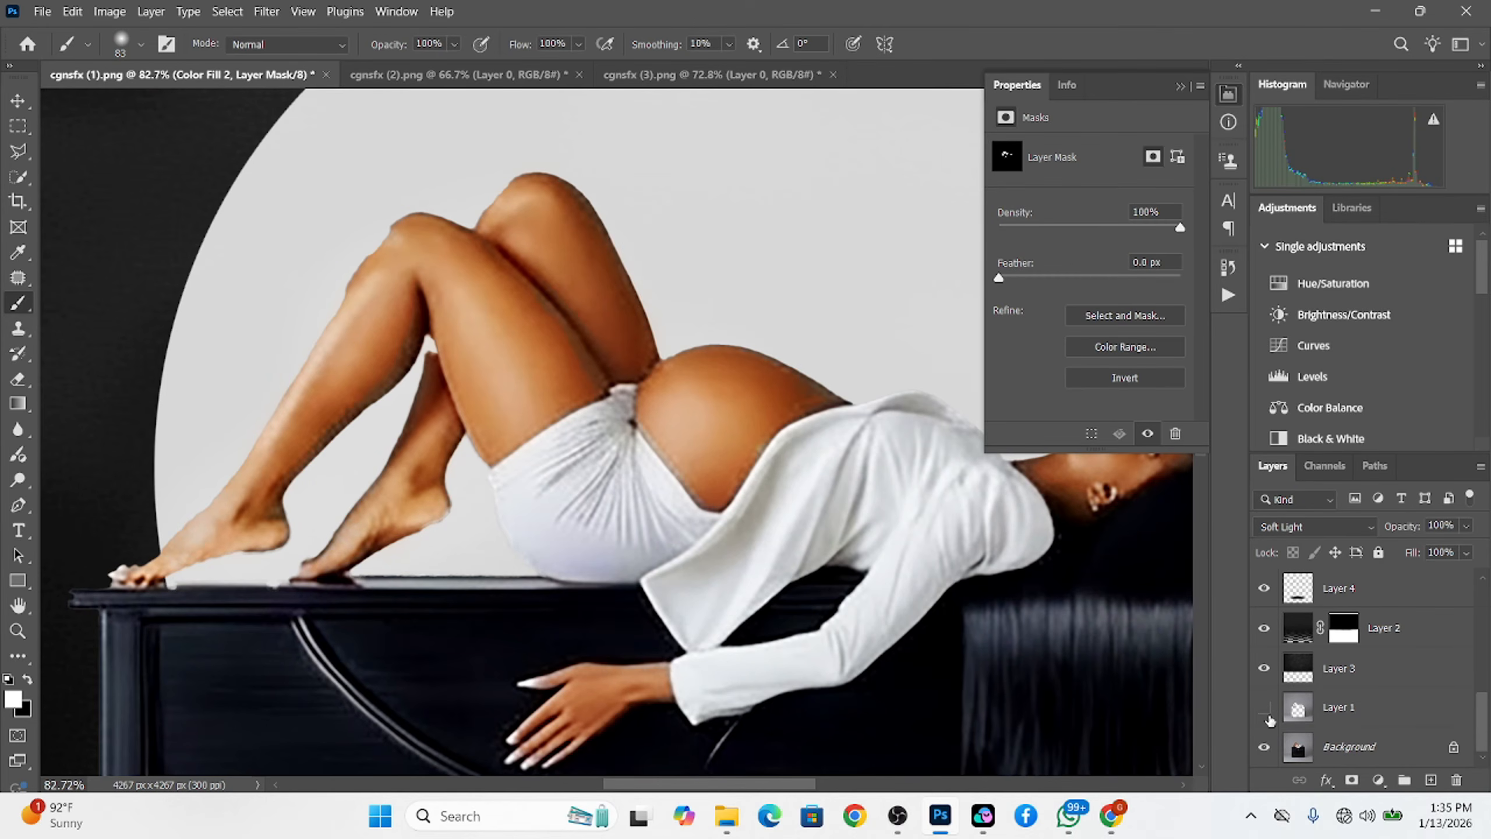
scroll(1279, 693, up, 7)
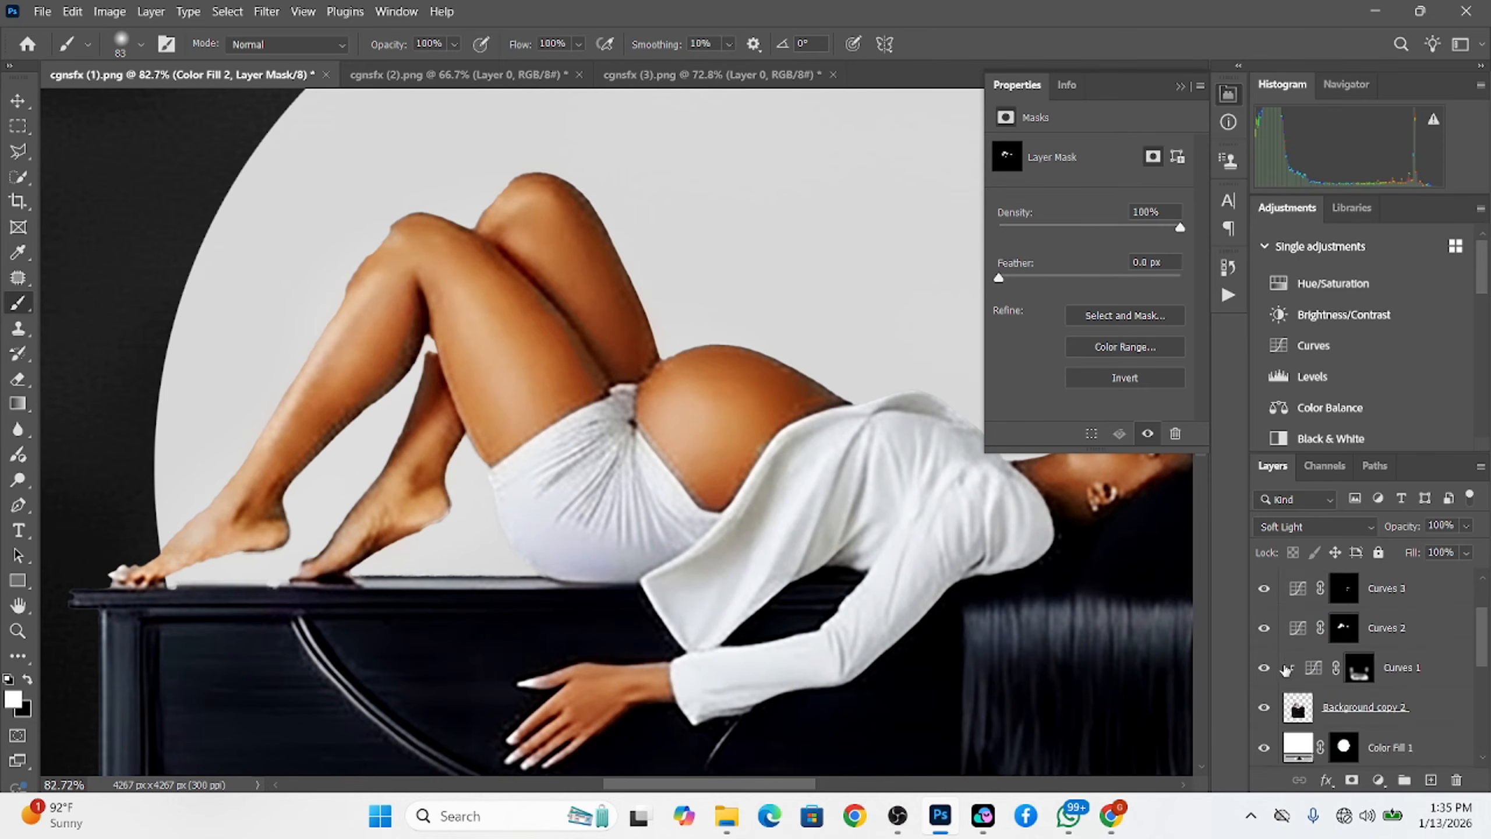
scroll(1285, 669, down, 7)
alt+click(1263, 753)
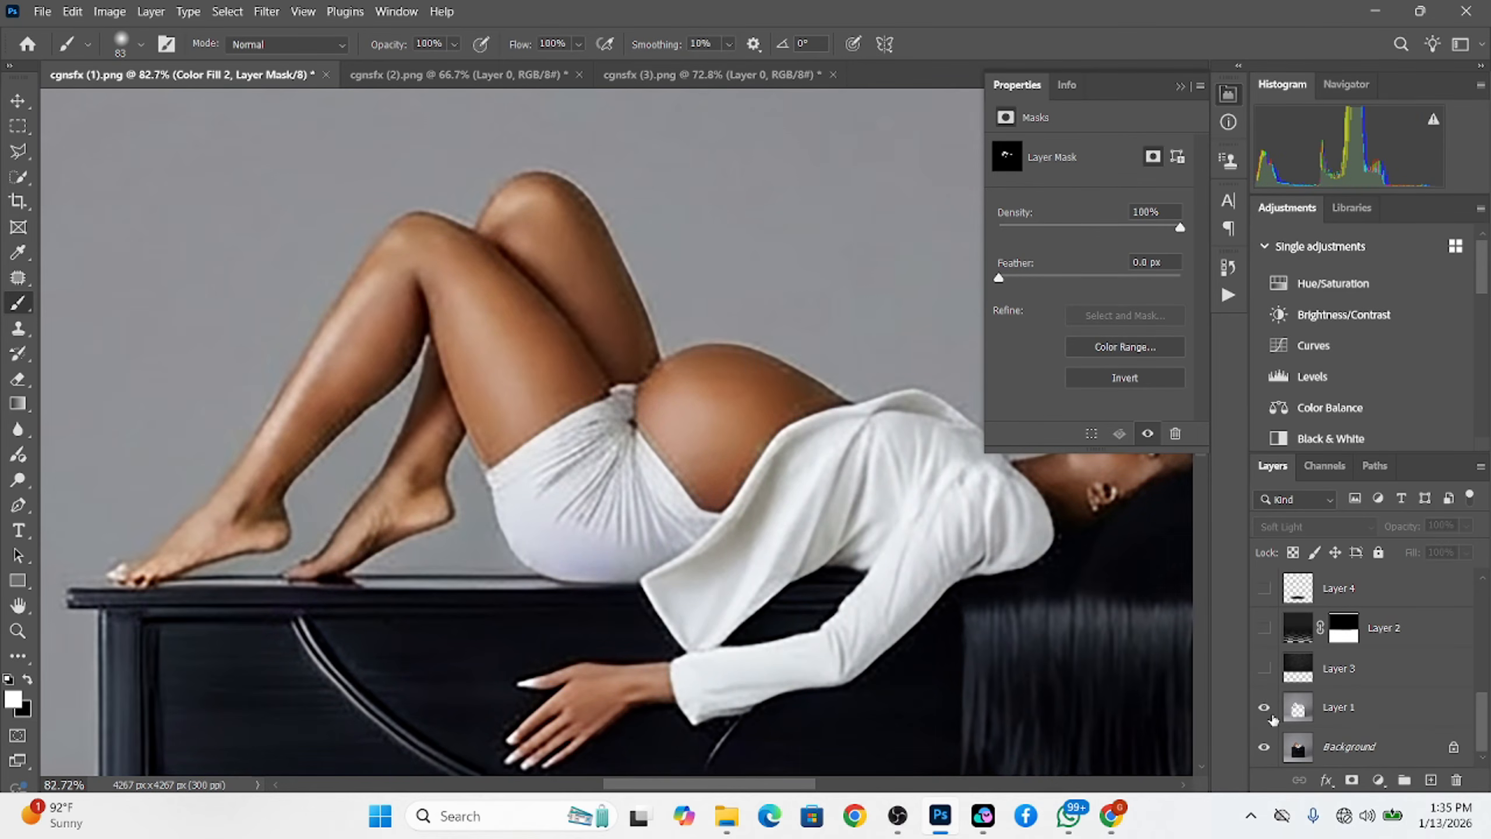
click(1265, 667)
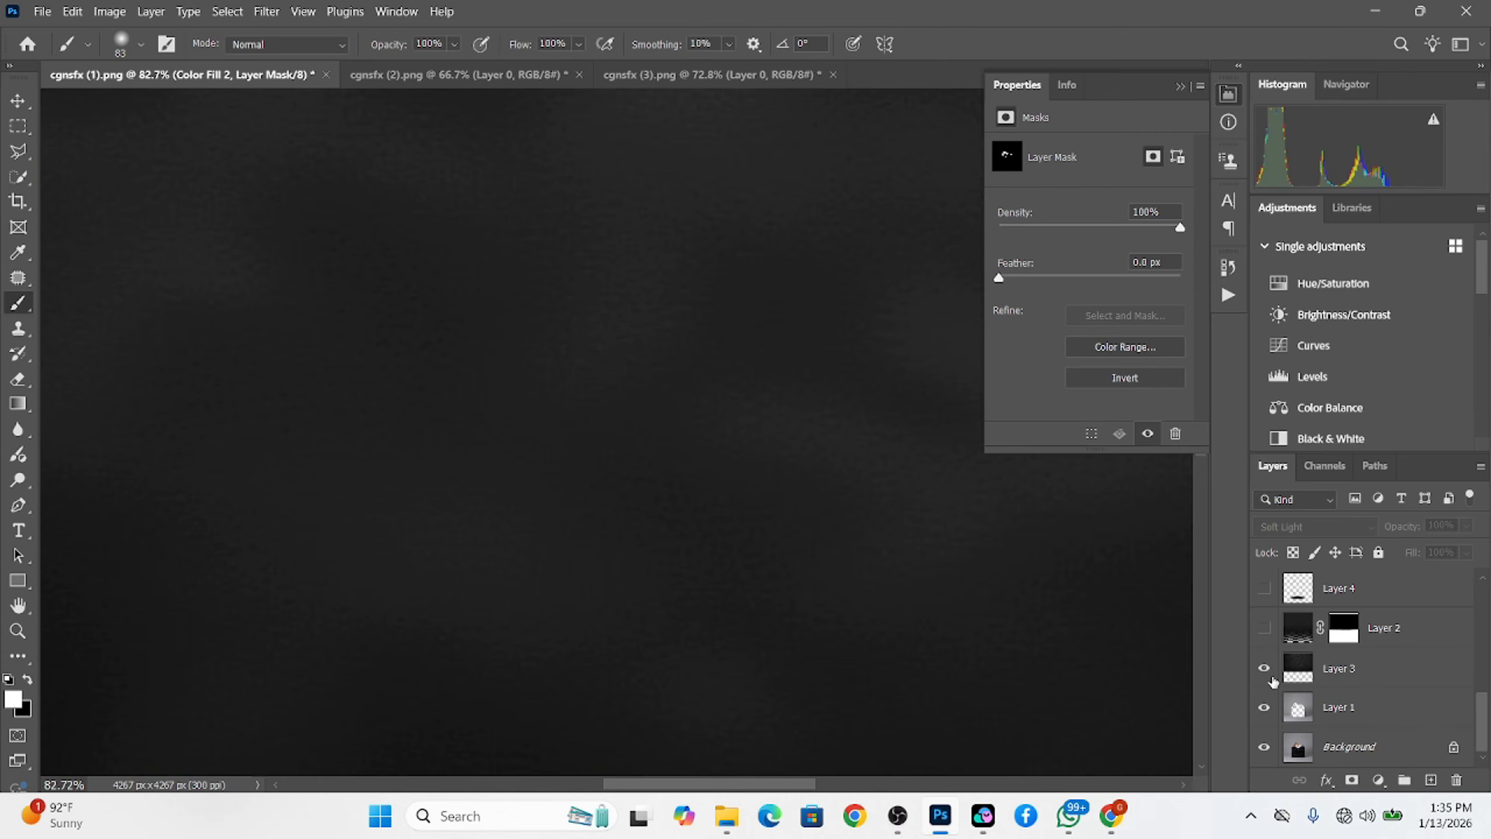
drag(1267, 661, 1265, 588)
Reduce the brush size to 44 px and lower the opacity of the Color Fill 2 layer to 55%
key(bracketleft)
key(bracketleft)
key(bracketleft)
key(bracketleft)
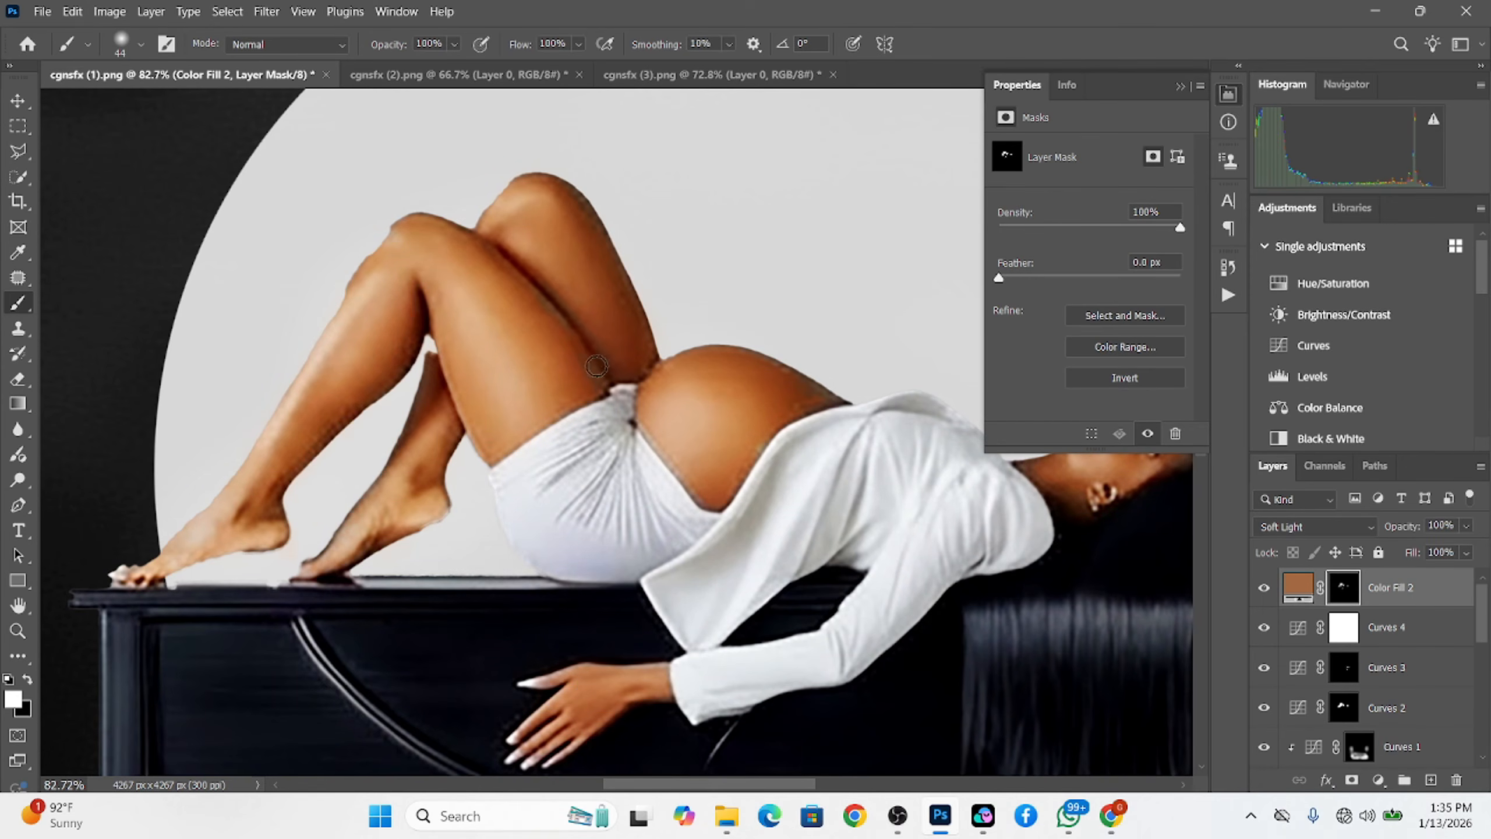
scroll(618, 359, down, 3)
click(1466, 552)
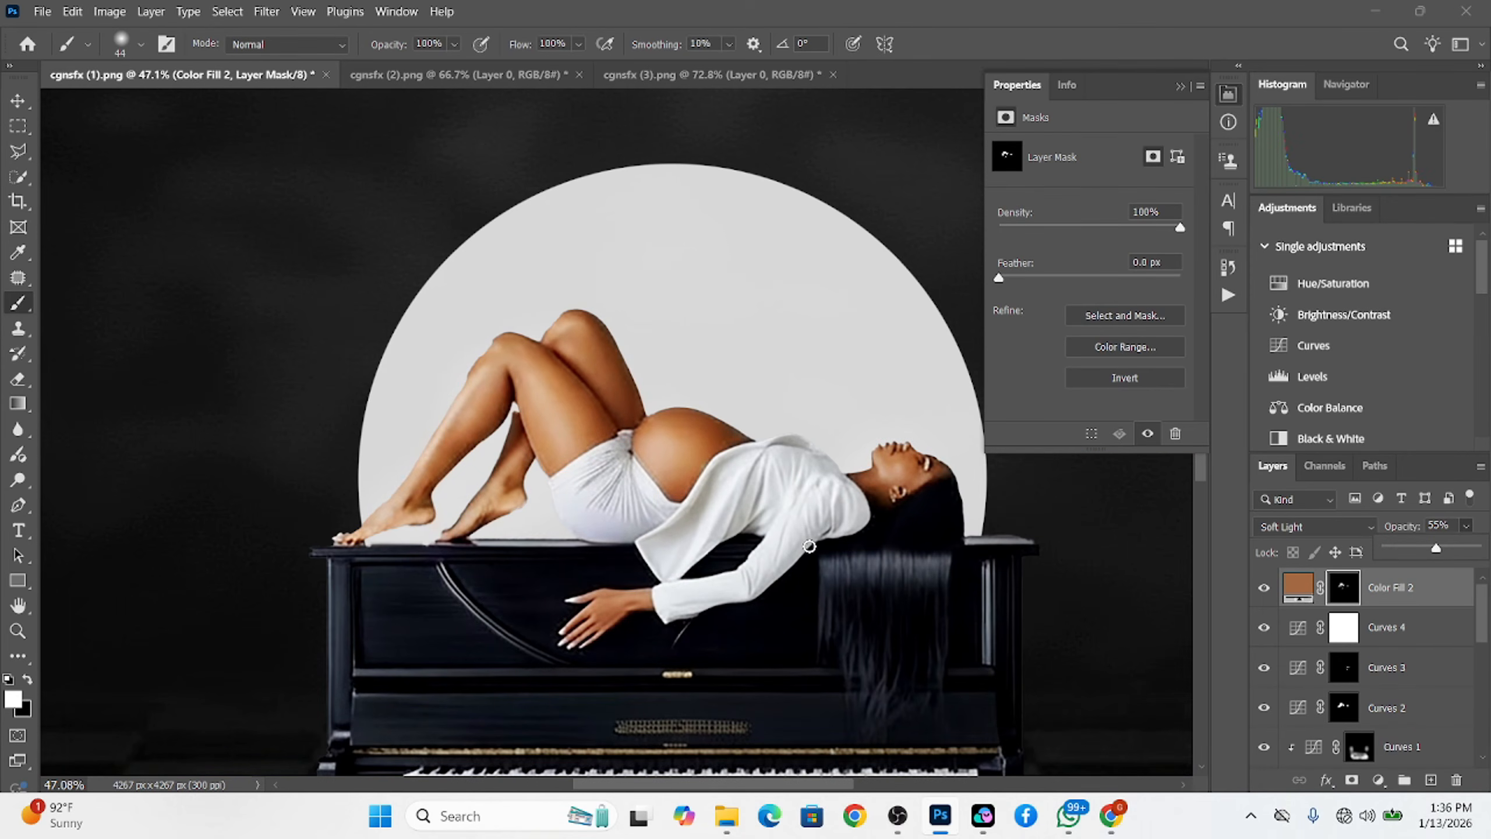
Clone over the notch behind the bent knee on the Background copy 2 layer with a 55 px Clone Stamp, undoing the last stroke
scroll(1373, 690, down, 5)
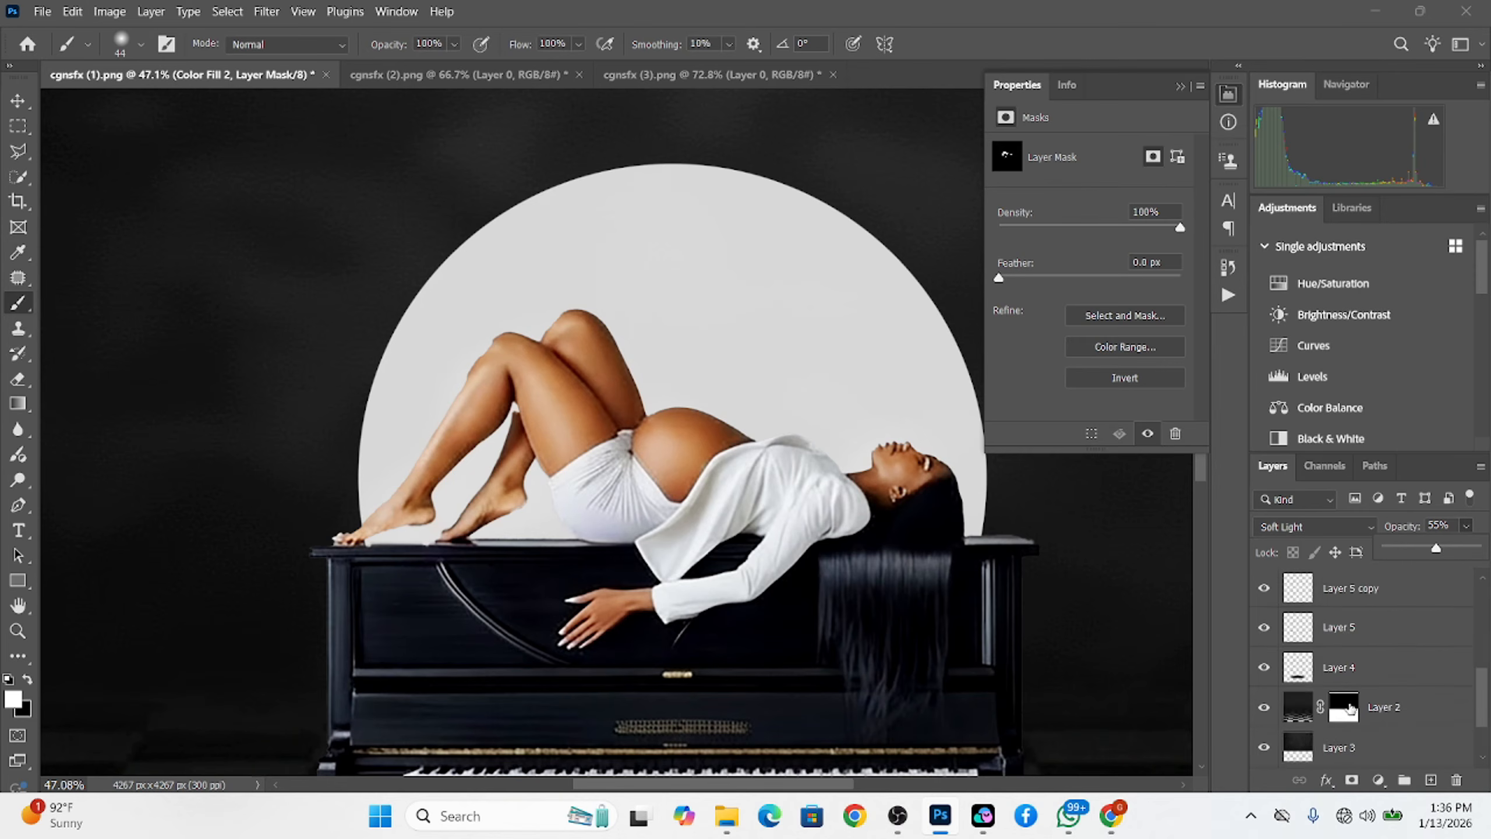
scroll(1298, 736, up, 1)
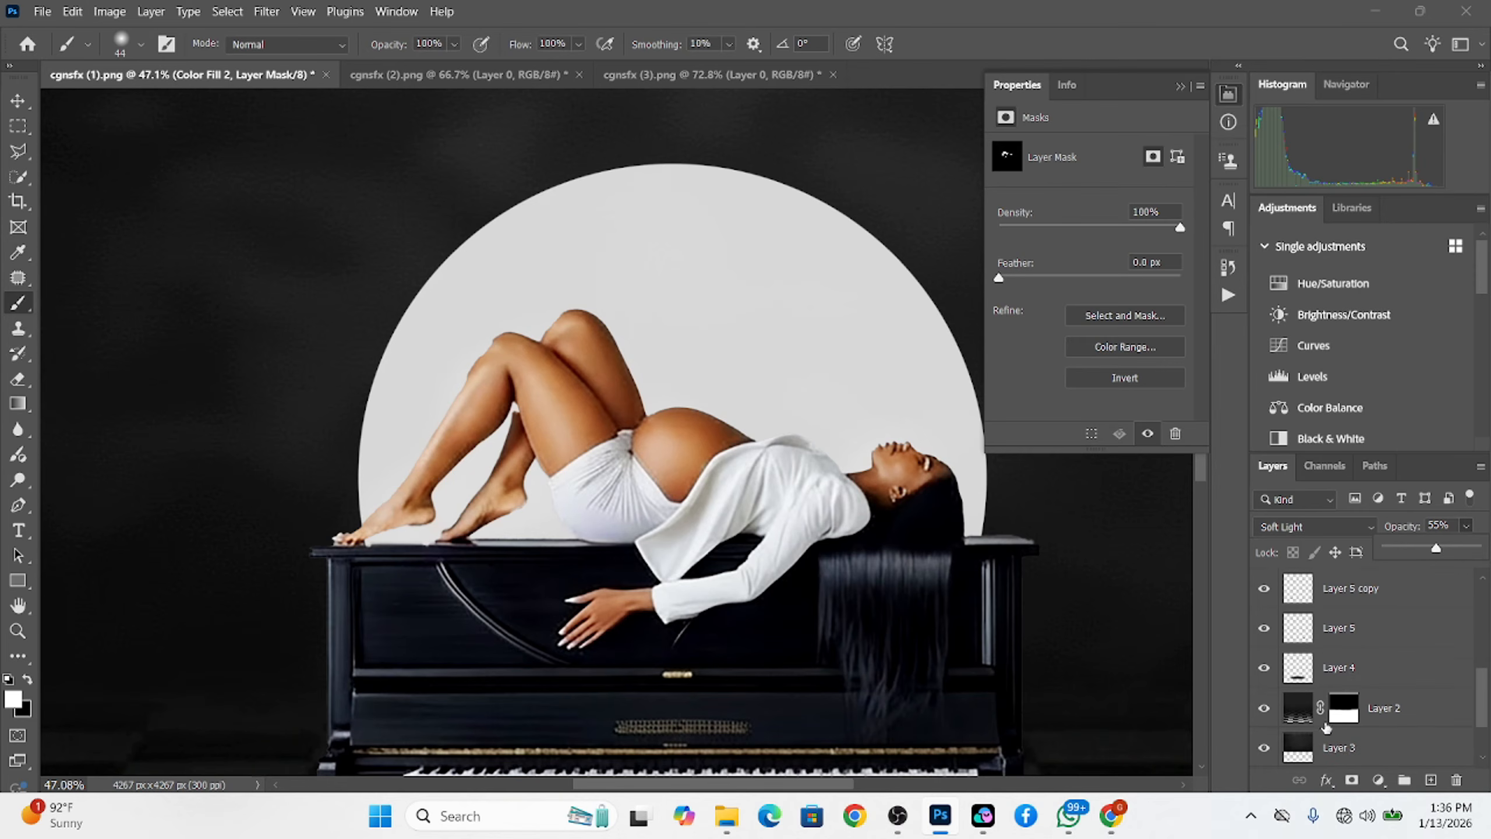
scroll(1325, 704, up, 4)
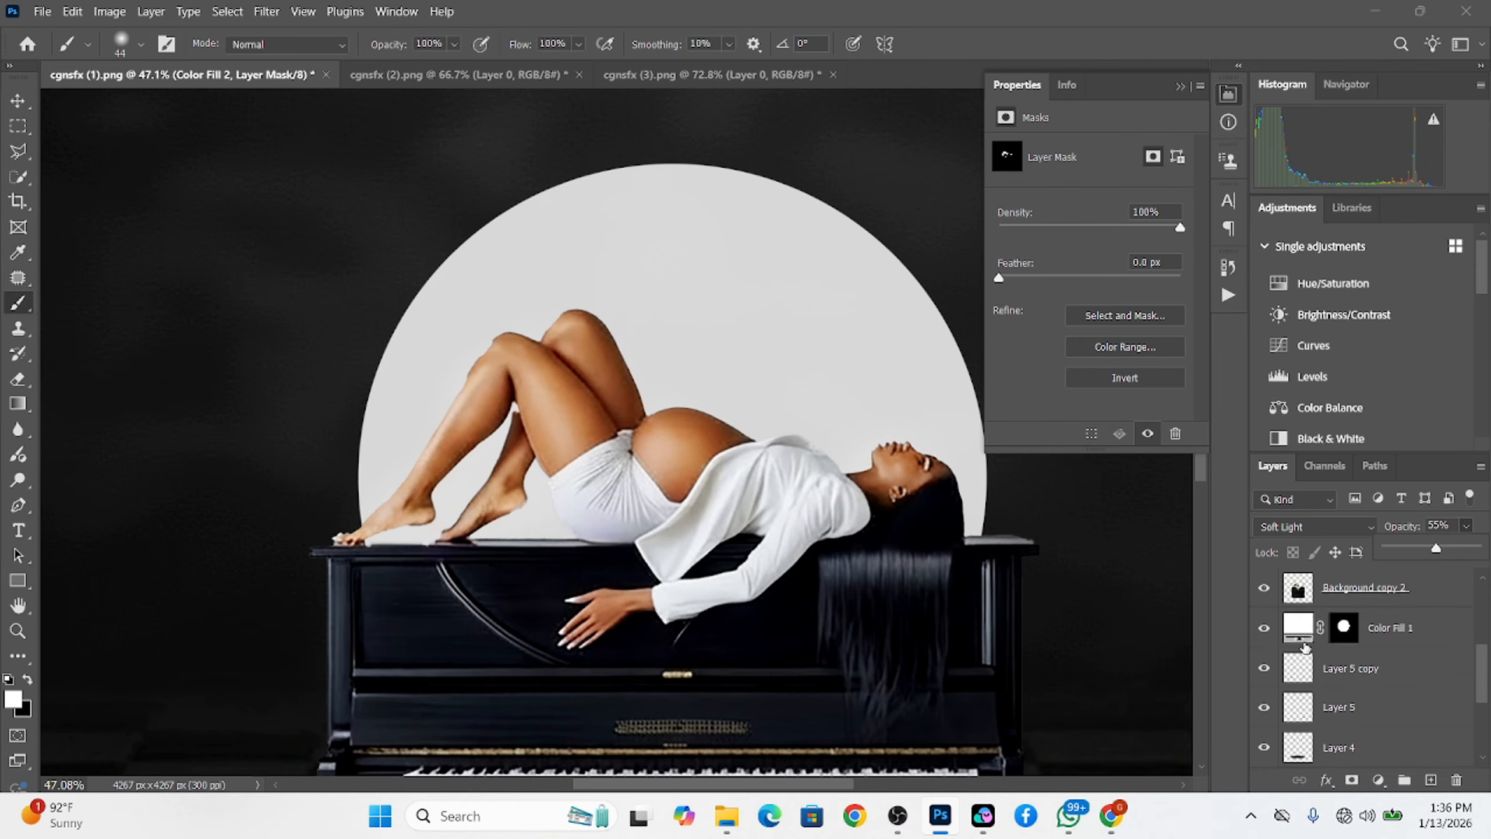
click(1353, 636)
key(s)
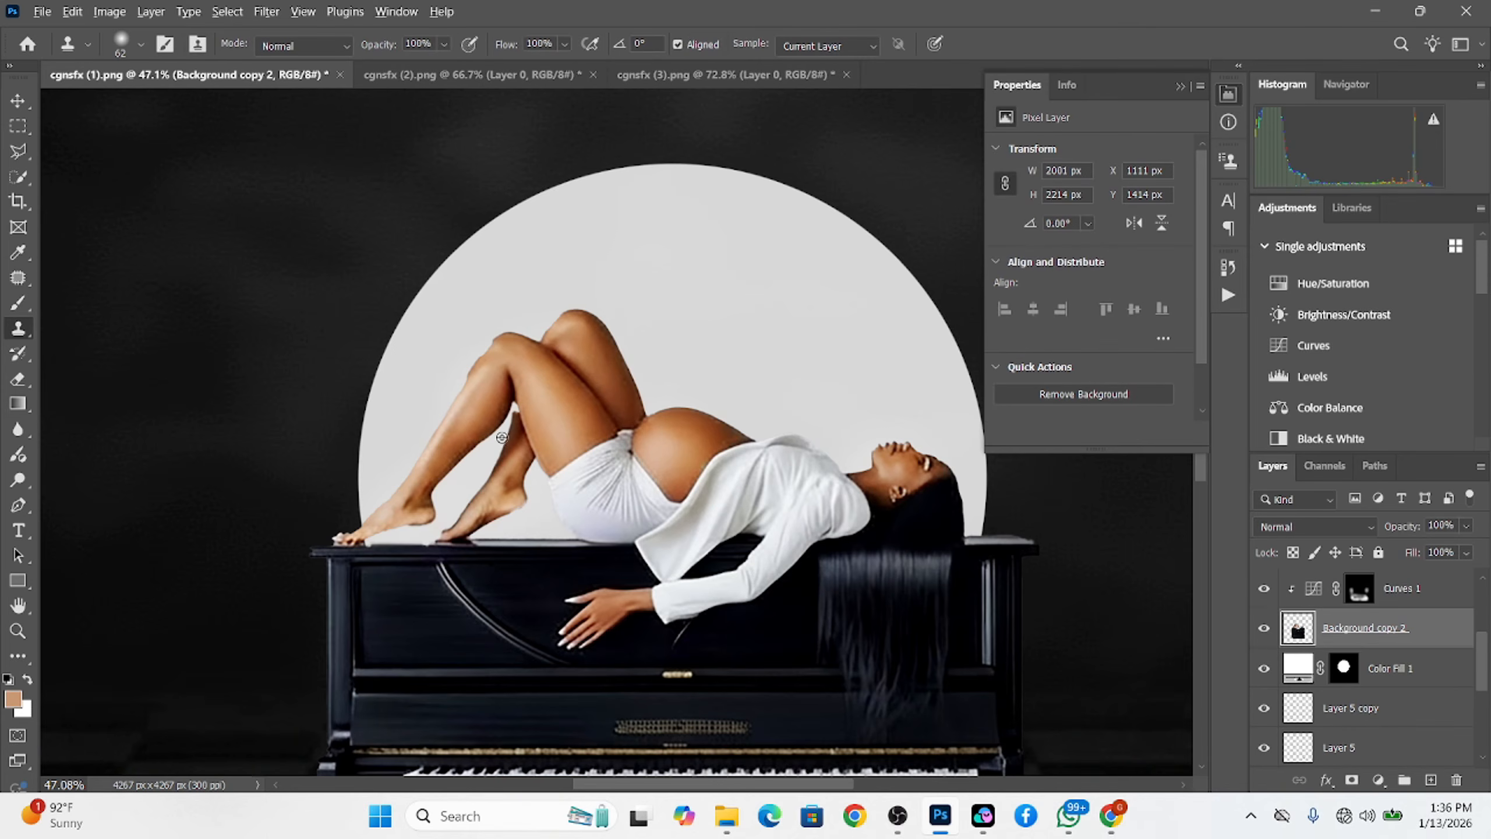
scroll(516, 433, up, 3)
alt+right_click(525, 438)
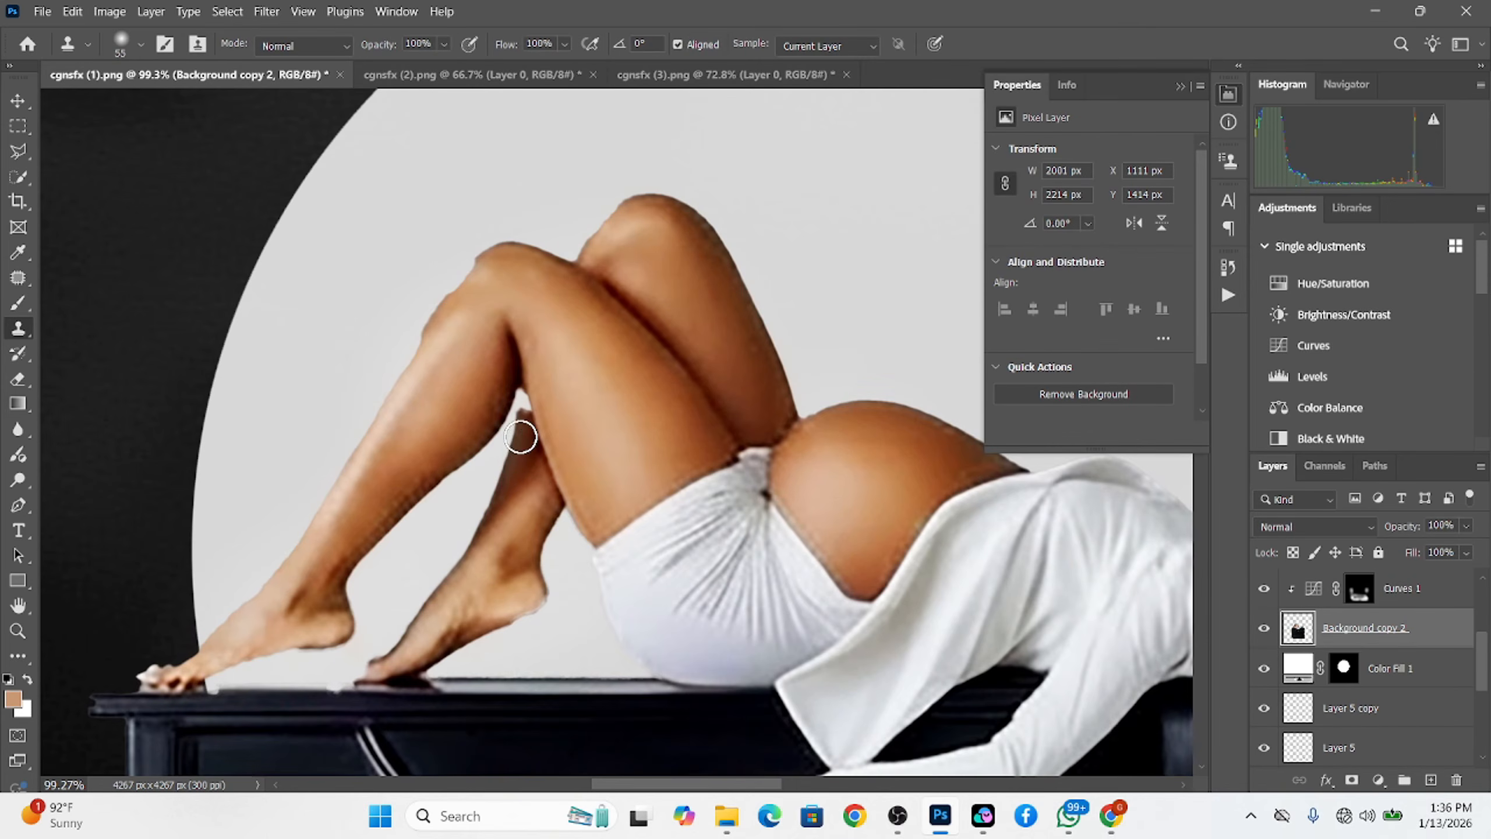
alt+click(522, 436)
drag(522, 403, 509, 415)
key(ctrl+z)
Clone skin along the front edge of the bent knee with a 45 px Clone Stamp brush to smooth its outline
alt+right_click(444, 306)
alt+click(452, 308)
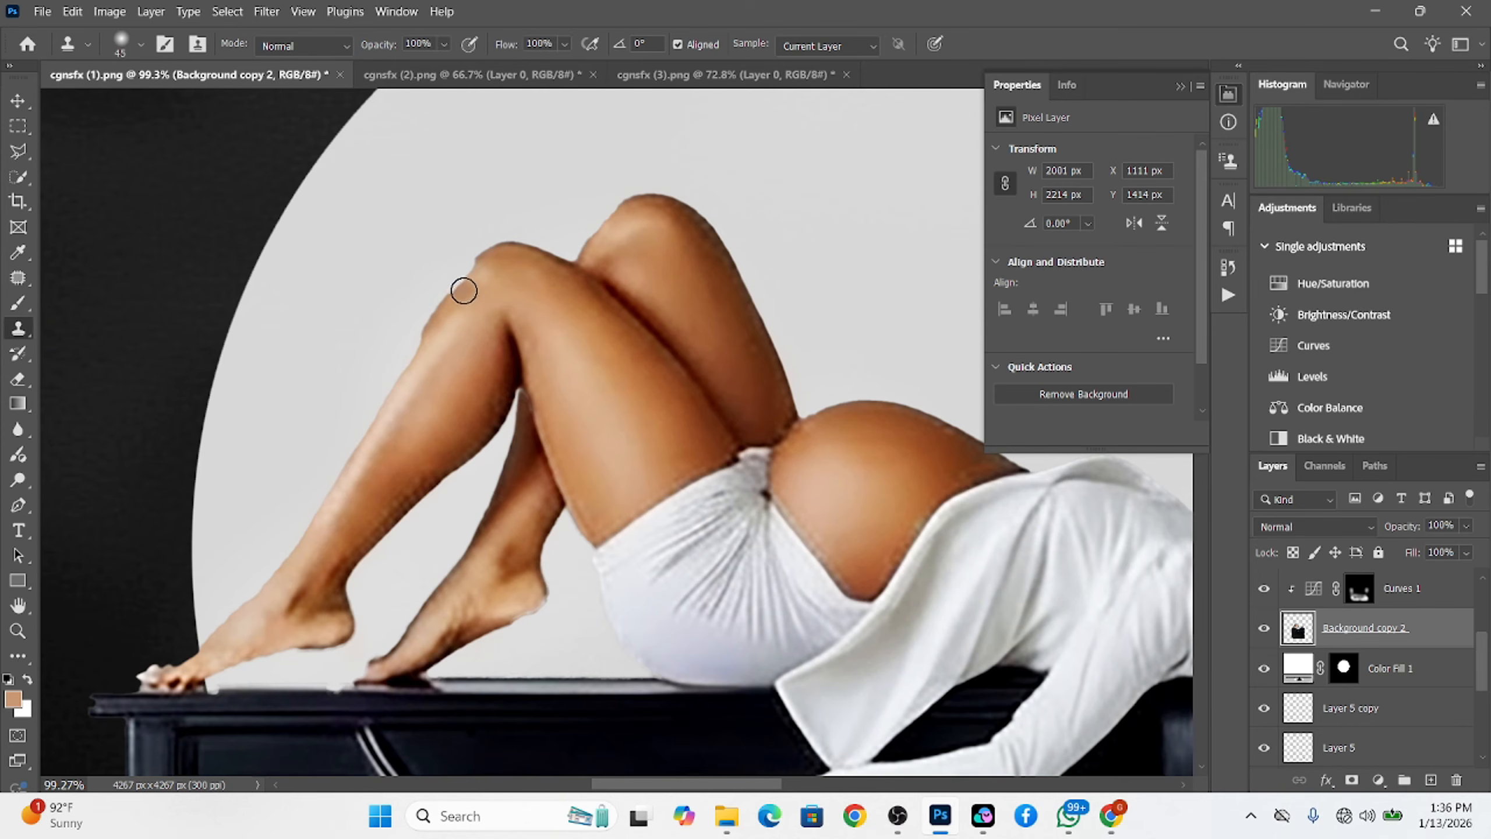
drag(456, 291, 472, 269)
scroll(499, 391, down, 6)
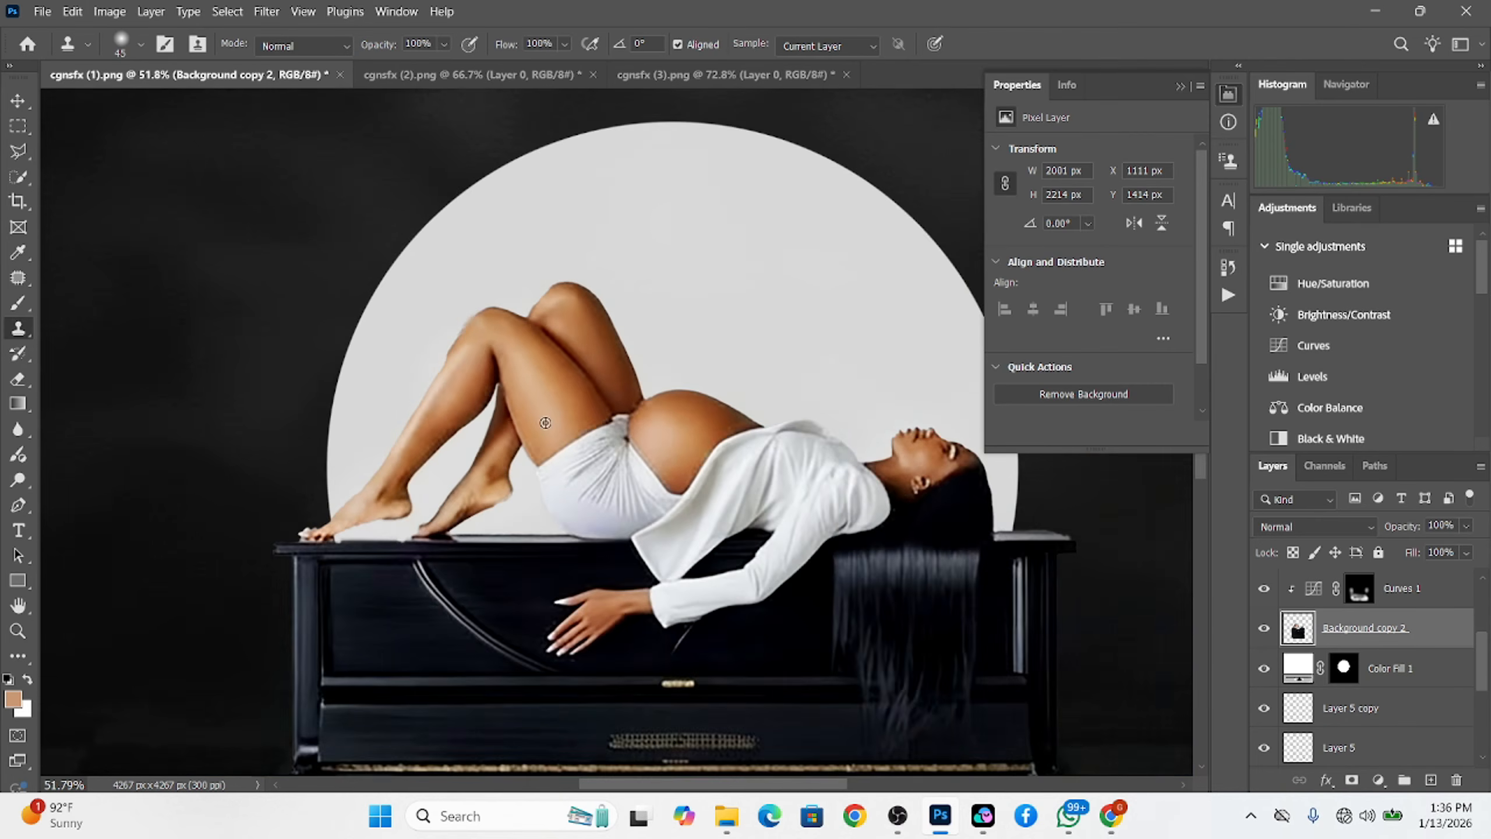
scroll(628, 461, down, 5)
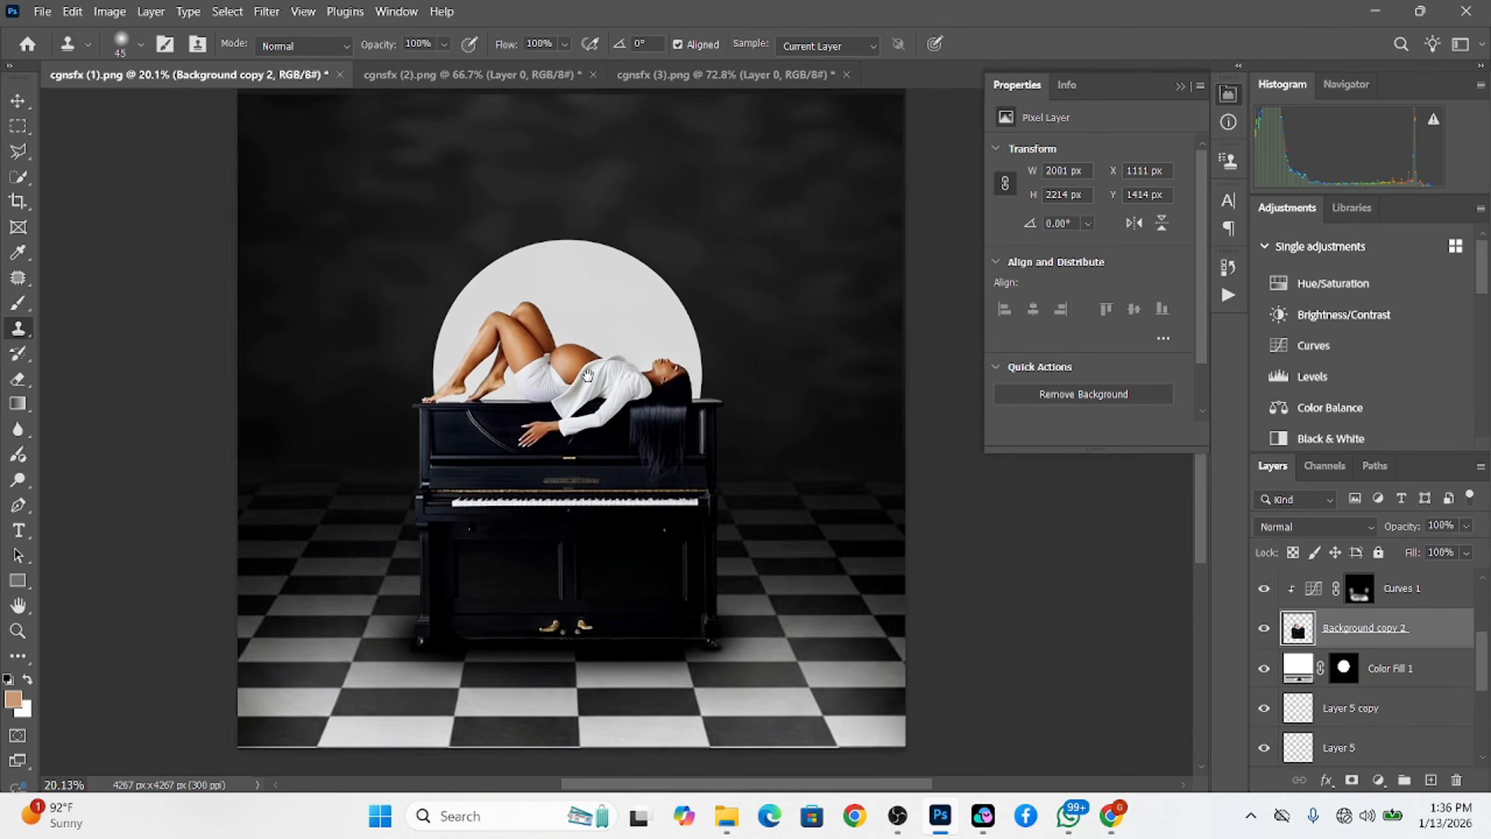
Change the color of the Color Fill 2 layer to the light orange f8a56e
scroll(590, 378, up, 1)
scroll(1462, 617, up, 3)
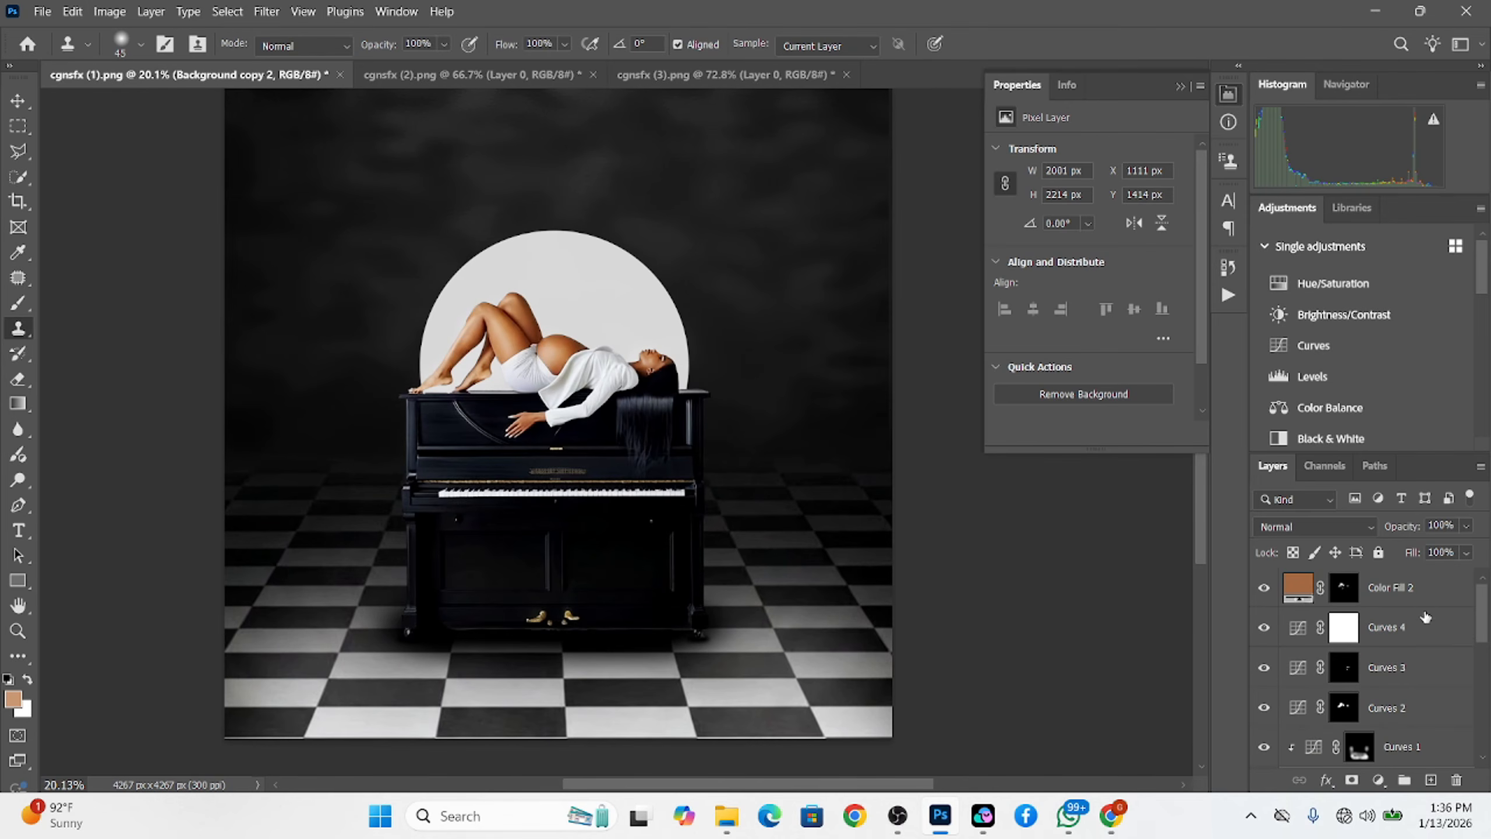
click(1297, 600)
double_click(1297, 599)
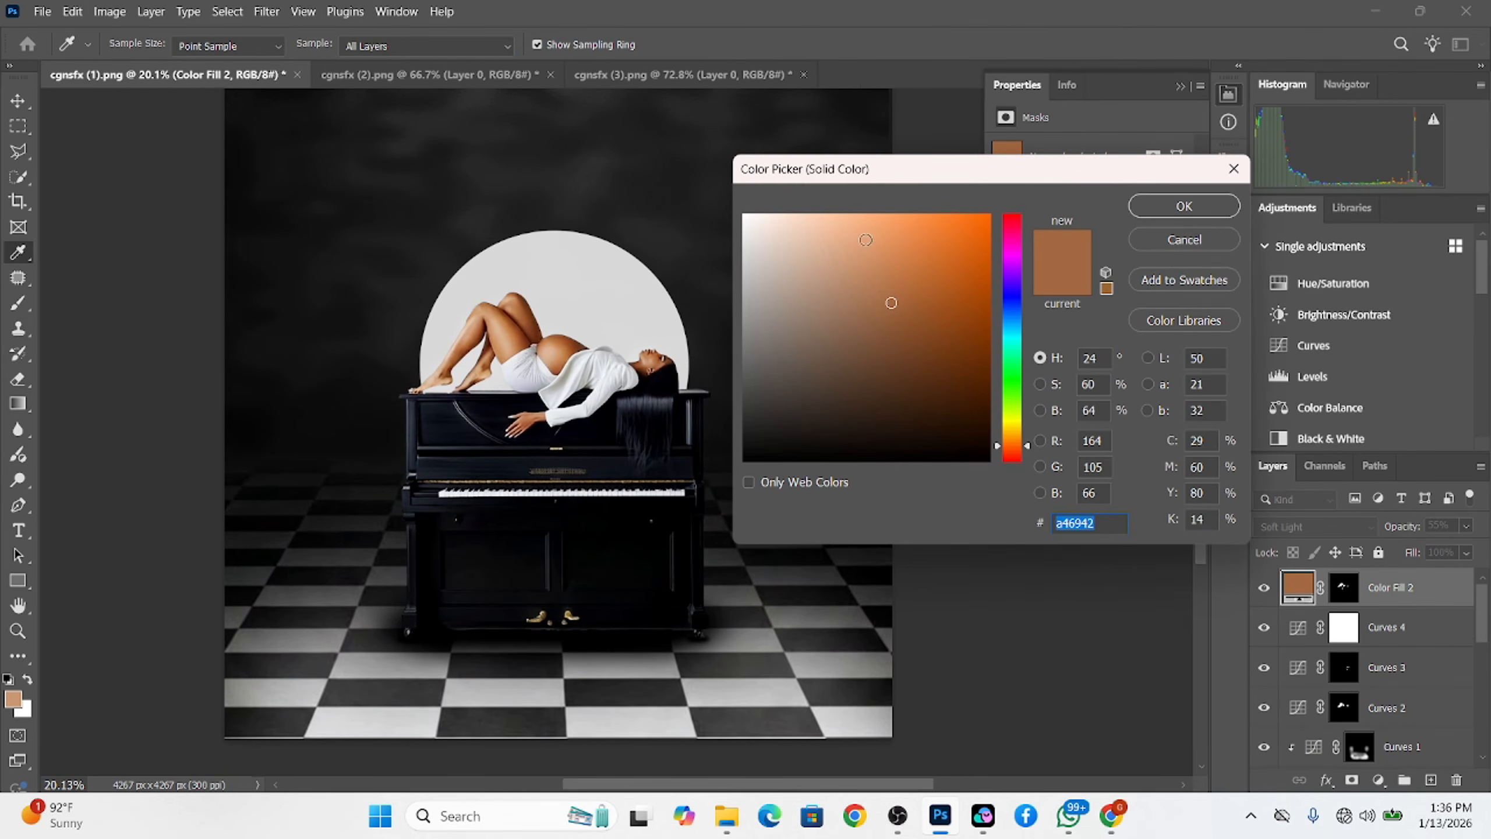
click(861, 235)
mouse_move(862, 235)
mouse_down()
mouse_move(922, 223)
mouse_move(880, 221)
mouse_up()
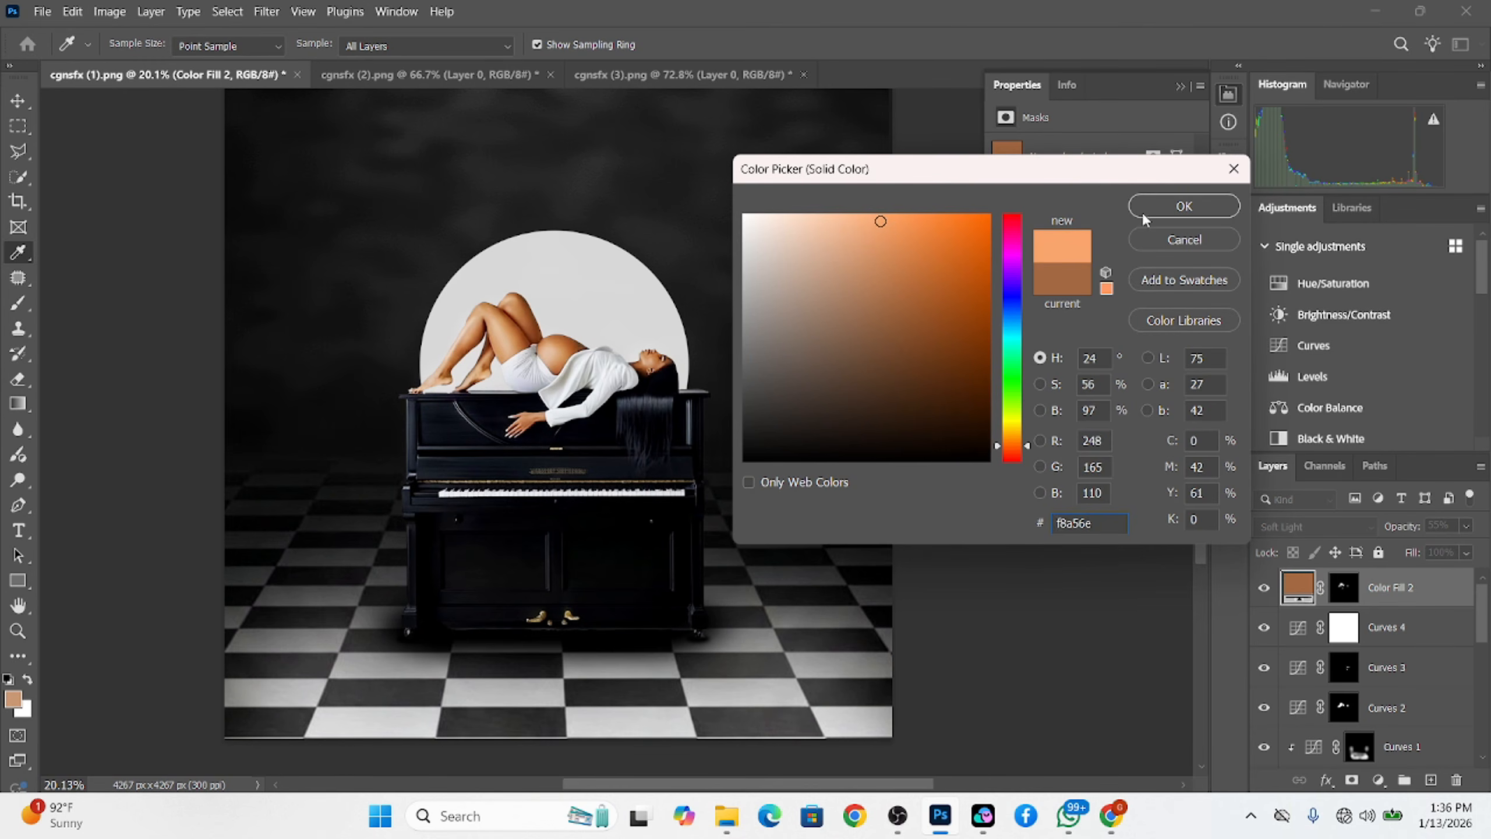
click(1142, 212)
key(s)
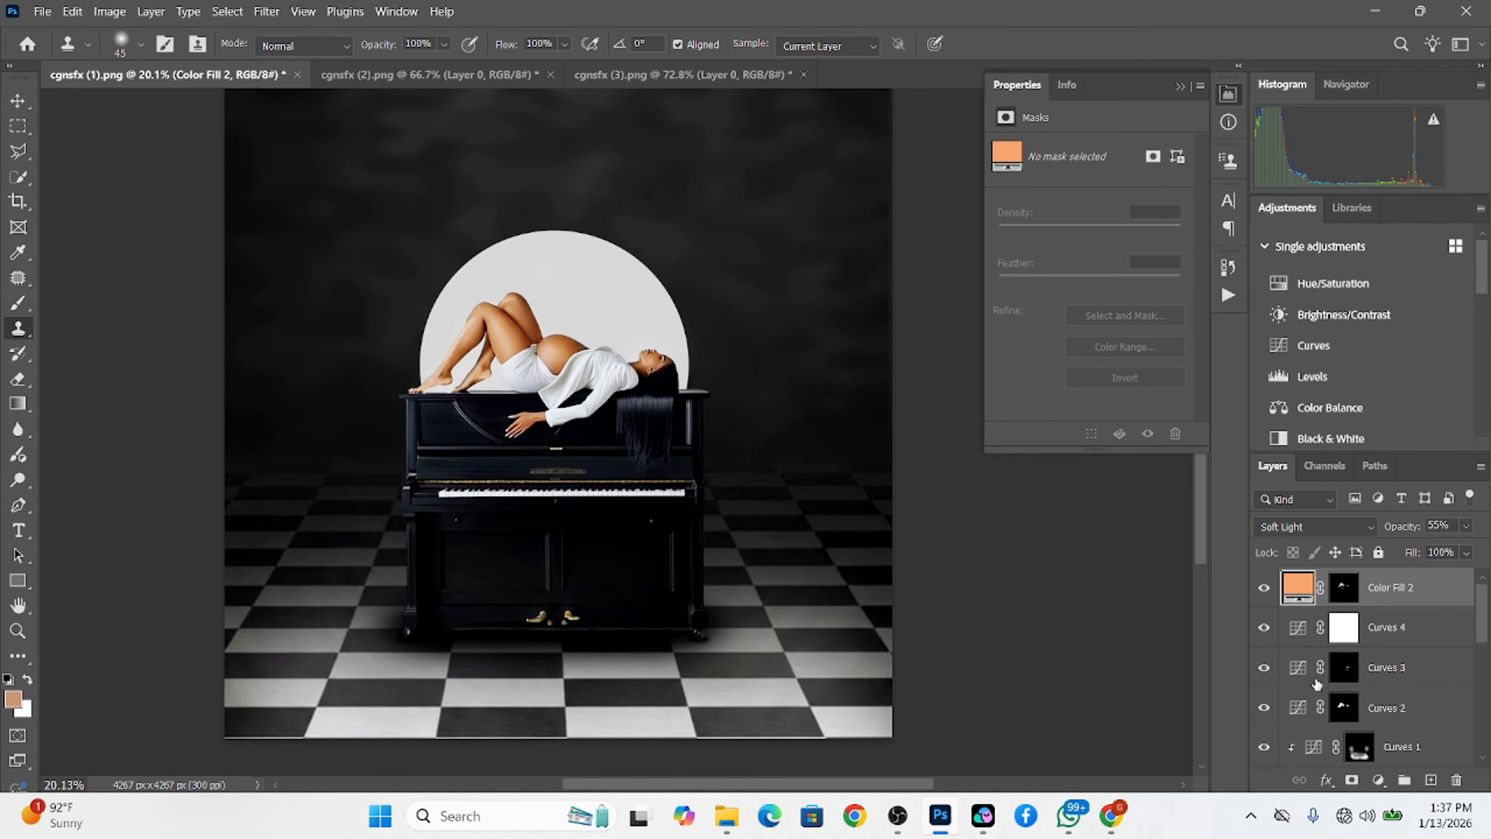
Add a Color Lookup adjustment layer, try the 3D LUTs from 2Strip.look to Crisp_Warm.look, and reduce the layer's fill to 38%
click(1377, 779)
click(1400, 674)
click(1105, 151)
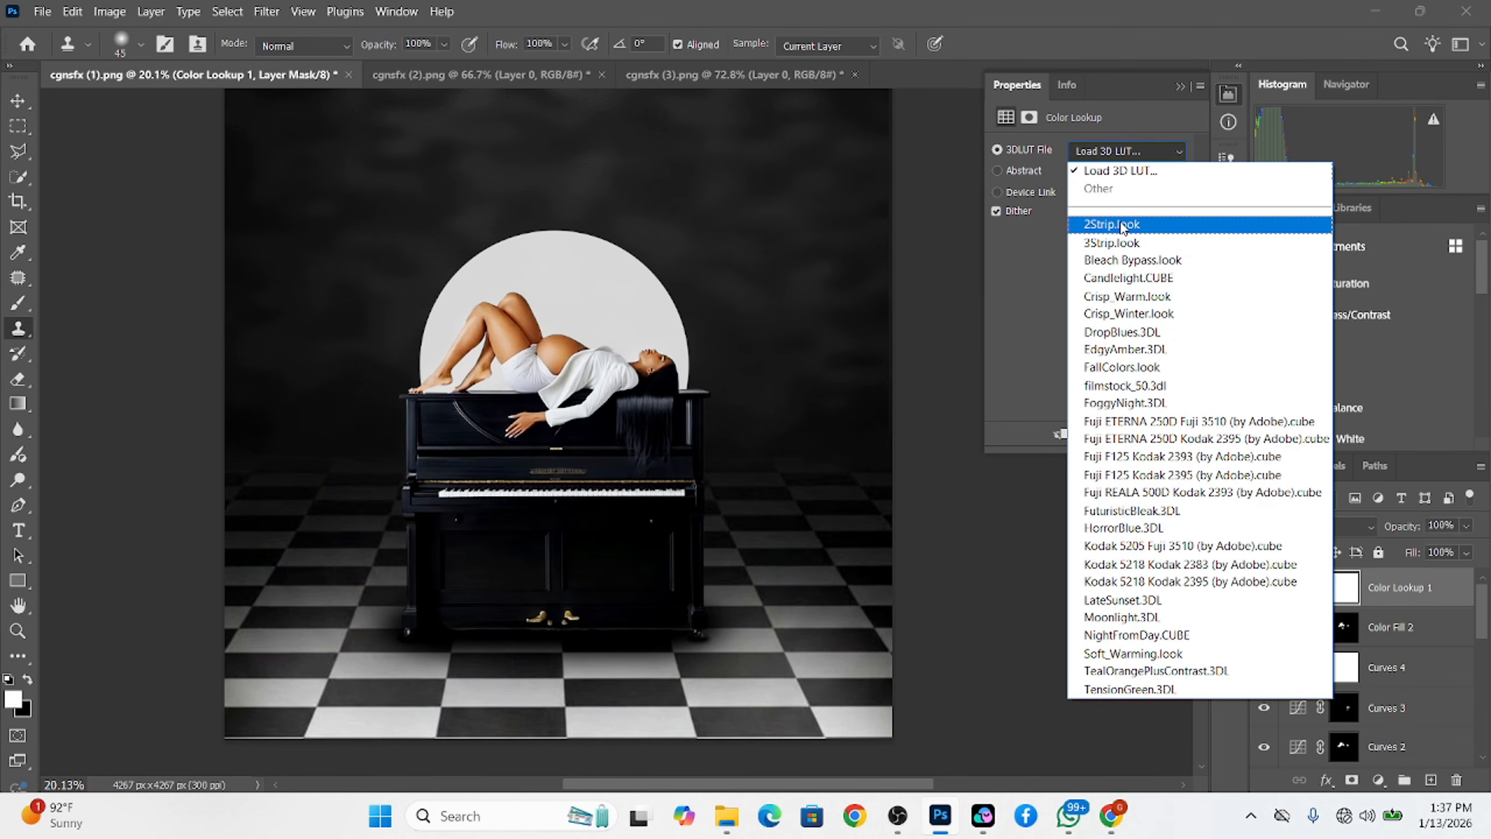
click(1120, 224)
key(Down)
key(Down)
key(Down)
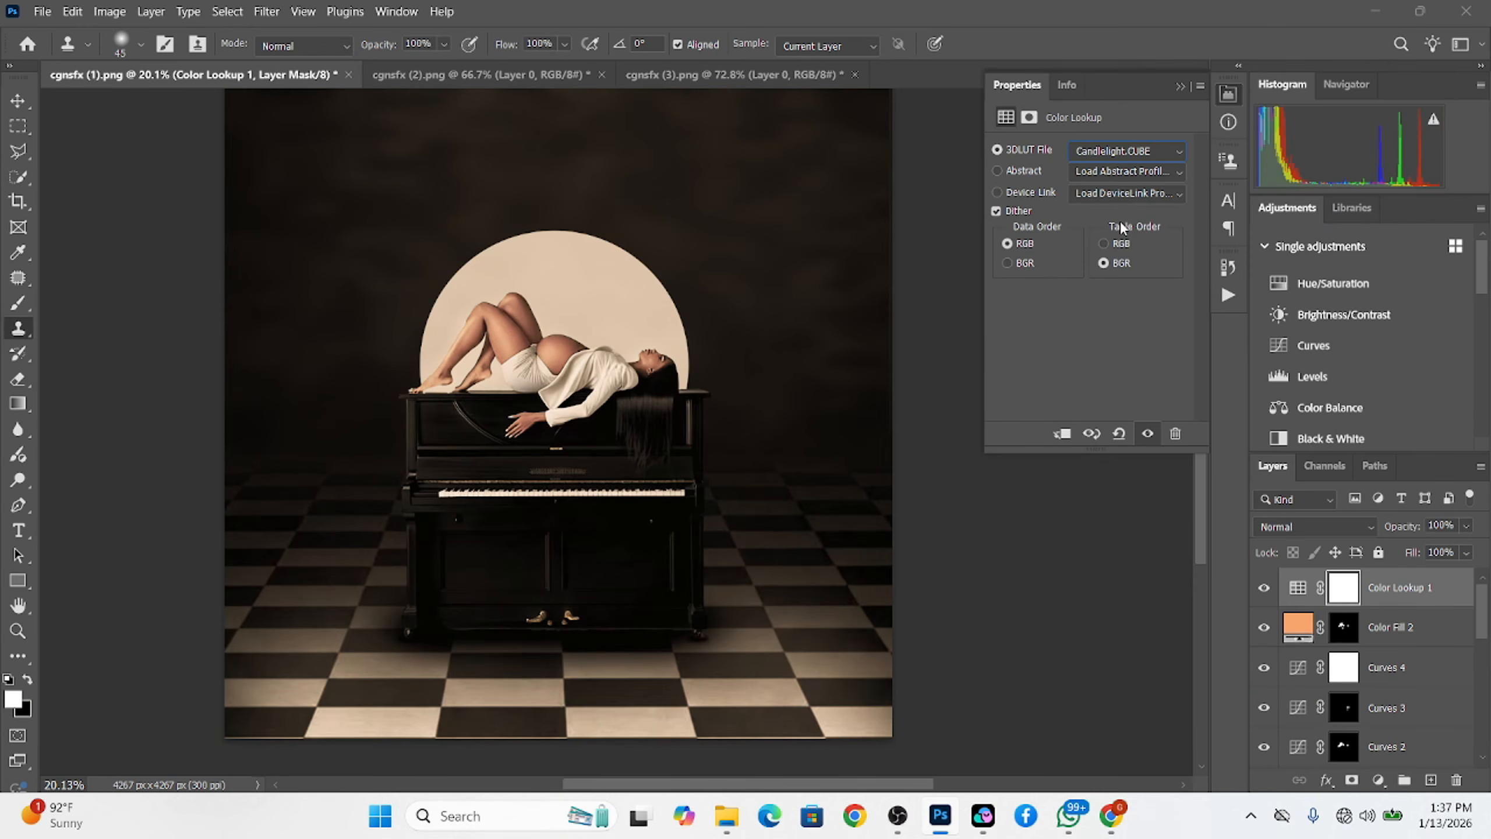
key(Down)
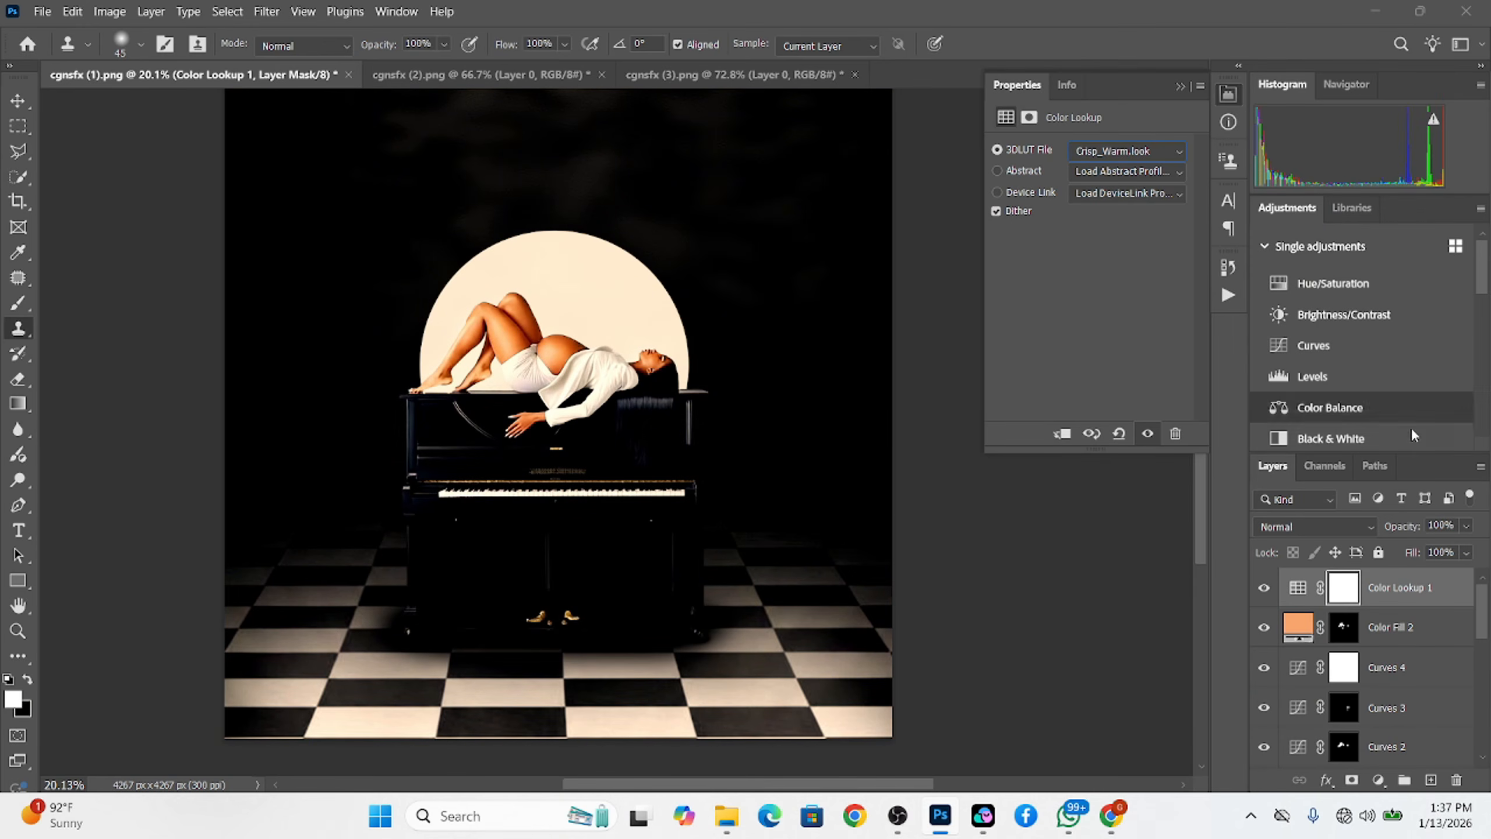
click(1466, 553)
drag(1477, 574, 1421, 578)
Preview the LUTs from Candlelight.CUBE onward, choose FallColors.look for the Color Lookup layer, and lower its opacity to 48%
click(1133, 154)
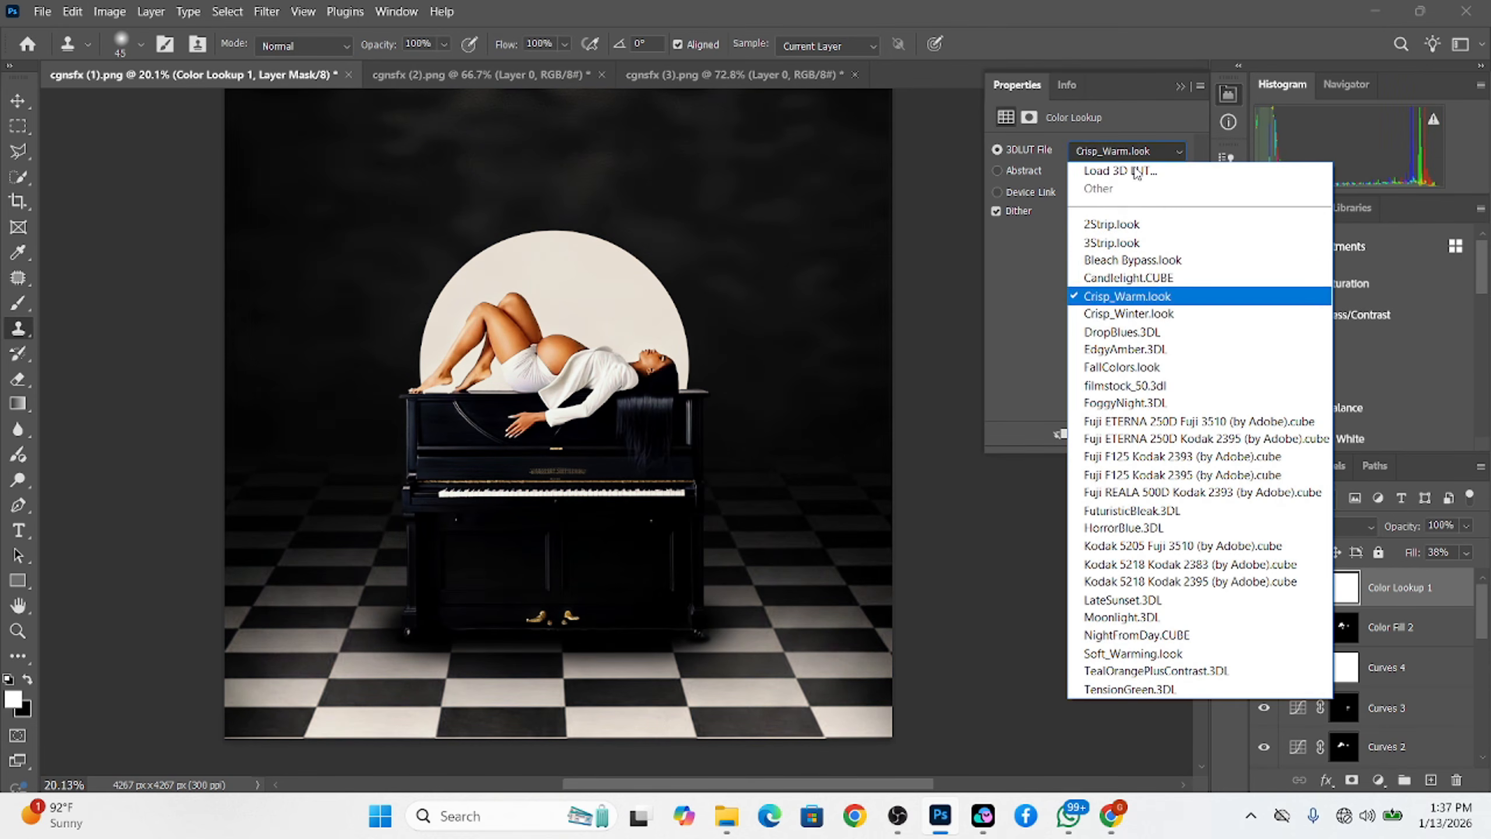
click(1144, 278)
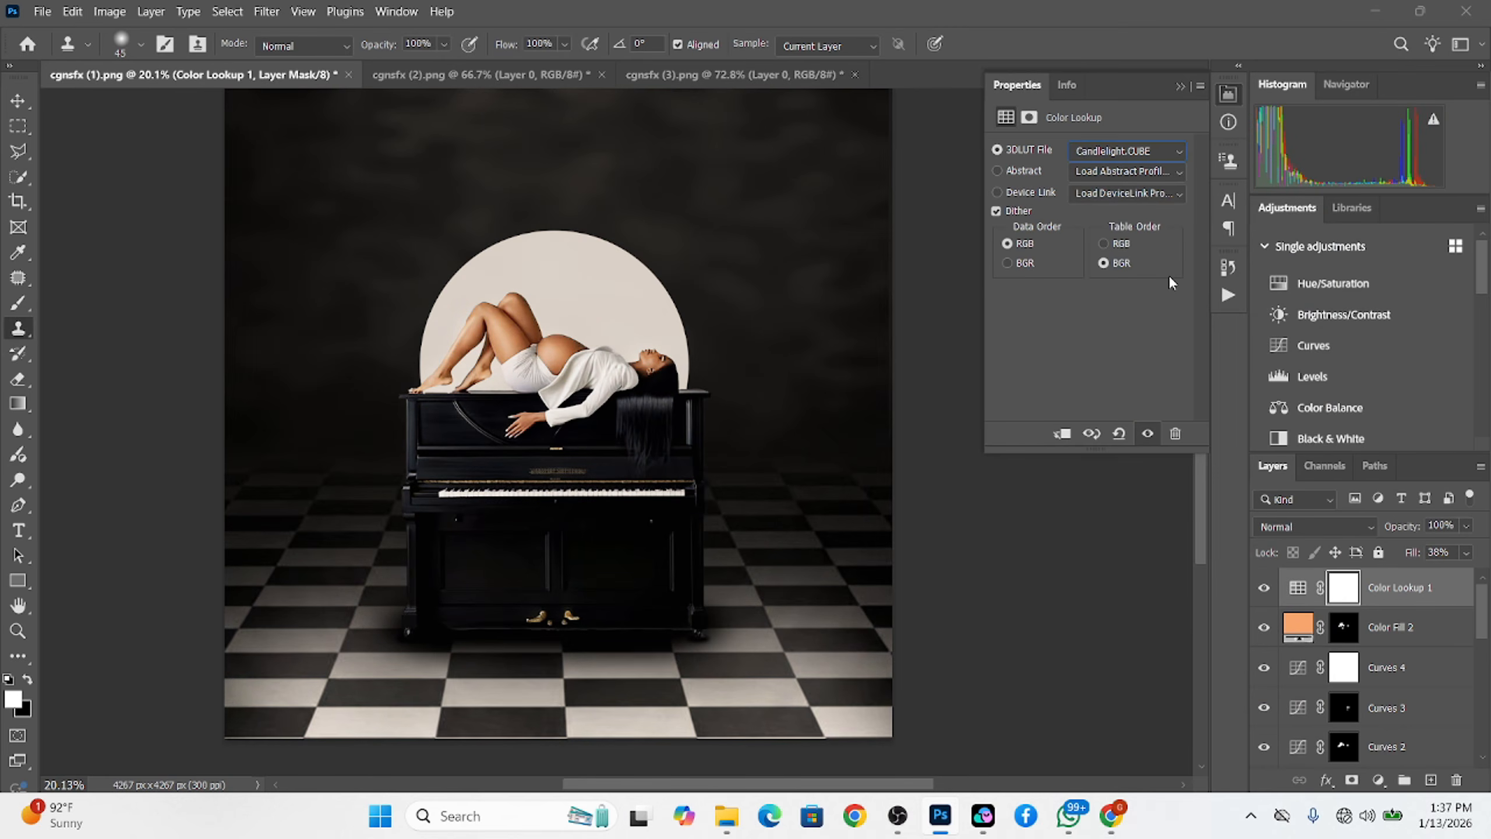
key(Down)
key(Down)
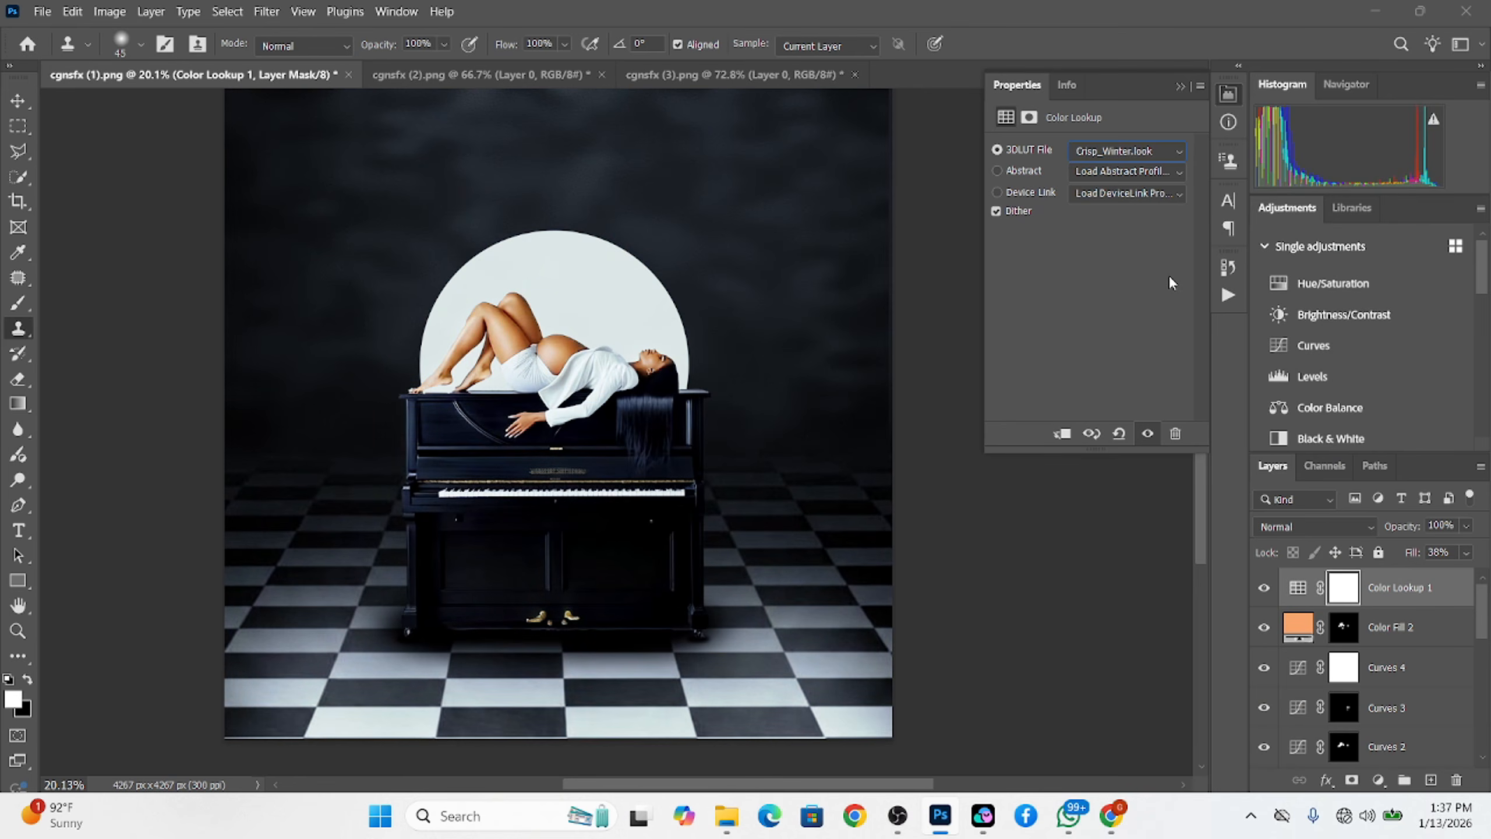
key(Down)
key(Down)
key(Down)
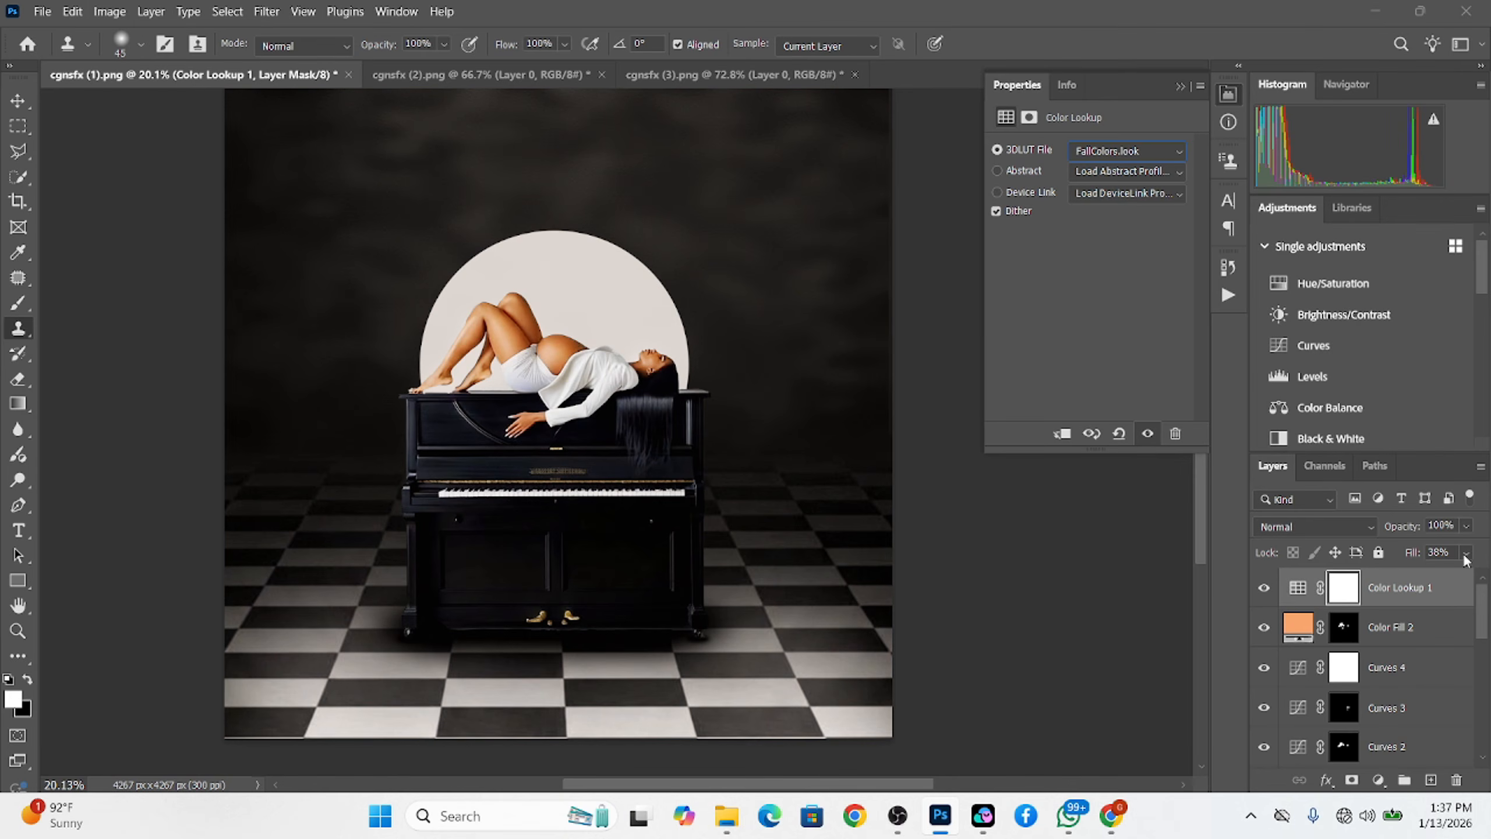
click(1468, 527)
drag(1471, 544, 1429, 552)
scroll(652, 481, down, 3)
scroll(652, 477, up, 2)
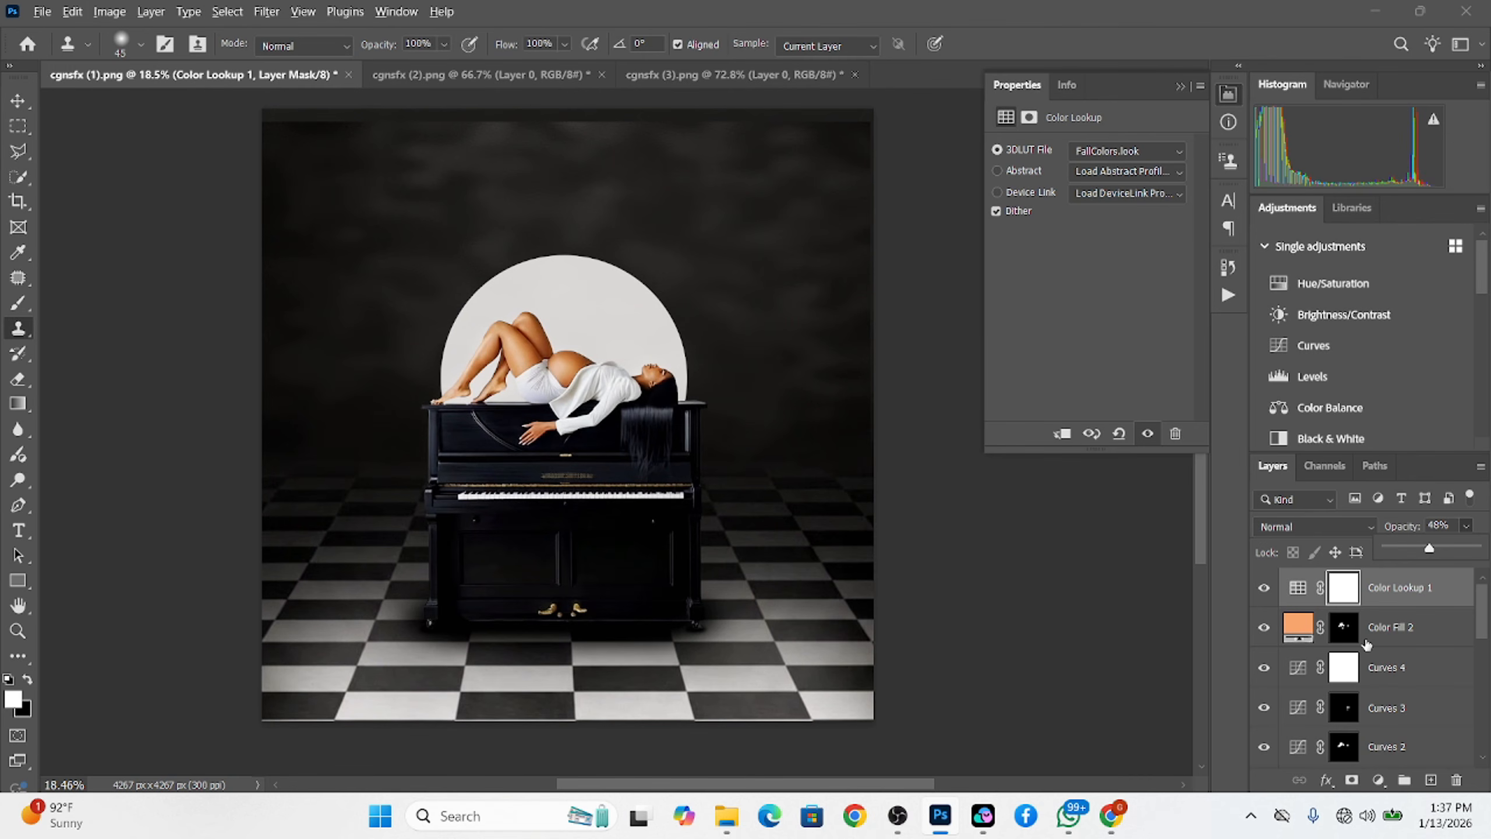
Stamp all visible layers into a new top layer and crop the canvas to a slightly tightened 4:5 frame with the image shifted down
key(ctrl+shift+alt+e)
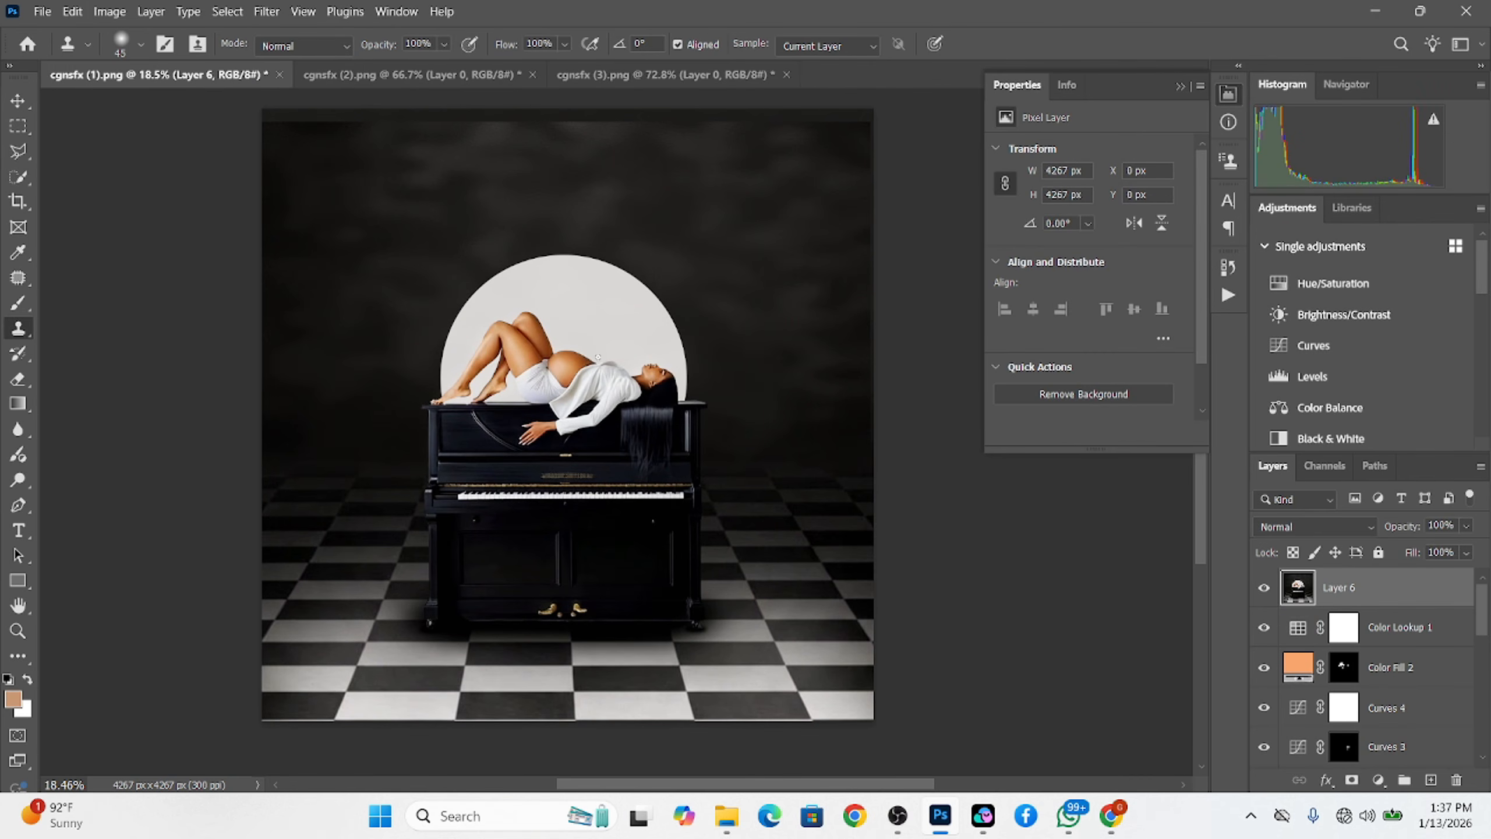
scroll(511, 393, down, 1)
click(18, 203)
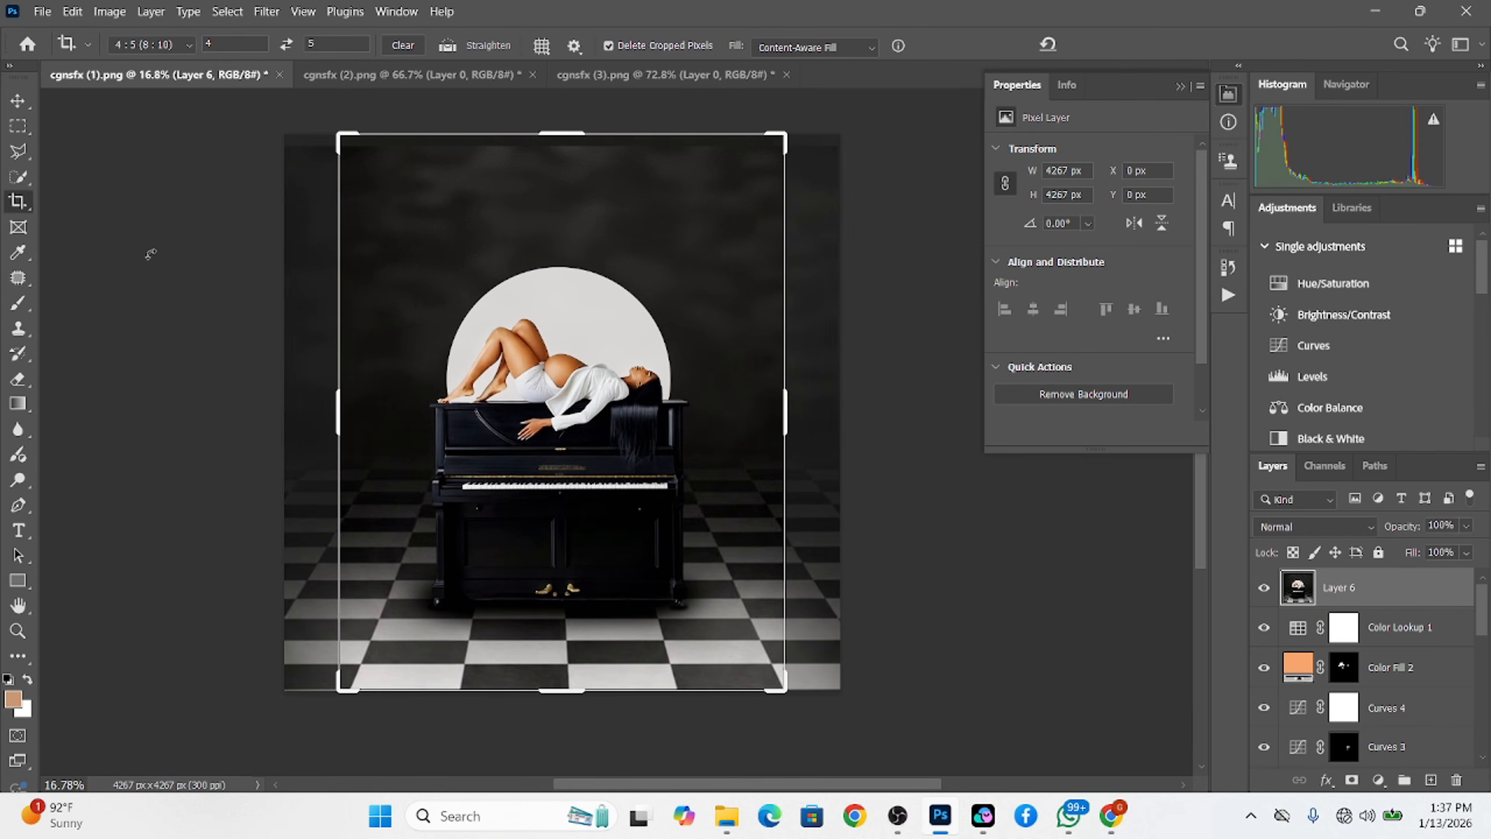
click(628, 433)
drag(562, 688, 562, 682)
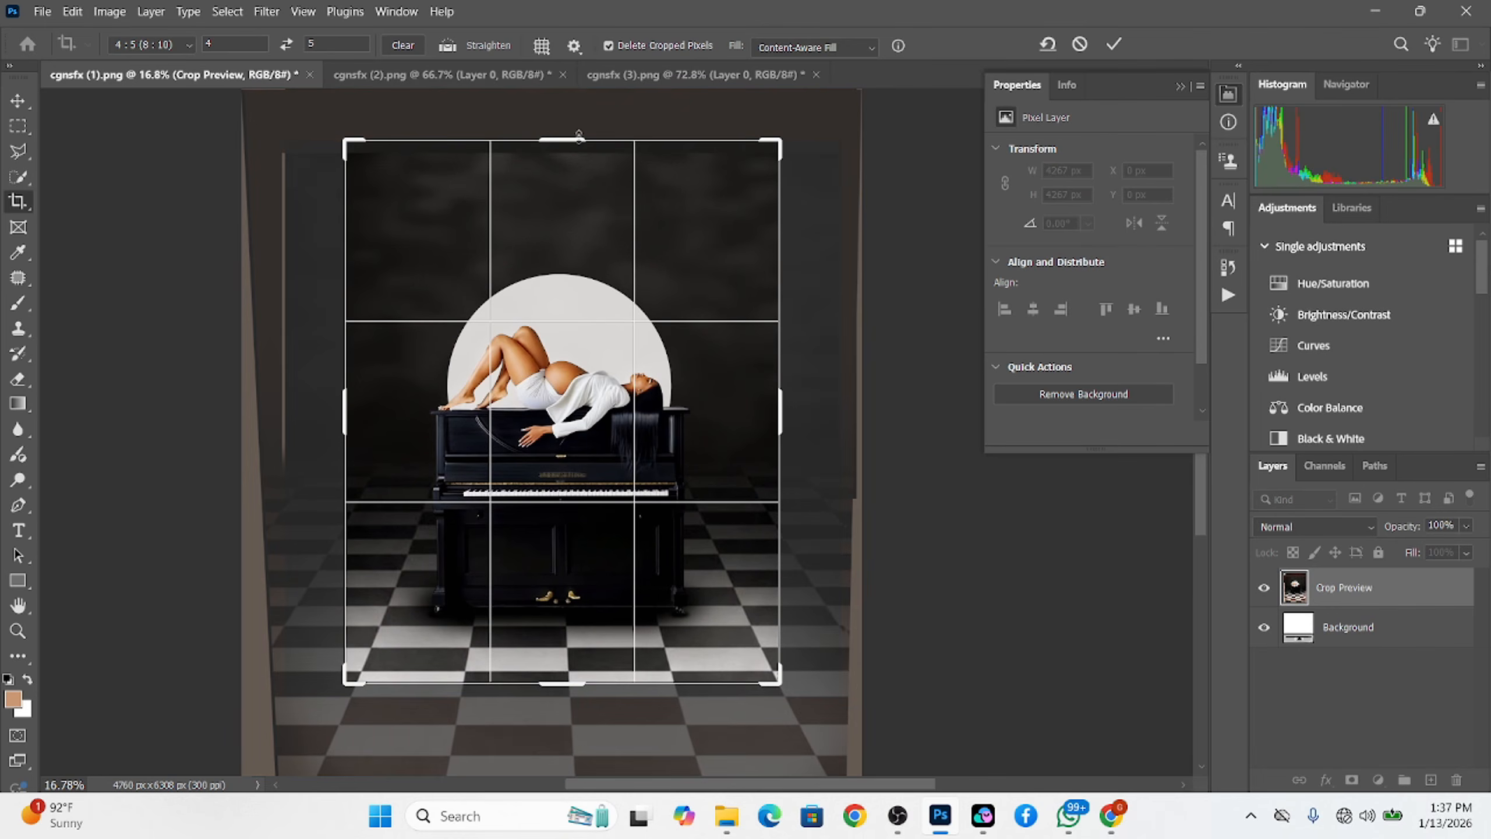
drag(579, 135, 580, 141)
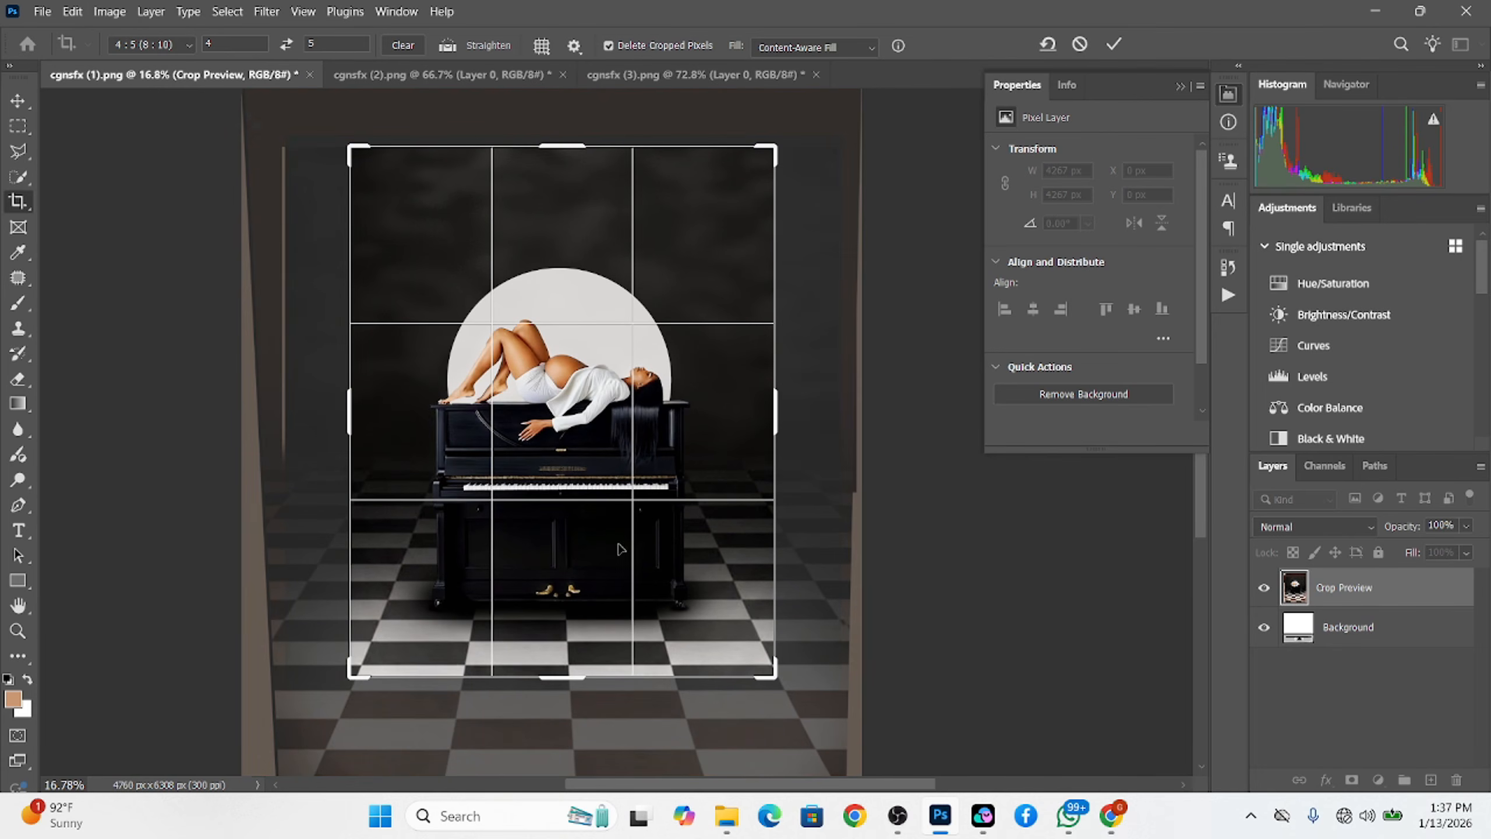
drag(628, 442, 627, 466)
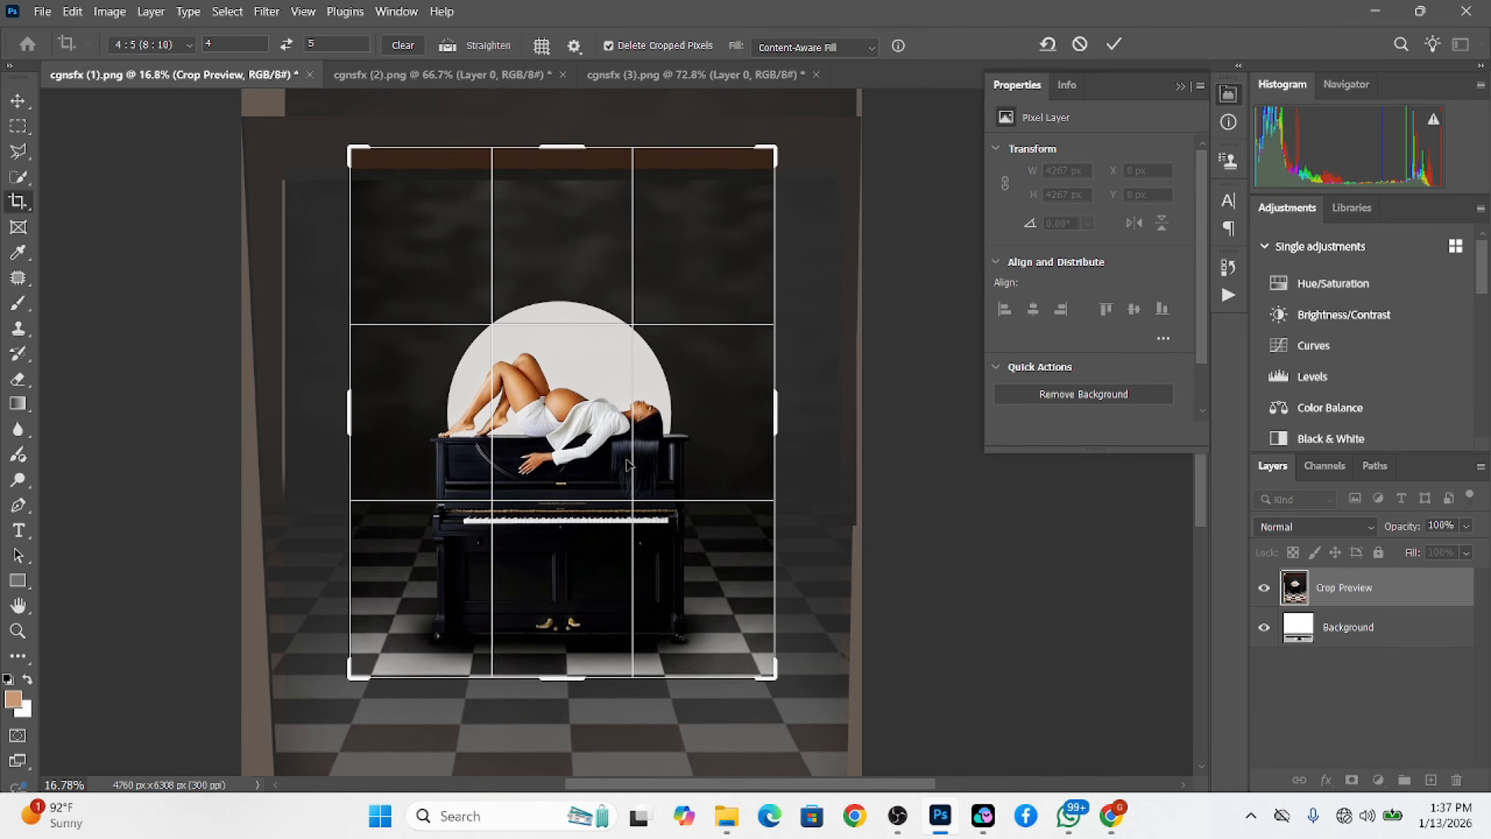
click(1113, 44)
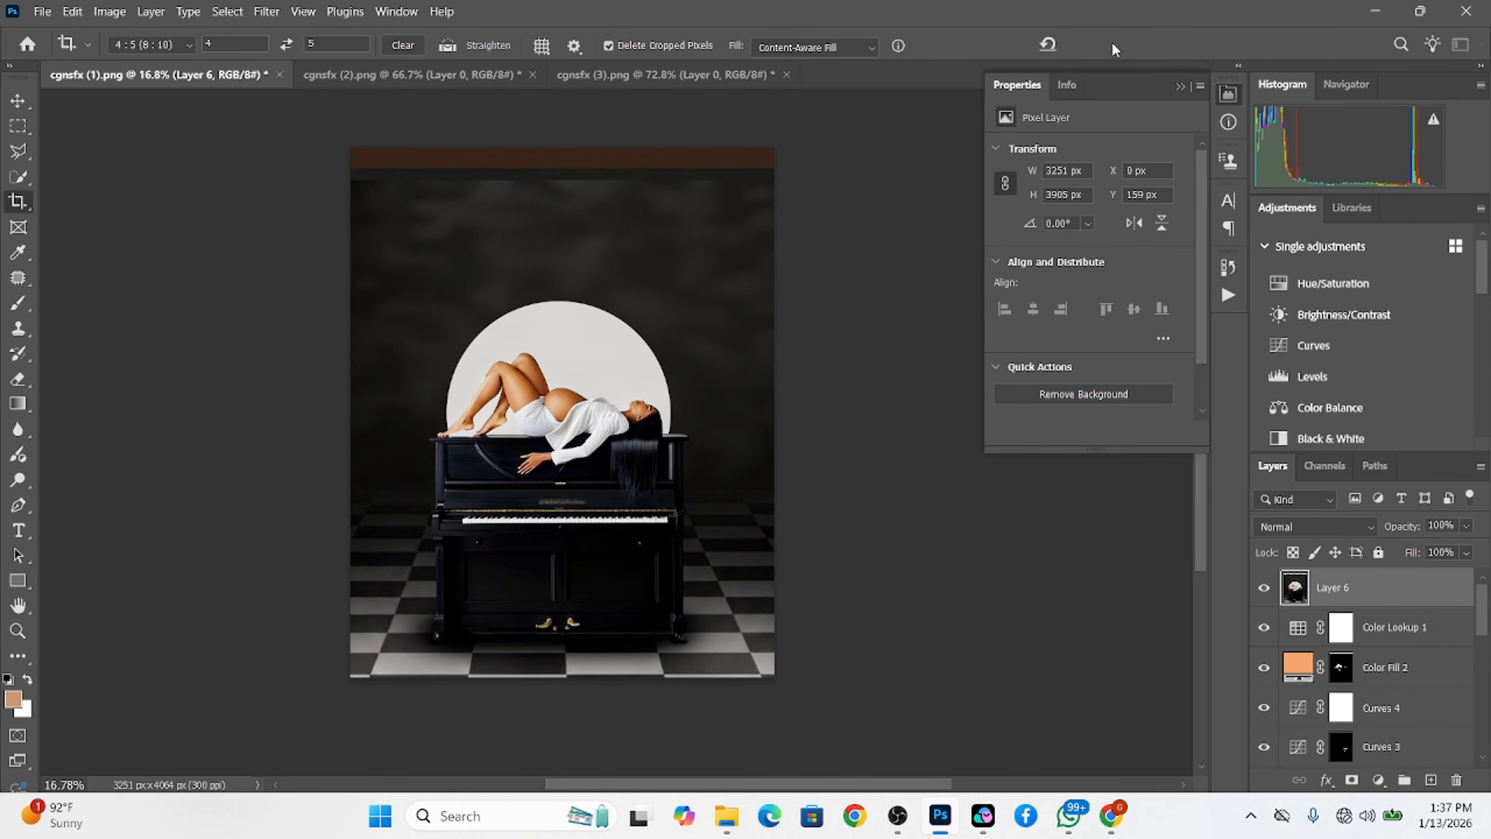
Select a full-width strip across the top of the backdrop, fill it to cover the brown band, and deselect
key(m)
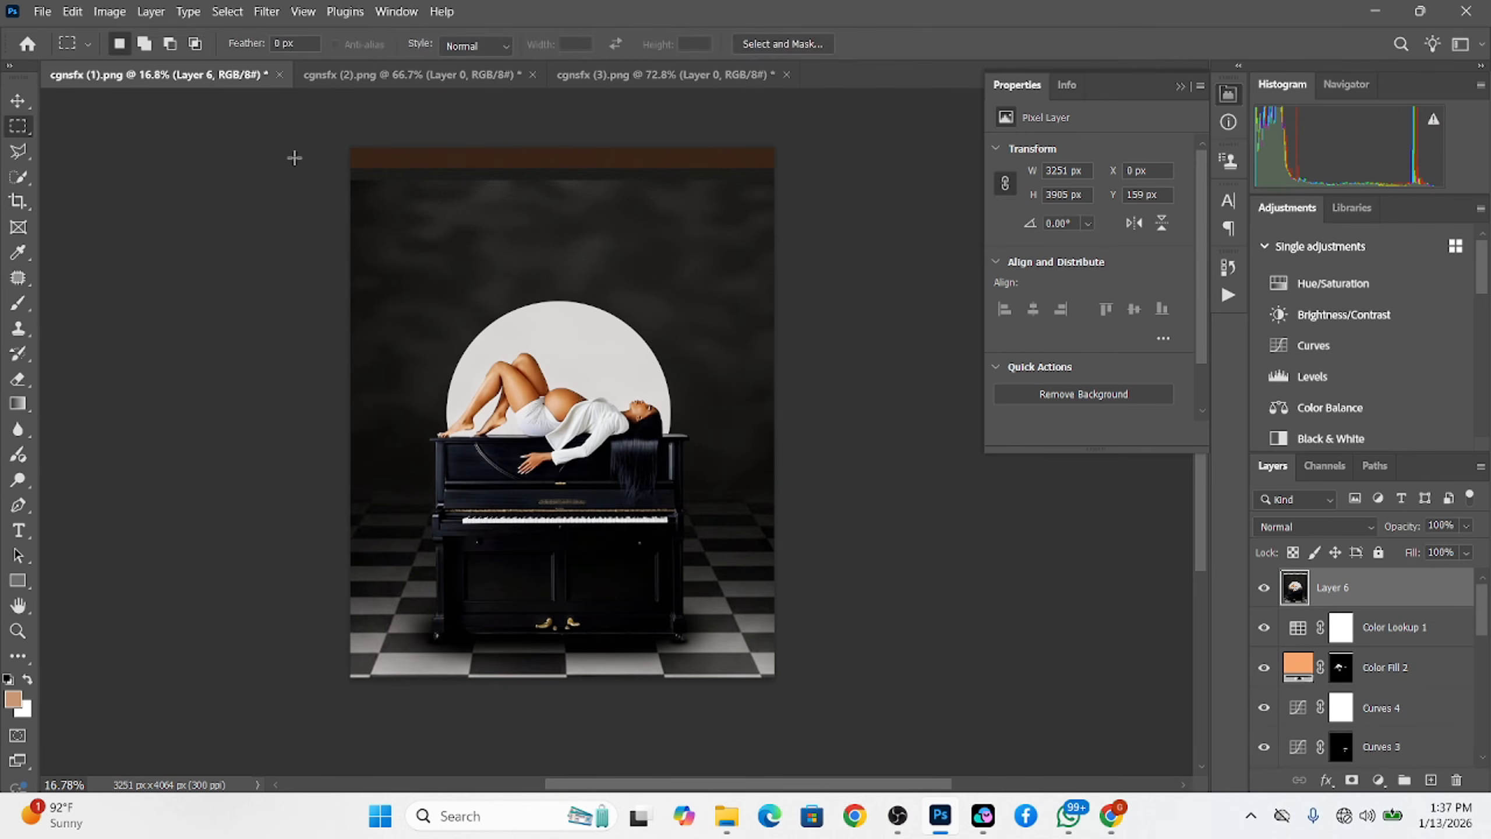
drag(350, 148, 819, 220)
right_click(717, 203)
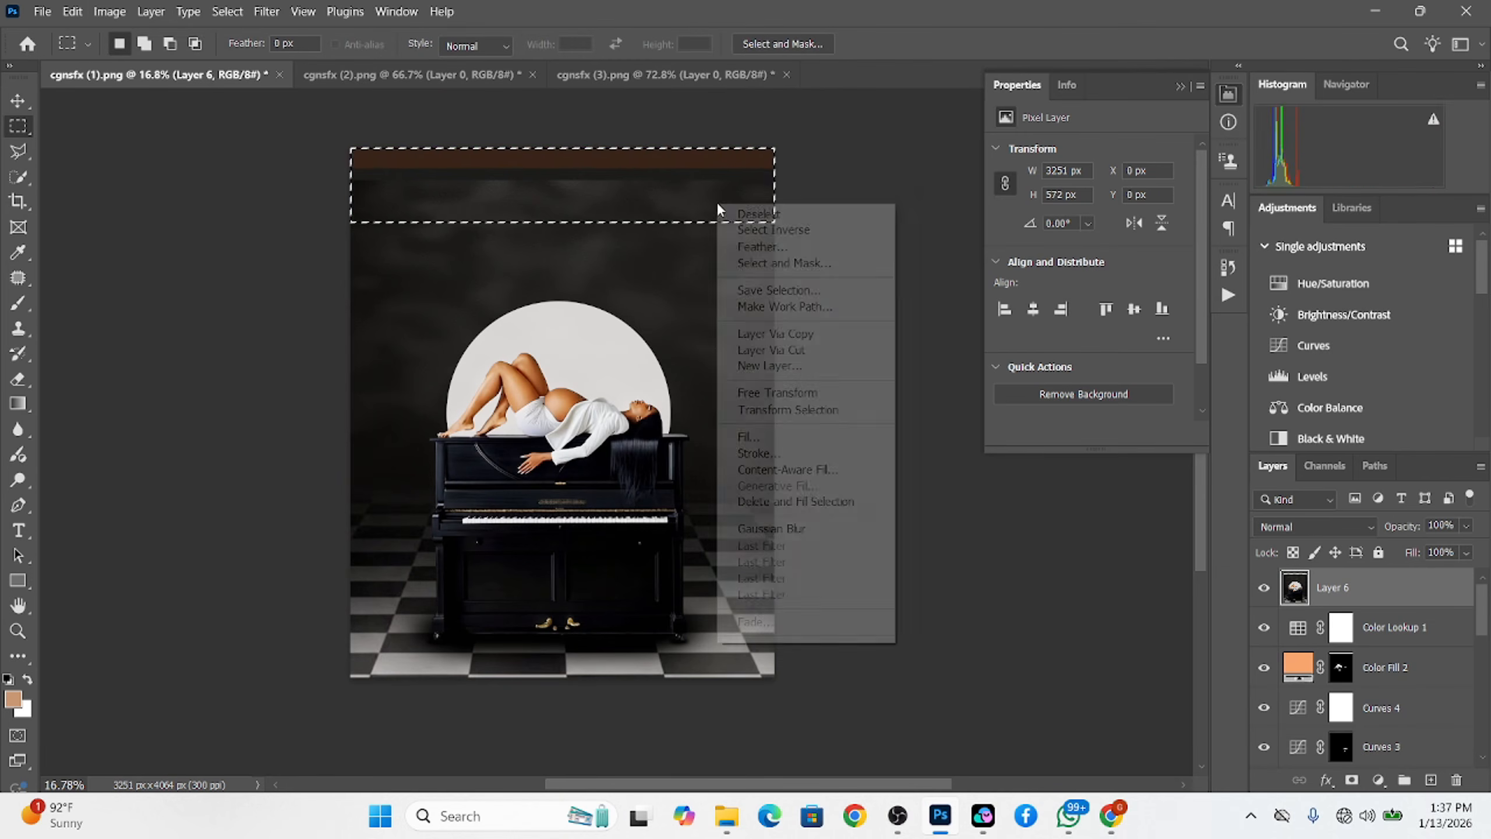
click(748, 437)
click(866, 187)
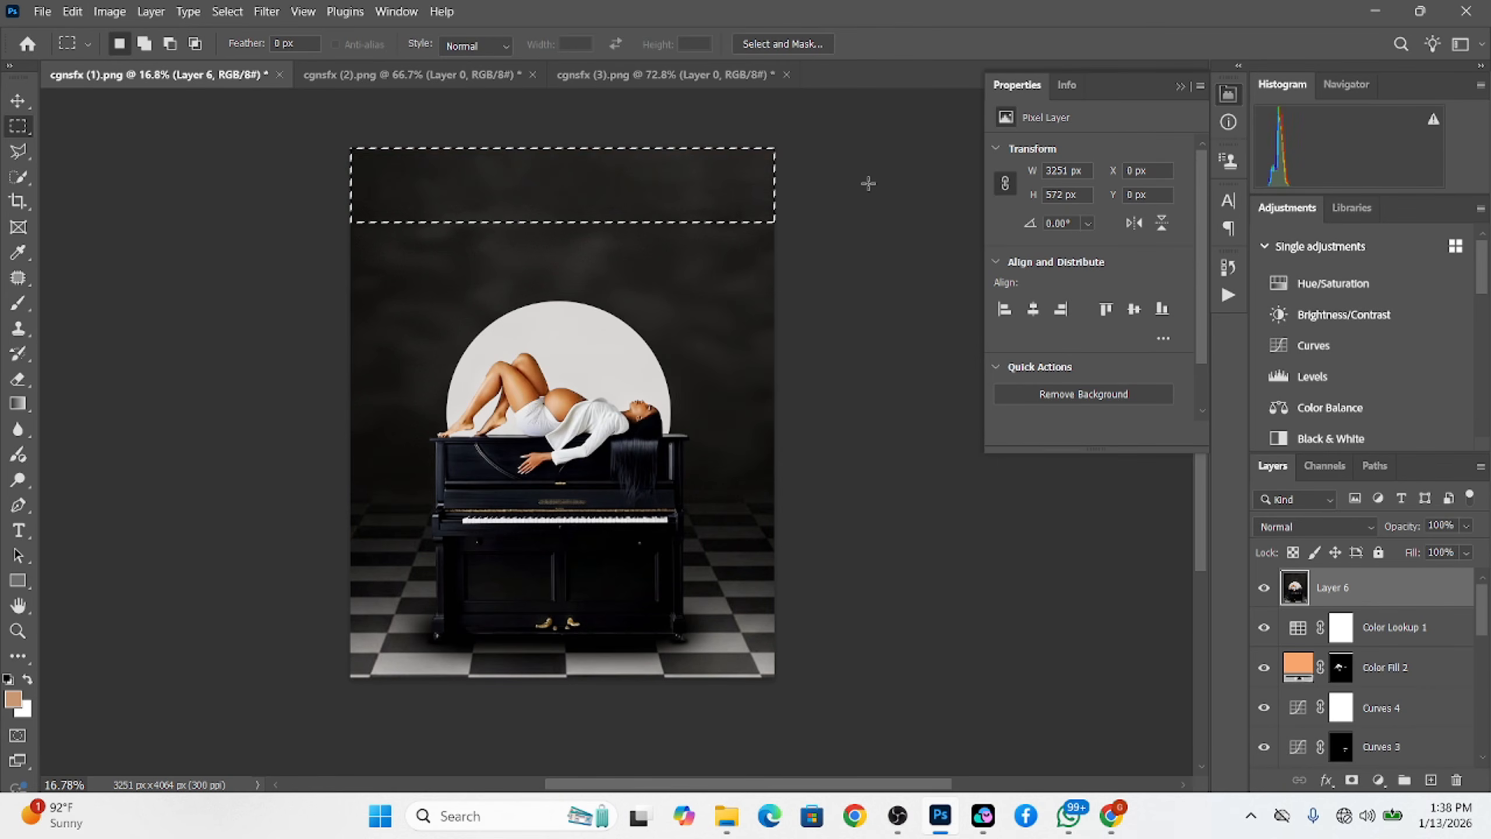
key(ctrl+d)
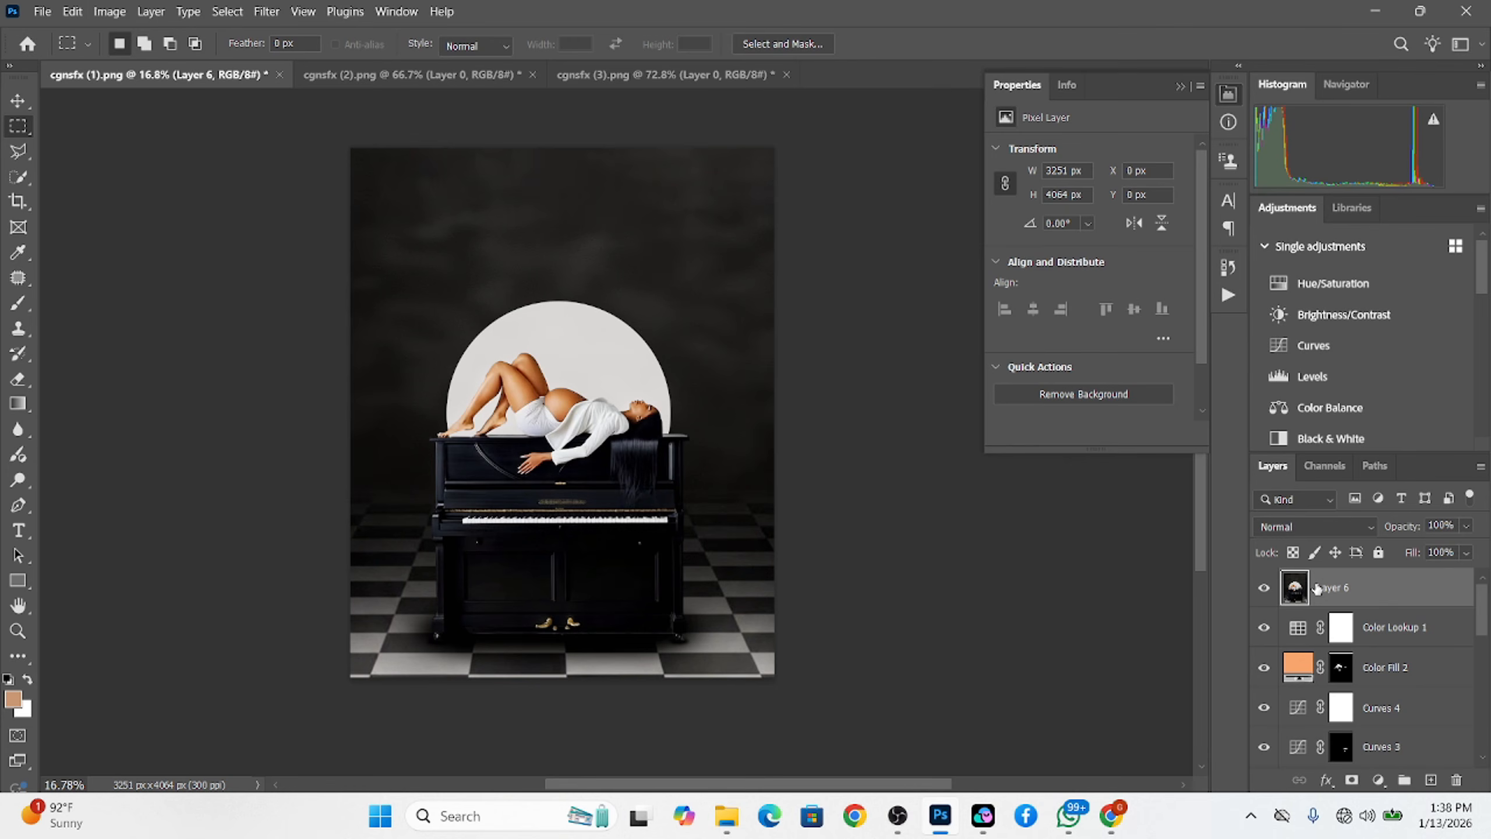
Open the stamped layer in the Camera Raw Filter and set Contrast +5, Highlights +5, Shadows +7 and Temperature -9
click(266, 11)
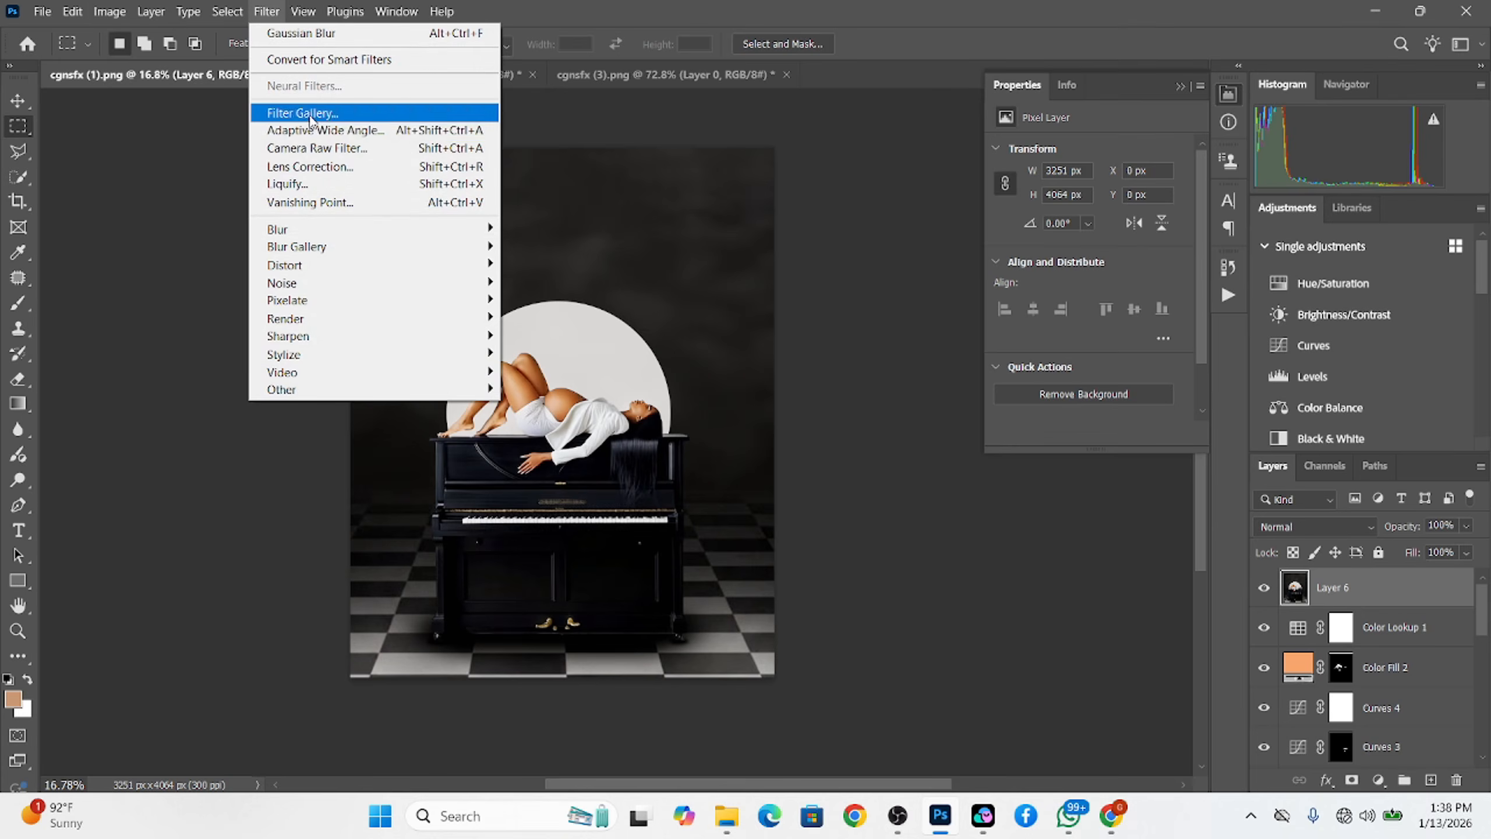
click(318, 149)
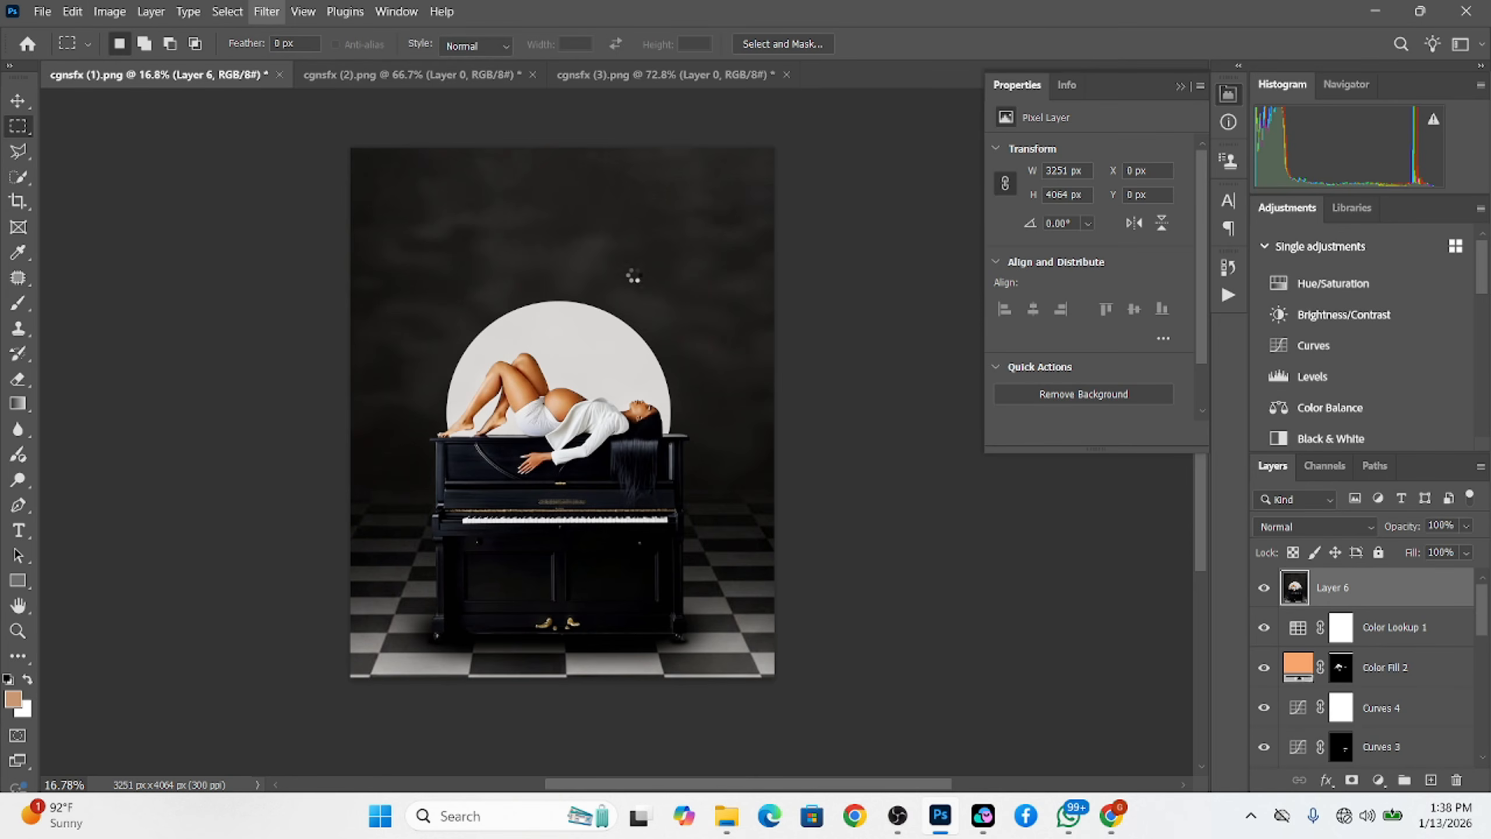
mouse_move(950, 421)
mouse_down()
mouse_move(957, 452)
mouse_move(955, 393)
mouse_up()
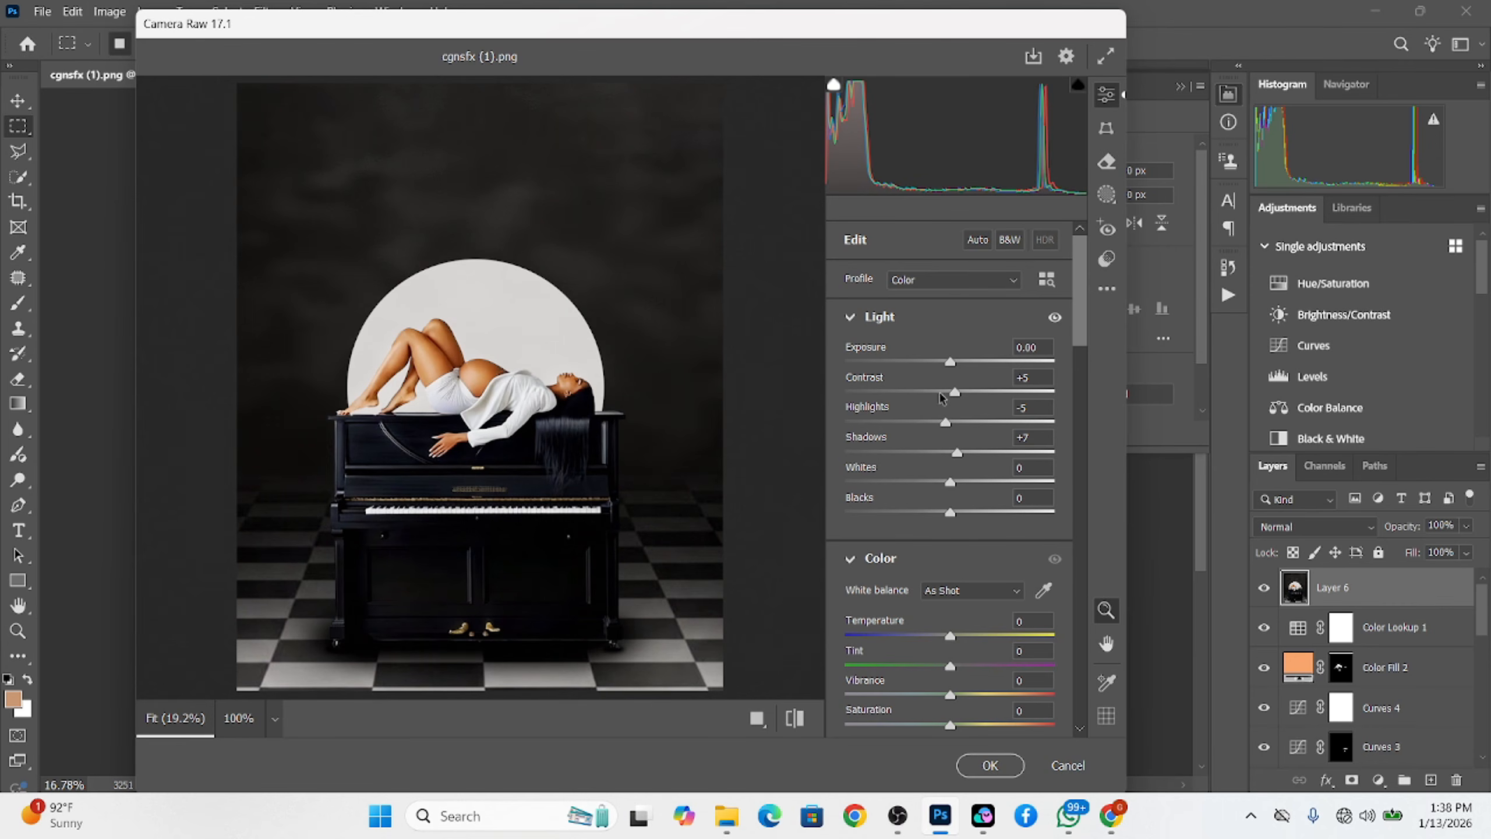
drag(950, 635, 938, 639)
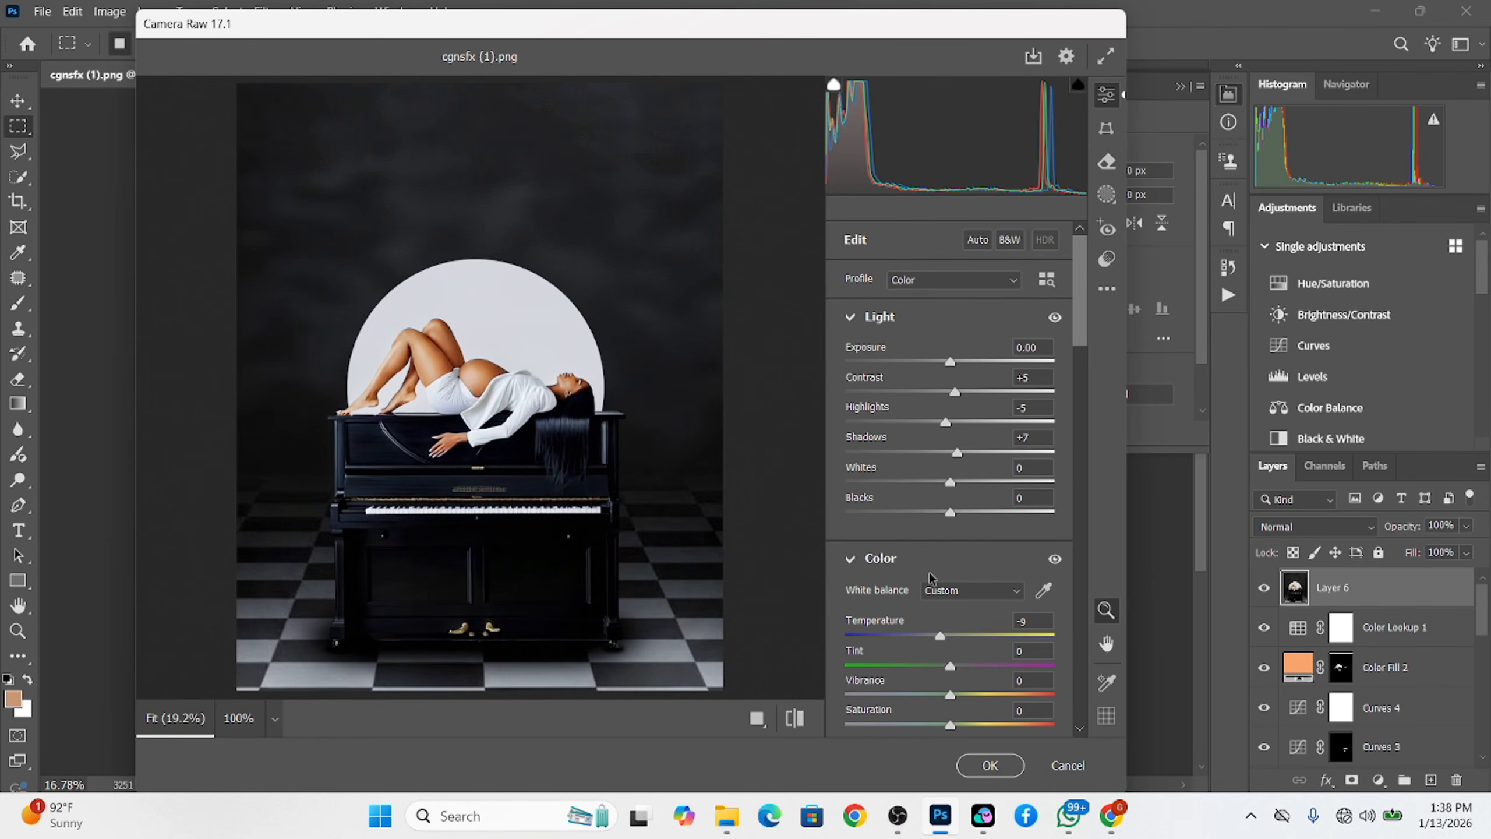
click(954, 422)
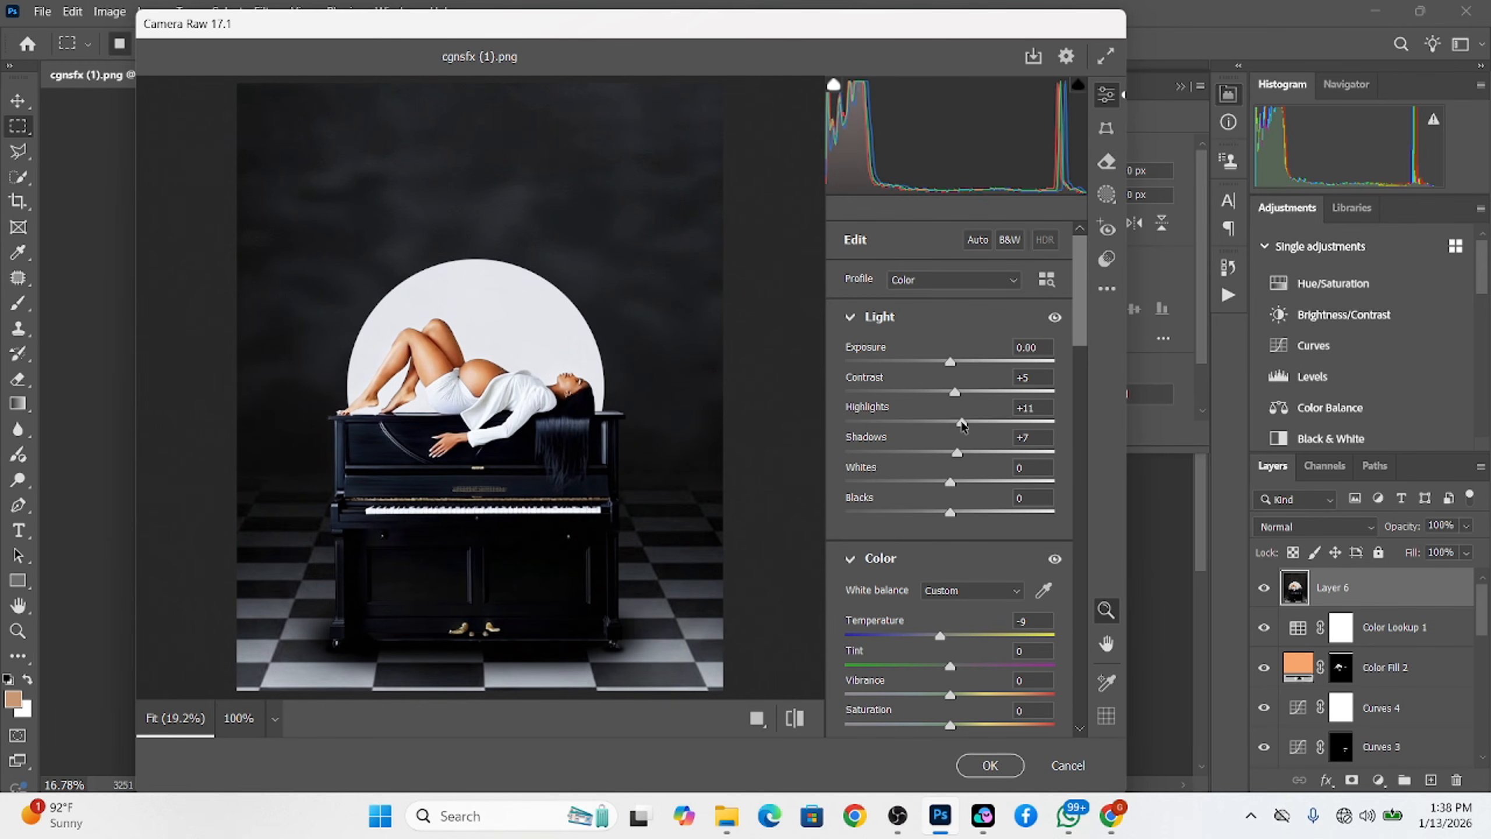
Set Dehaze to -6 and Whites to -20, and apply the Camera Raw adjustments
scroll(961, 457, down, 2)
scroll(960, 458, down, 2)
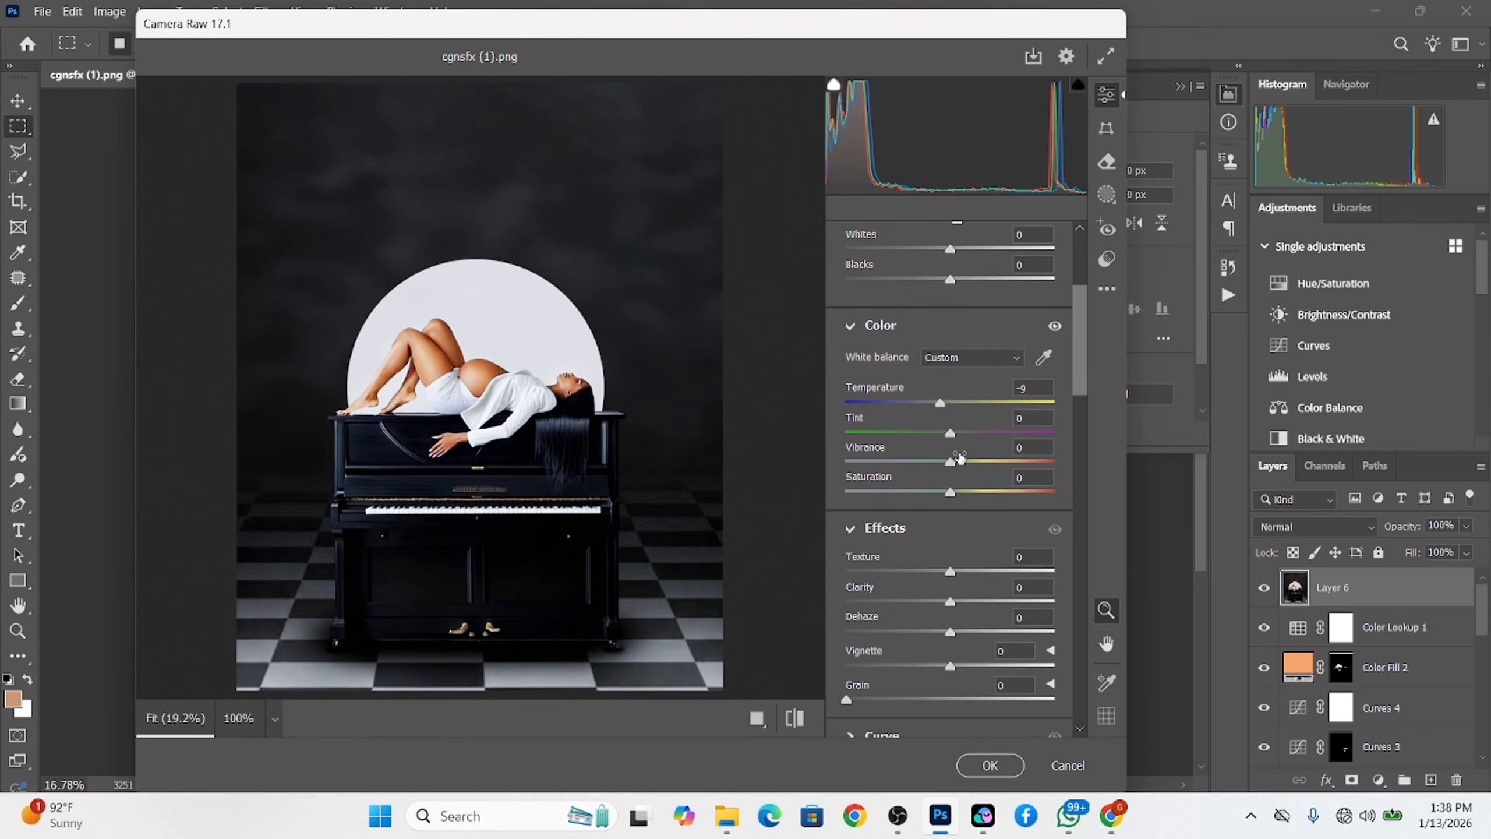
drag(950, 629, 937, 632)
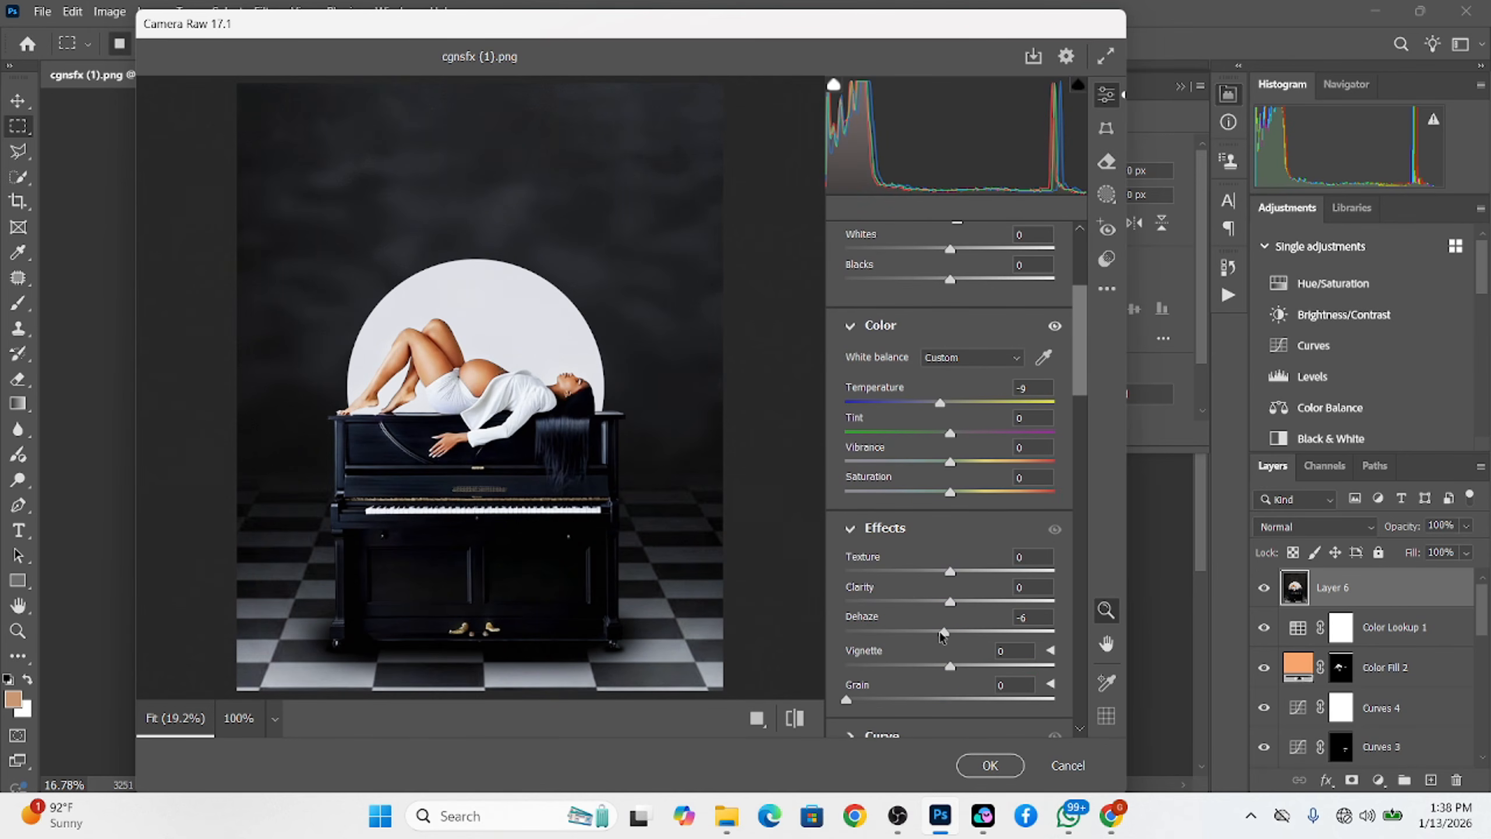
scroll(940, 432, down, 5)
scroll(940, 435, down, 5)
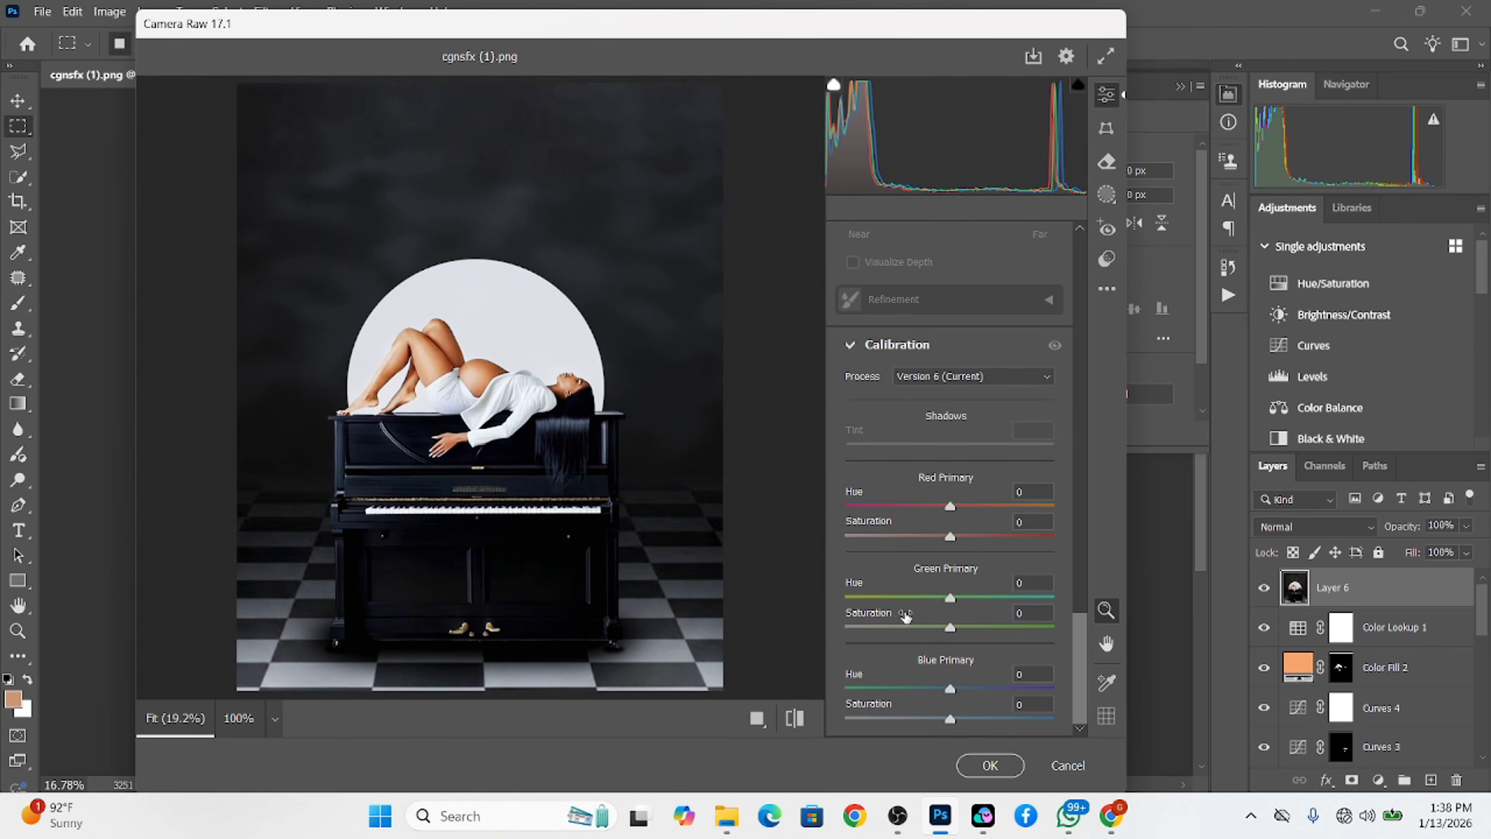
scroll(918, 550, up, 3)
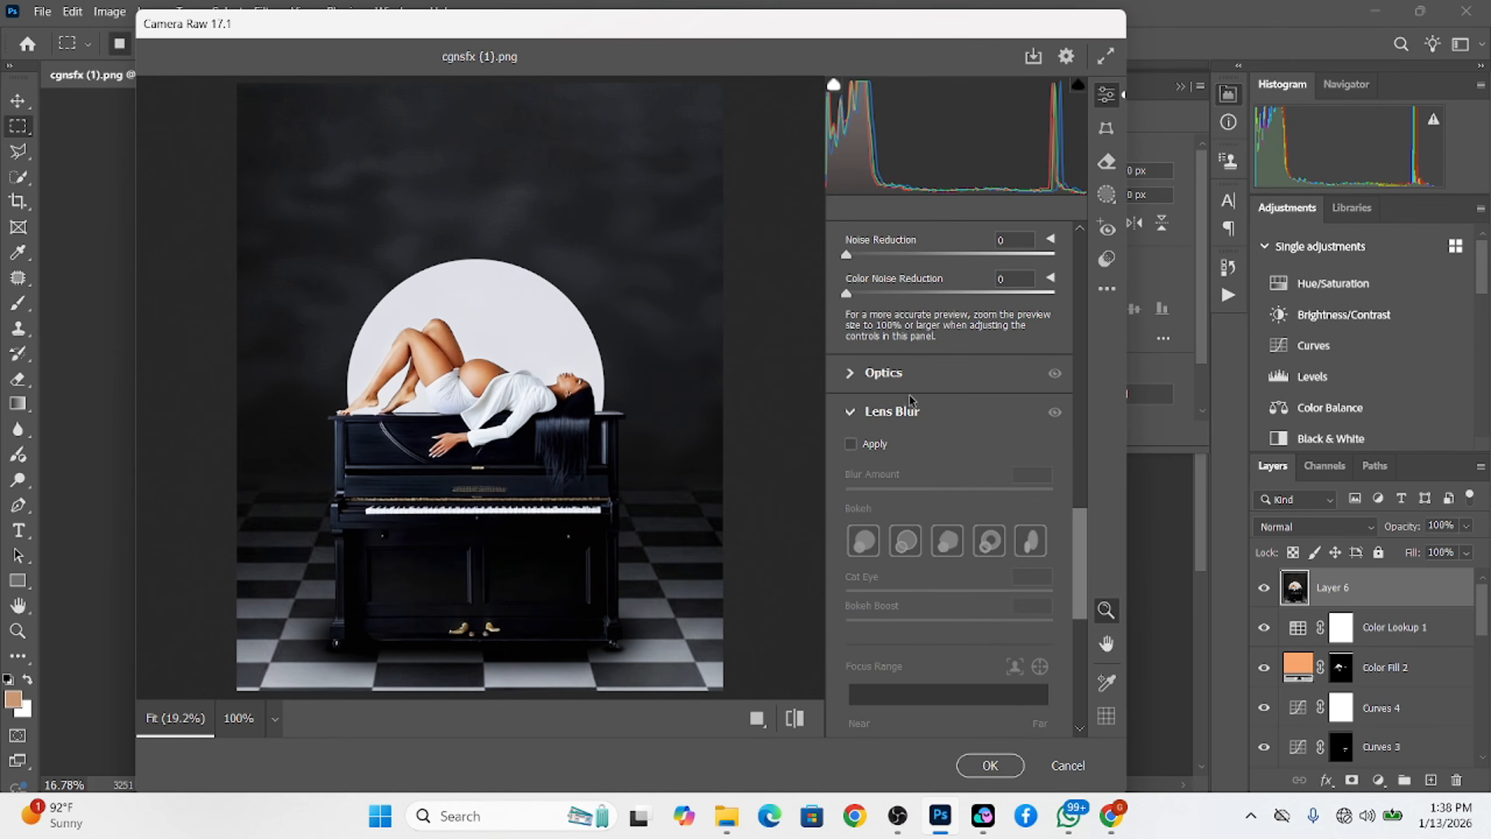
scroll(945, 349, up, 3)
scroll(949, 442, down, 3)
scroll(969, 422, up, 12)
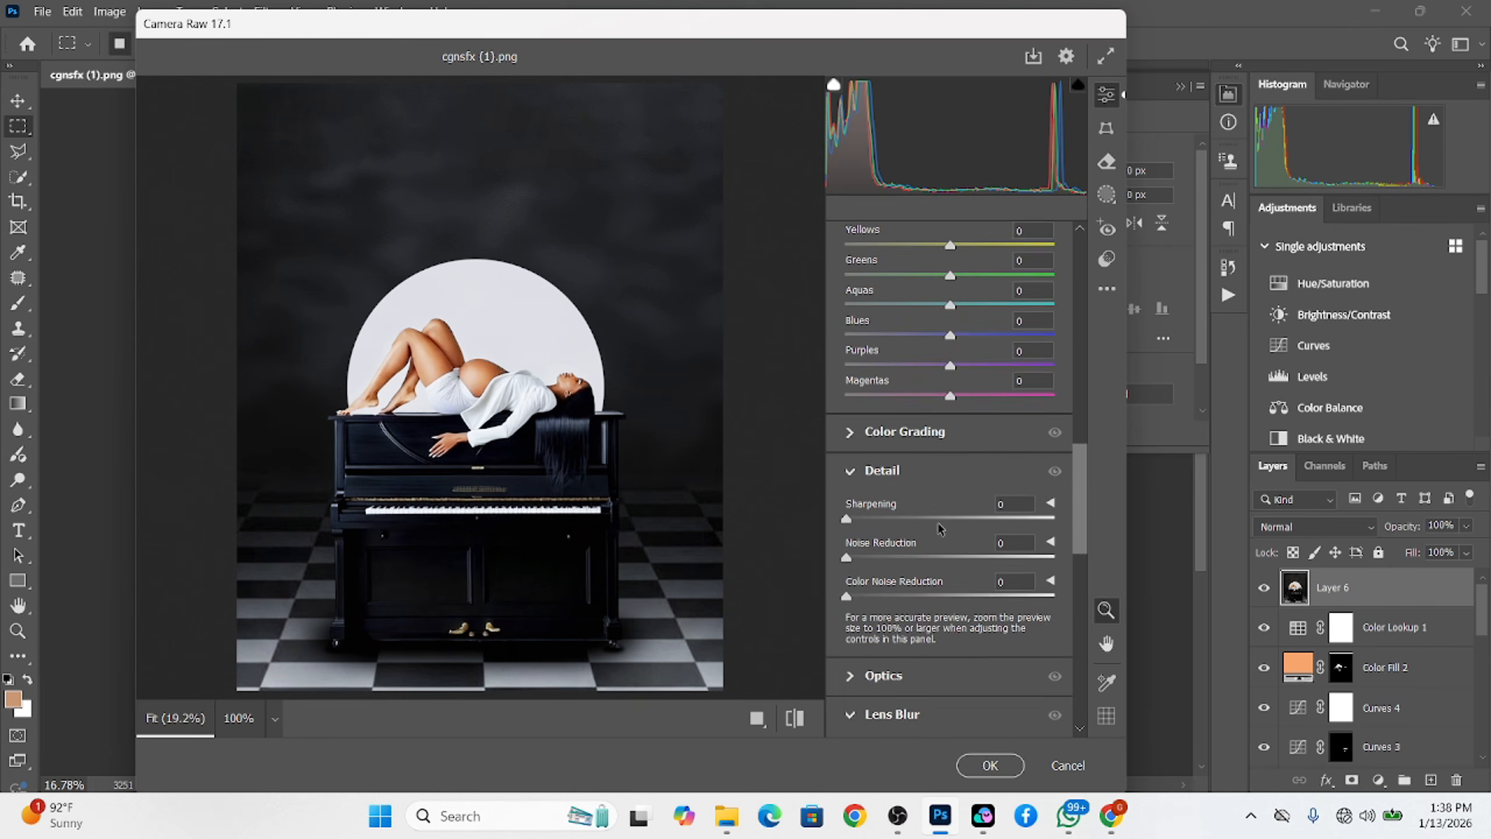
drag(950, 483, 930, 482)
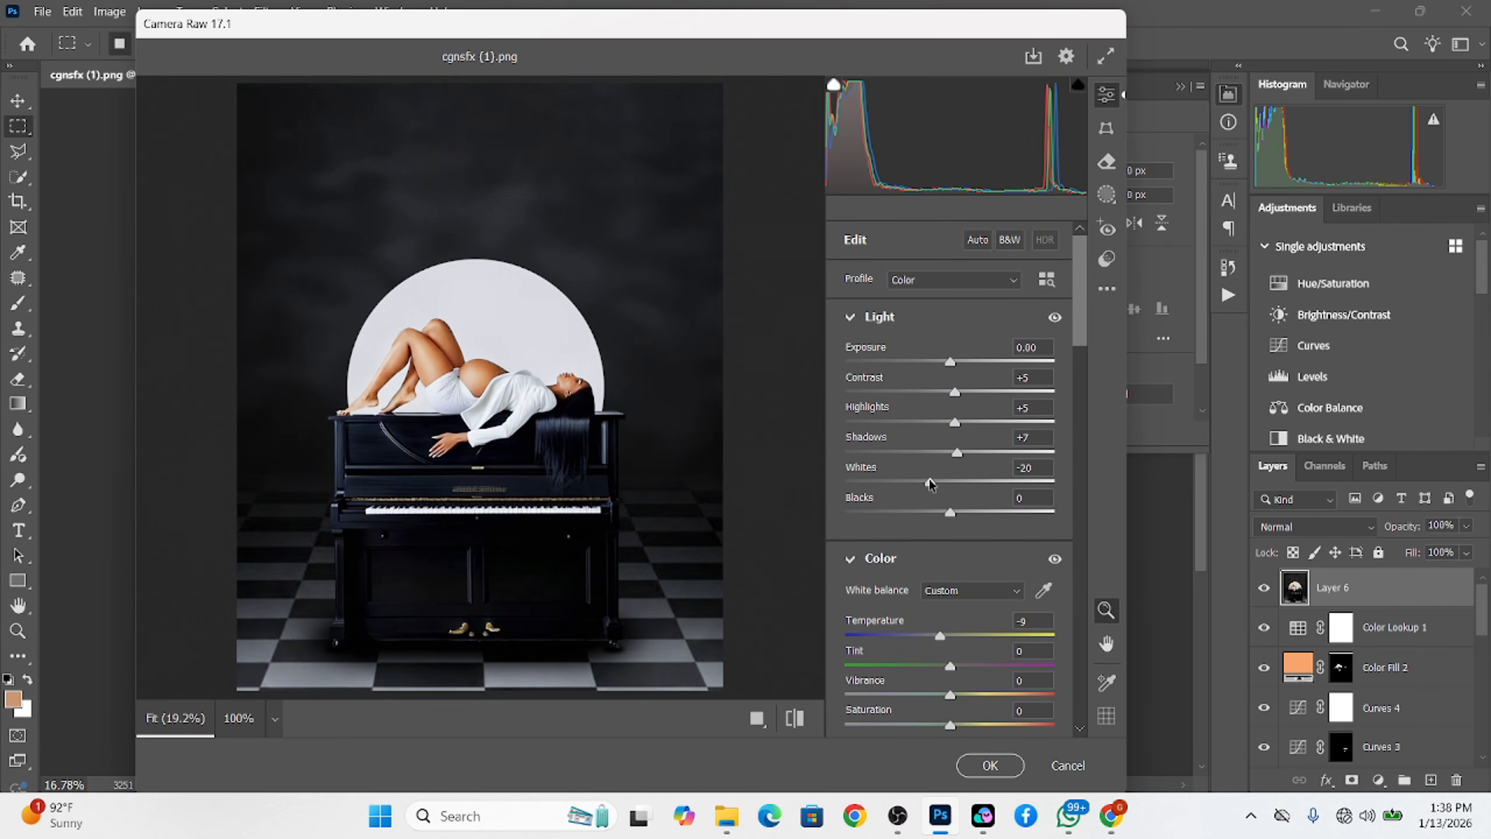
click(990, 764)
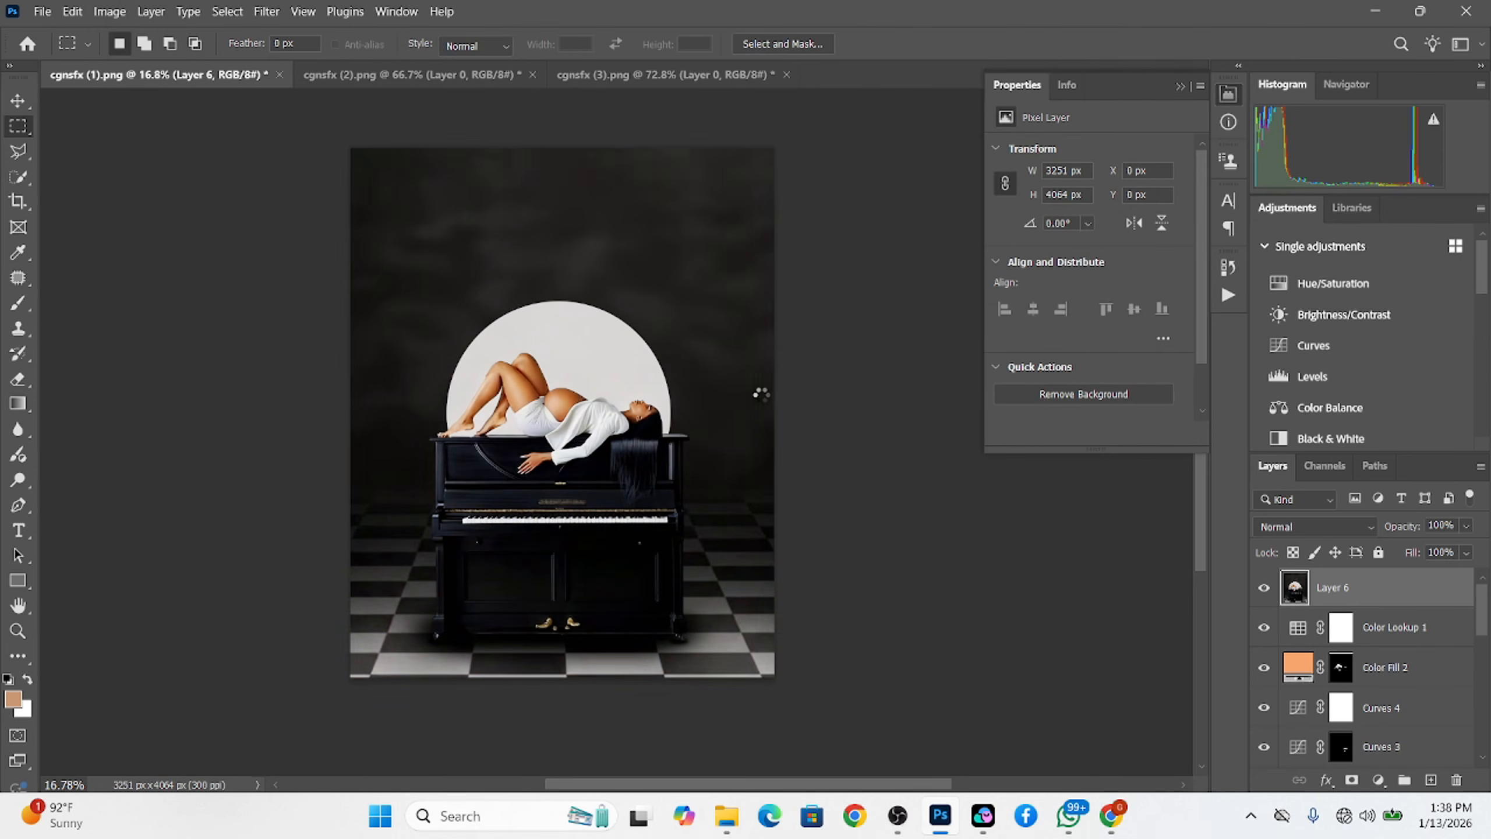
Compare the original photo with the finished composite by isolating the Background layer twice and restoring all layers each time
scroll(1256, 741, down, 5)
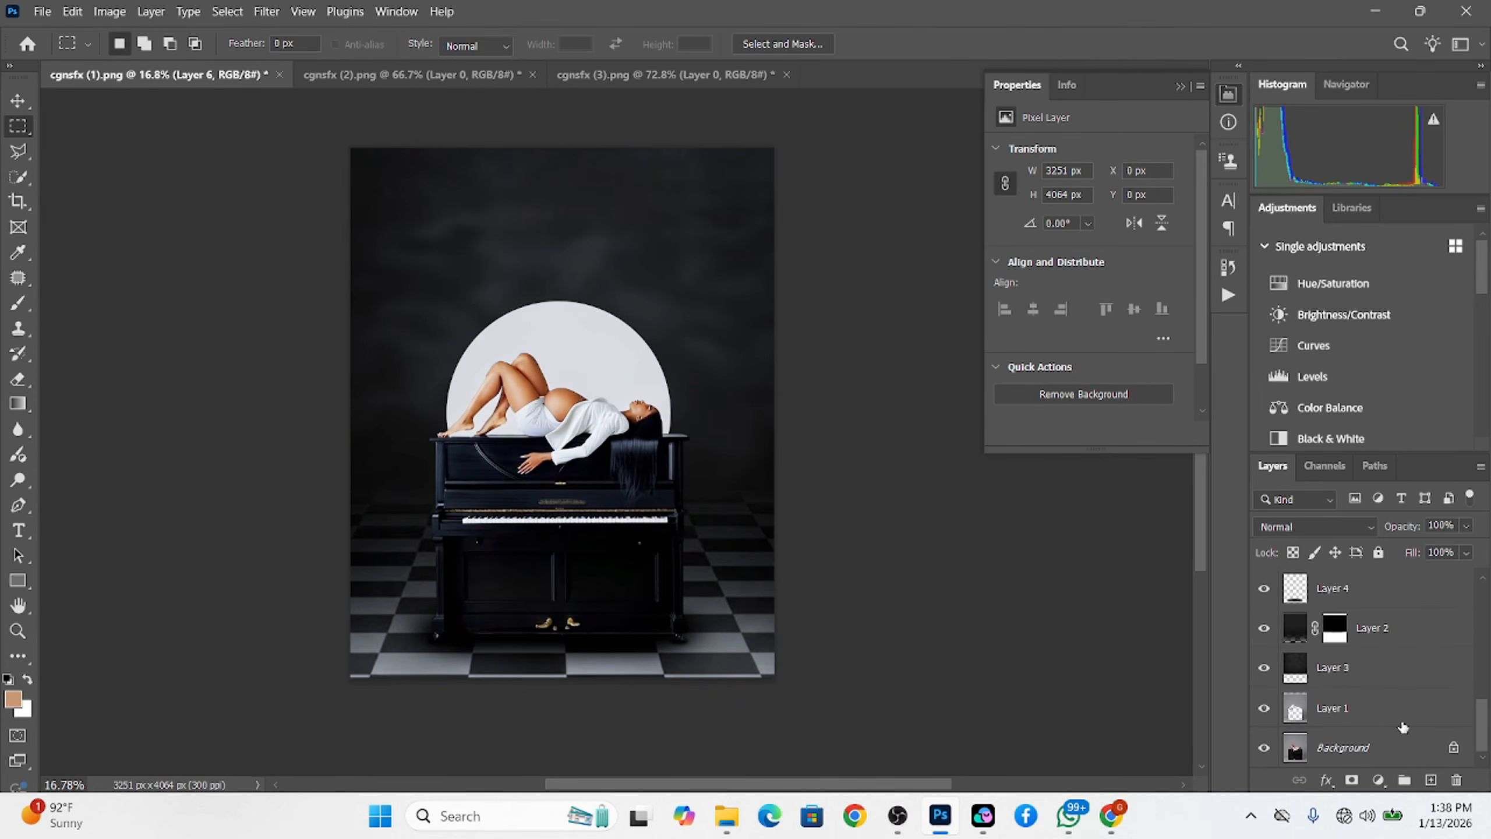
alt+click(1263, 749)
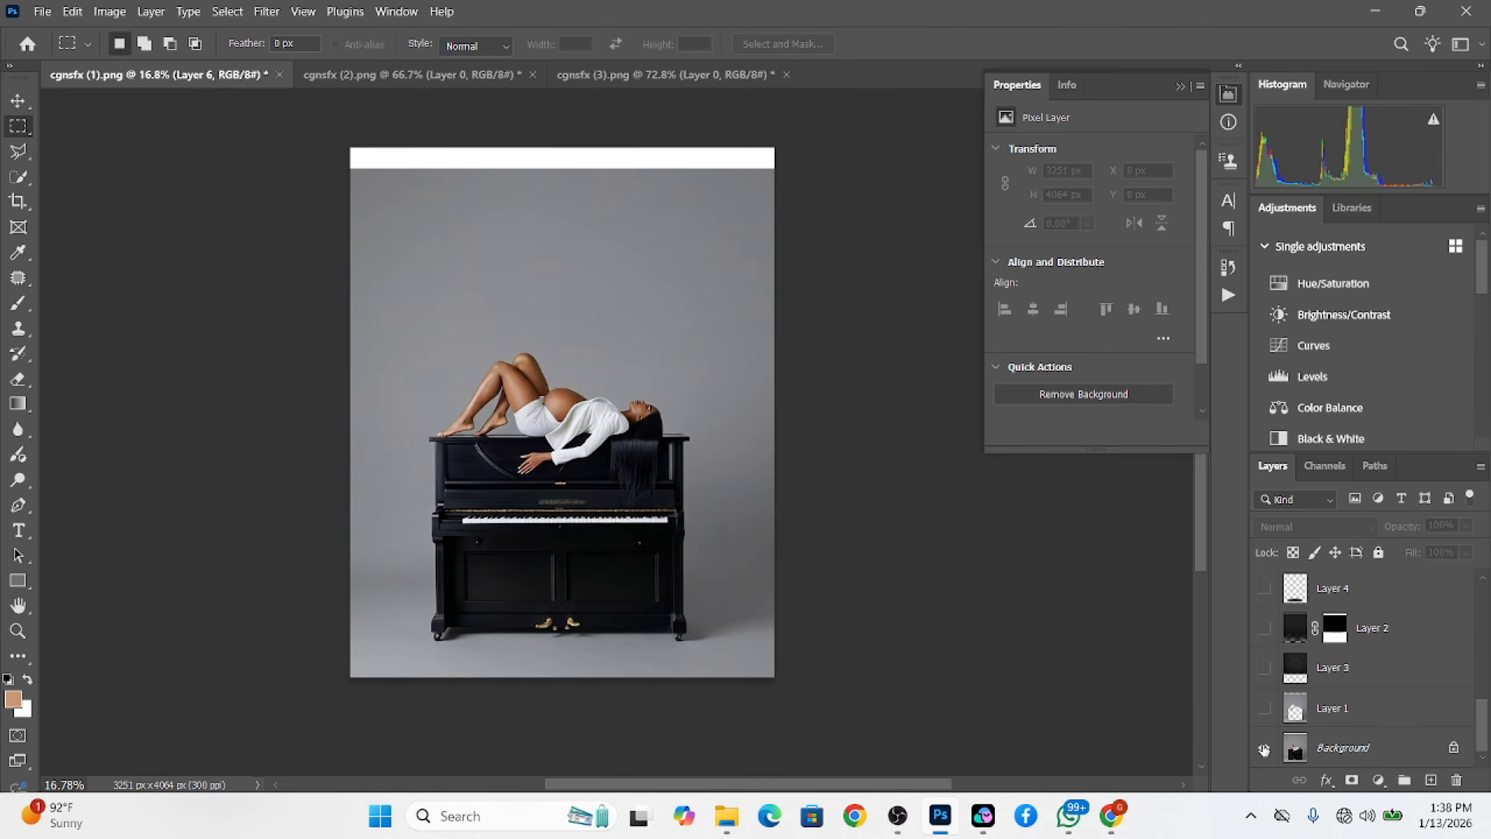
alt+click(1264, 749)
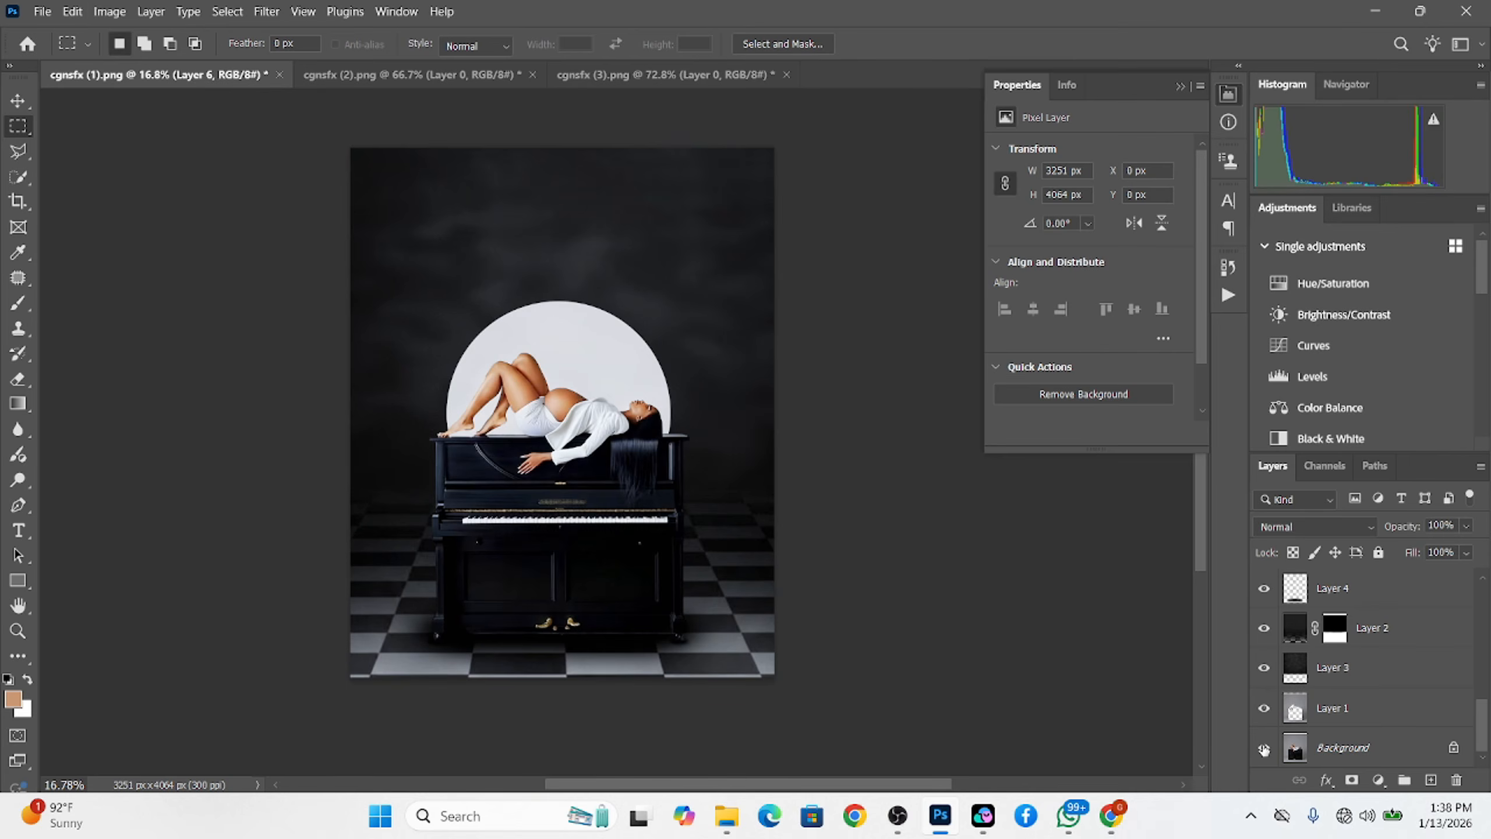
alt+click(1264, 749)
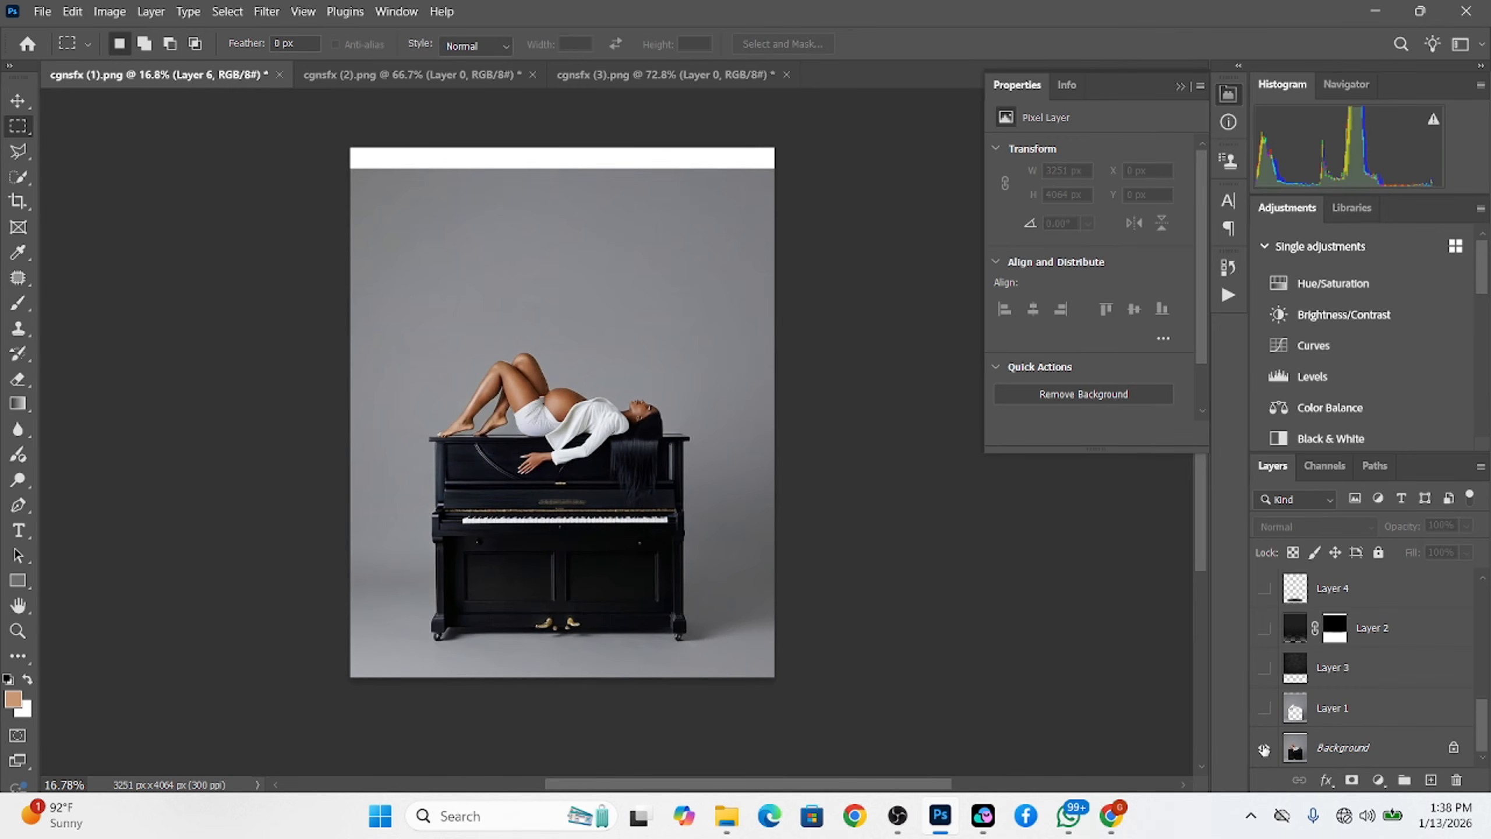
alt+click(1264, 749)
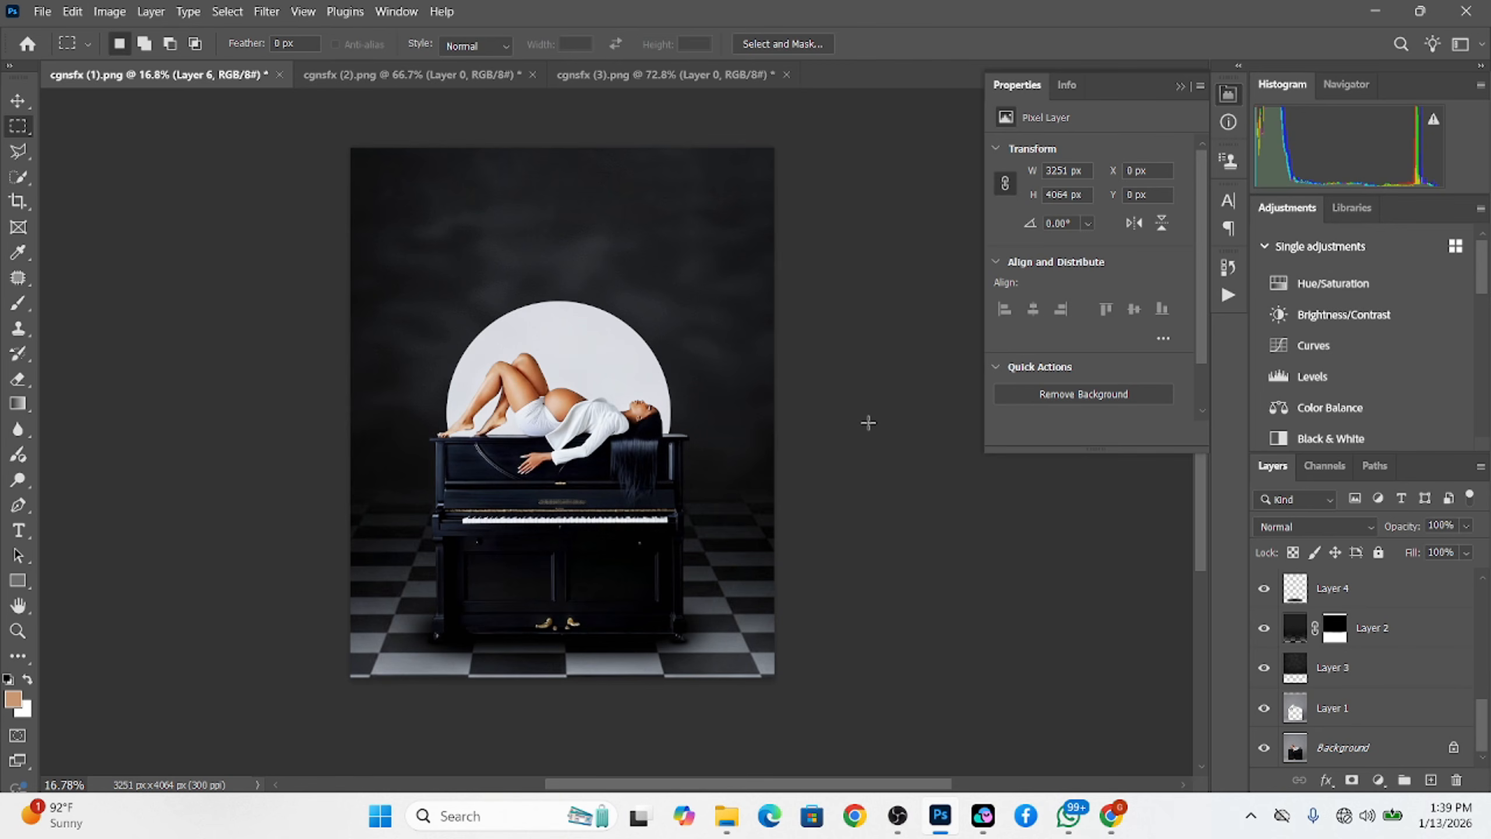